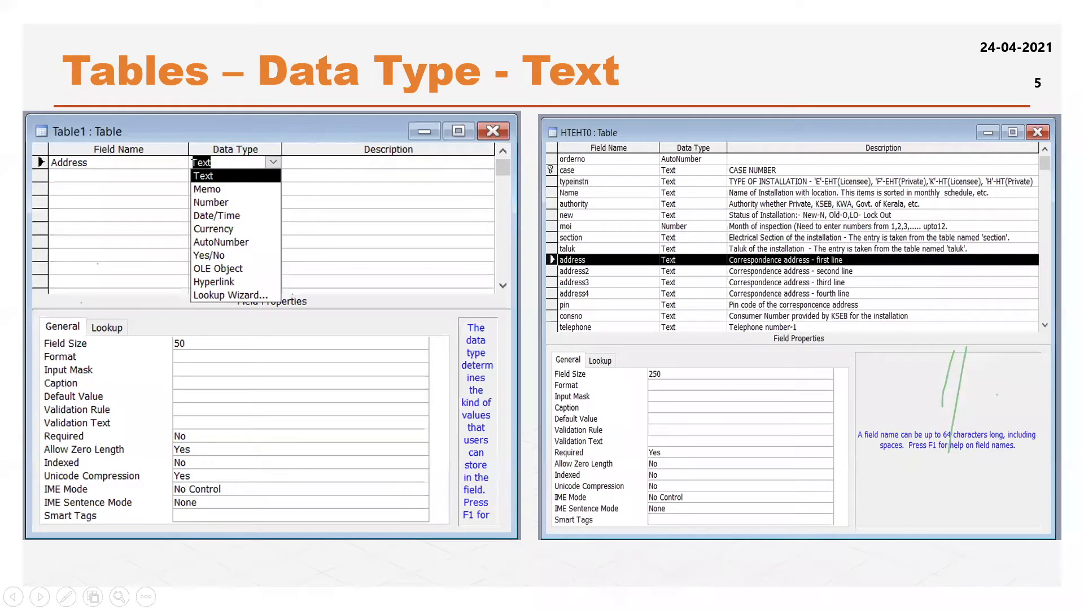
Leave the slide show, switch to the sample database in Access, and start a new table in Design view
key("Escape")
right_click(700, 595)
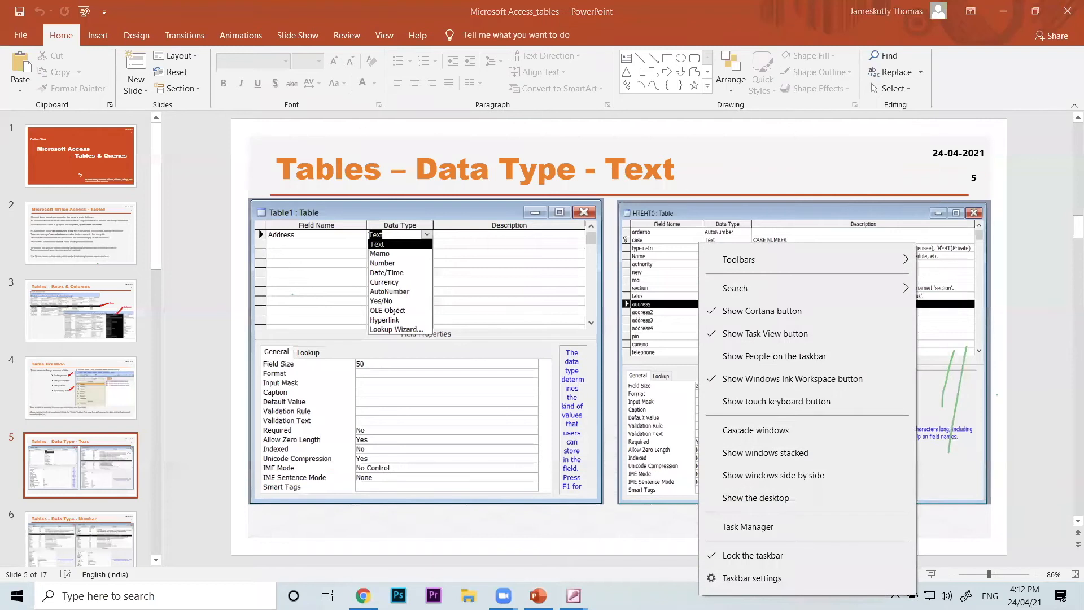
left_click(573, 595)
left_click(642, 544)
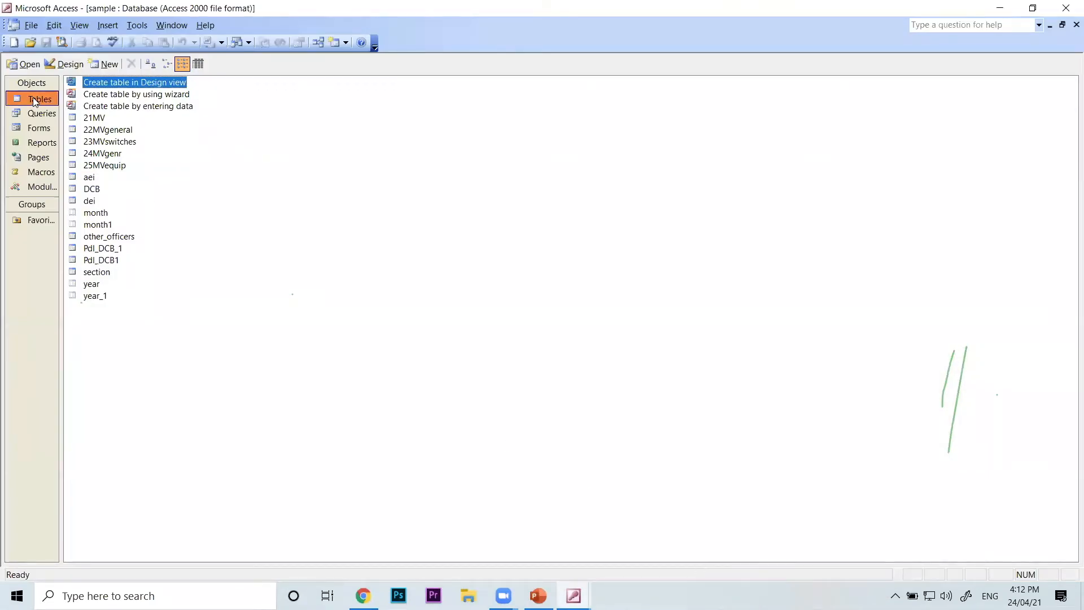
left_click(289, 193)
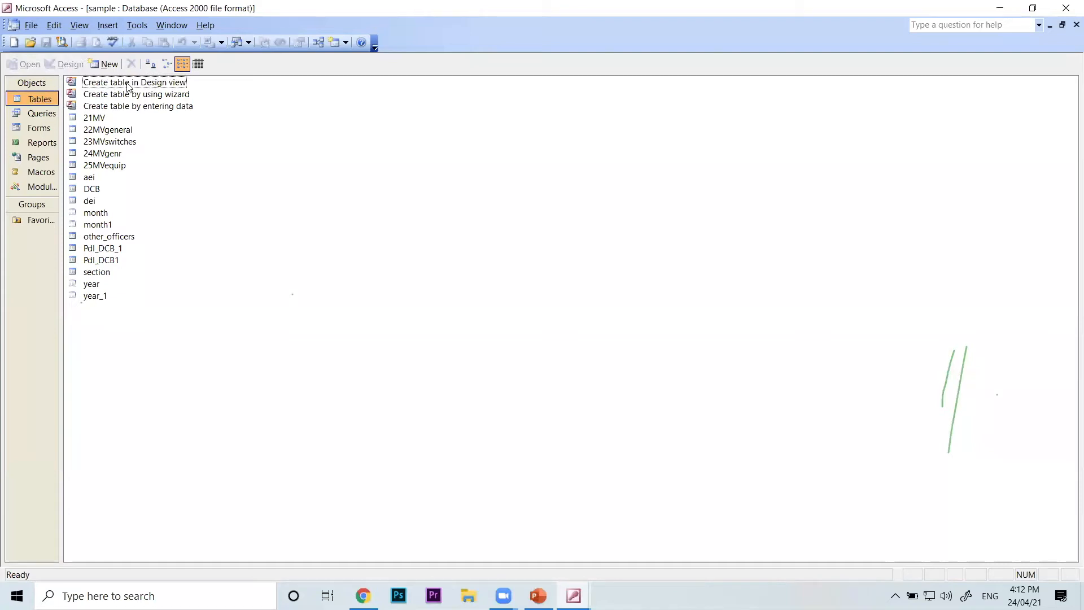
double_click(156, 84)
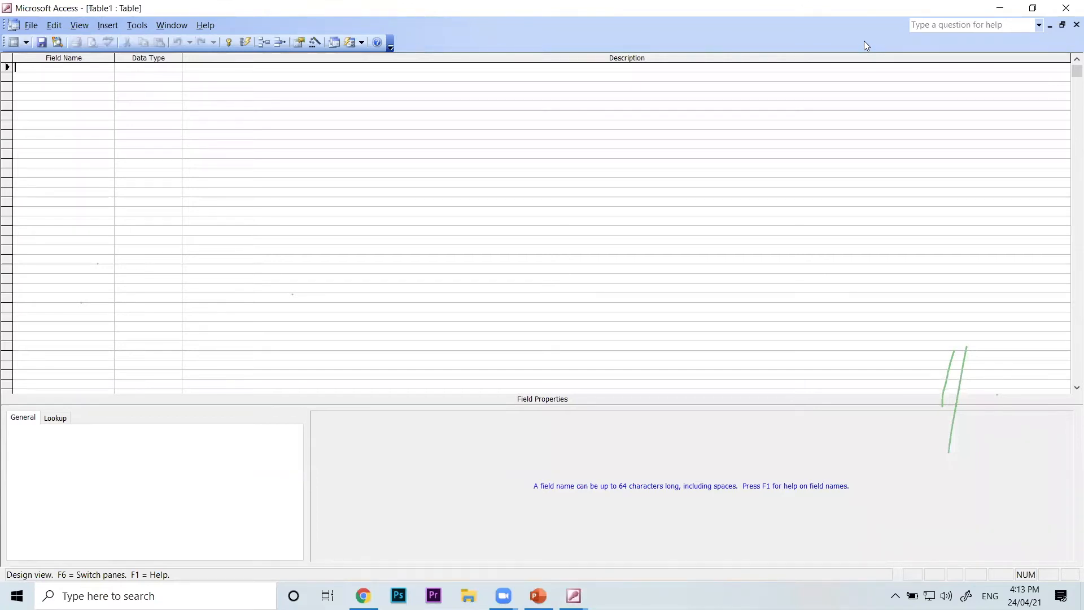
Show the data types available for the new table's first field, and close the empty table design
left_click(1053, 22)
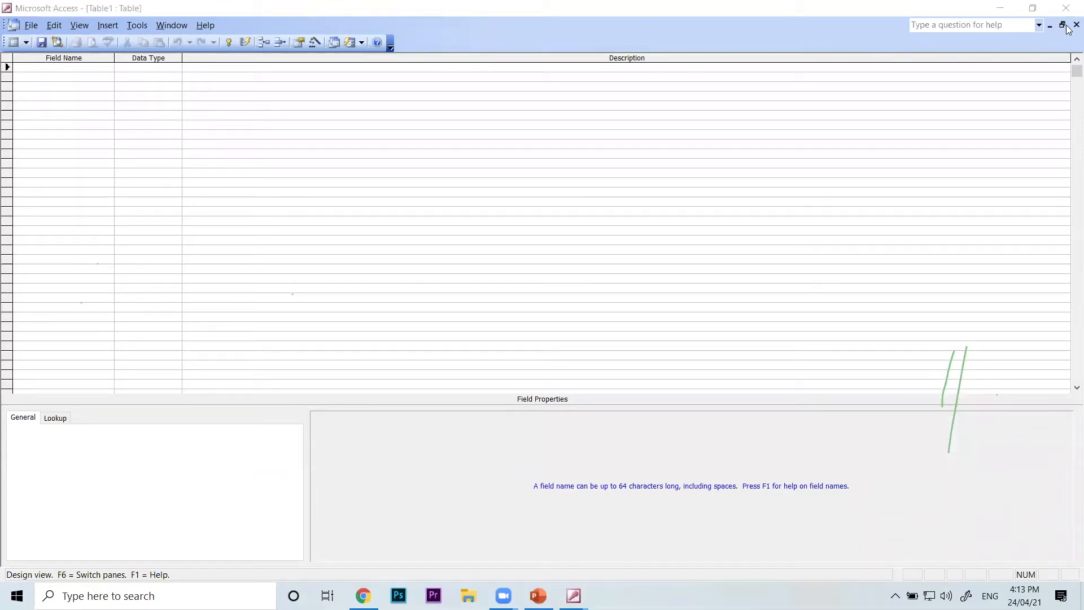
left_click(57, 66)
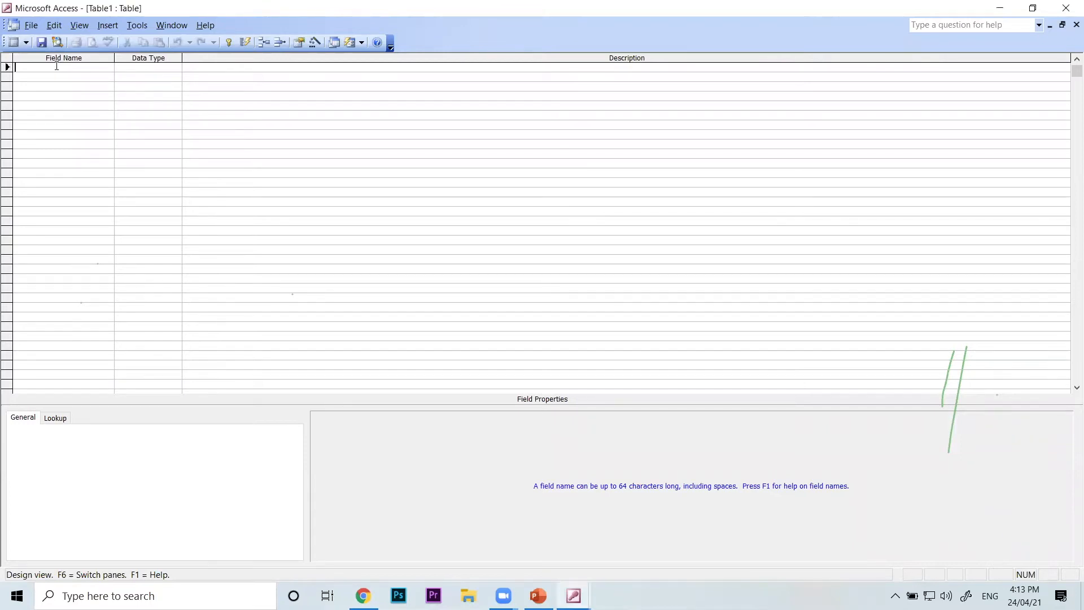
left_click(138, 65)
left_click(176, 68)
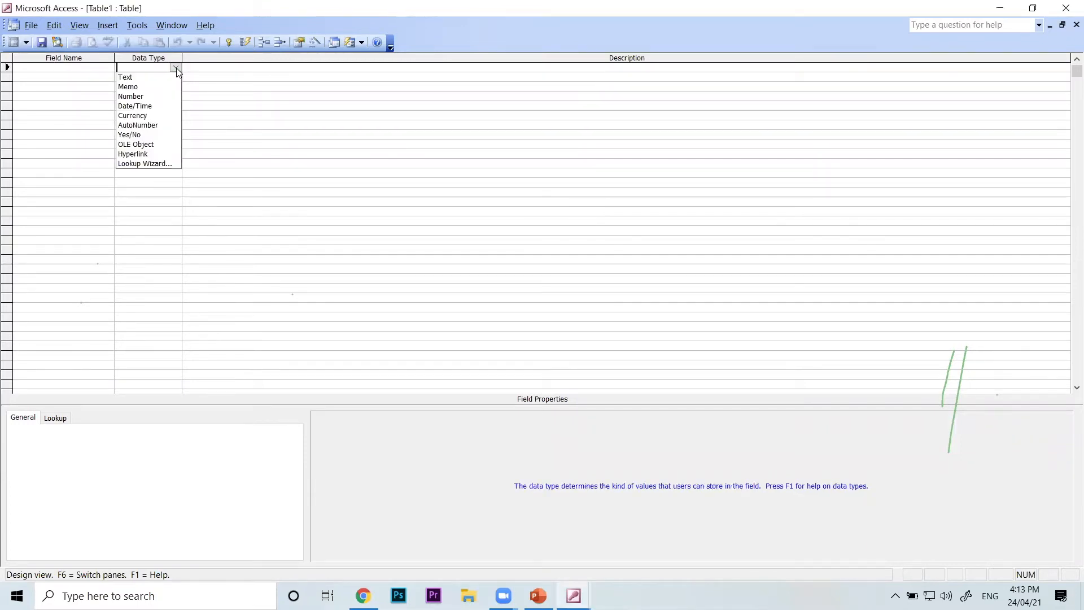
left_click(217, 68)
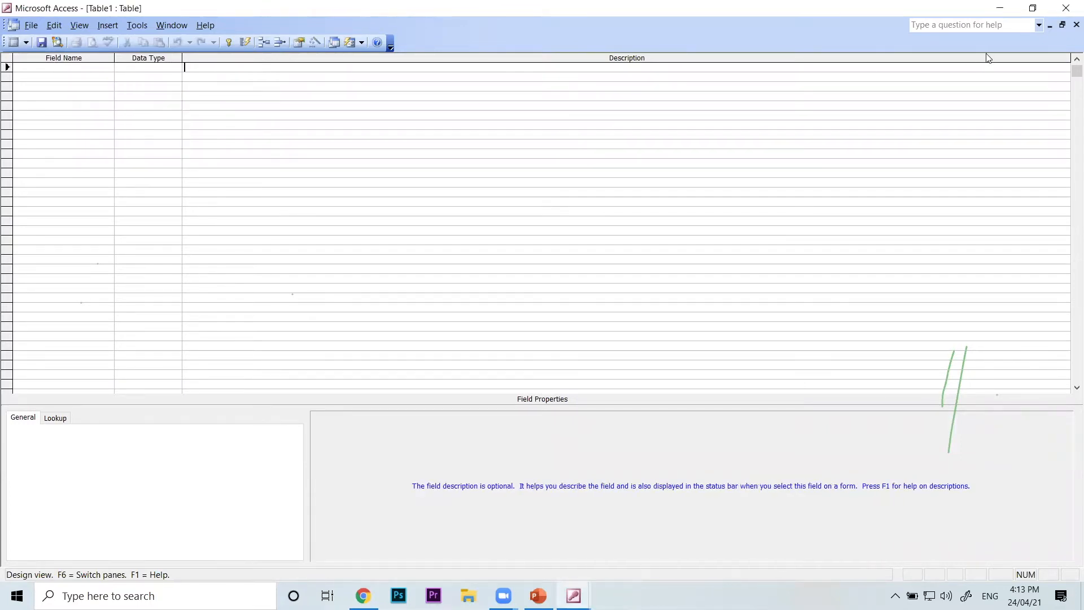
left_click(1076, 24)
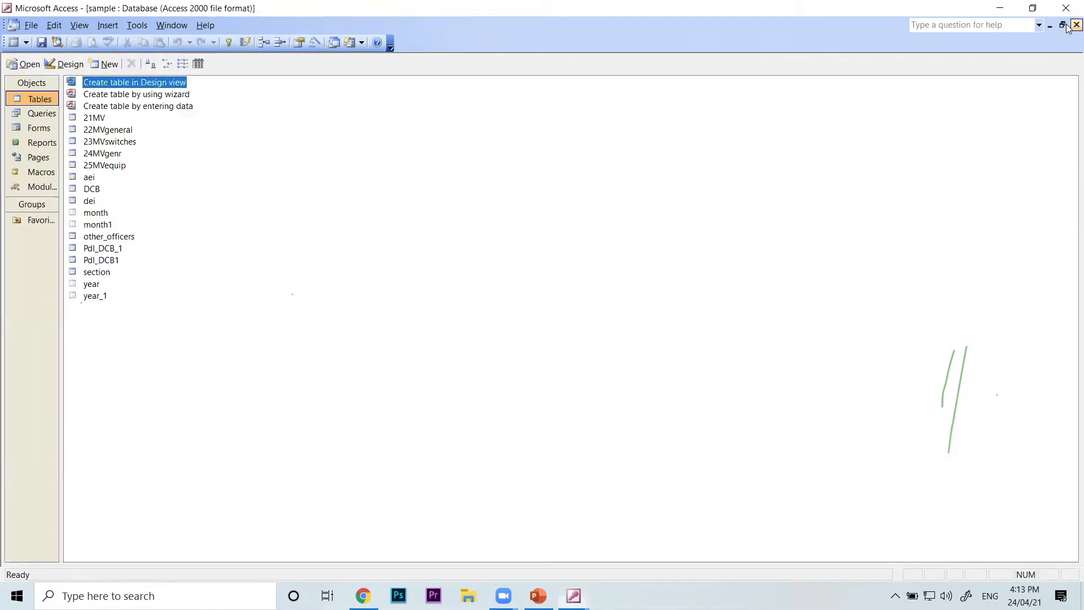
Open a blank table for creation by entering data, look at its datasheet, and close it
double_click(175, 107)
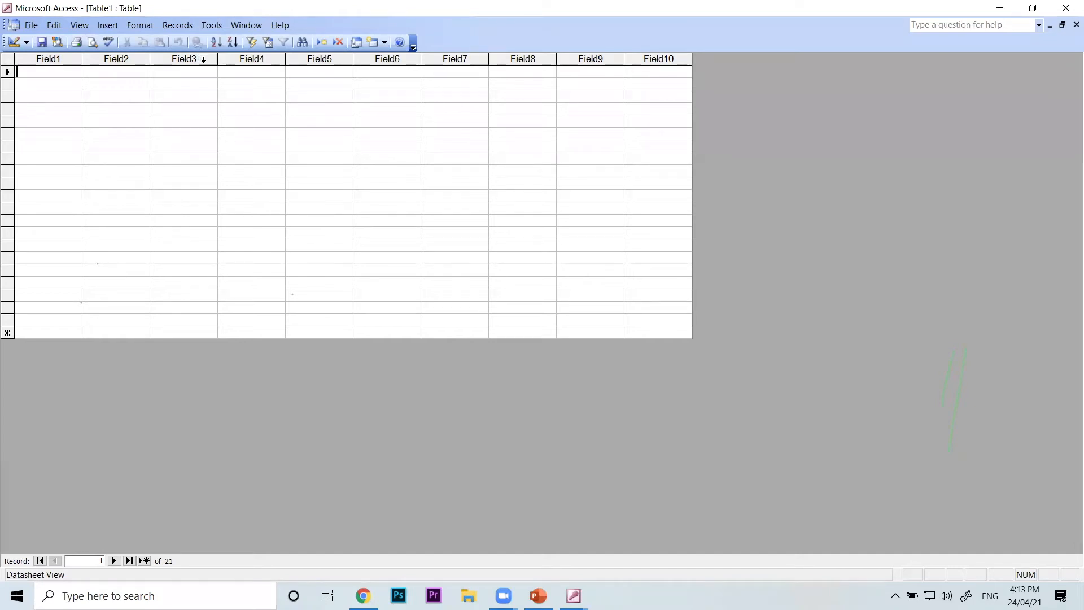
left_click(1077, 24)
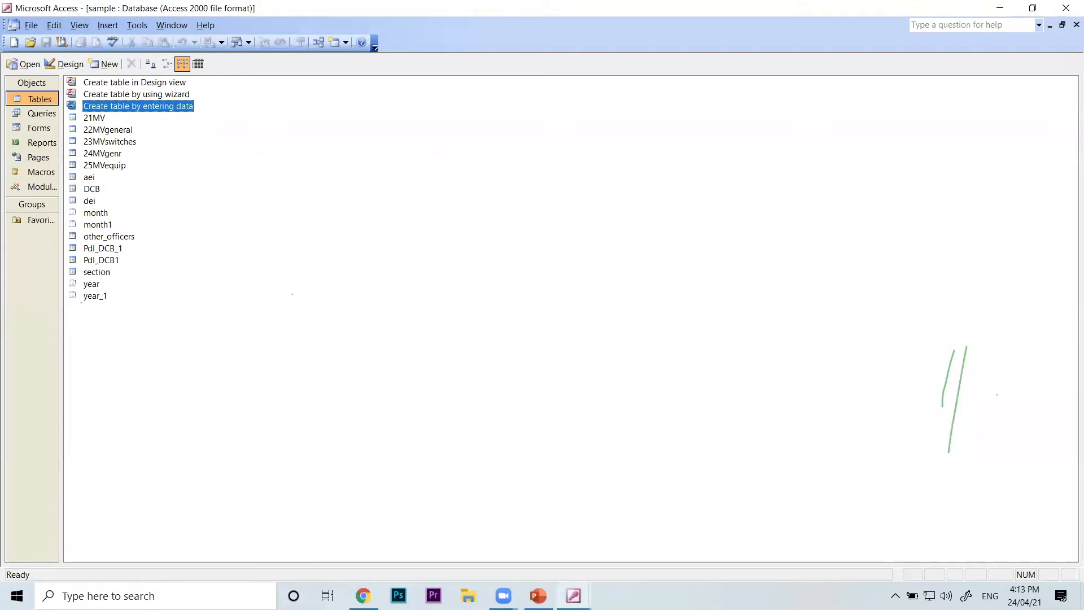
Switch to PowerPoint, resume the slide show at the Data Type - Text slide, and turn on the laser pointer
left_click(574, 596)
left_click(538, 596)
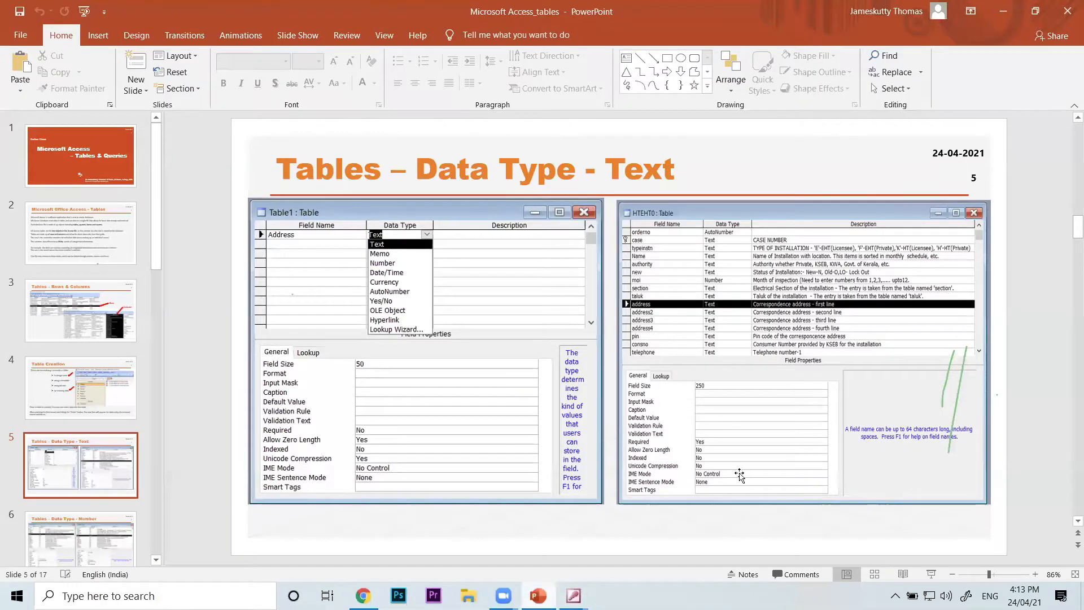
left_click(929, 574)
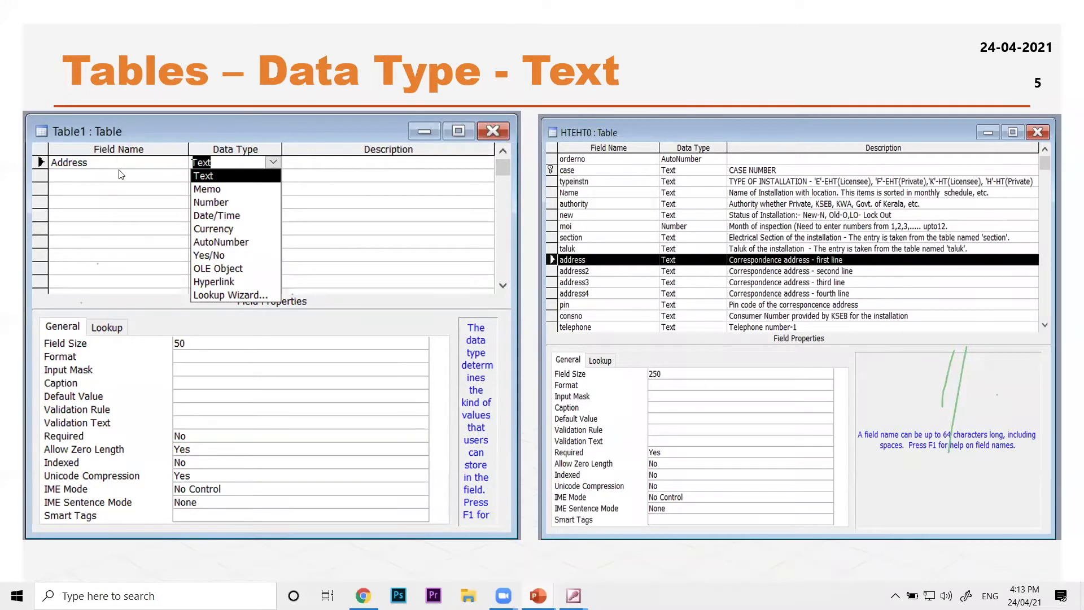
right_click(121, 211)
mouse_move(220, 365)
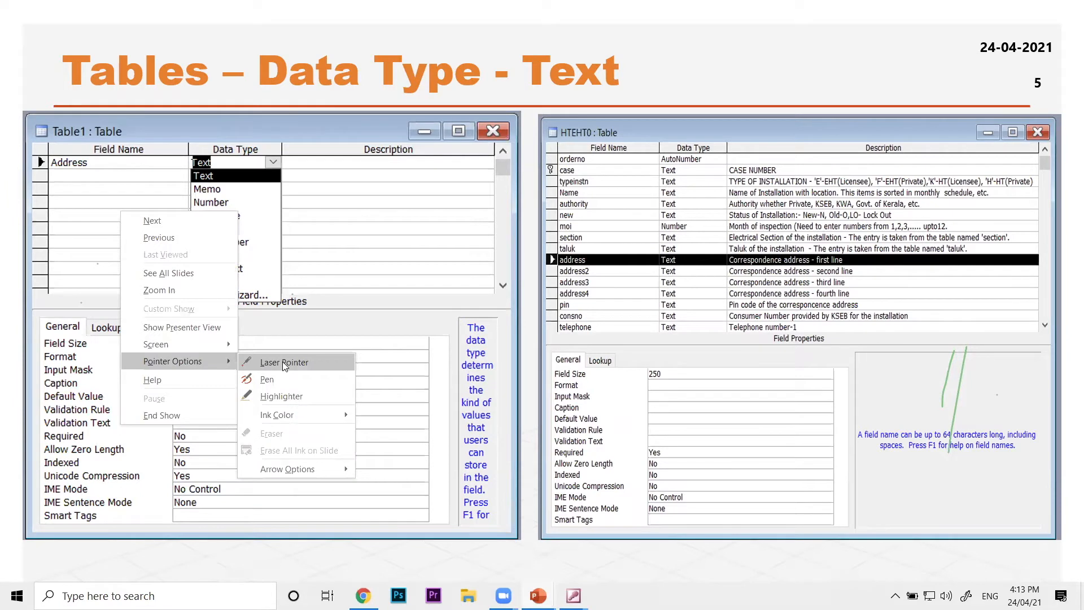
left_click(285, 364)
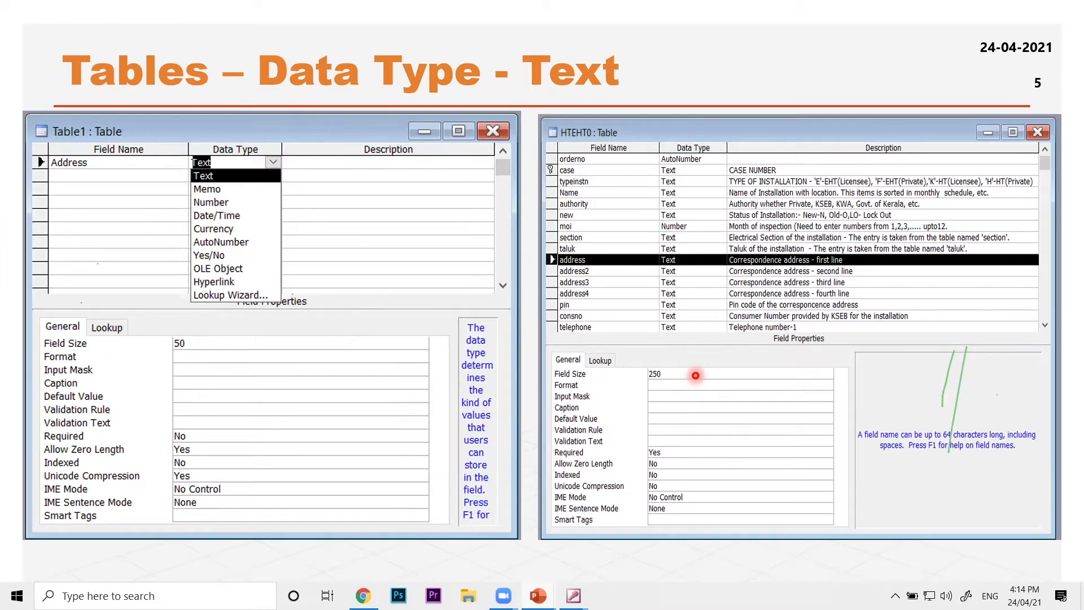
Advance to the Data Type - Number slide and turn on the laser pointer for it
key("Right")
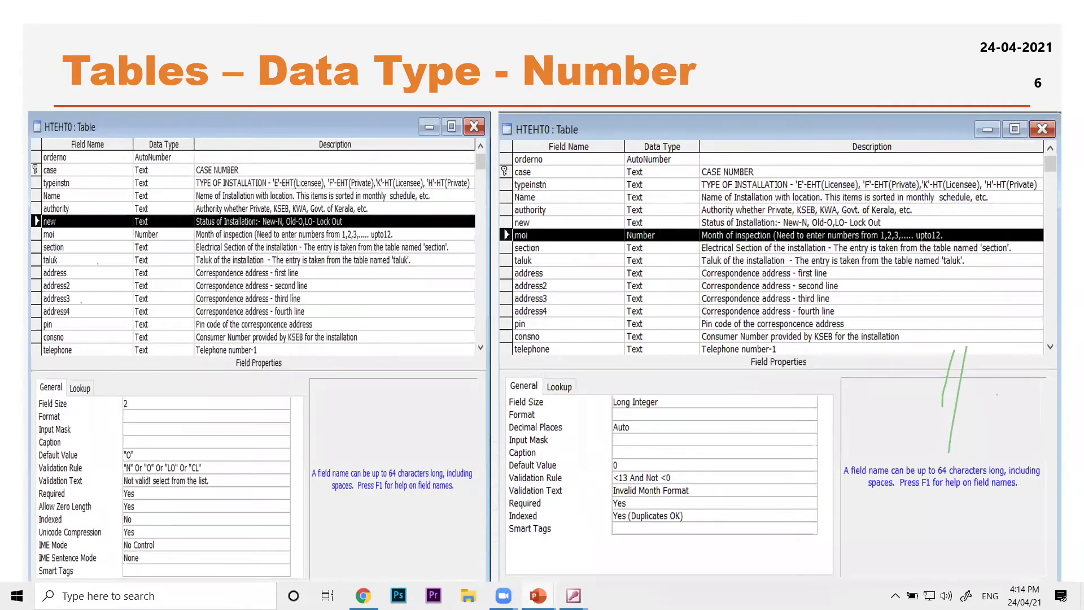
right_click(409, 286)
mouse_move(484, 432)
left_click(550, 434)
Advance to the Readymade Data through Lookup slide and turn on the laser pointer for it
key("Right")
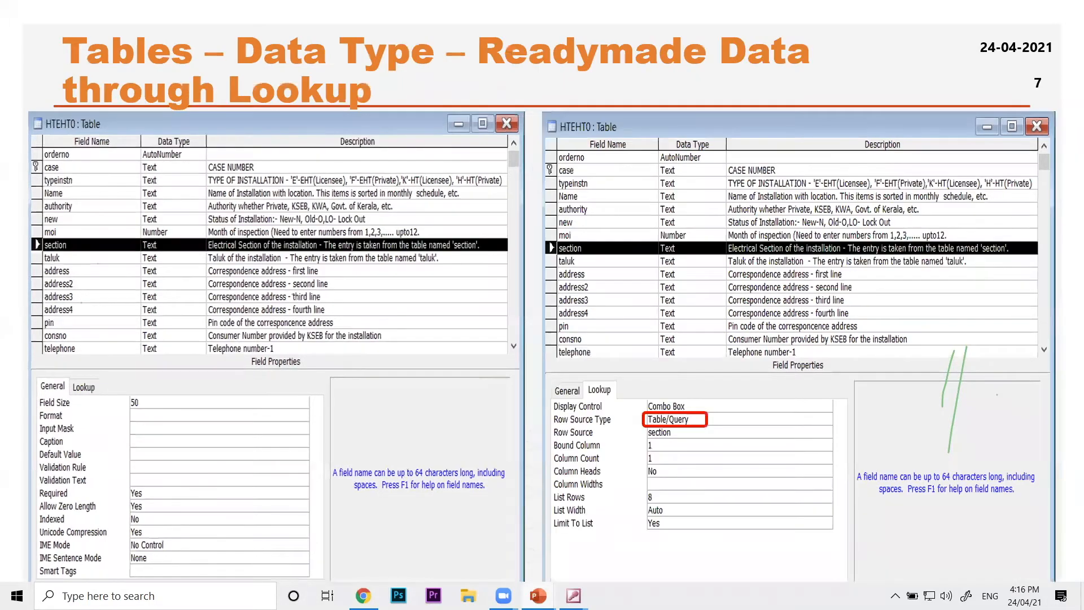
right_click(343, 296)
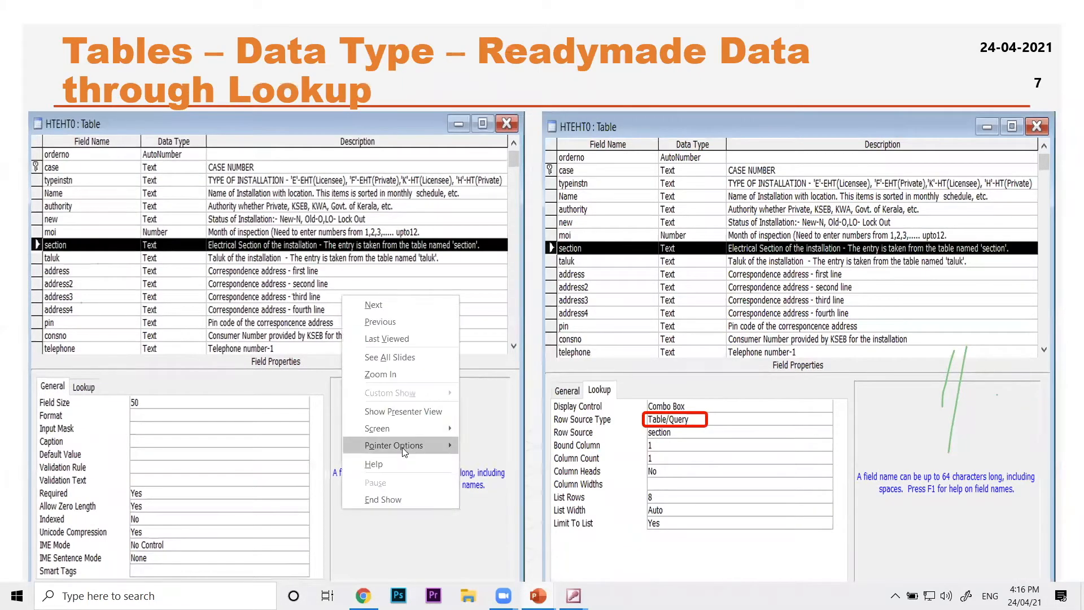
mouse_move(402, 447)
left_click(510, 447)
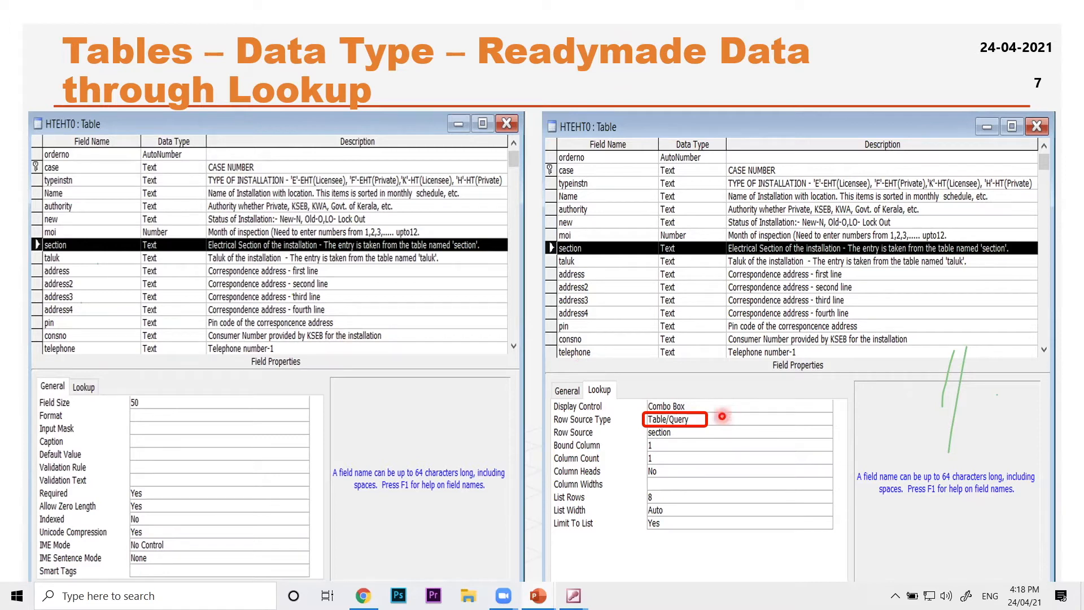
Switch to the sample database in Access and open the DCB table in Design view
mouse_move(589, 578)
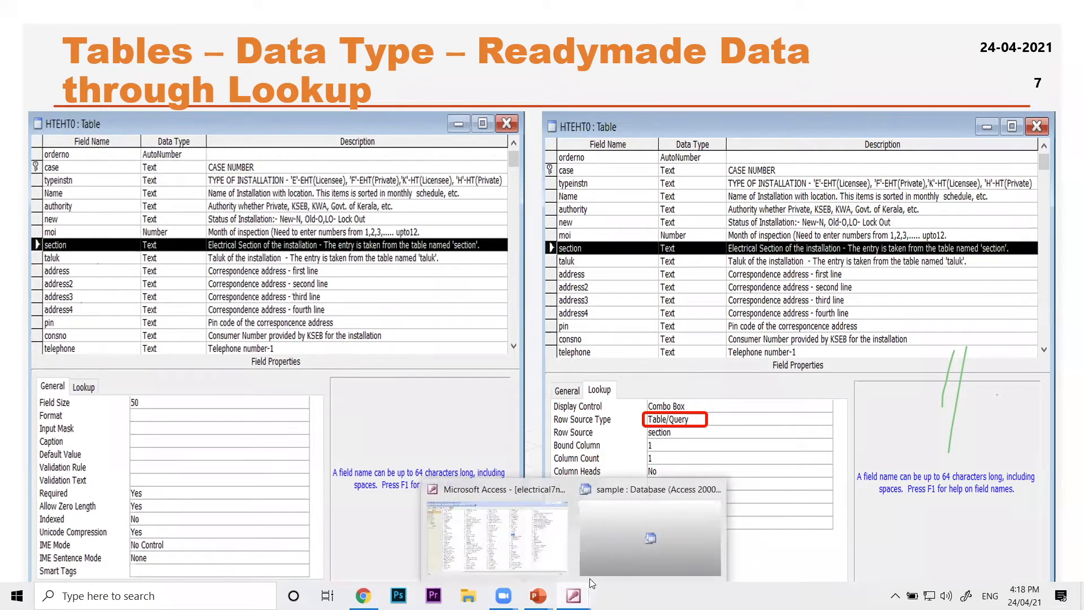
left_click(623, 550)
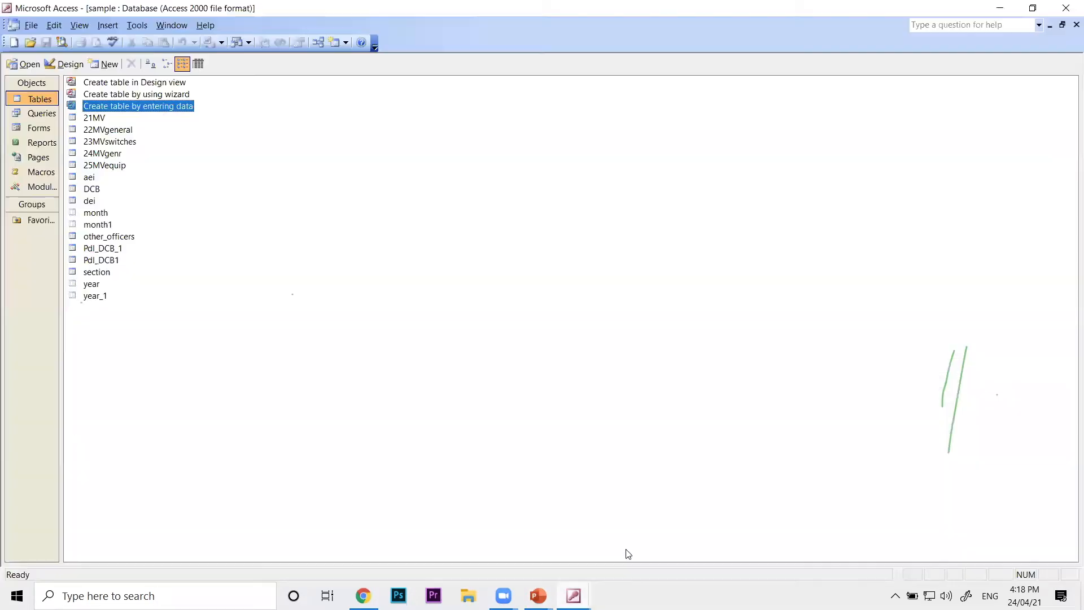
left_click(96, 190)
left_click(65, 64)
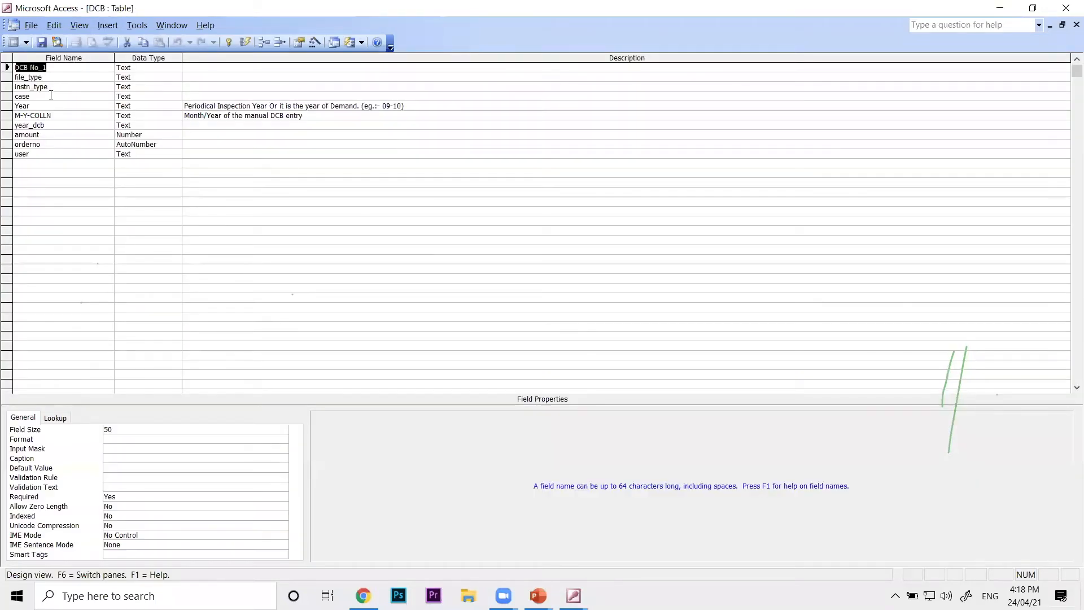
Show the Display Control choices in the case field's lookup properties, and close the DCB table design
left_click(47, 98)
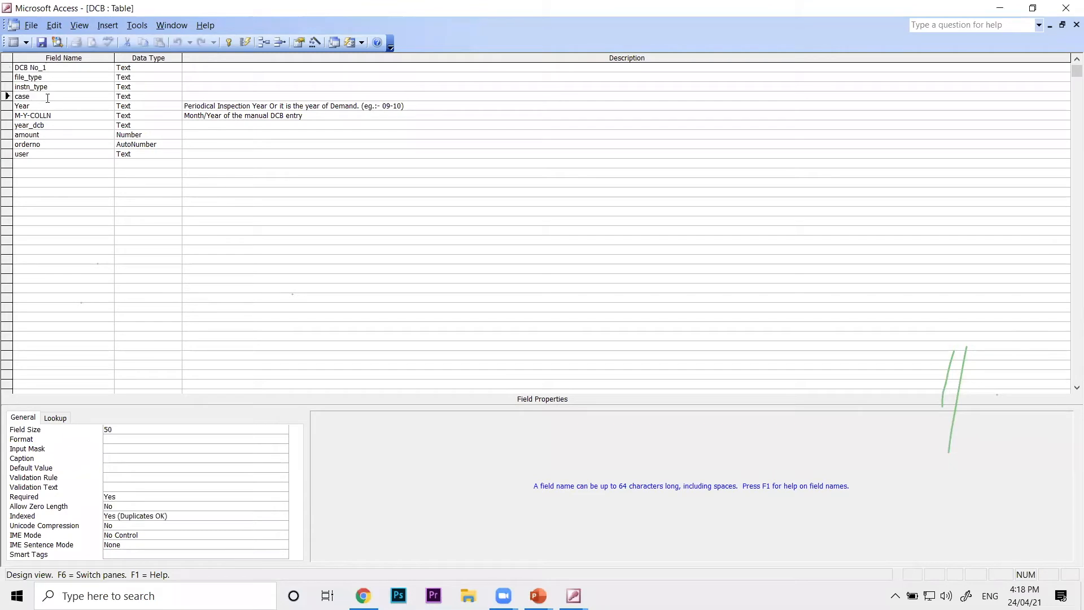
left_click(64, 417)
left_click(191, 429)
left_click(283, 429)
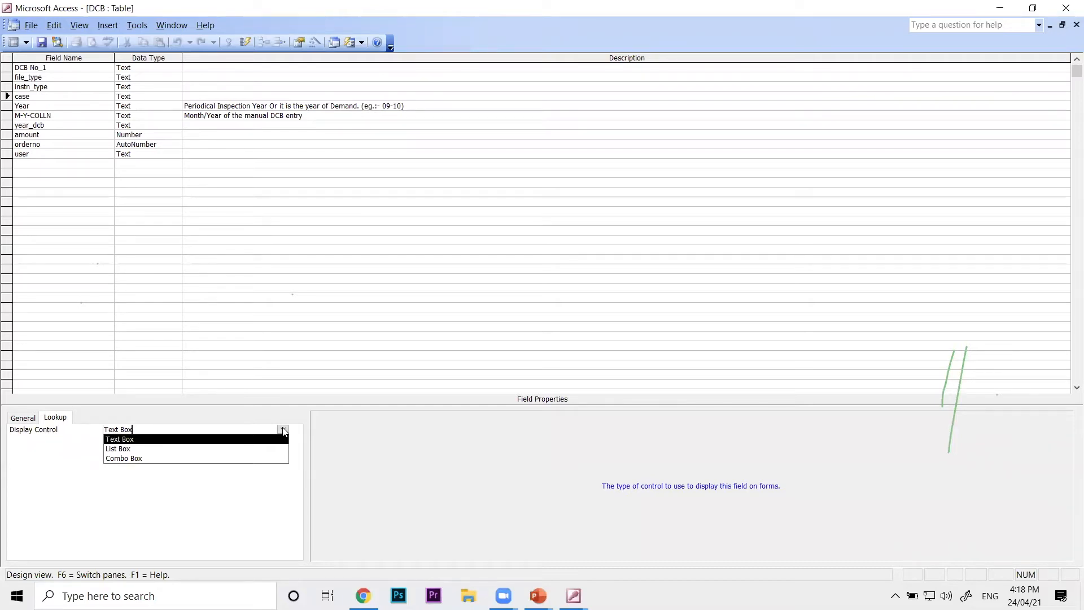
left_click(283, 430)
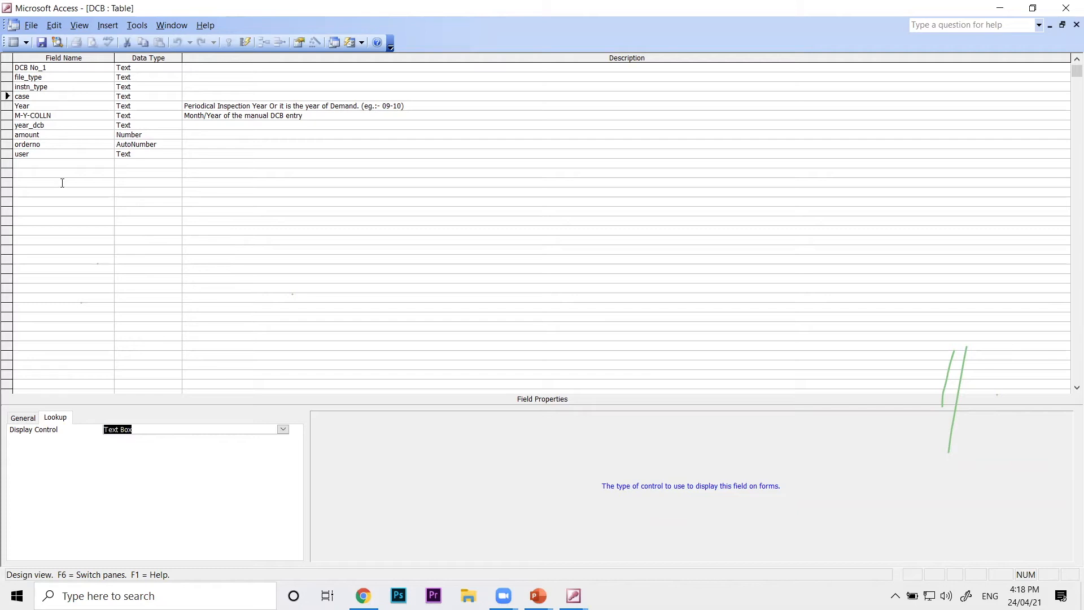
left_click(1076, 25)
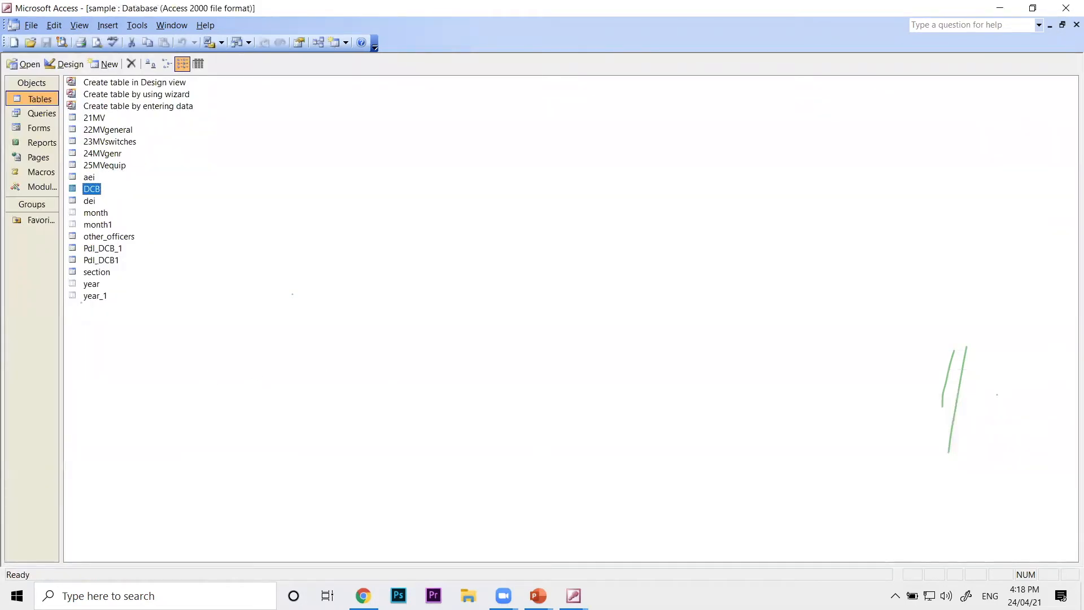
Switch back to the running PowerPoint slide show on the Readymade Data through Lookup slide
mouse_move(538, 596)
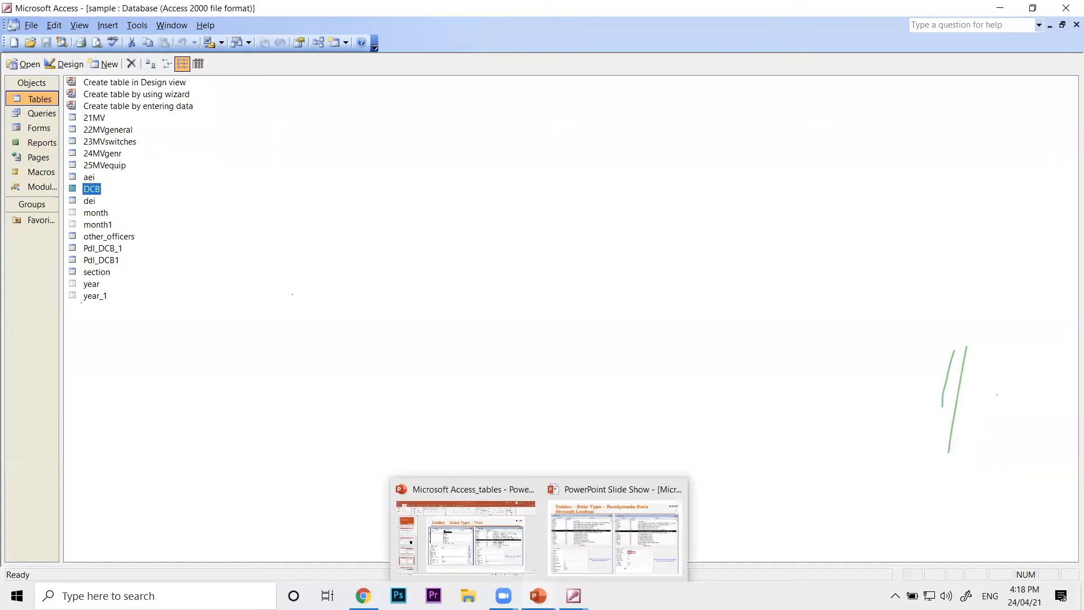
mouse_move(573, 596)
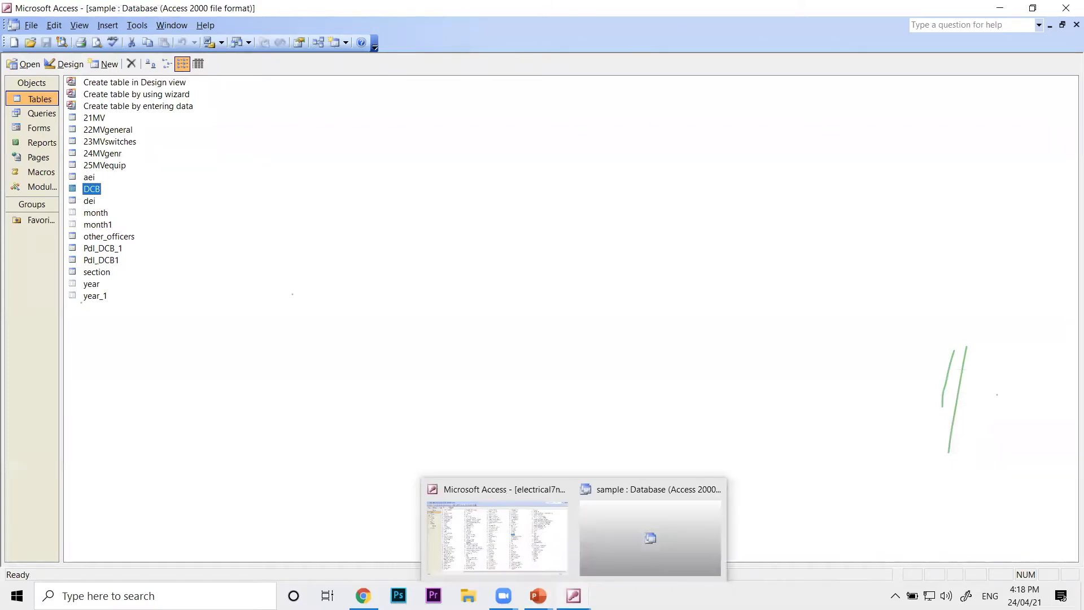
left_click(606, 556)
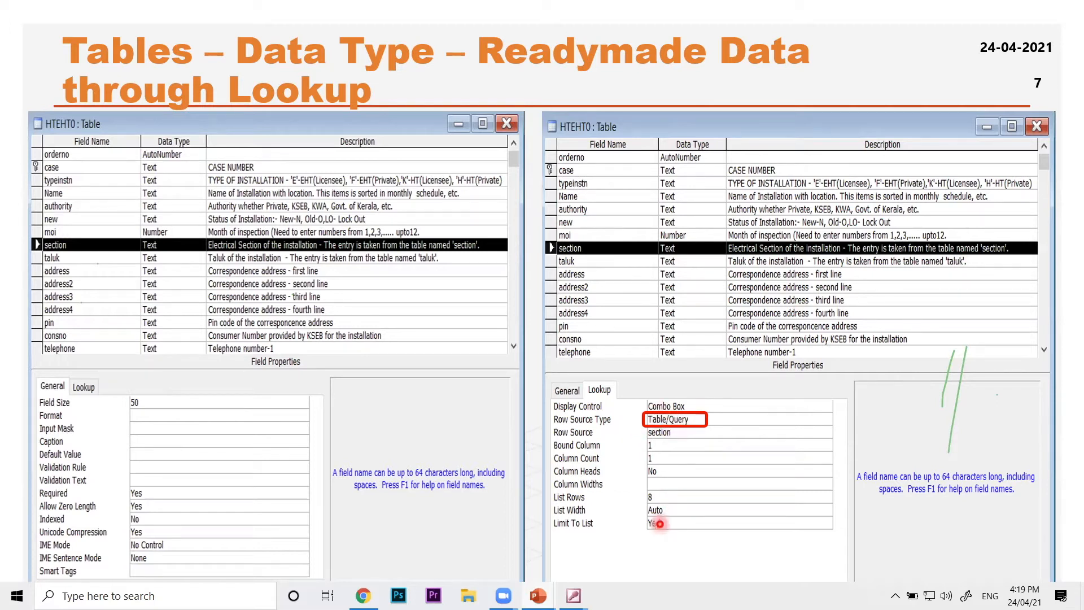
Switch to the sample database in Access, open the 21MV table in Design view, and select the section field name
mouse_move(574, 595)
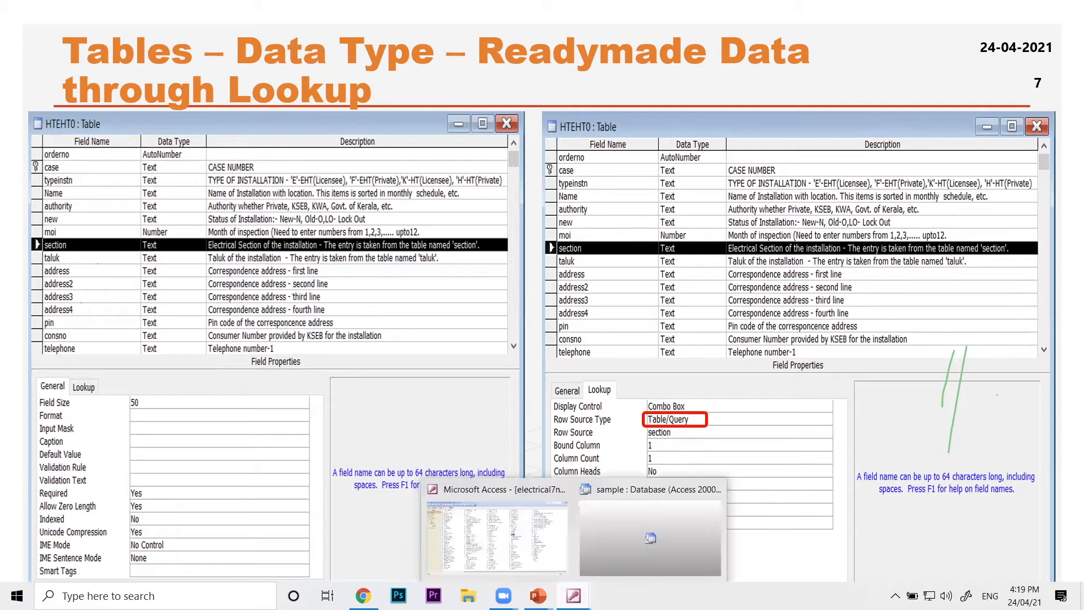
left_click(634, 527)
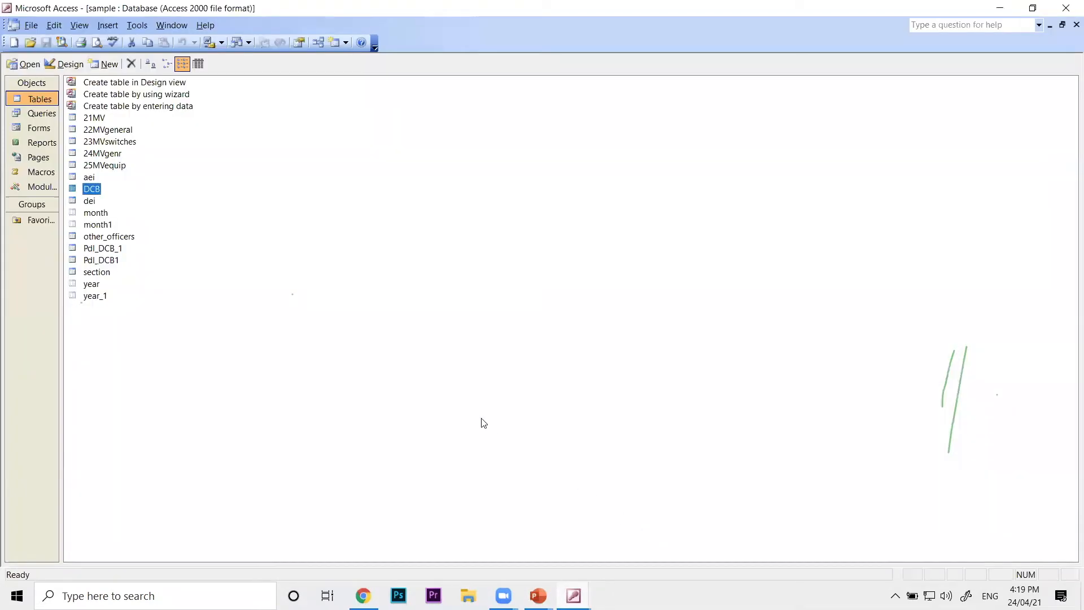
left_click(97, 117)
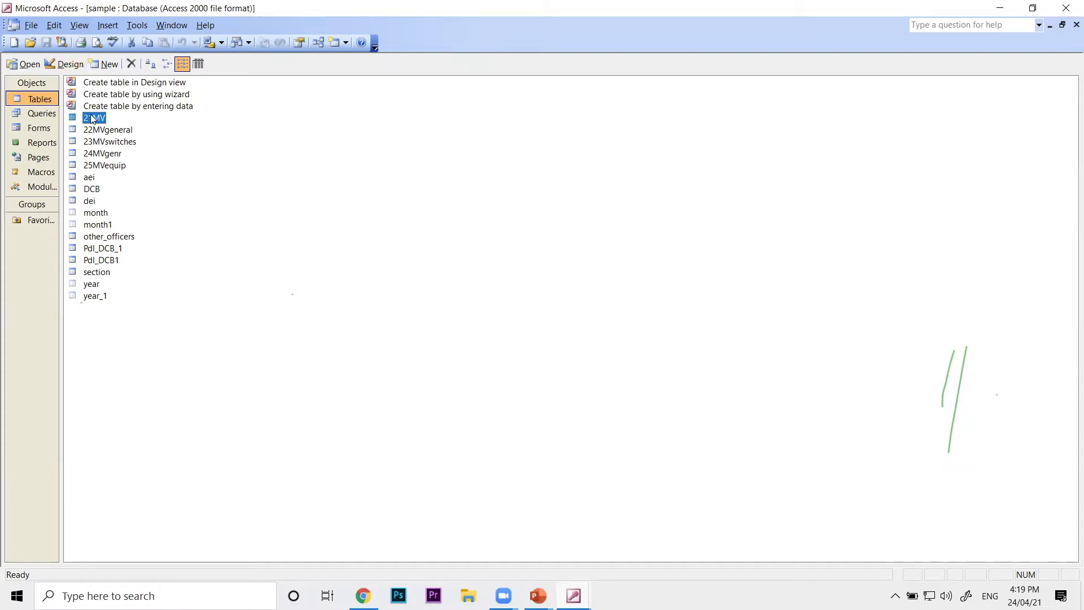
left_click(66, 64)
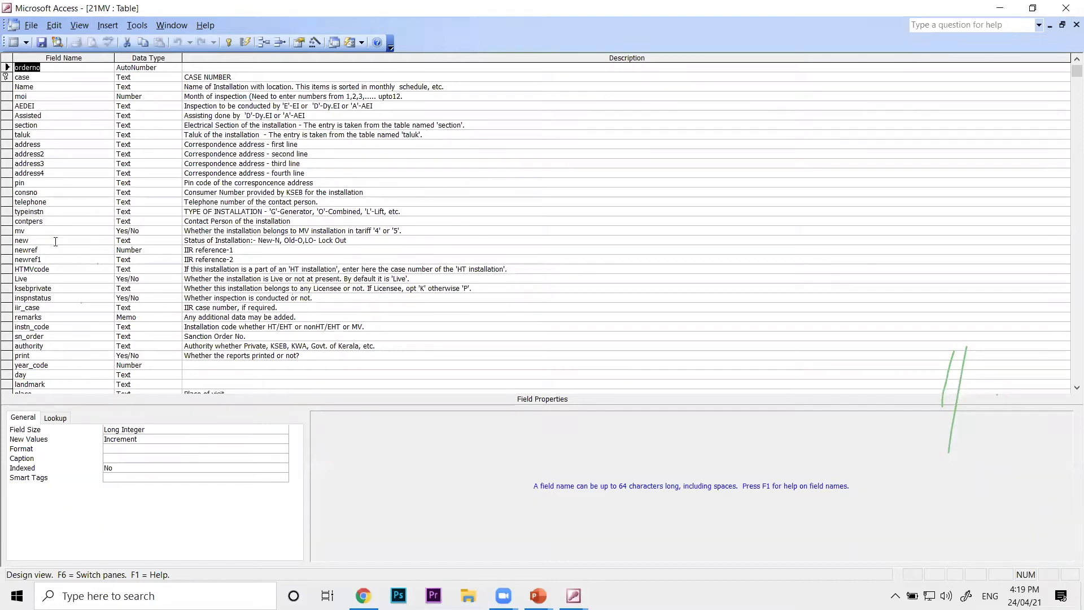
left_click_drag(39, 125, 14, 125)
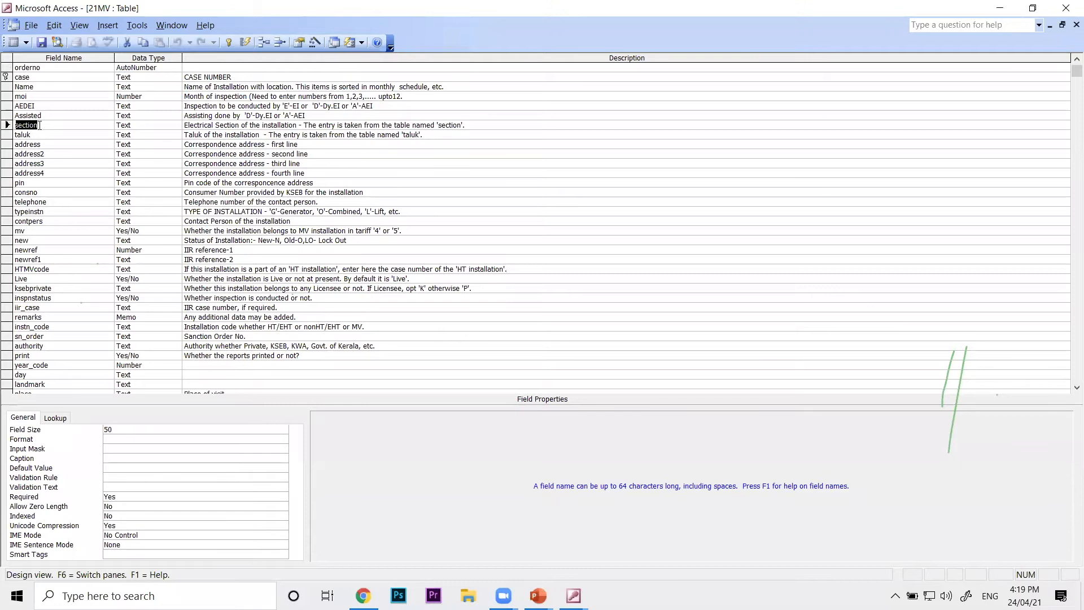
Close the 21MV table design and open the same table in Datasheet view
left_click(31, 25)
left_click(48, 41)
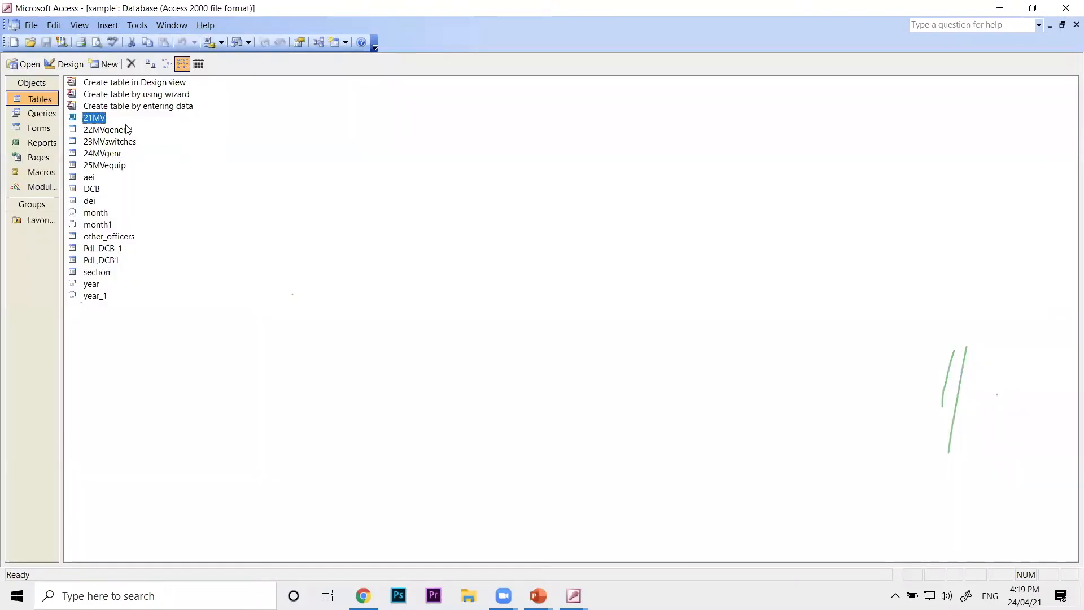
double_click(103, 117)
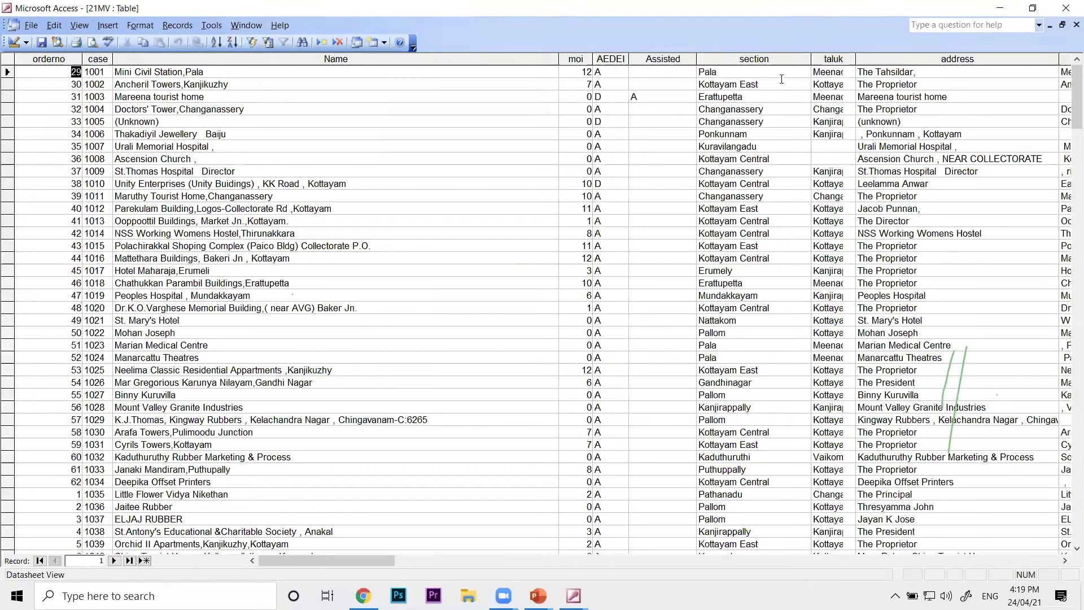
Browse the available choices in the section field's drop-down list for the case 1002 record
double_click(742, 73)
key("Down")
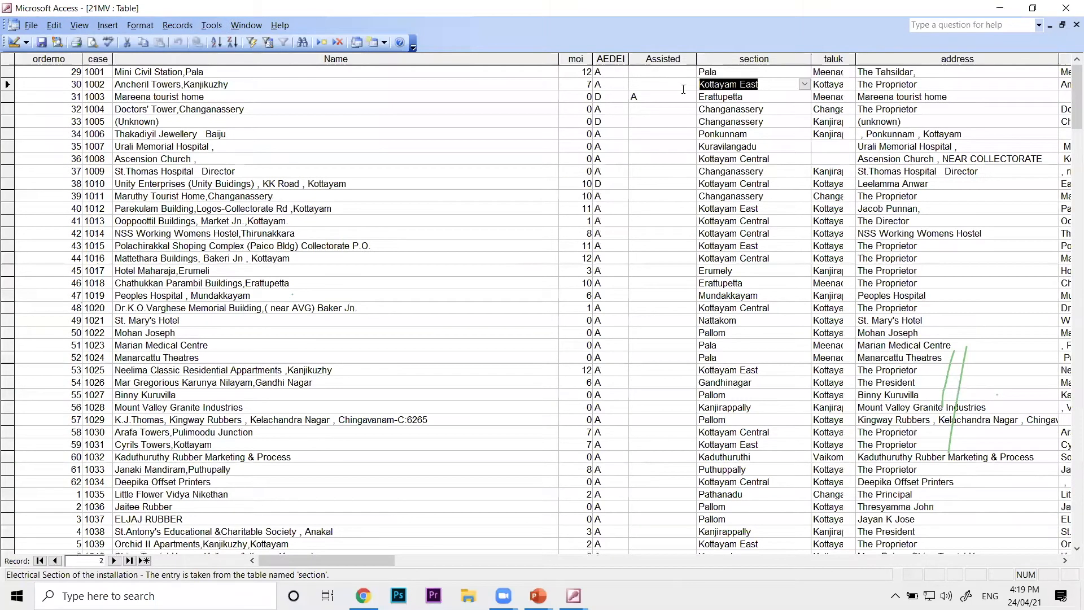
left_click(804, 85)
left_click_drag(803, 114, 806, 169)
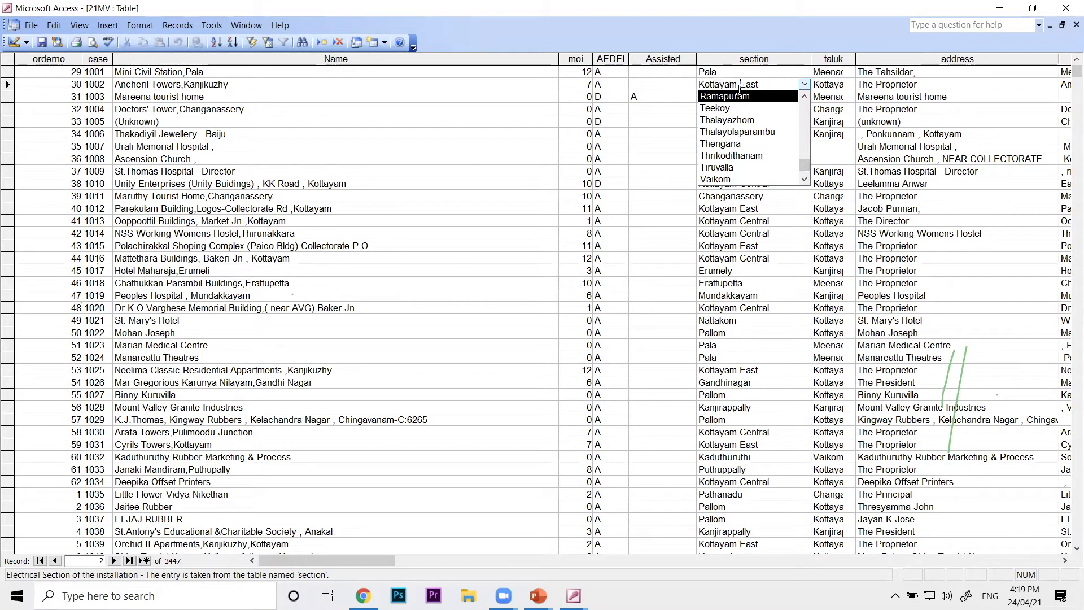
left_click(736, 208)
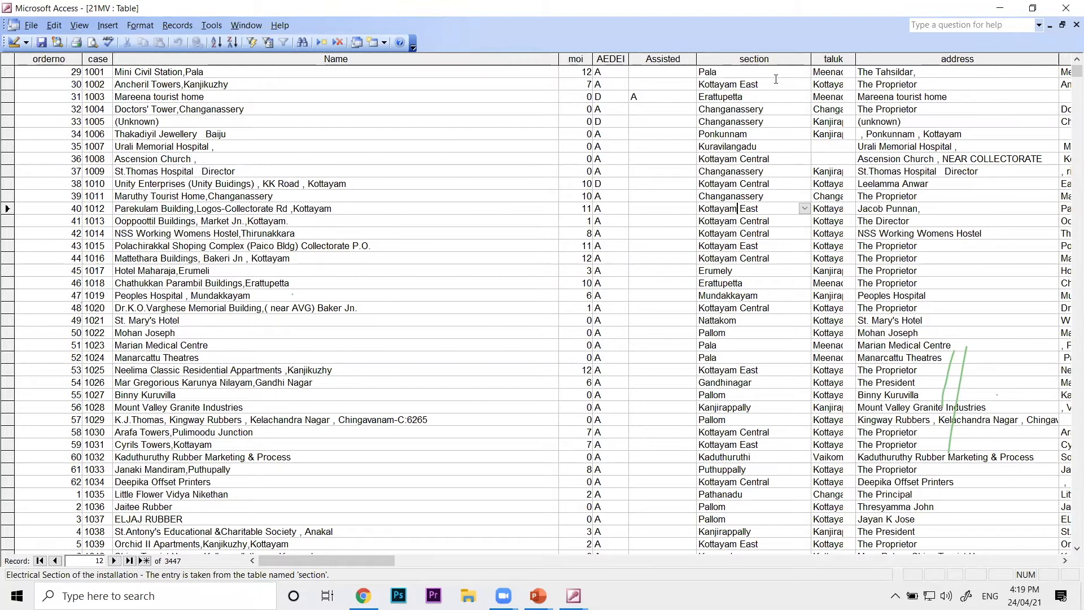
left_click(805, 84)
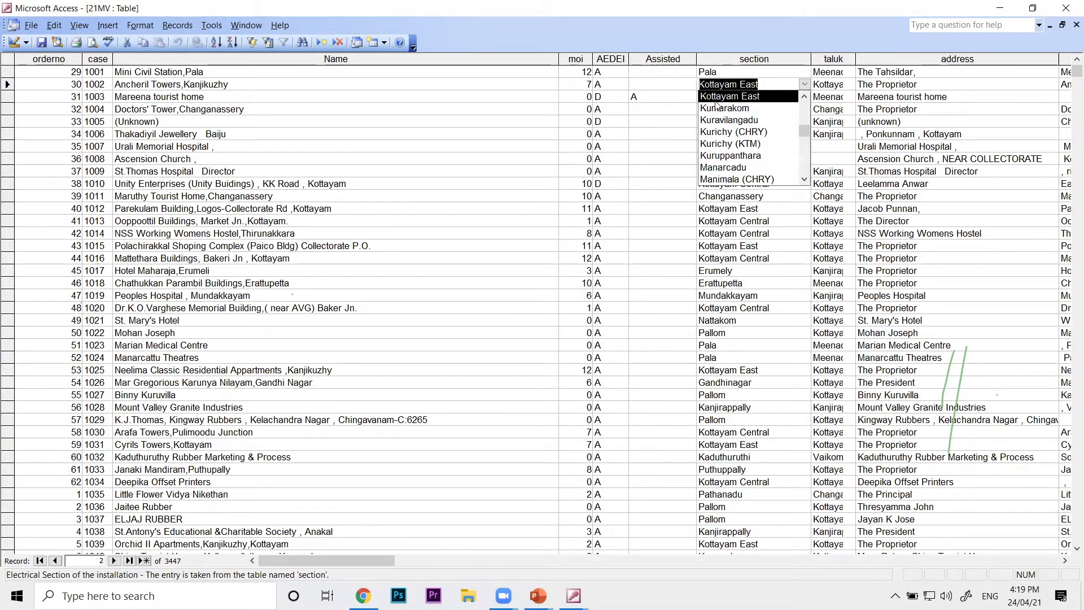
left_click(659, 97)
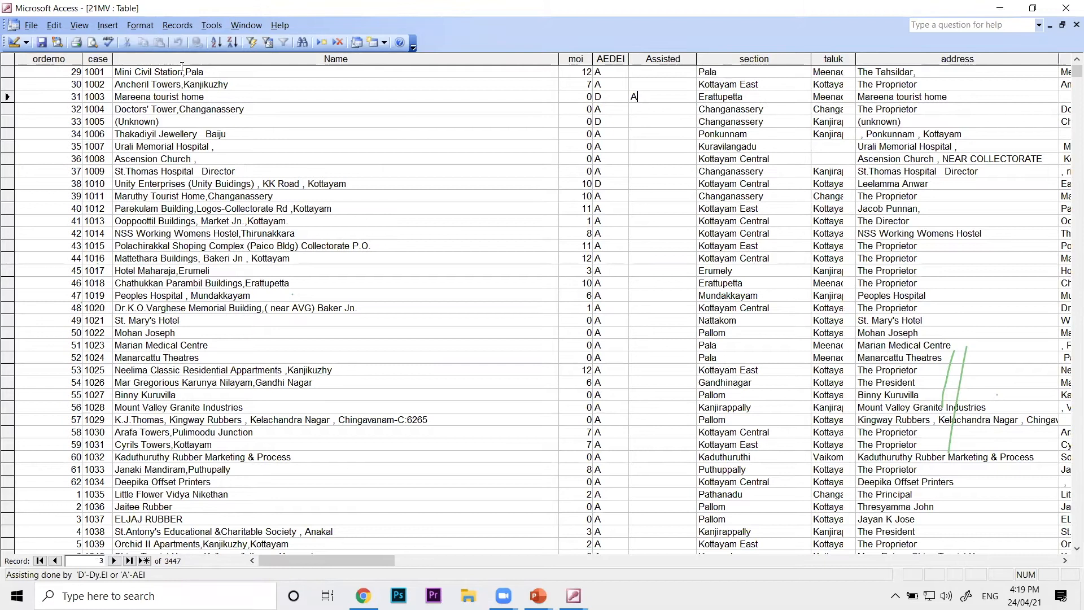
Close the 21MV datasheet, open the table in Design view, and show the section field's lookup properties
left_click(31, 24)
left_click(129, 90)
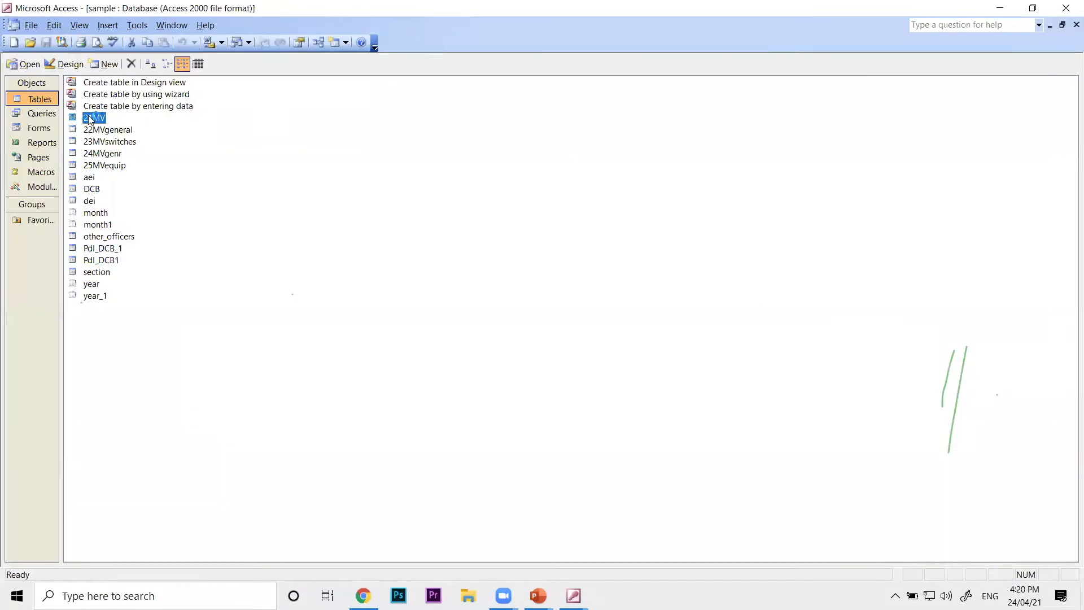
left_click(71, 66)
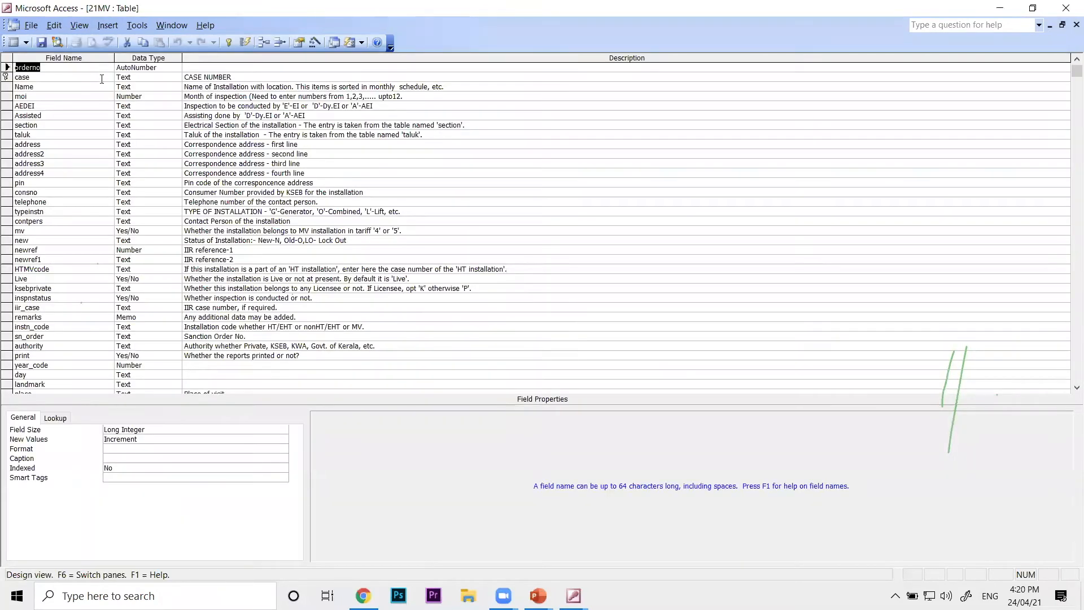
left_click(48, 125)
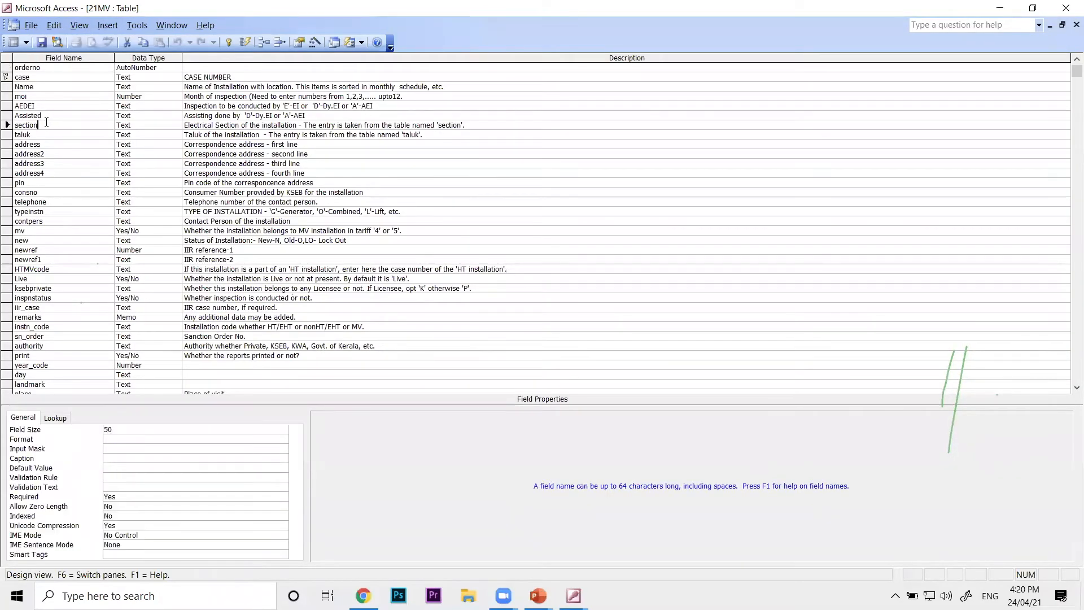
left_click(56, 419)
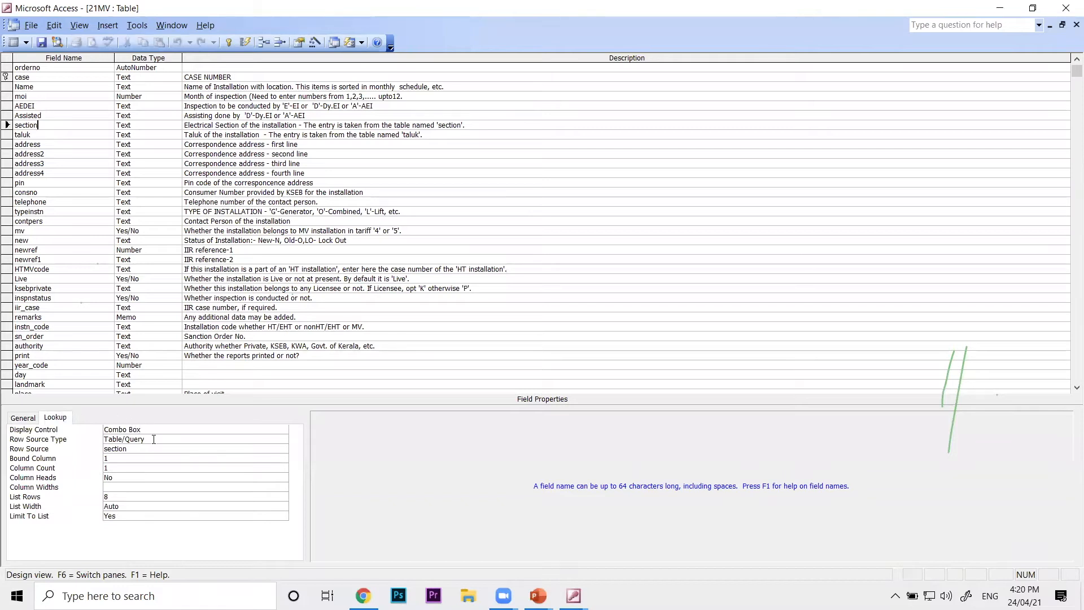
Set the section field's Display Control to Text Box, and close the 21MV design with the change saved
left_click(277, 429)
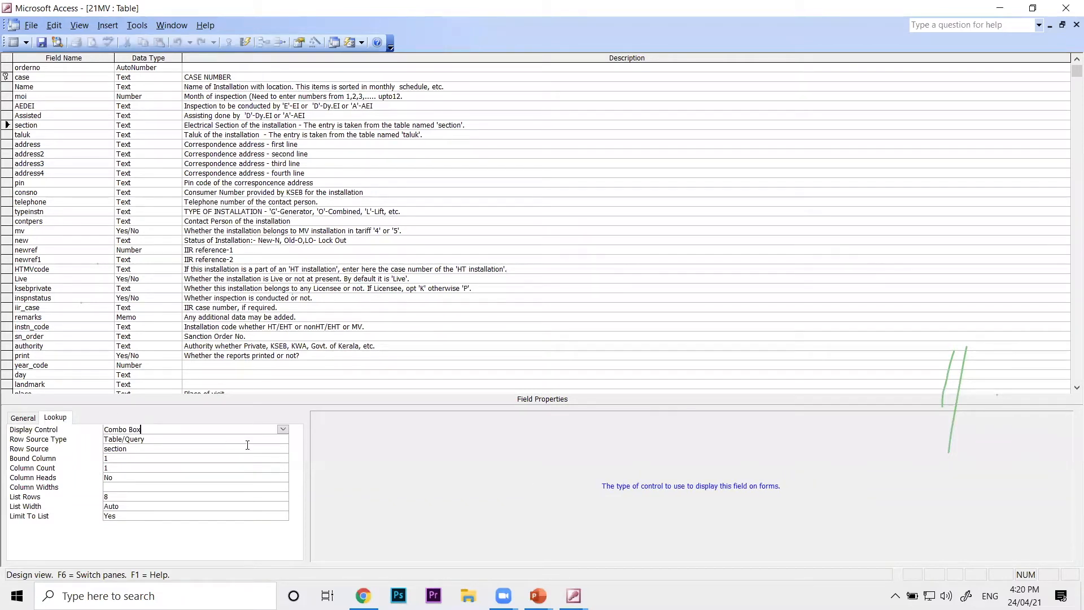
left_click(283, 430)
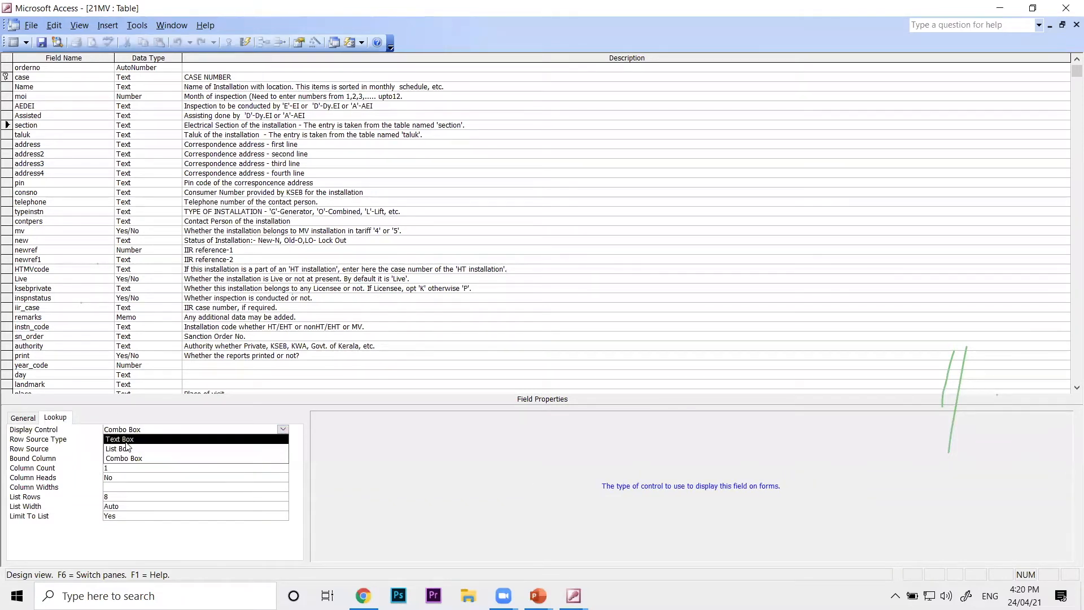
left_click(184, 440)
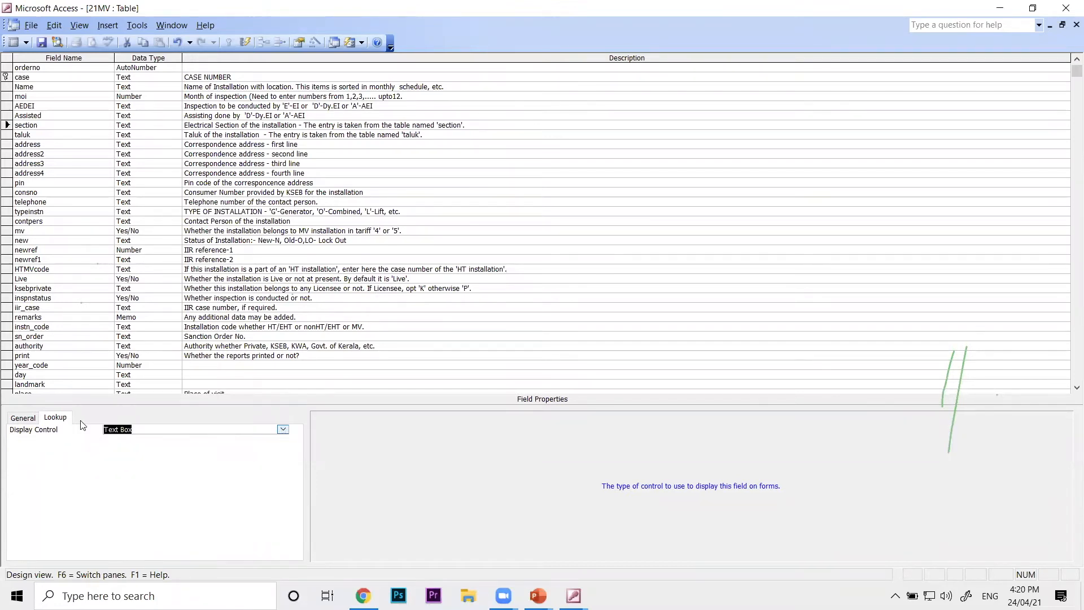
left_click(28, 418)
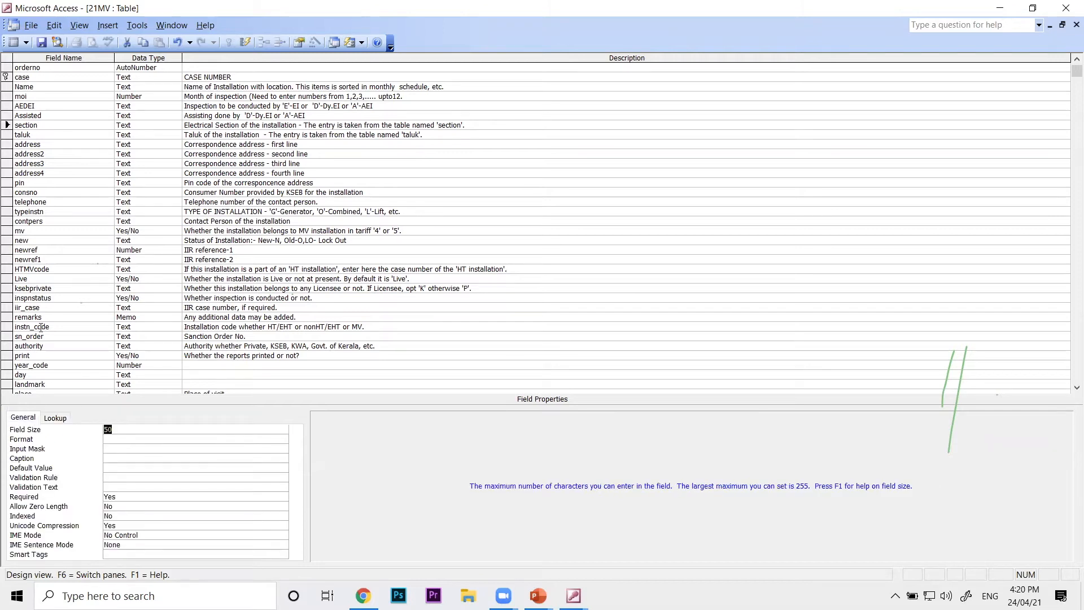
left_click(31, 24)
left_click(45, 39)
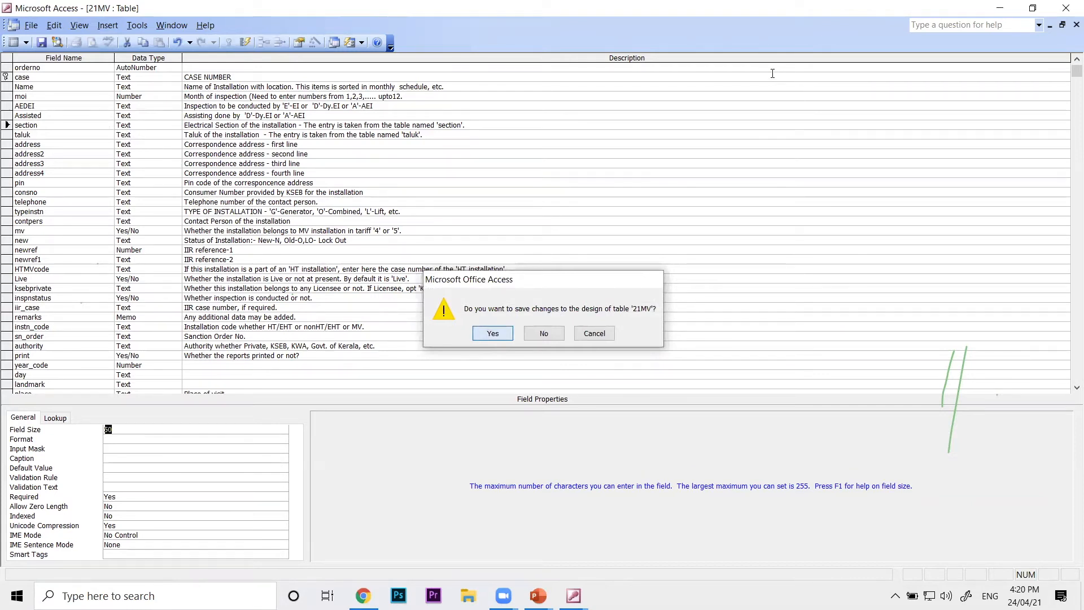
key("Return")
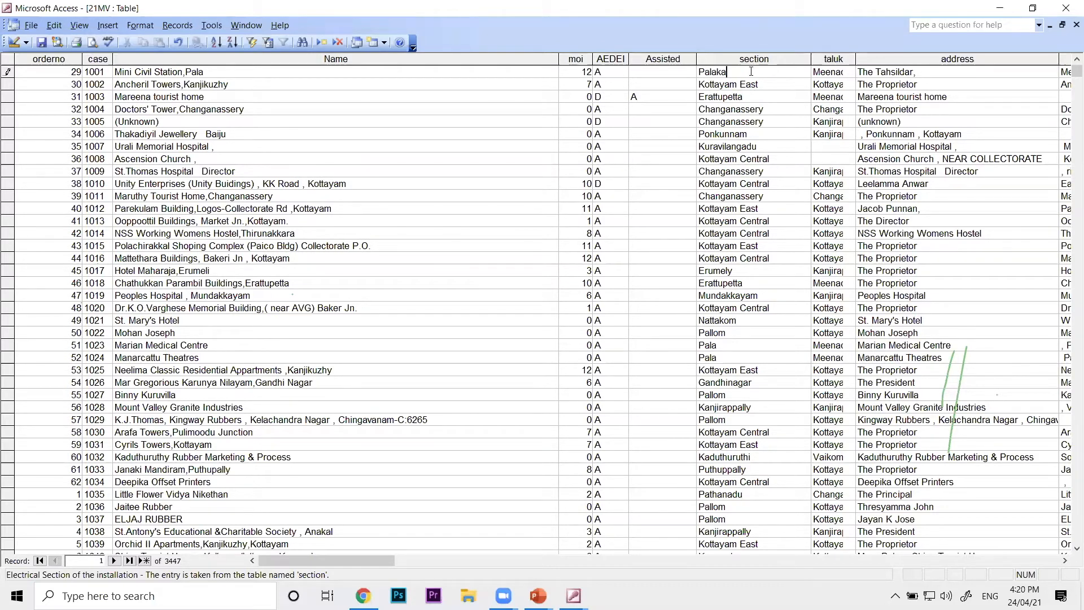
Delete the extra letters after Pala in the first record's section value, and close the 21MV datasheet
key("BackSpace")
left_click(36, 26)
left_click(45, 41)
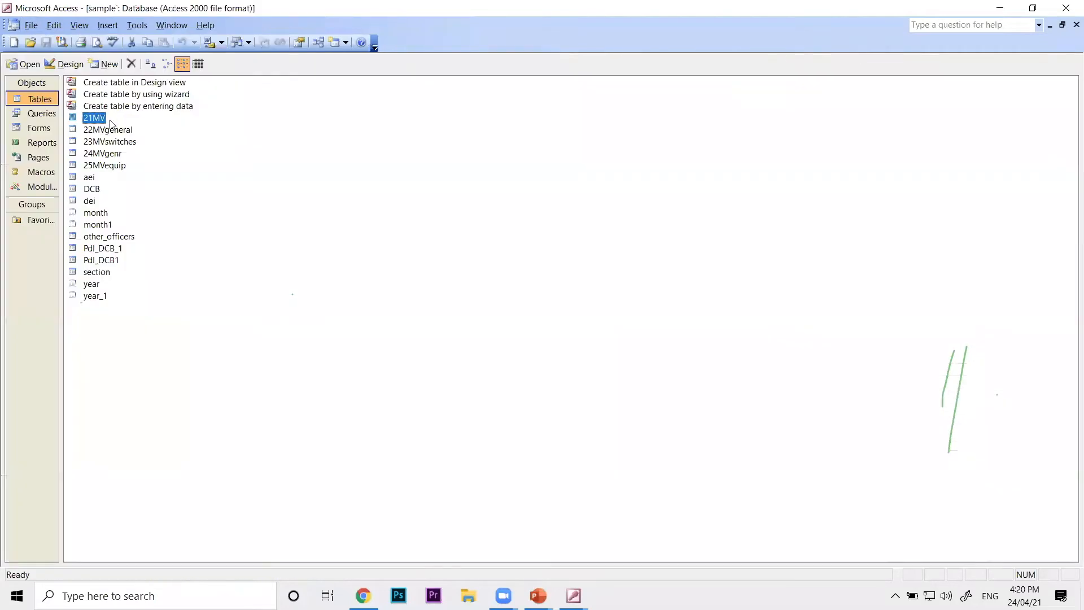
Open the 21MV table in Design view and set the section field's Display Control to Combo Box
left_click(67, 63)
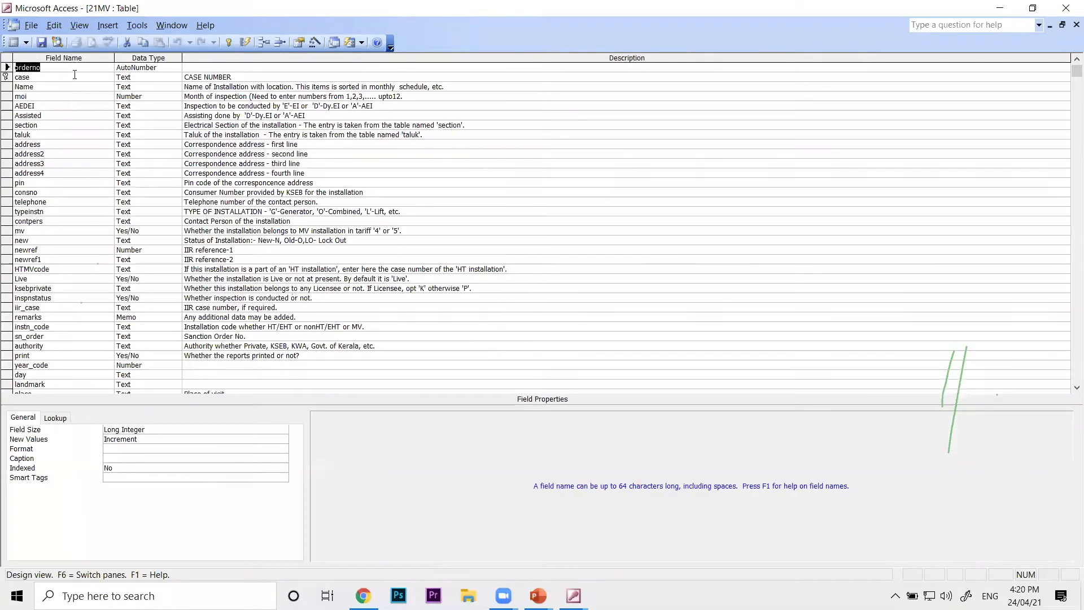
left_click(55, 123)
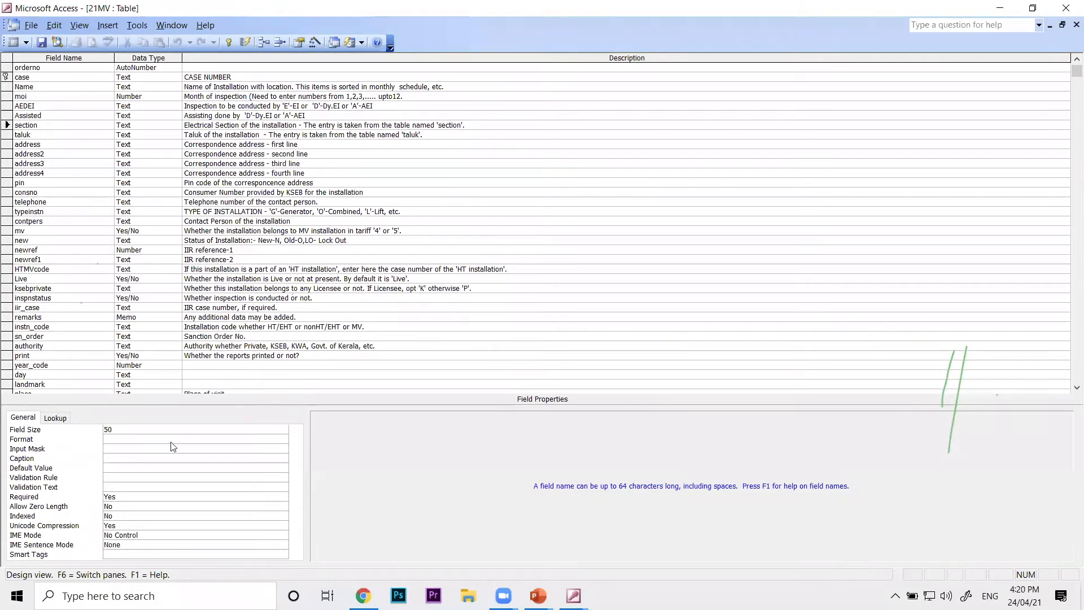
left_click(55, 417)
left_click(283, 429)
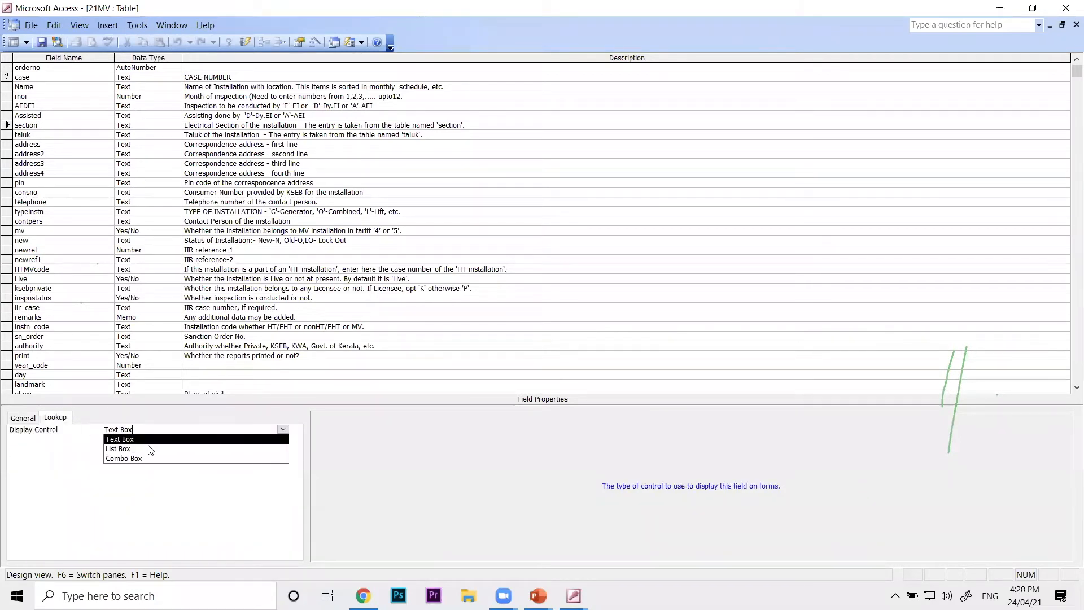
left_click(136, 458)
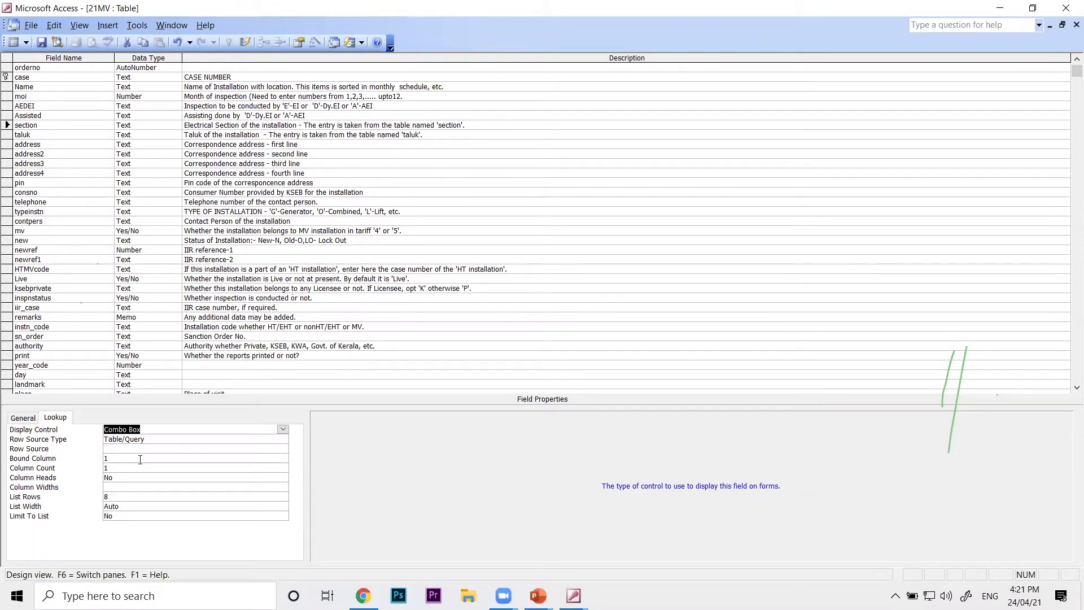
Keep Table/Query as the section field's Row Source Type, and set its Row Source to the section table
left_click(285, 439)
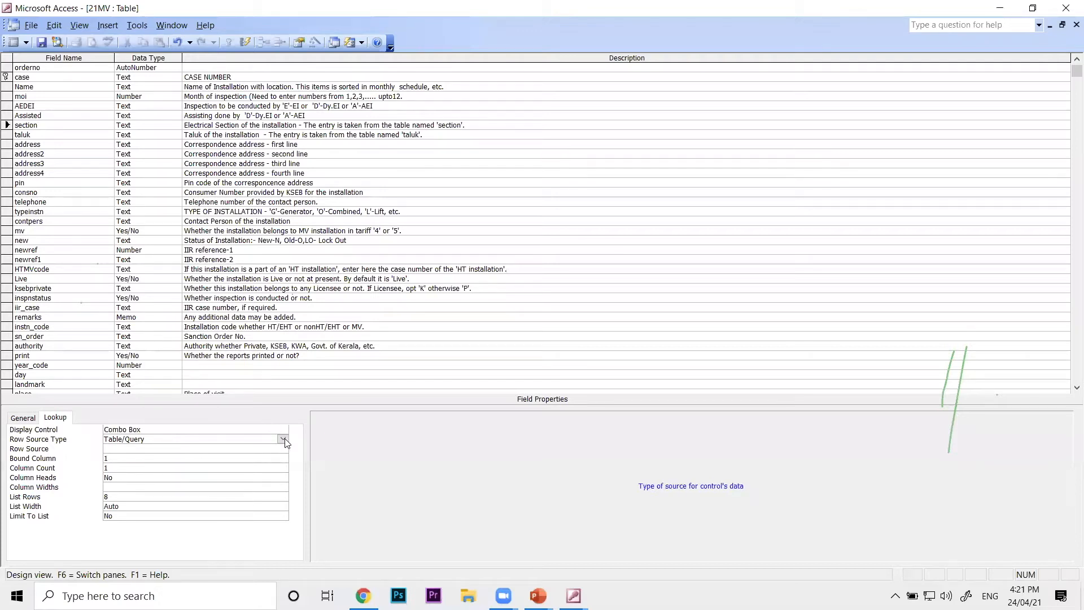
left_click(284, 439)
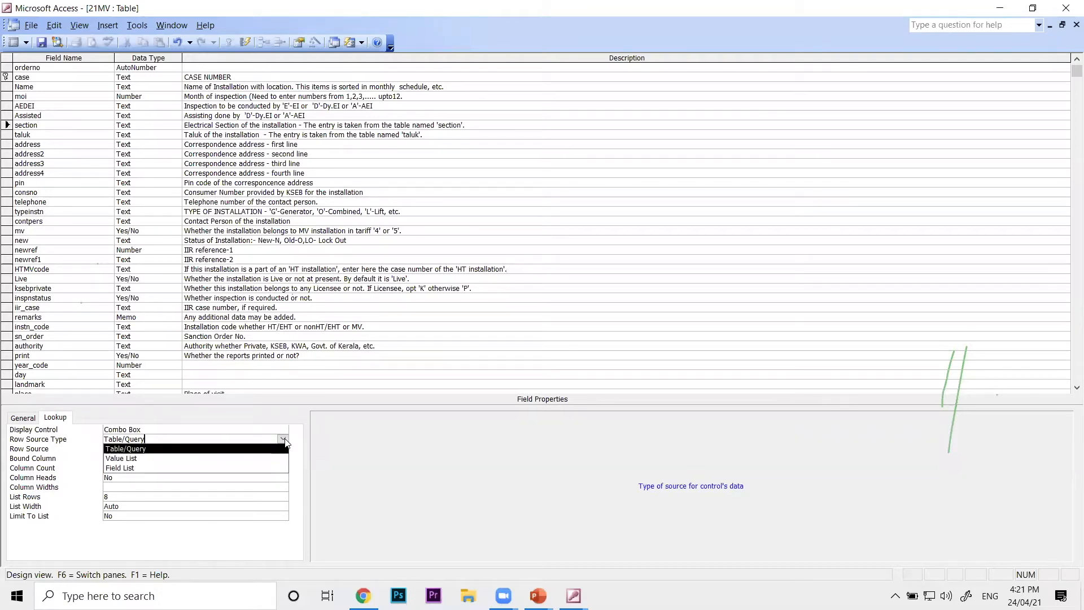
left_click(285, 441)
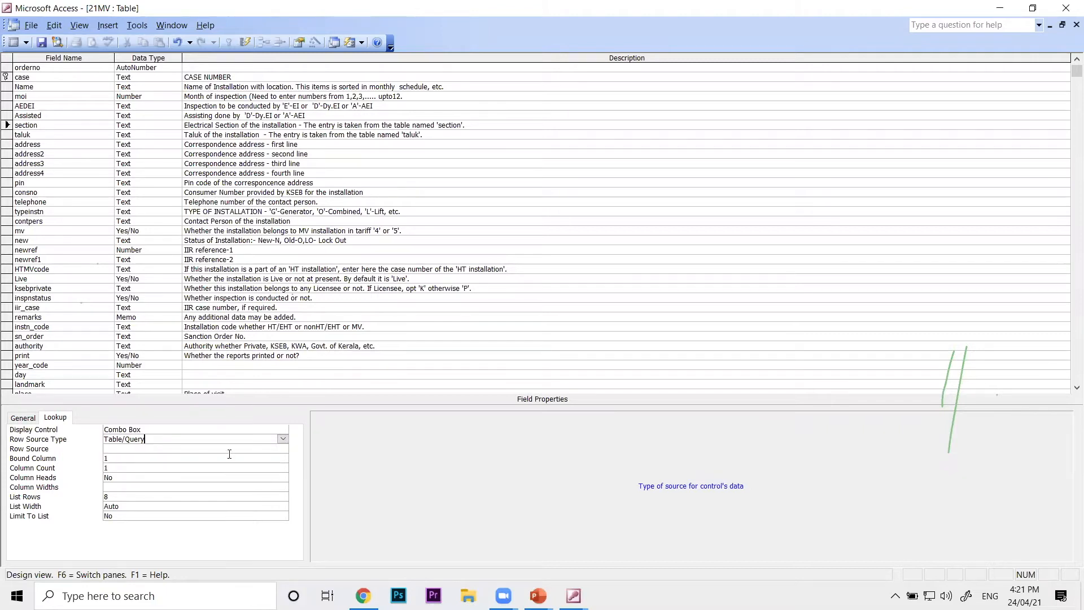
left_click(152, 449)
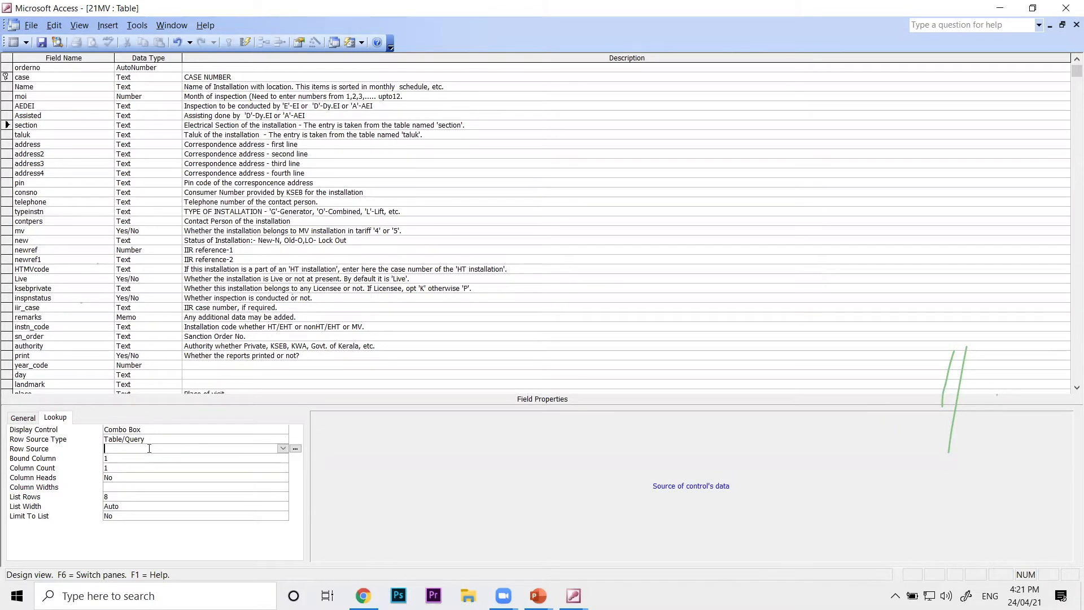
left_click(282, 449)
type("section")
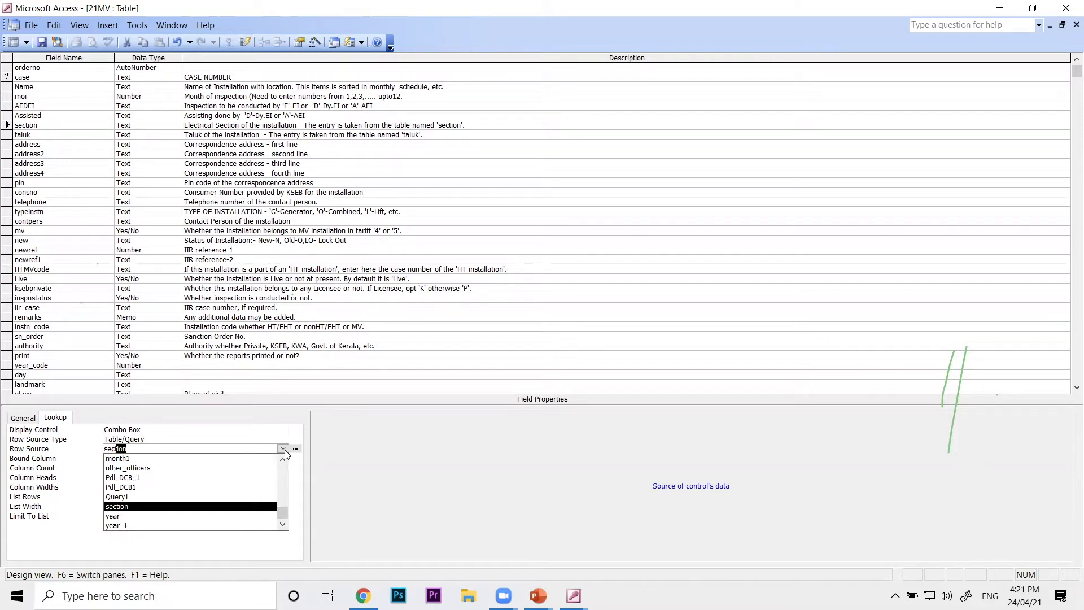
left_click(133, 507)
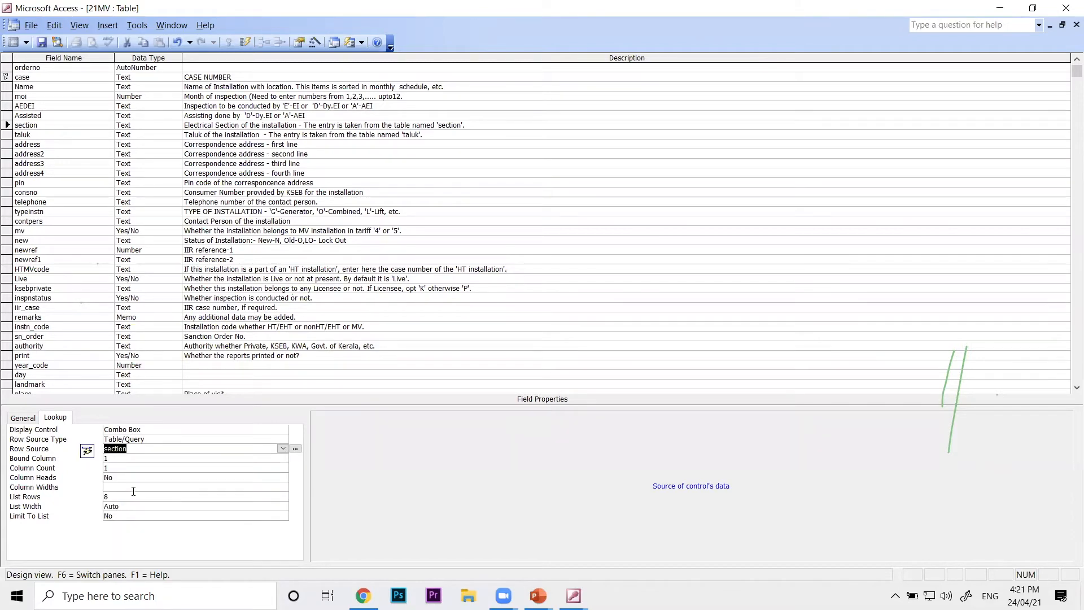
Set the section field's Limit To List to Yes, and close the 21MV design with the changes saved
left_click(123, 469)
left_click(129, 515)
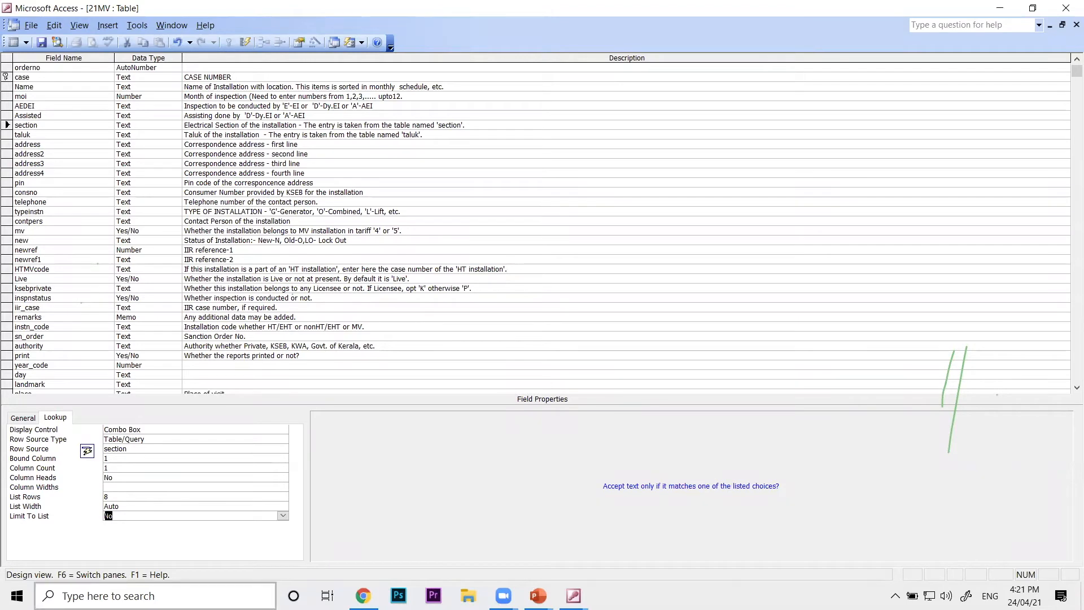
type("yes")
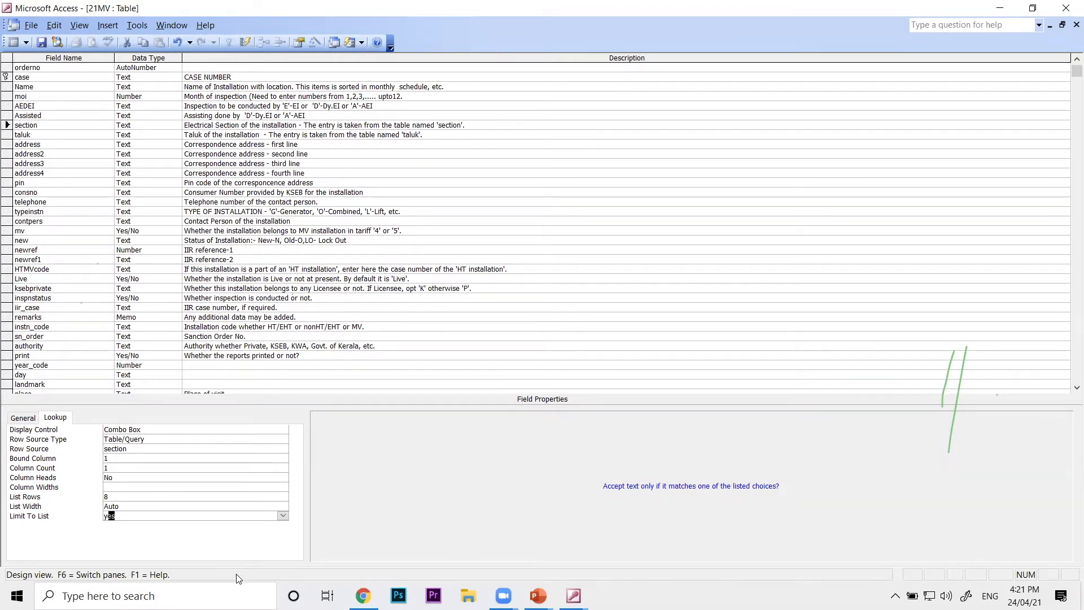
left_click(209, 495)
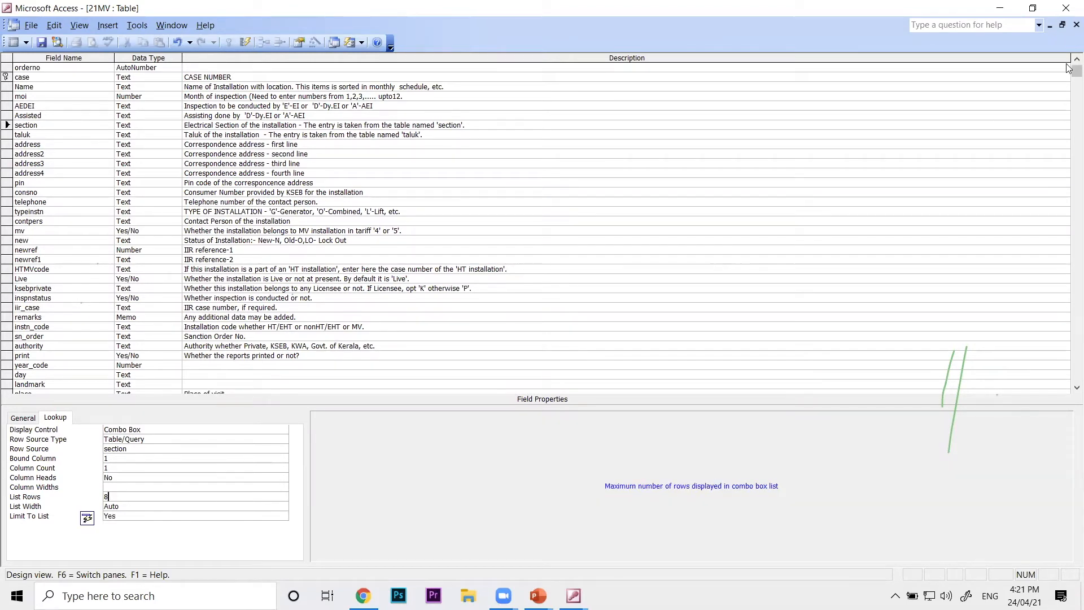
left_click(1076, 25)
left_click(495, 333)
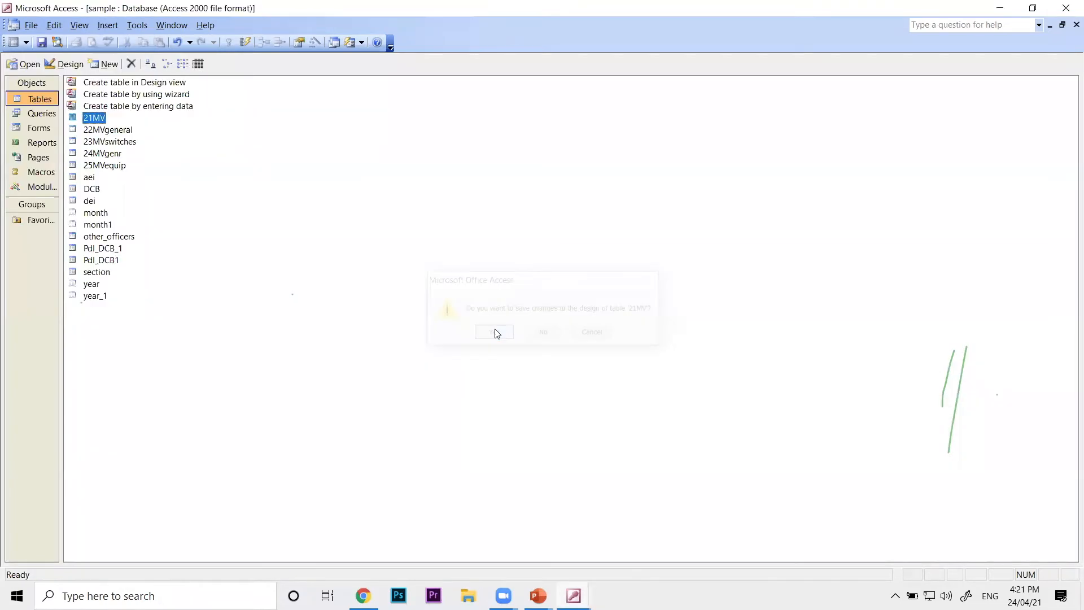
Open the 21MV table in Datasheet view and try to enter Palakkad as the first record's section
double_click(93, 115)
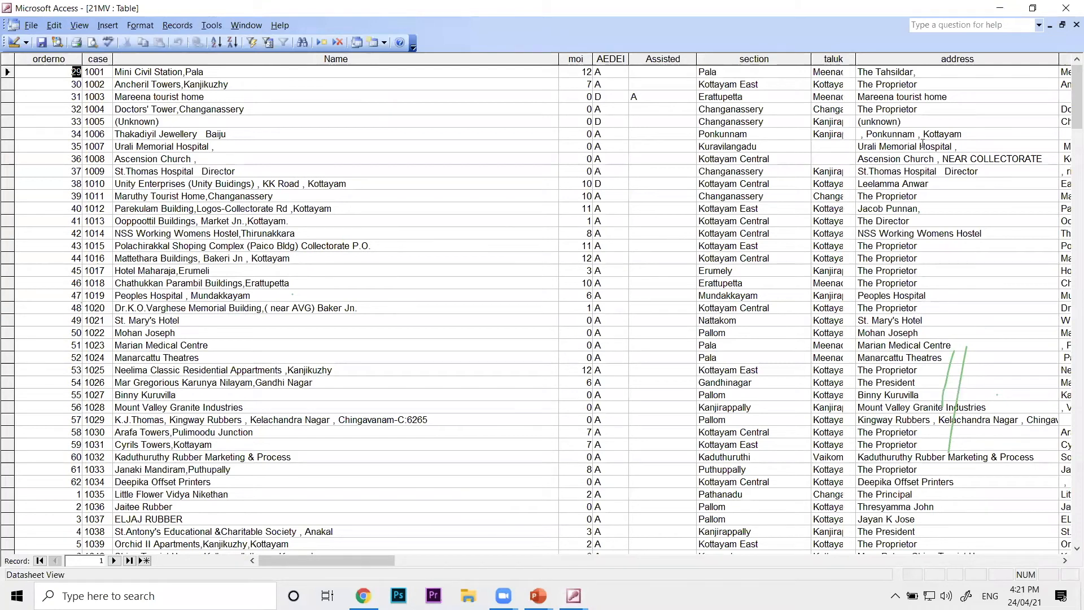
type("kka")
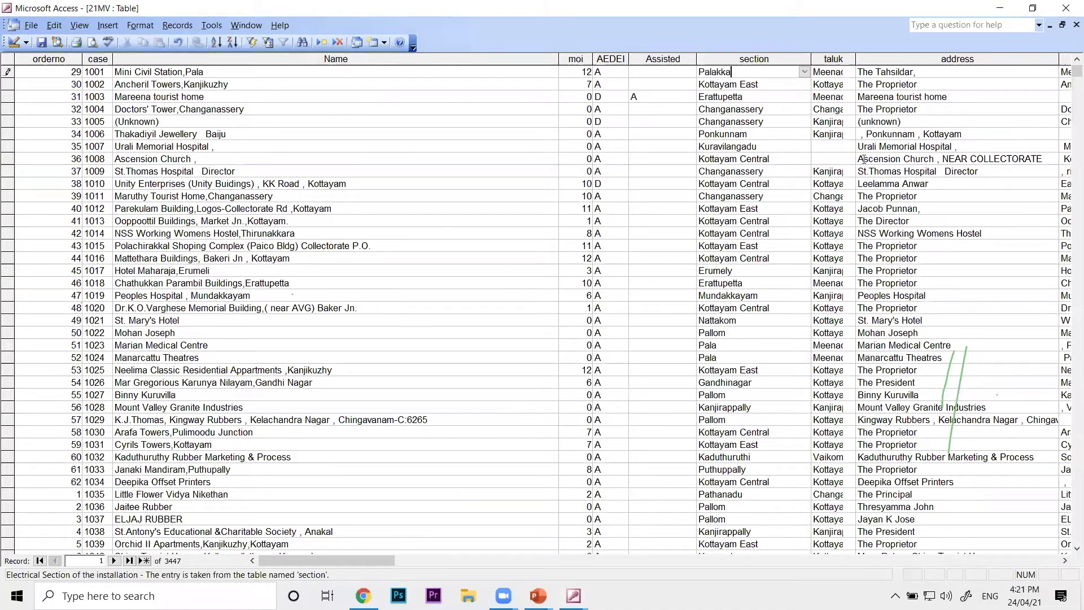
type("d")
key("Return")
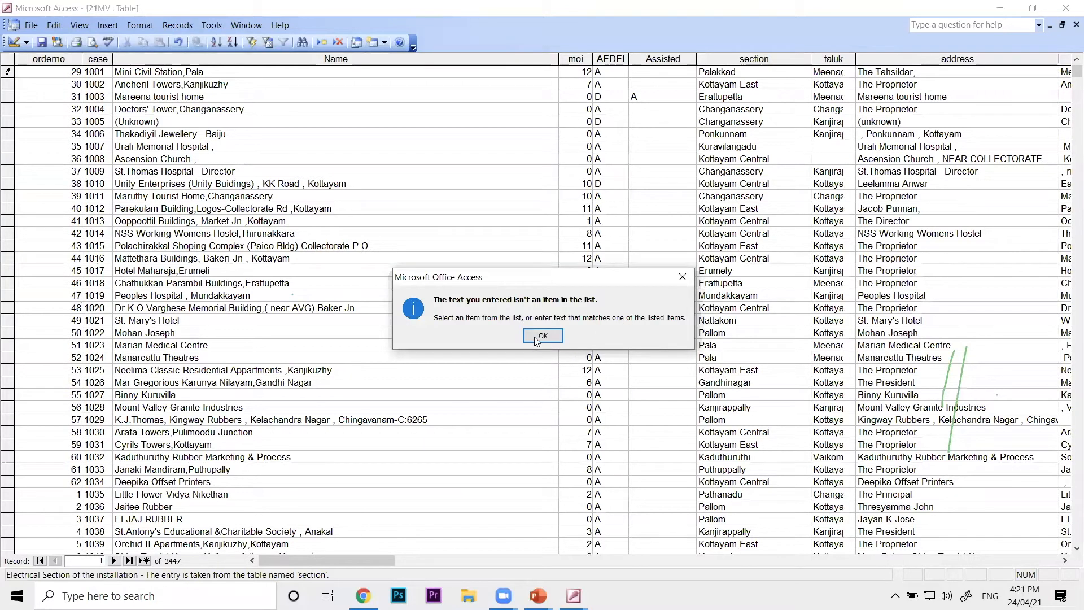
key("Return")
Browse the section choices for the first record and choose Pala in place of the unlisted entry
left_click(801, 73)
left_click_drag(804, 96, 806, 170)
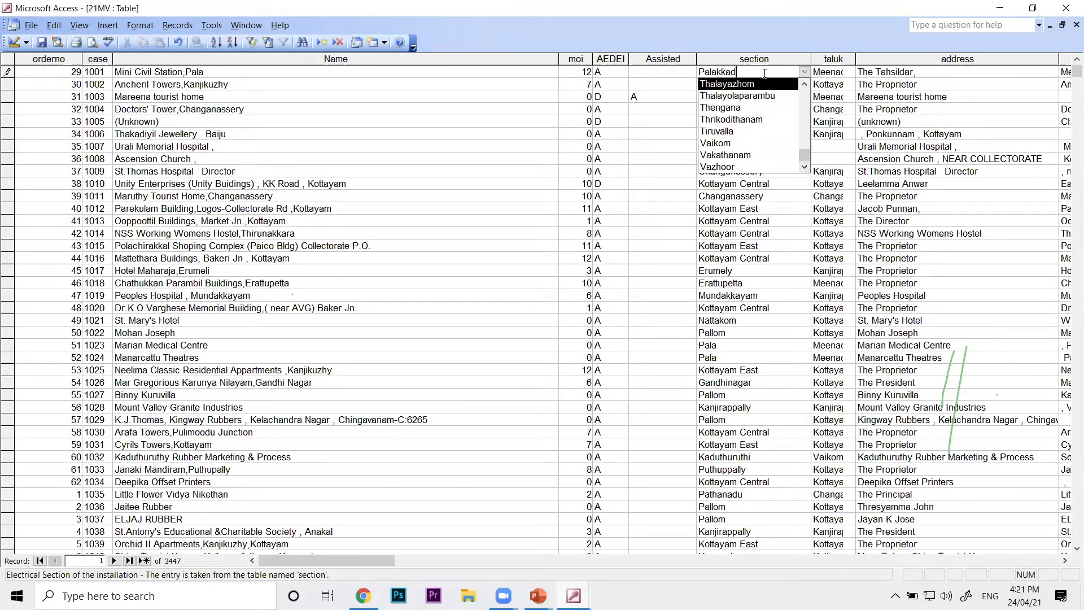
key("BackSpace")
key("BackSpace")
key("BackSpace")
key("BackSpace")
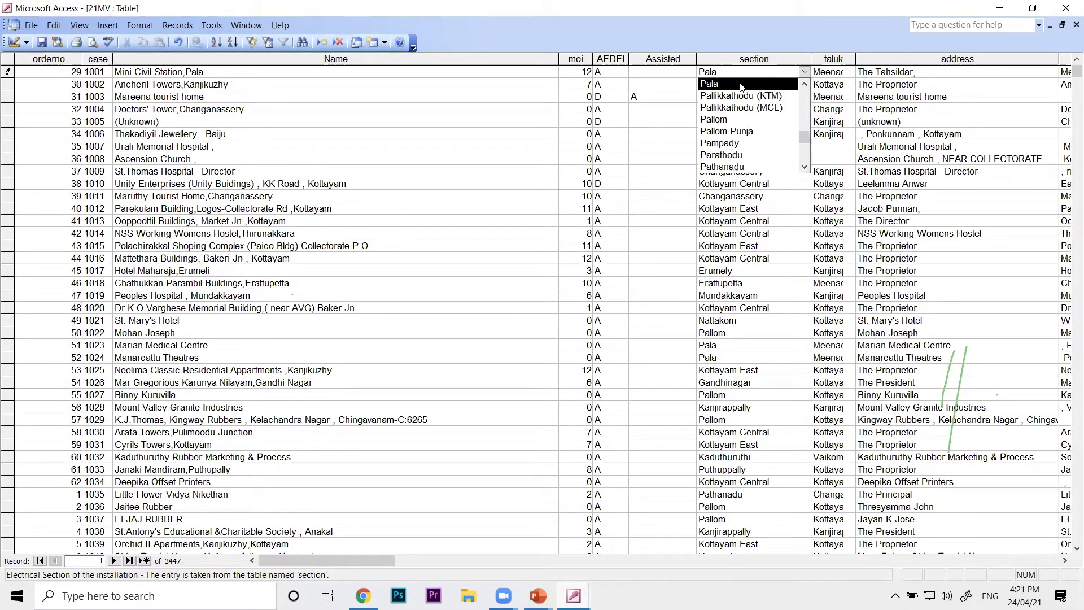
left_click(740, 84)
left_click(737, 73)
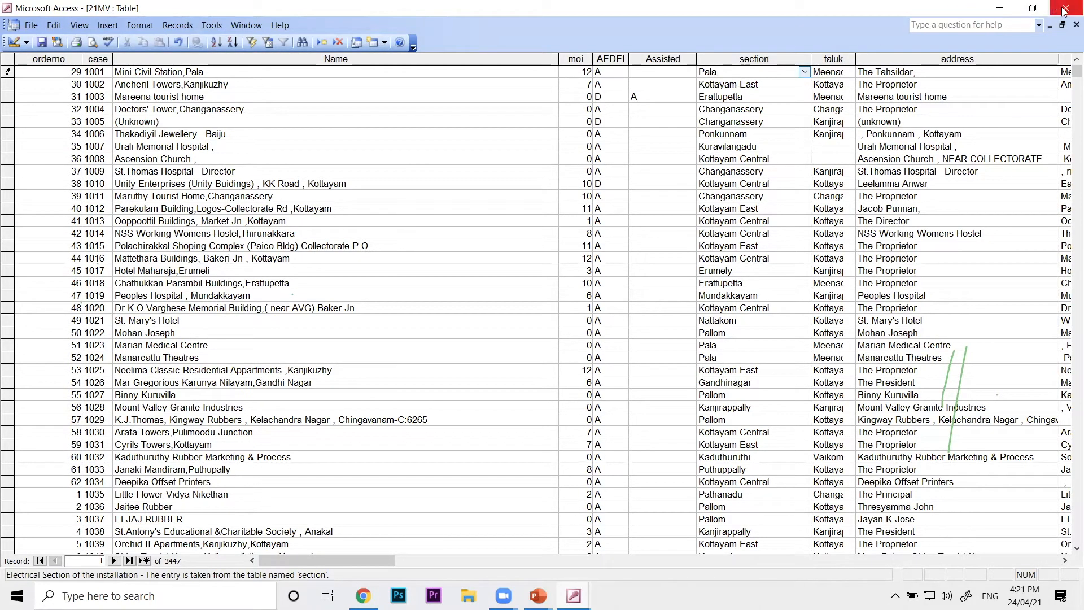
Close the 21MV table, switch to the PowerPoint slide show and advance to the Value List lookup slide
left_click(1076, 25)
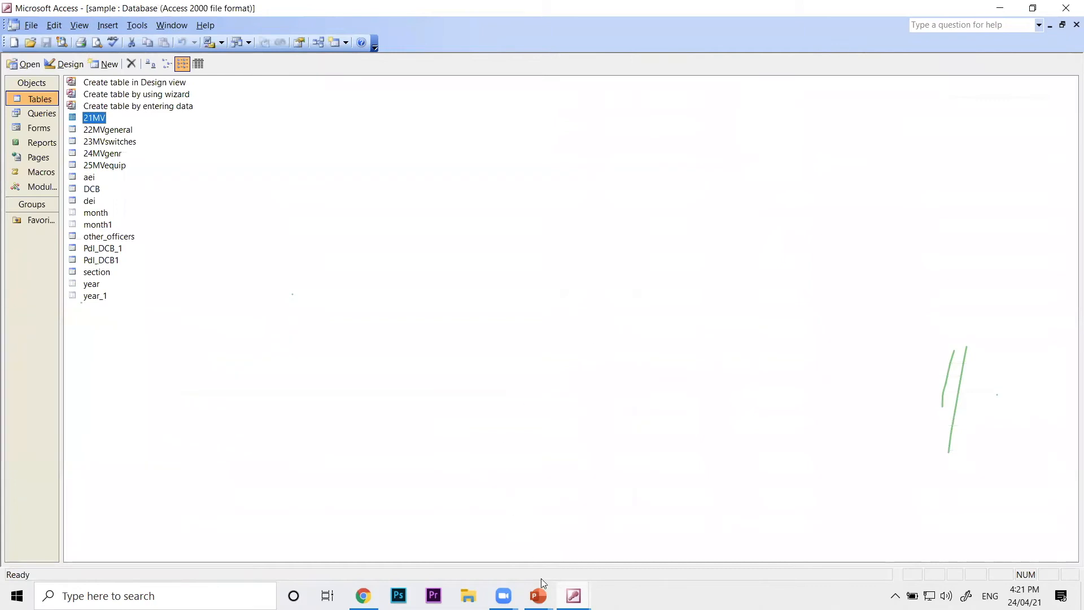
left_click(538, 596)
left_click(611, 570)
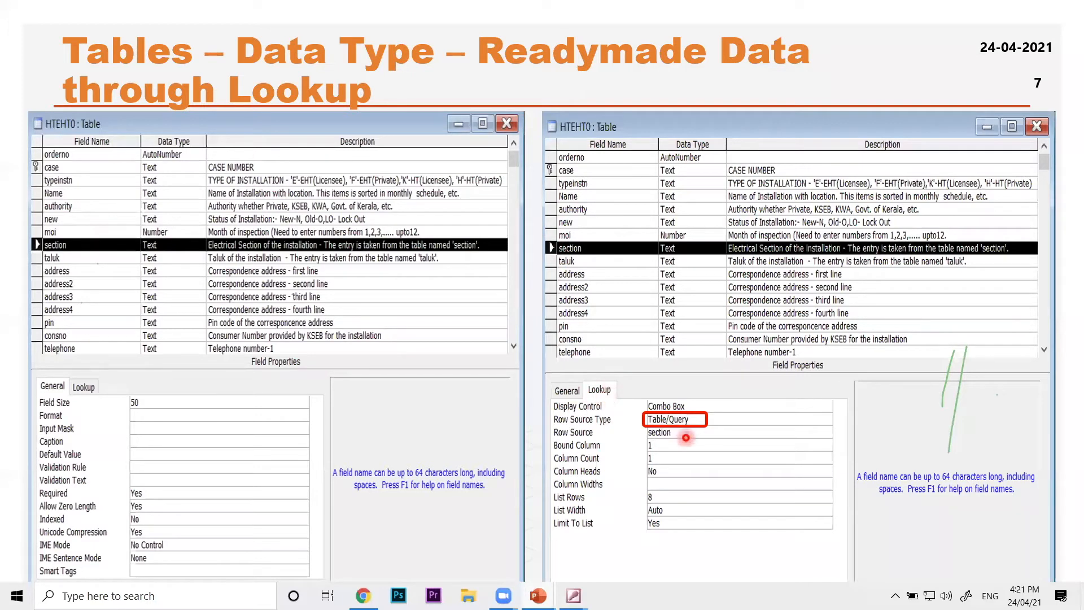
key("Right")
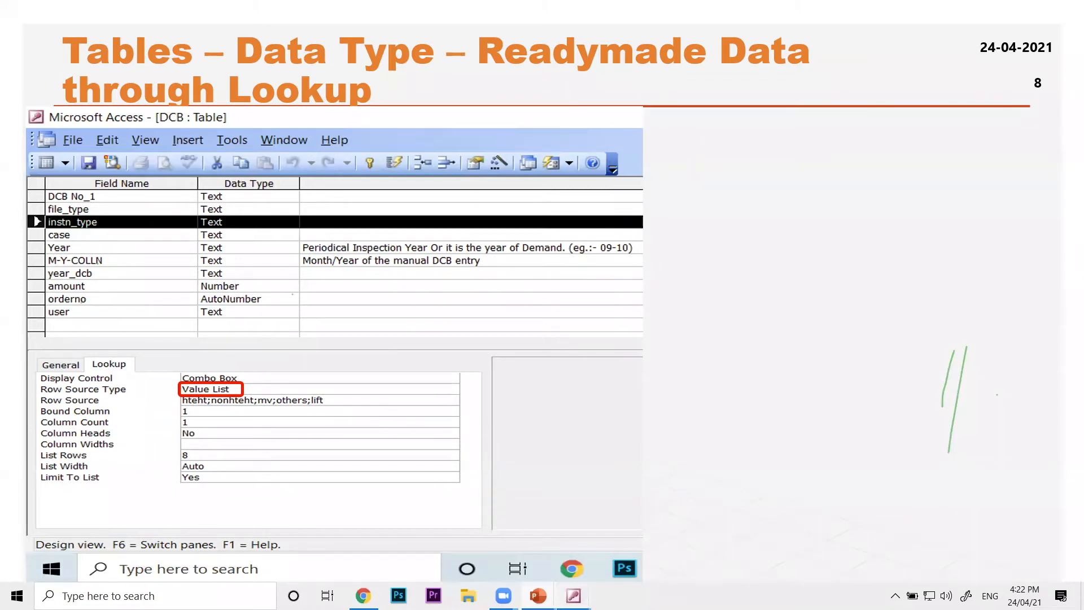
Switch to Access, open the DCB table in Datasheet view and view the first record's instn_type choices
mouse_move(573, 594)
left_click(634, 543)
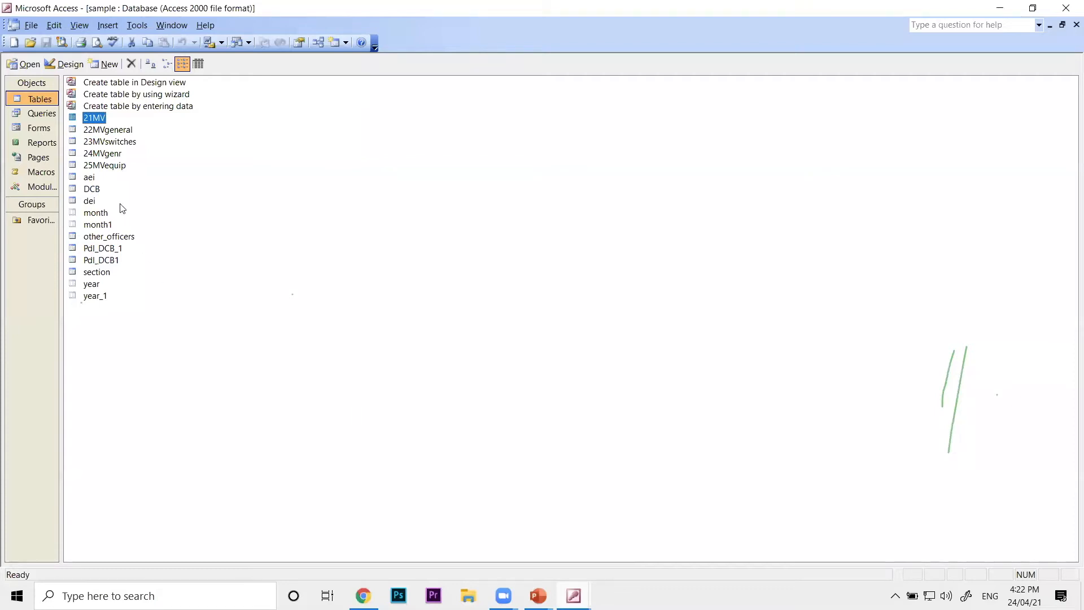
left_click(94, 189)
double_click(93, 190)
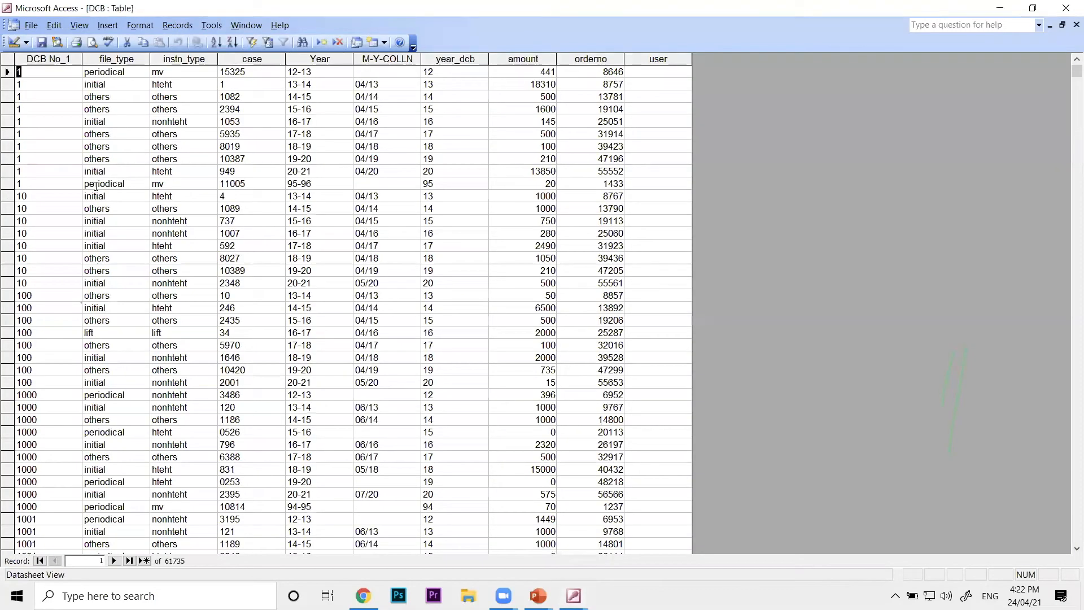
left_click(159, 72)
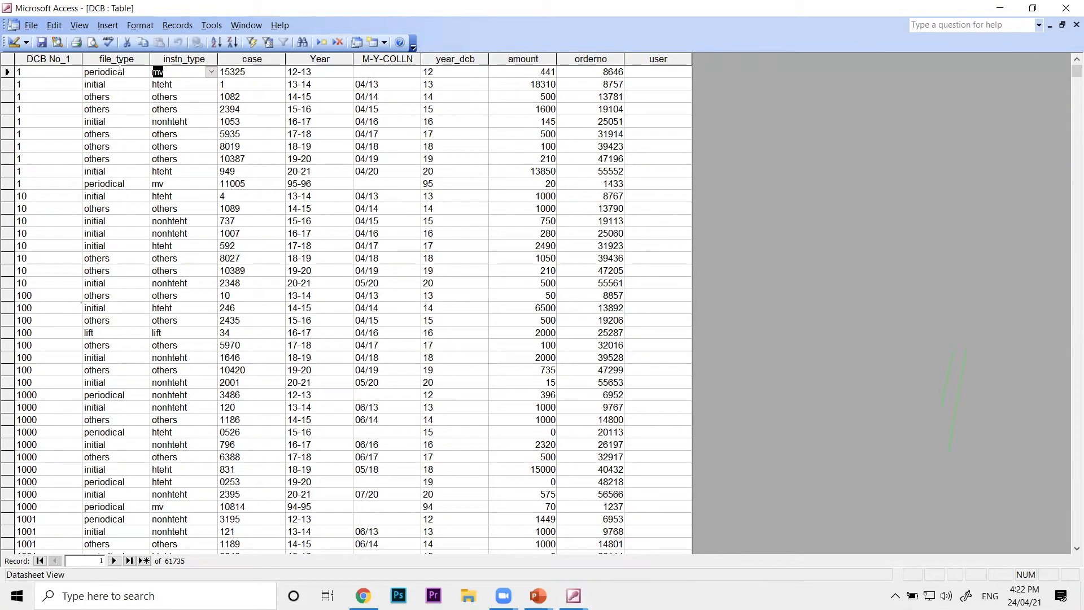
left_click(211, 72)
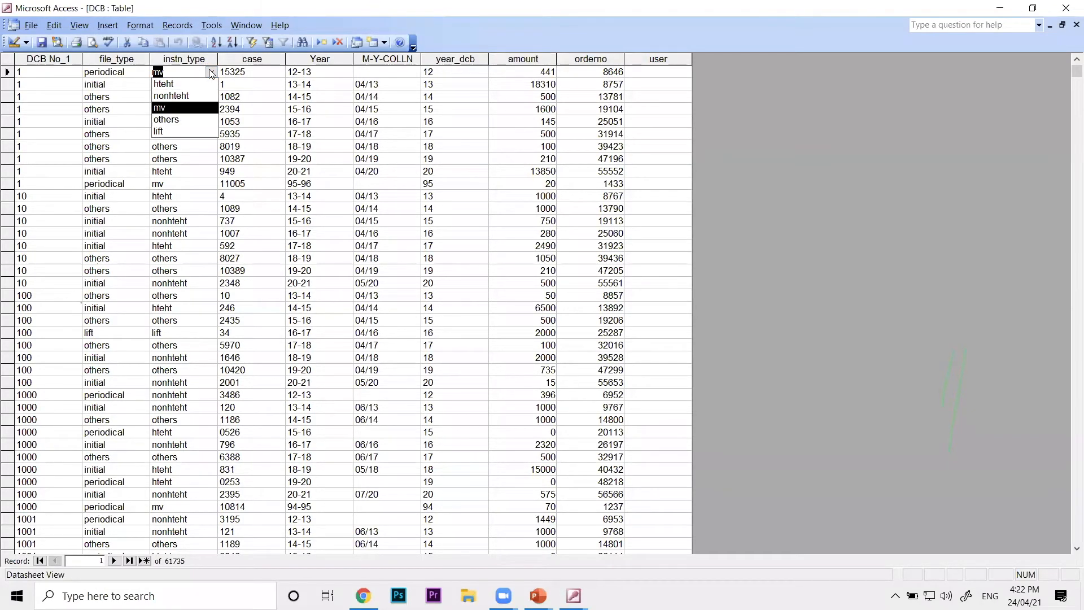
left_click(210, 73)
left_click(210, 73)
left_click(210, 73)
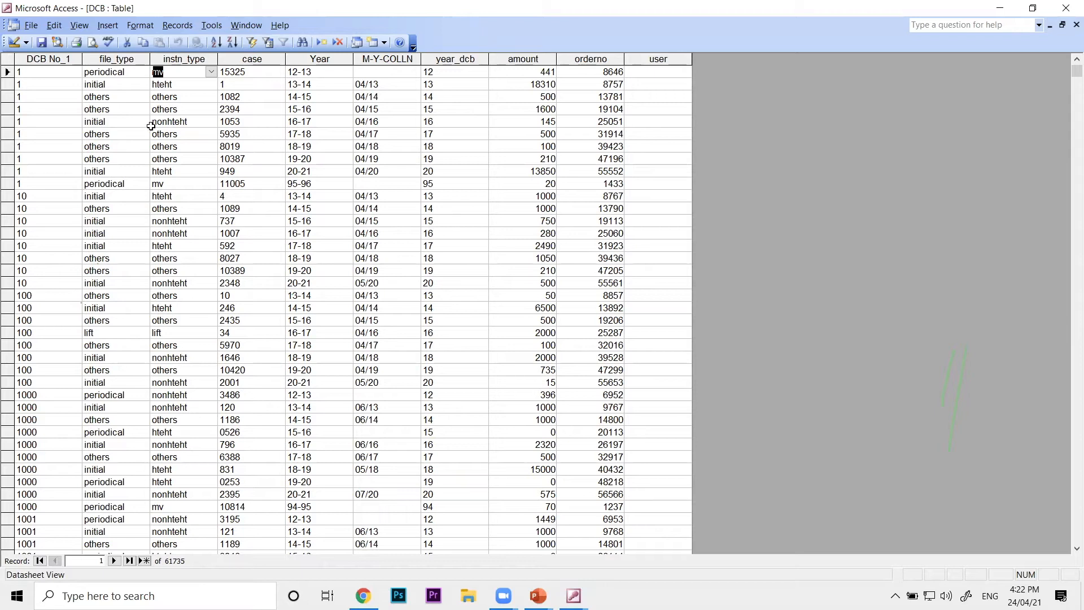
Reopen the DCB table in Design view and copy the Row Source value list from the instn_type field's lookup properties
left_click(32, 28)
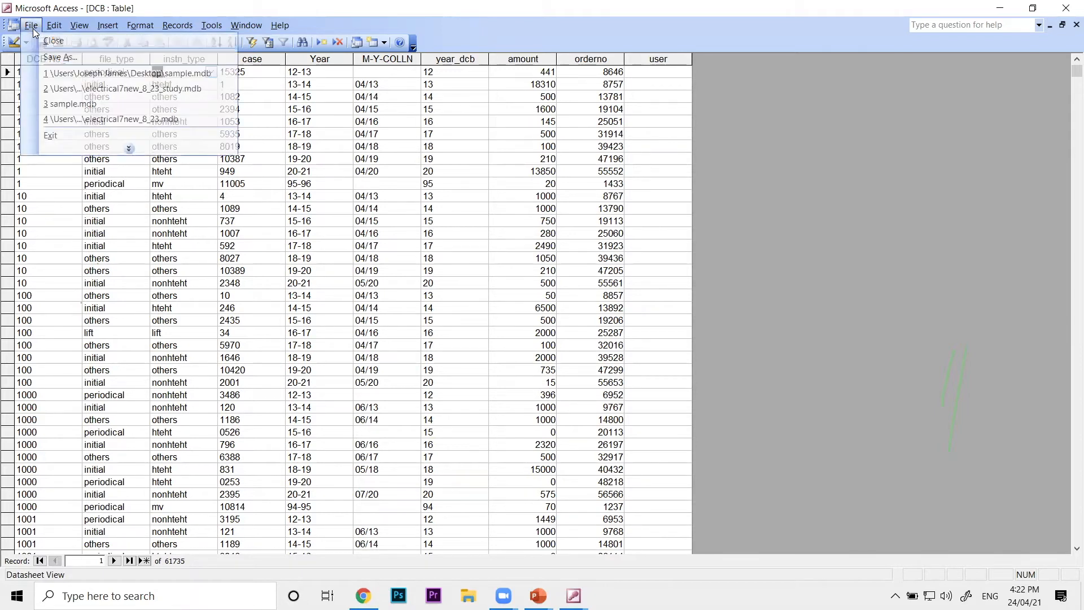
left_click(43, 41)
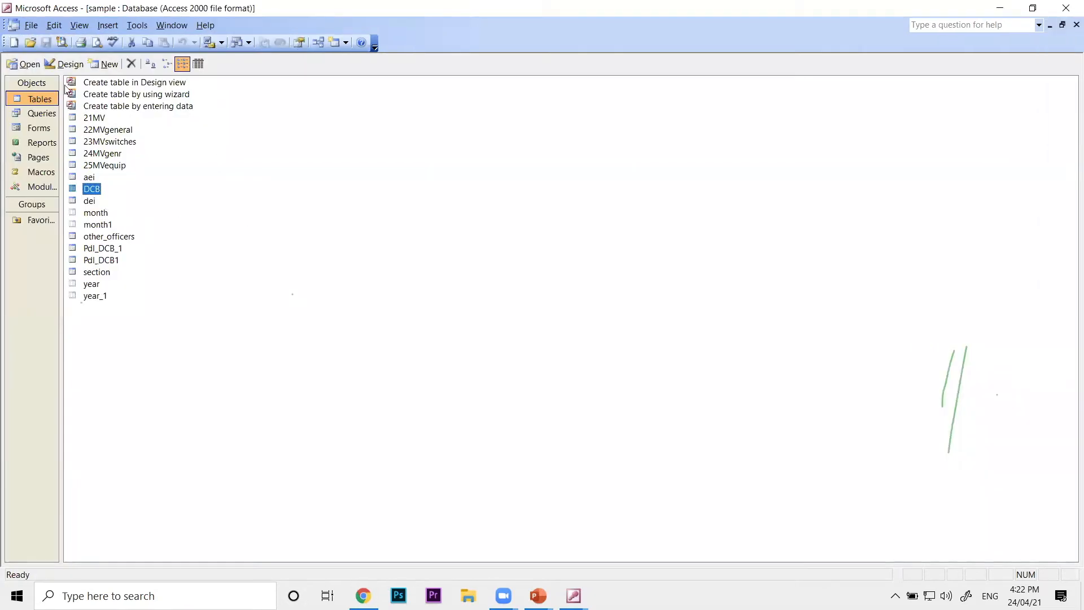
left_click(64, 64)
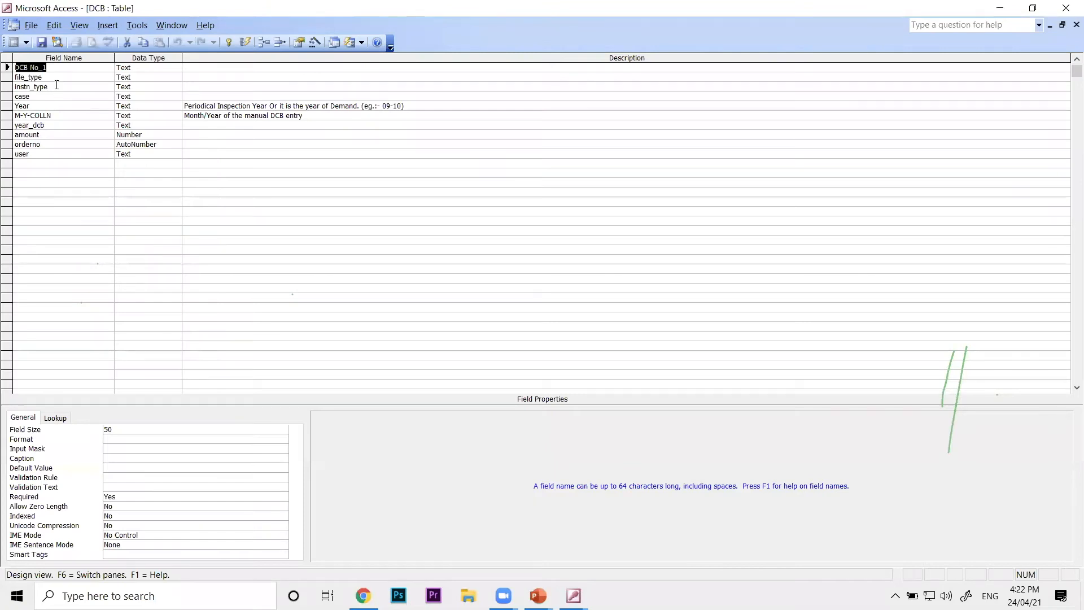
left_click(56, 86)
left_click(63, 421)
left_click(198, 429)
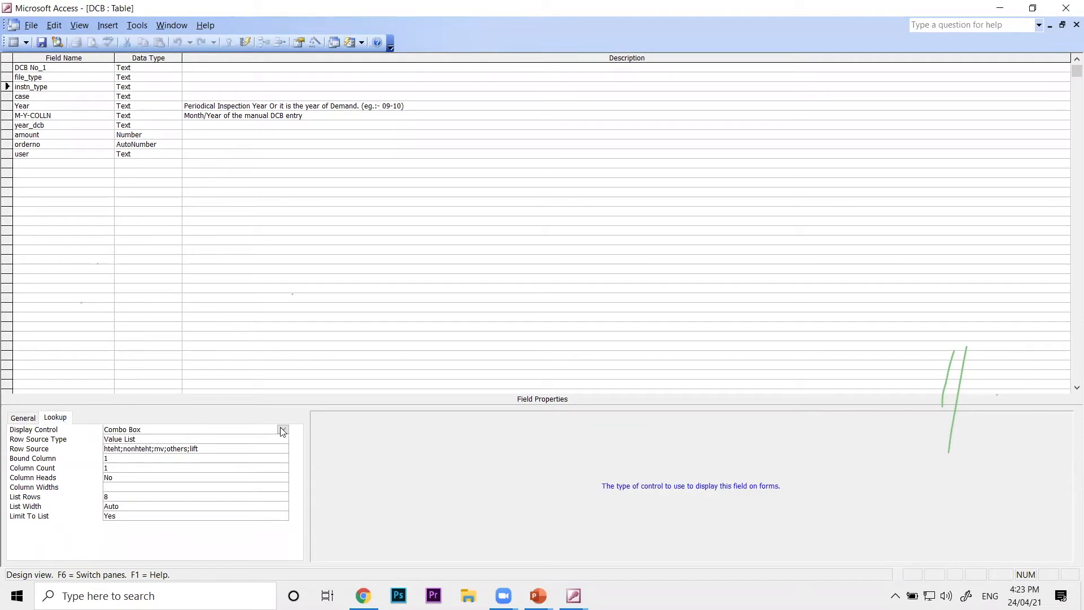
left_click(200, 448)
left_click_drag(200, 448, 104, 448)
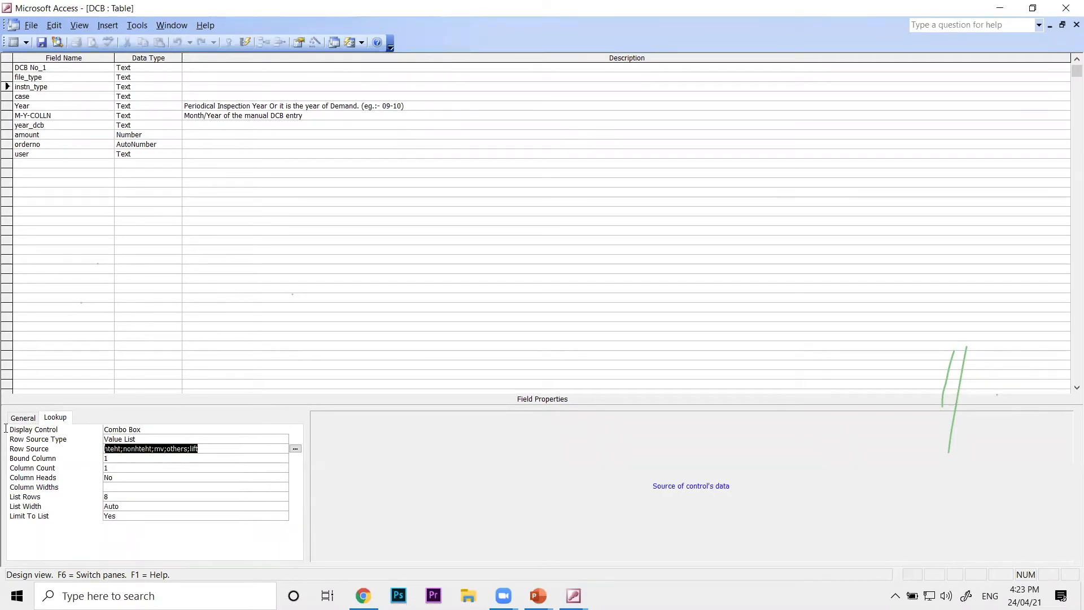
Set the instn_type field's Display Control to Text Box, and save and close the DCB design
left_click(157, 429)
left_click(283, 429)
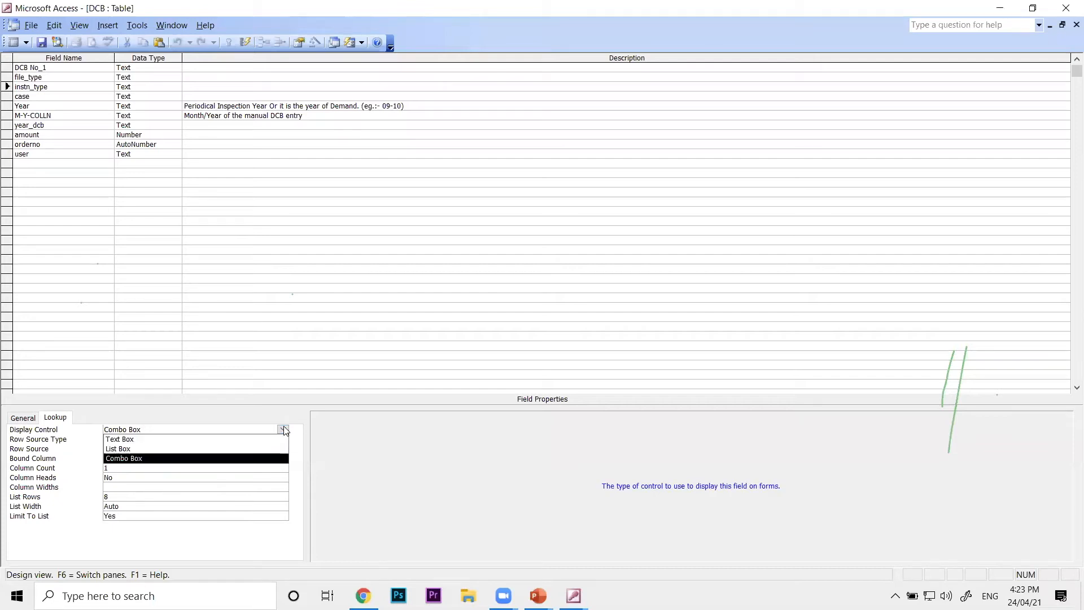
left_click(175, 439)
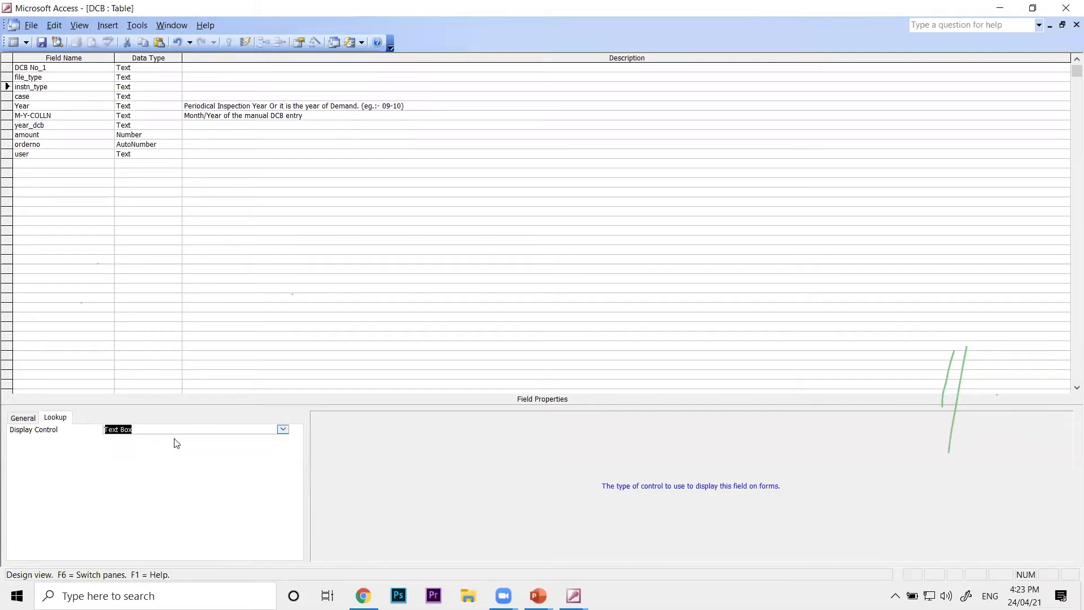
left_click(31, 25)
left_click(35, 38)
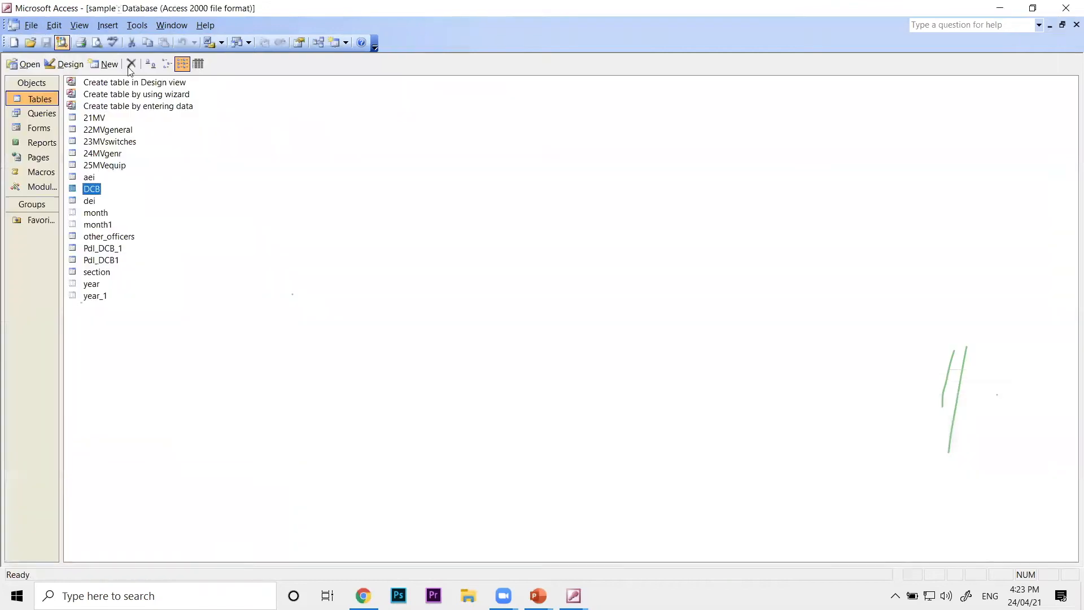
Open the DCB table in Datasheet view to check the first record's instn_type cell for a drop-down, and close the table
double_click(92, 189)
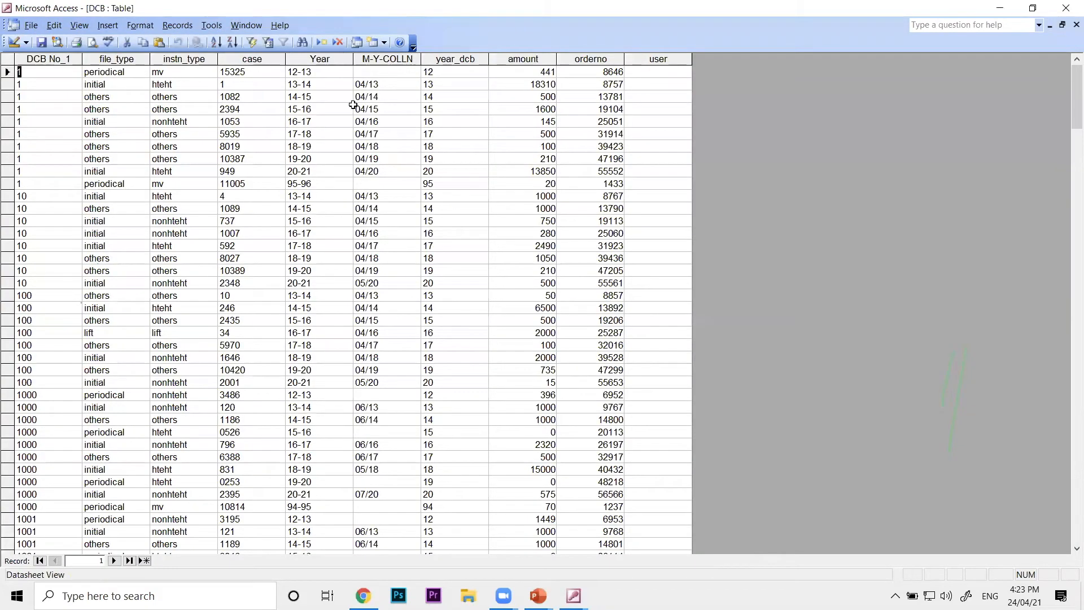
left_click(194, 72)
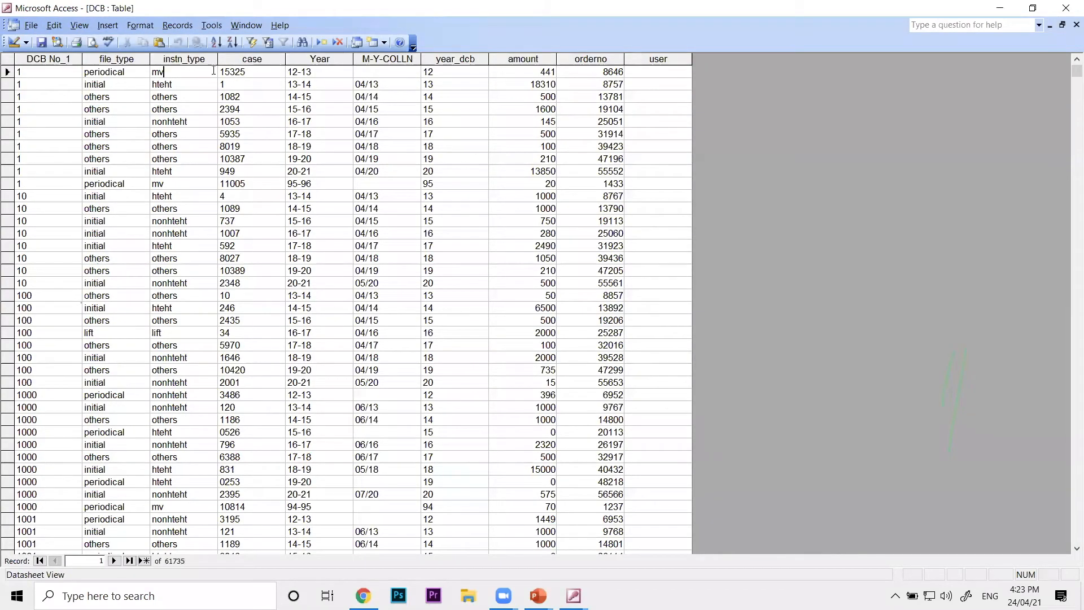
left_click(1076, 25)
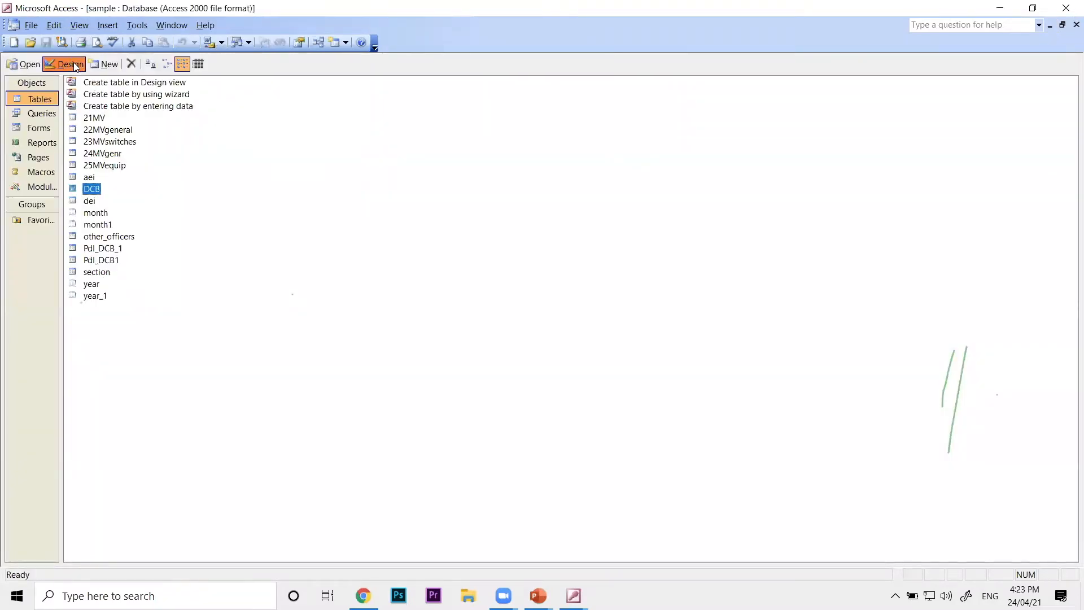
Open the DCB table in Design view and set the instn_type field's Display Control to Combo Box
left_click(74, 64)
left_click(54, 88)
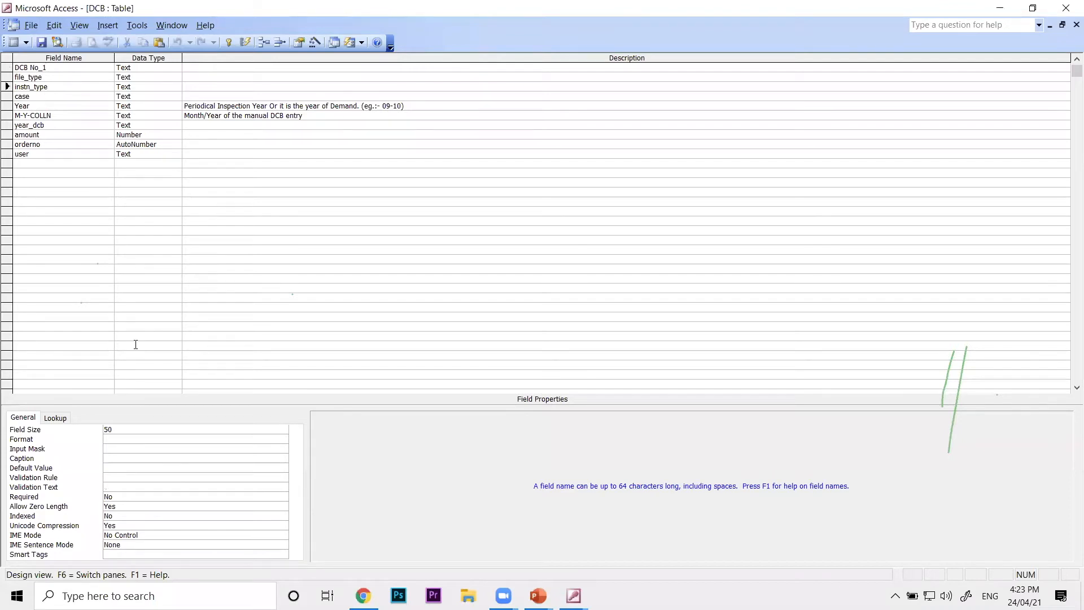
left_click(55, 418)
left_click(199, 429)
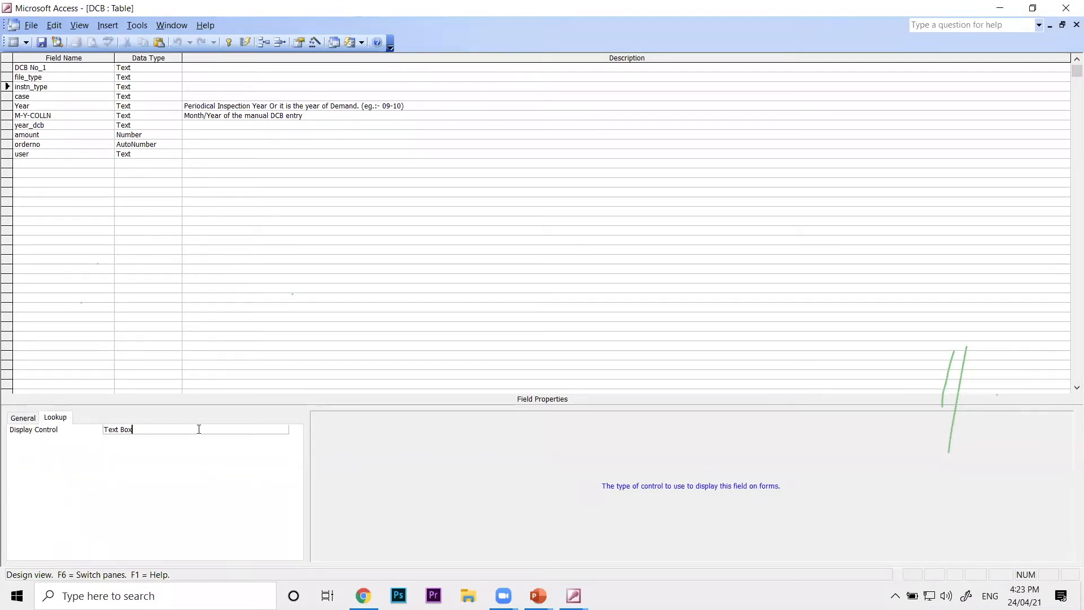
left_click(283, 429)
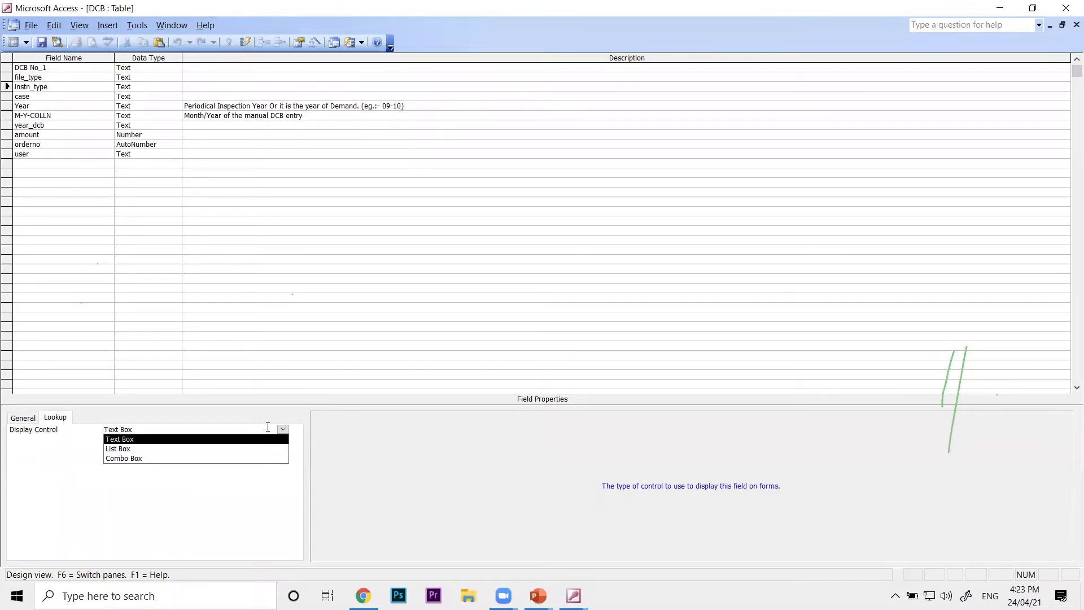
left_click(138, 459)
Set the instn_type field's Row Source Type to Value List and its Row Source to hteht;nonhteht;mv;others;lift
left_click(150, 441)
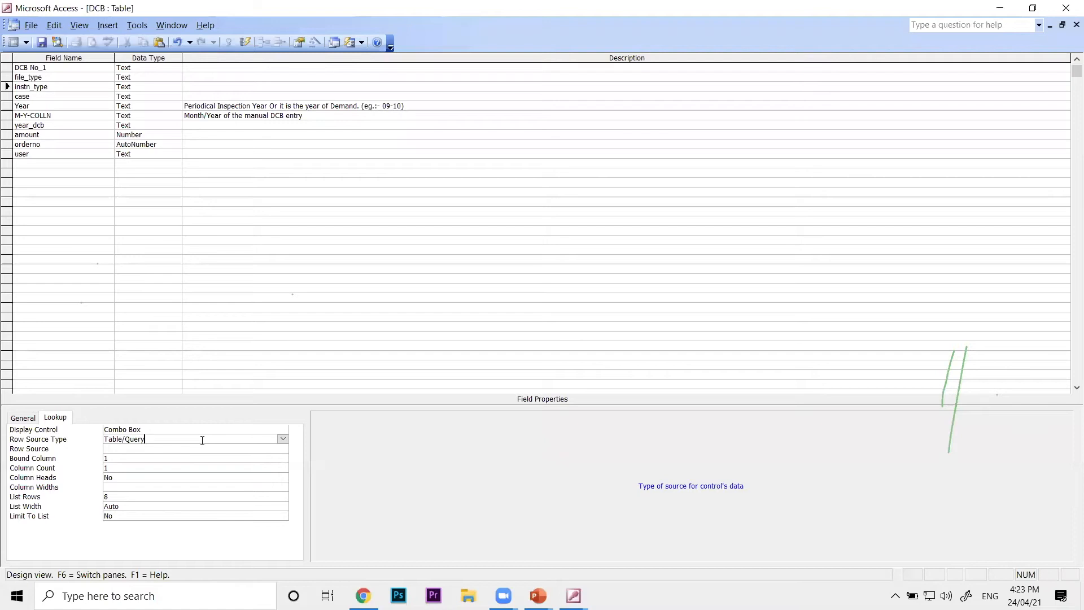
left_click(282, 439)
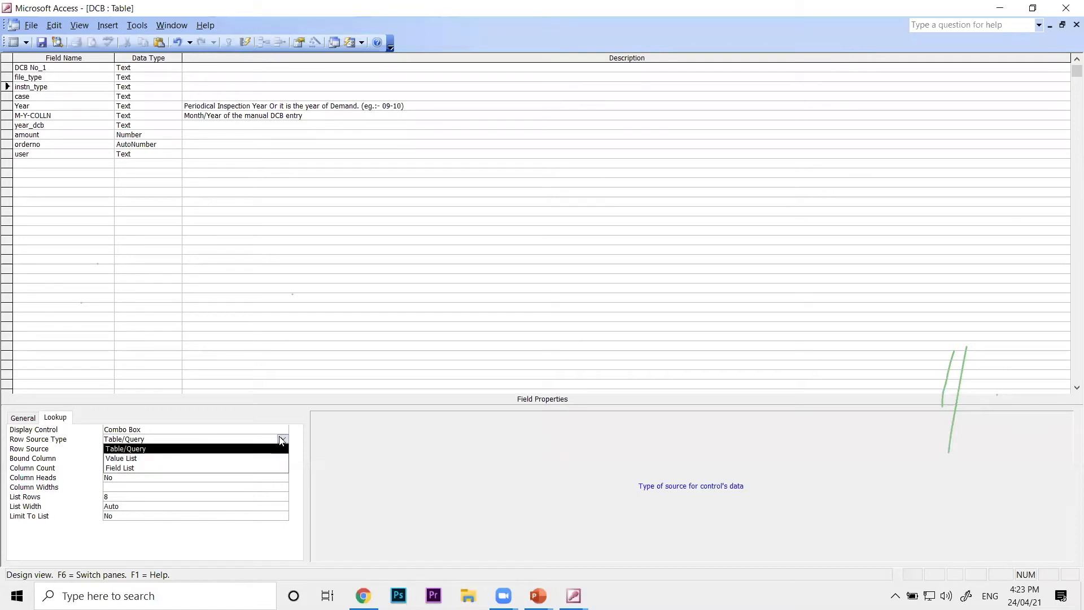
left_click(162, 459)
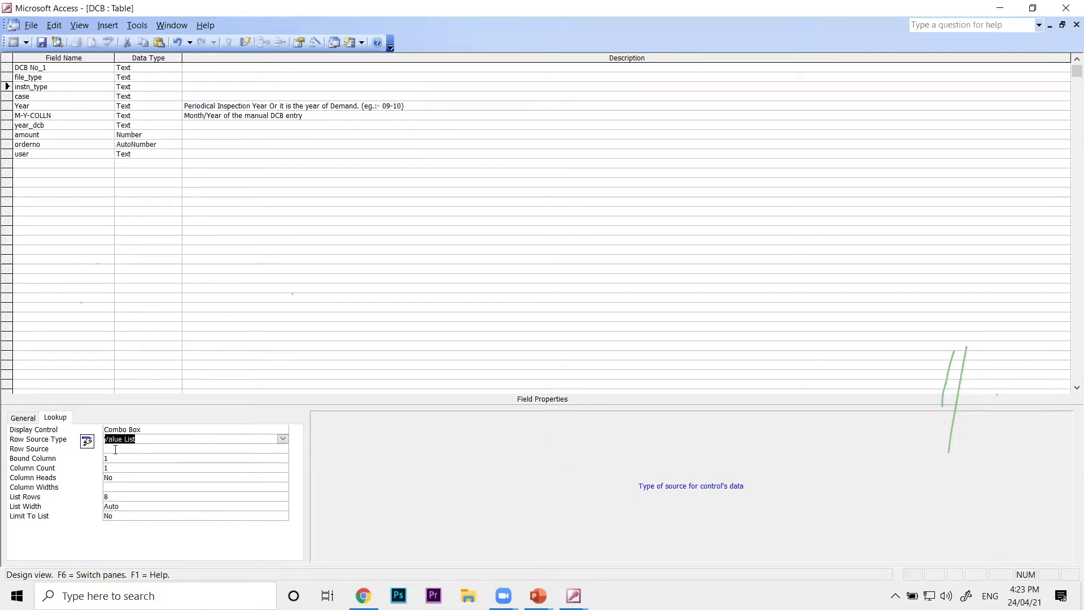
left_click(162, 450)
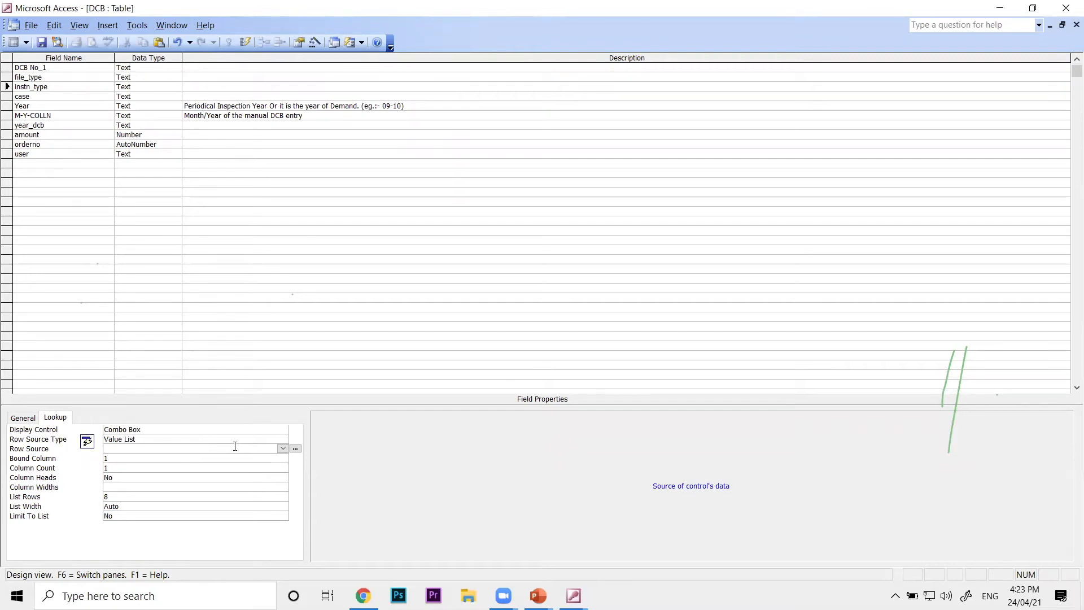
type("hteht;nonhteht;mv;others;lift")
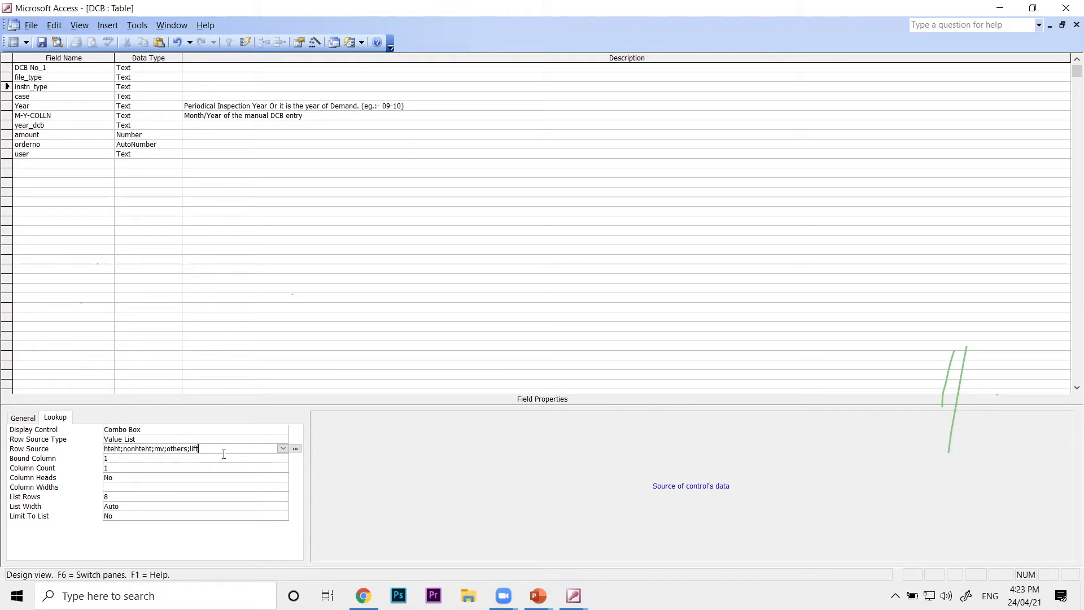
Set the instn_type field's Limit To List to Yes, and close the DCB design with the changes saved
left_click(59, 87)
left_click_drag(125, 514, 84, 515)
type("yes")
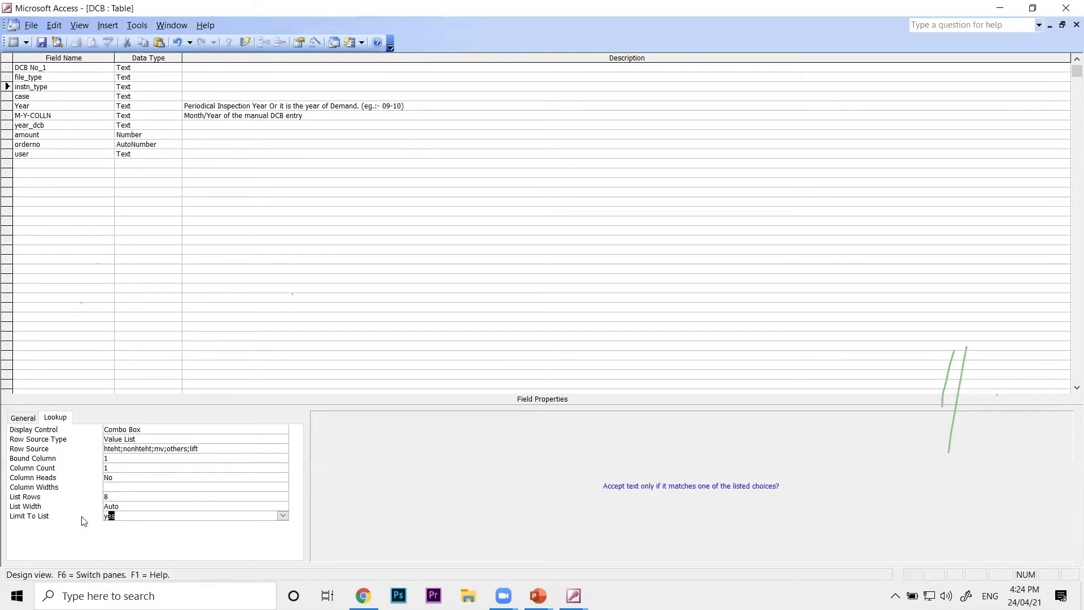
left_click(161, 488)
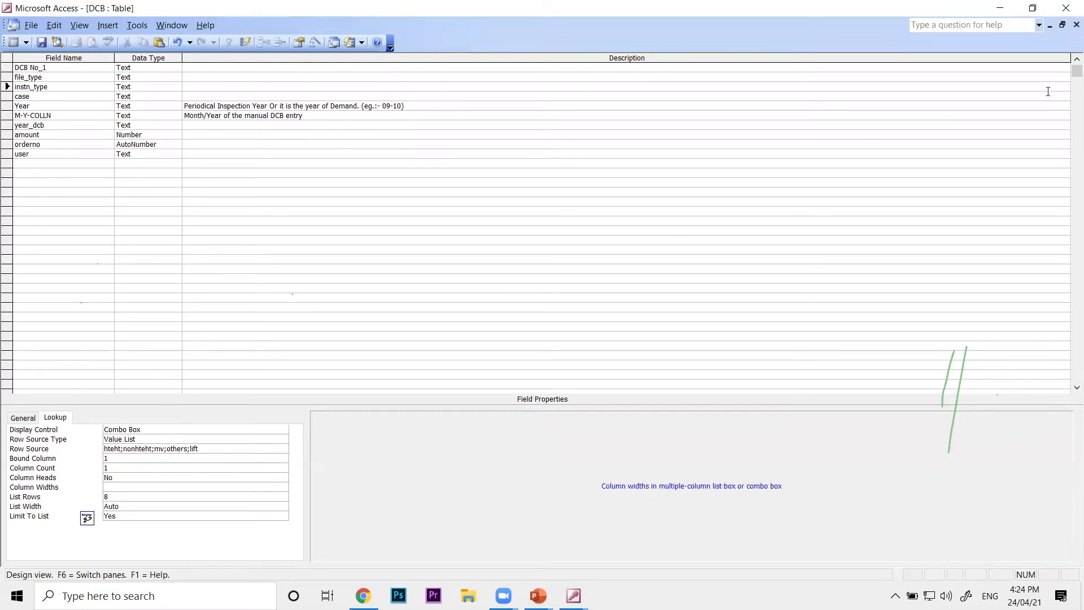
left_click(1076, 24)
left_click(490, 334)
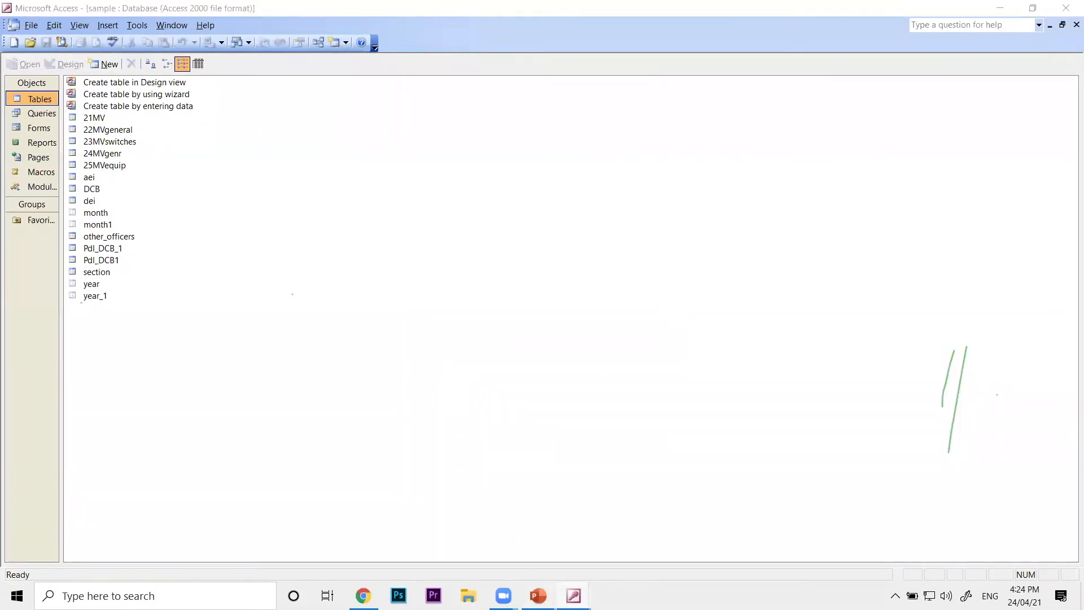
Switch to the PowerPoint slide show and advance to the Memo data type slide
mouse_move(534, 581)
left_click(643, 558)
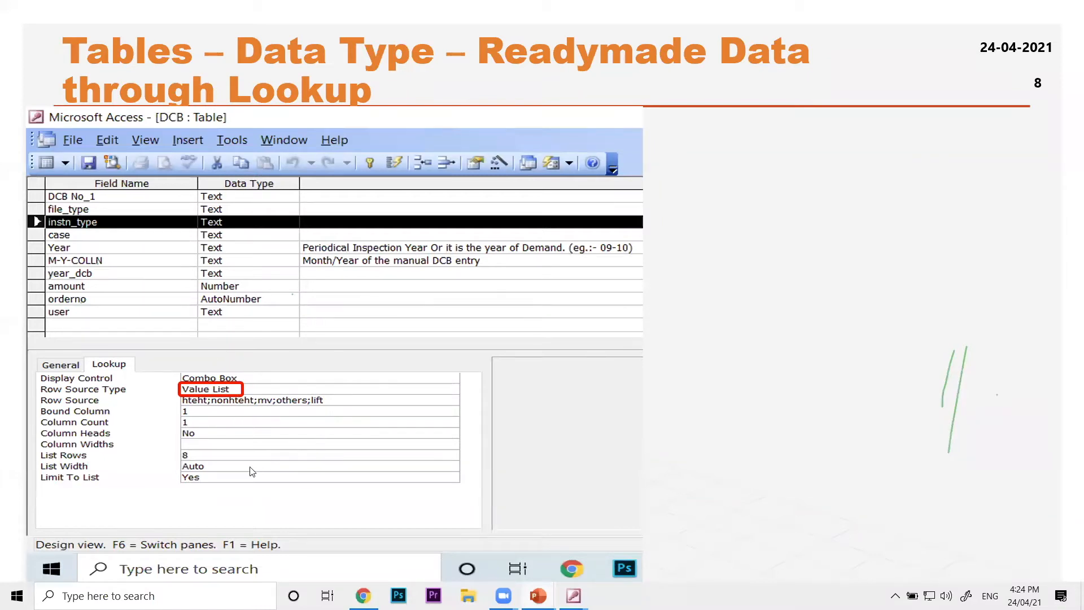
right_click(201, 485)
mouse_move(293, 424)
left_click(344, 424)
right_click(244, 490)
left_click(285, 456)
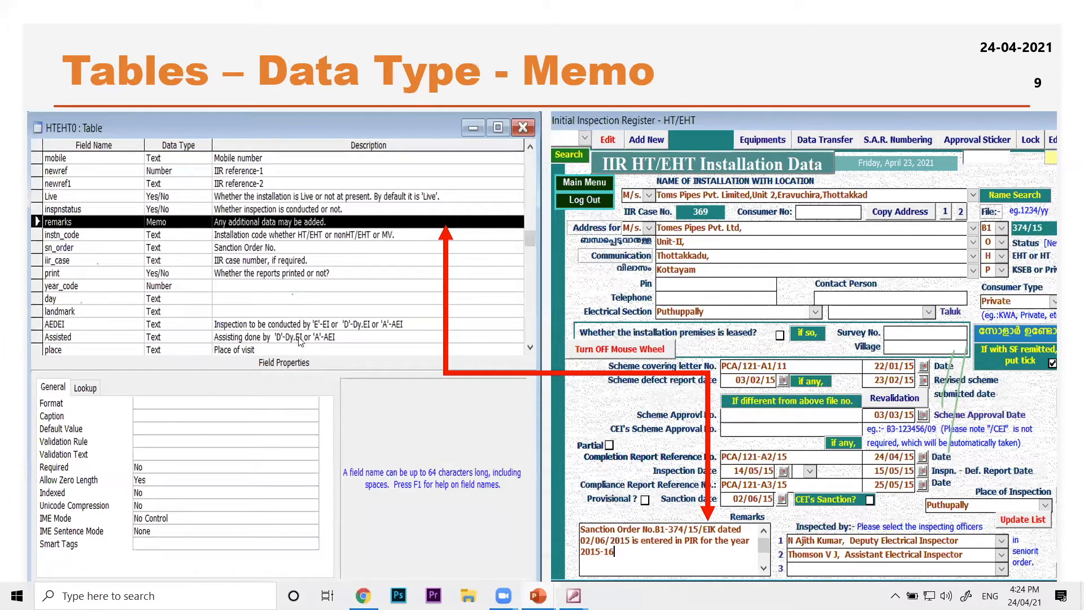
Turn on the laser pointer to present the Memo slide, and advance to the Primary Key slide
right_click(188, 227)
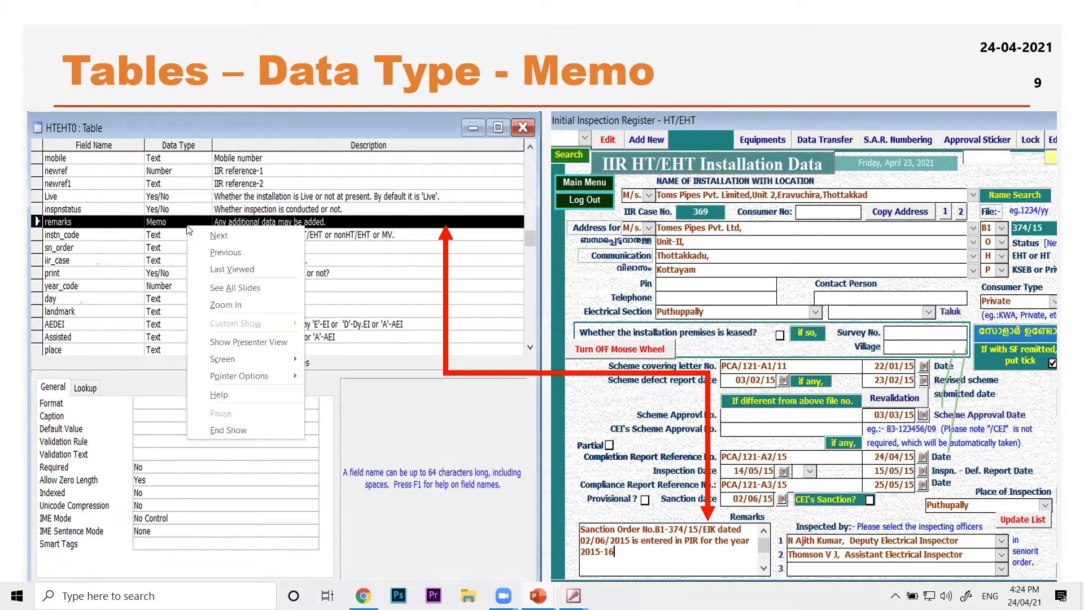
right_click(405, 387)
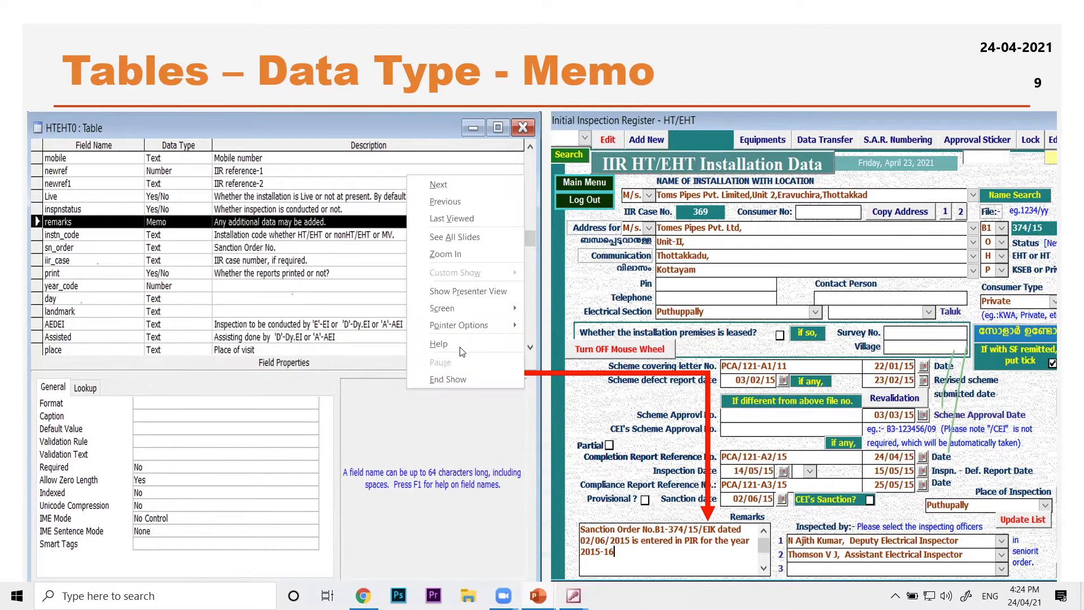
mouse_move(471, 324)
left_click(553, 327)
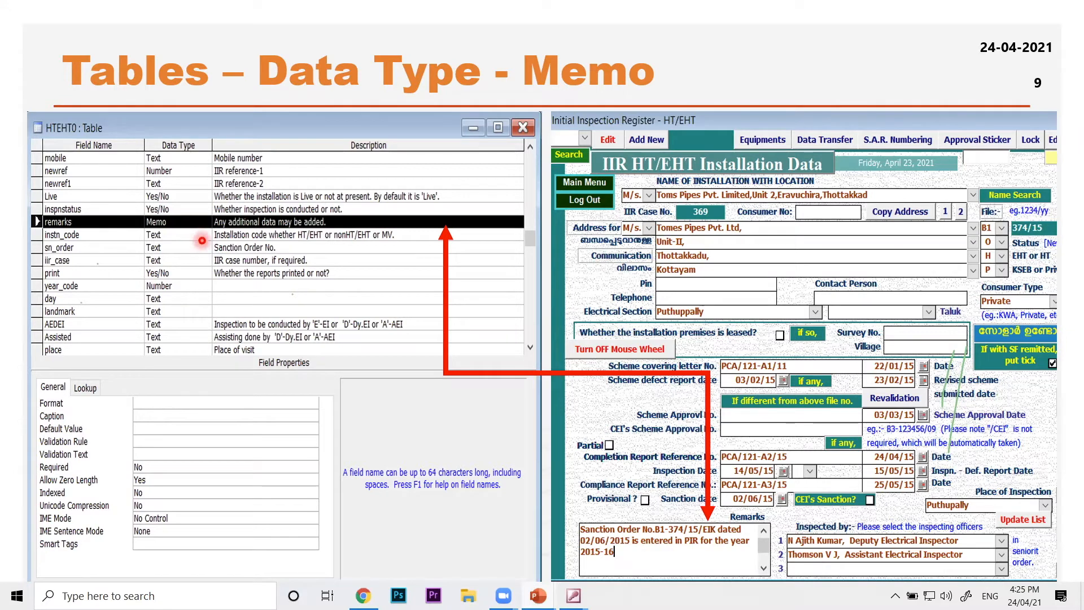
key("Right")
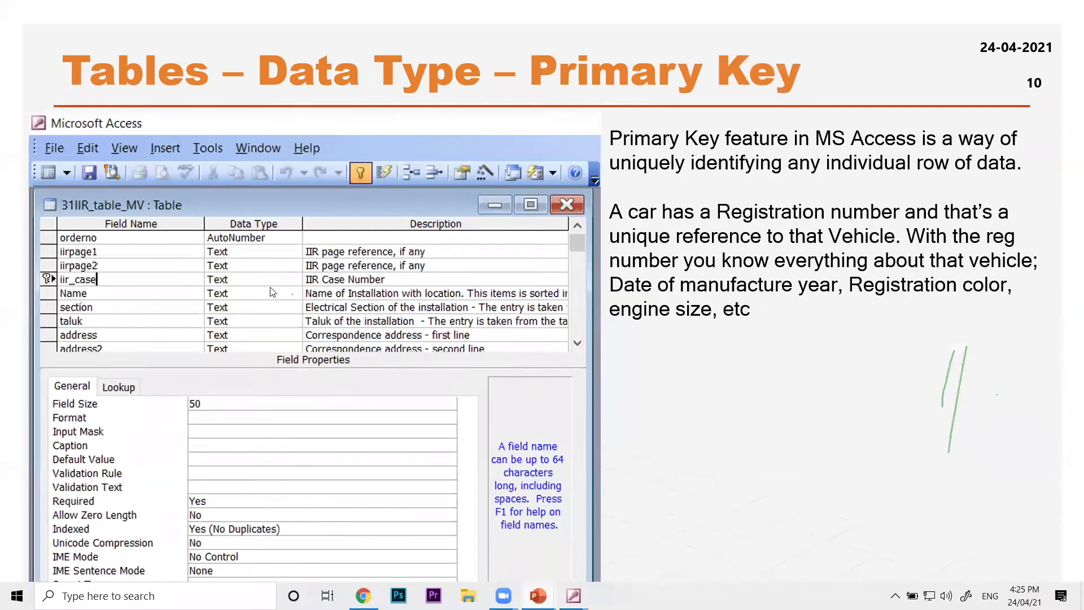
Turn on the laser pointer to present the Primary Key slide
right_click(329, 320)
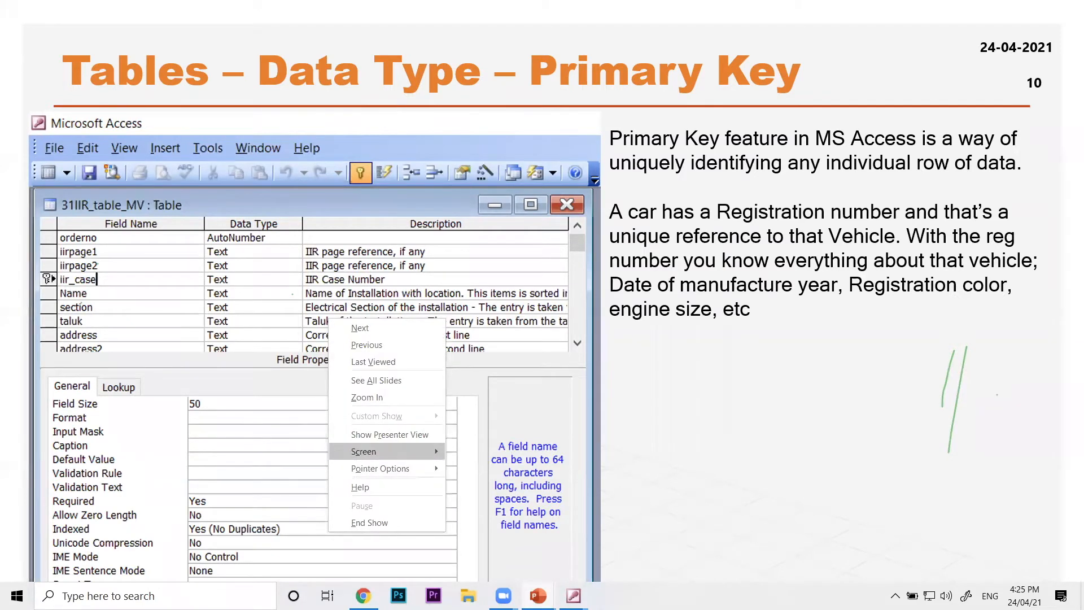
mouse_move(384, 468)
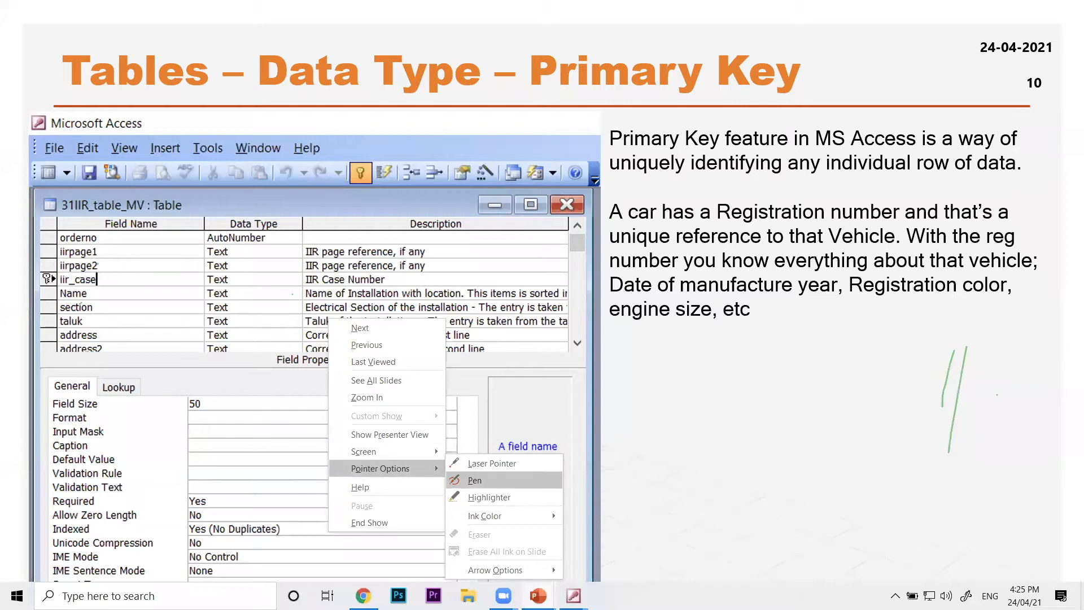
left_click(464, 462)
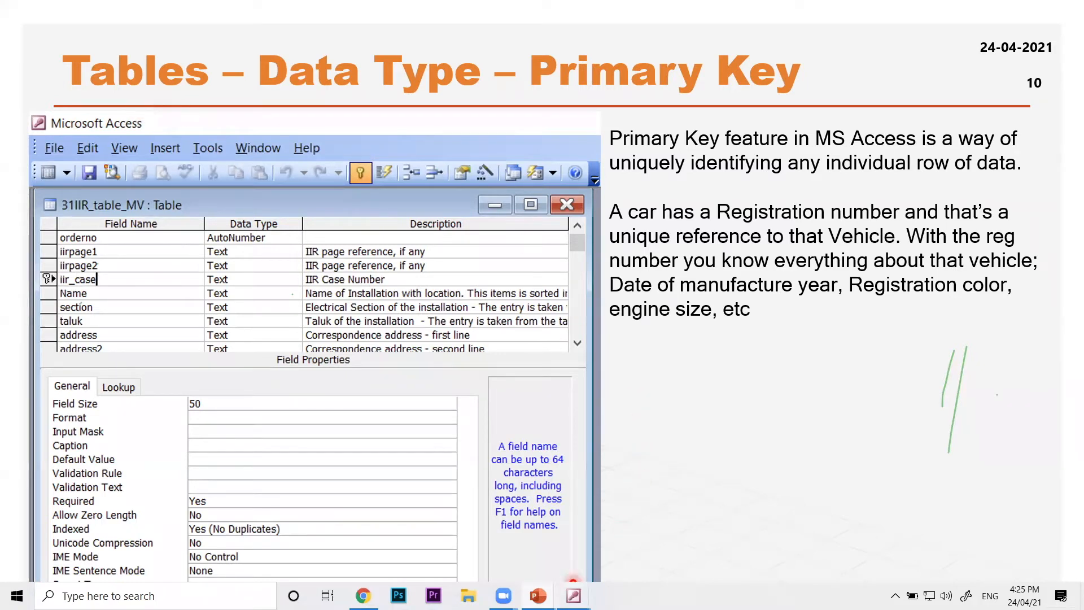
Switch to the sample database in Access and open the 21MV table in datasheet view
left_click(628, 548)
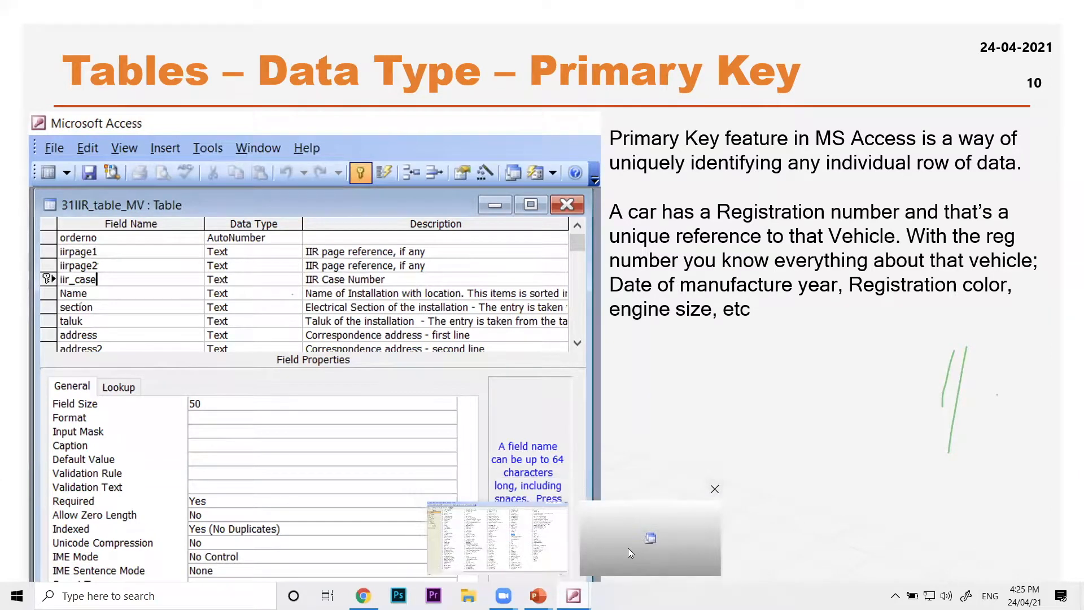
double_click(94, 108)
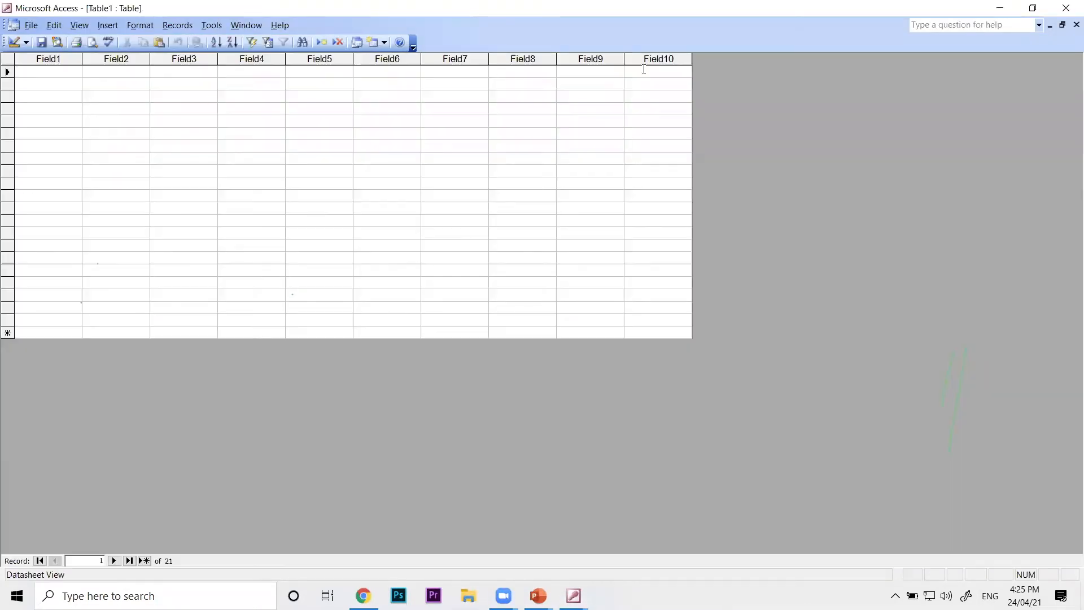
left_click(1076, 24)
left_click(94, 118)
double_click(94, 117)
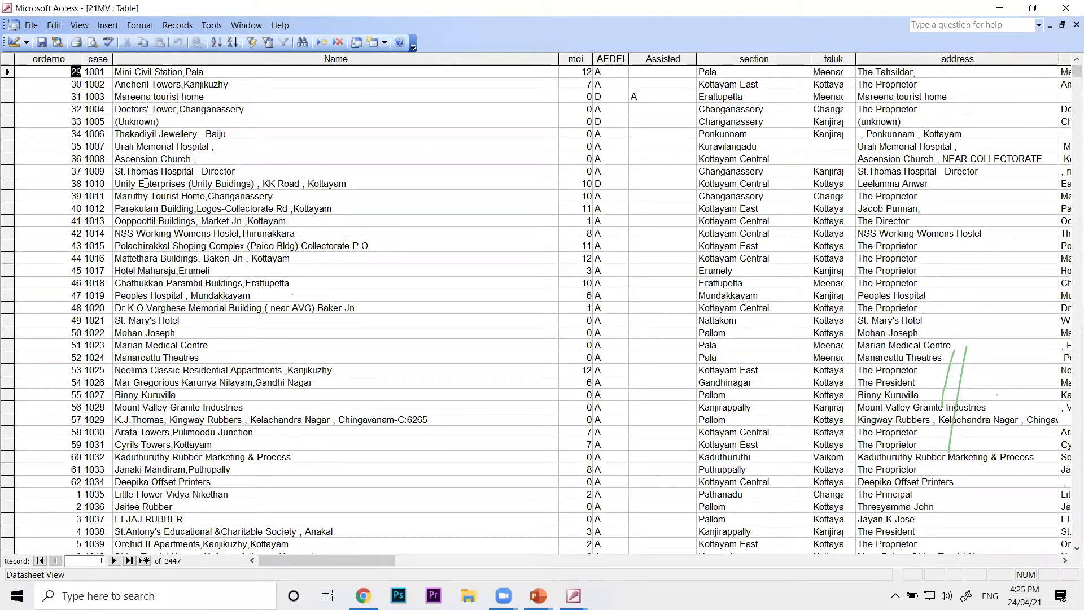
Examine the case number and installation name of record 1002 in the 21MV table
key("Tab")
key("Down")
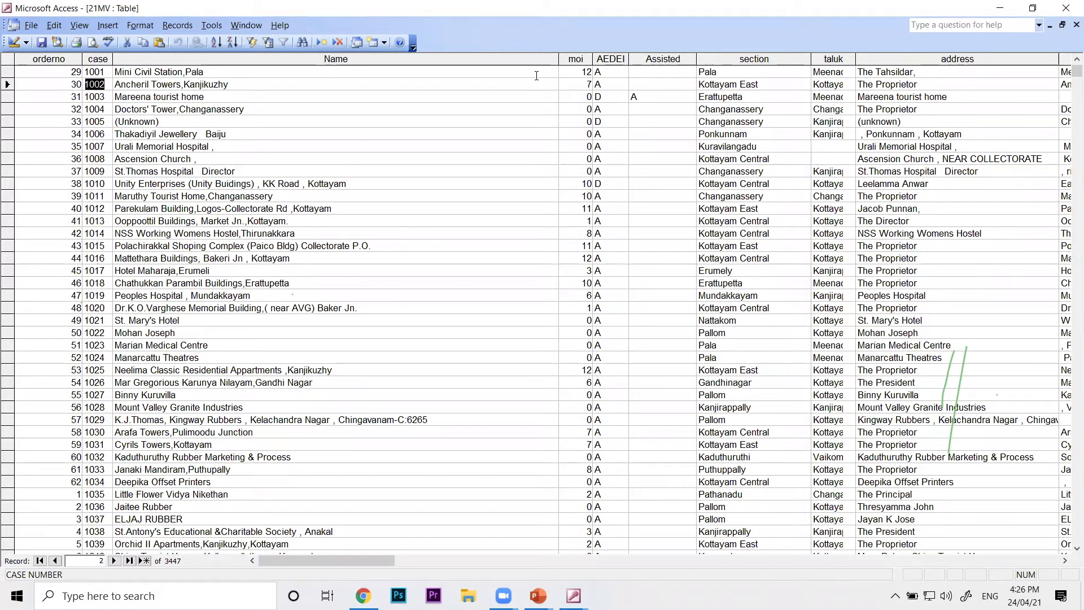
left_click(716, 201)
left_click(245, 81)
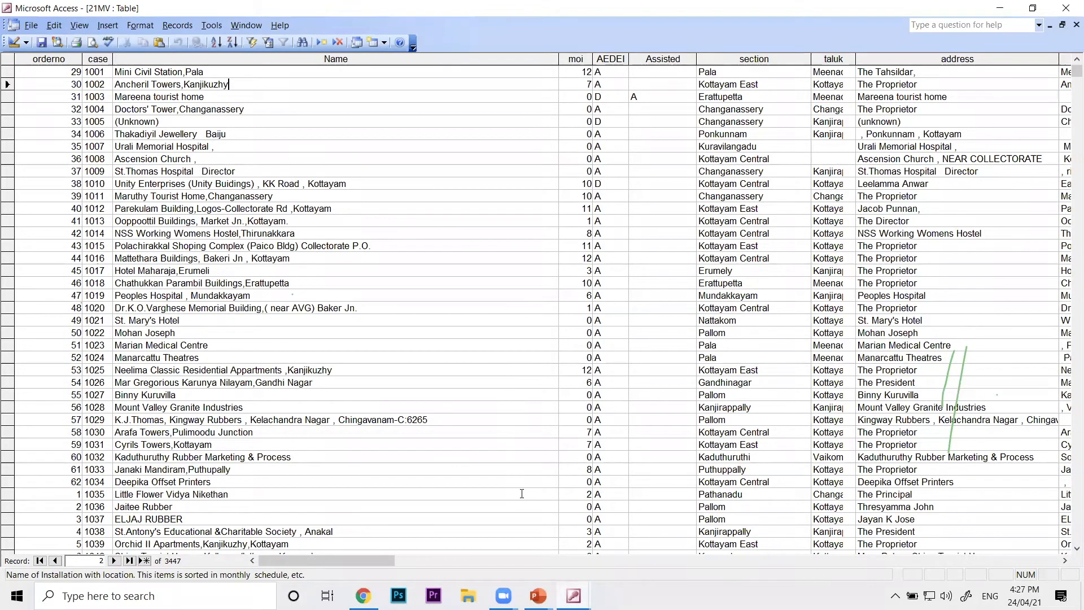
Close the 21MV datasheet, open the table in design view and select its case field to show the primary key properties
left_click(32, 27)
left_click(49, 42)
left_click(69, 63)
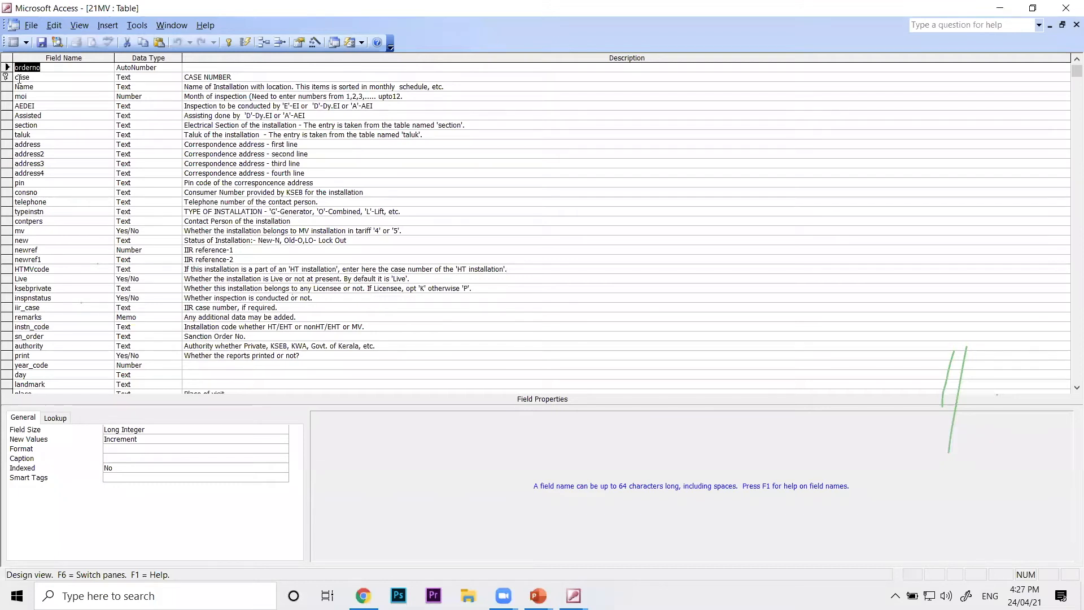
left_click(39, 78)
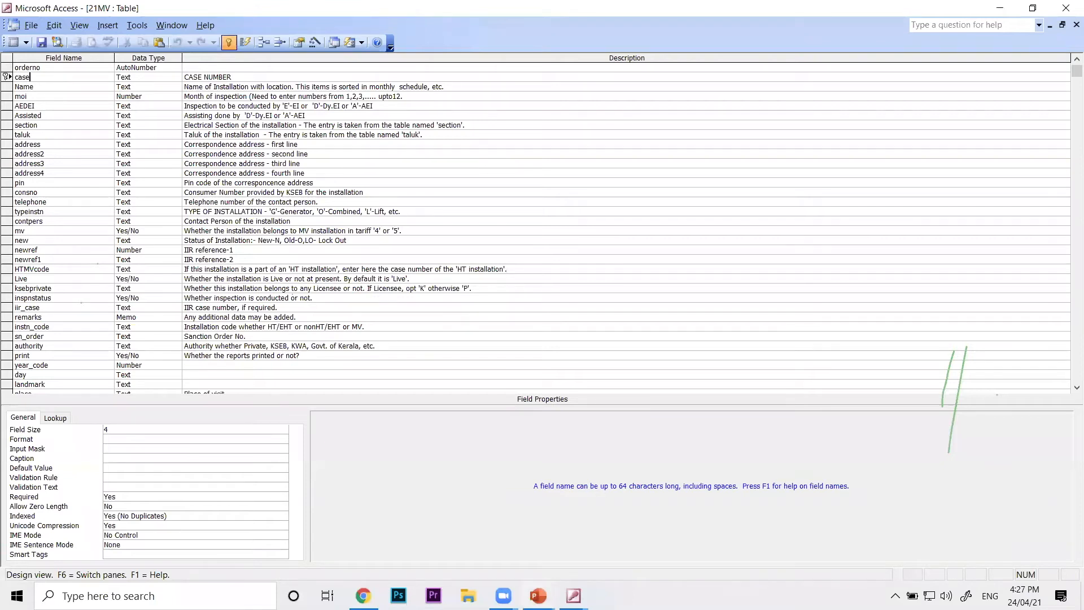
Look at the Primary Key slide in the PowerPoint slide show, and return to the 21MV design in Access
mouse_move(538, 596)
left_click(657, 542)
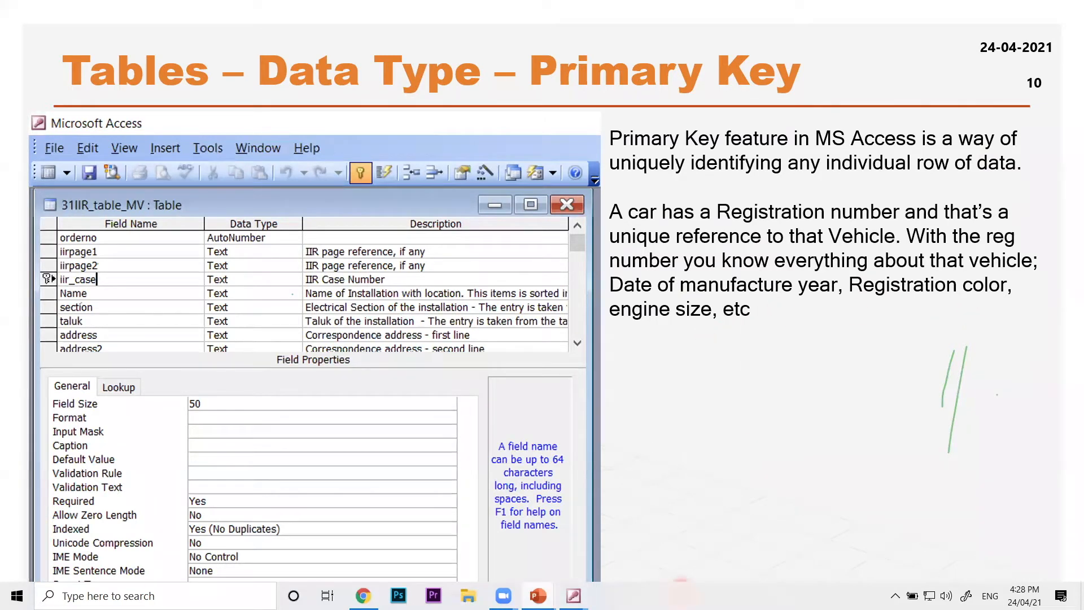
mouse_move(574, 594)
left_click(703, 536)
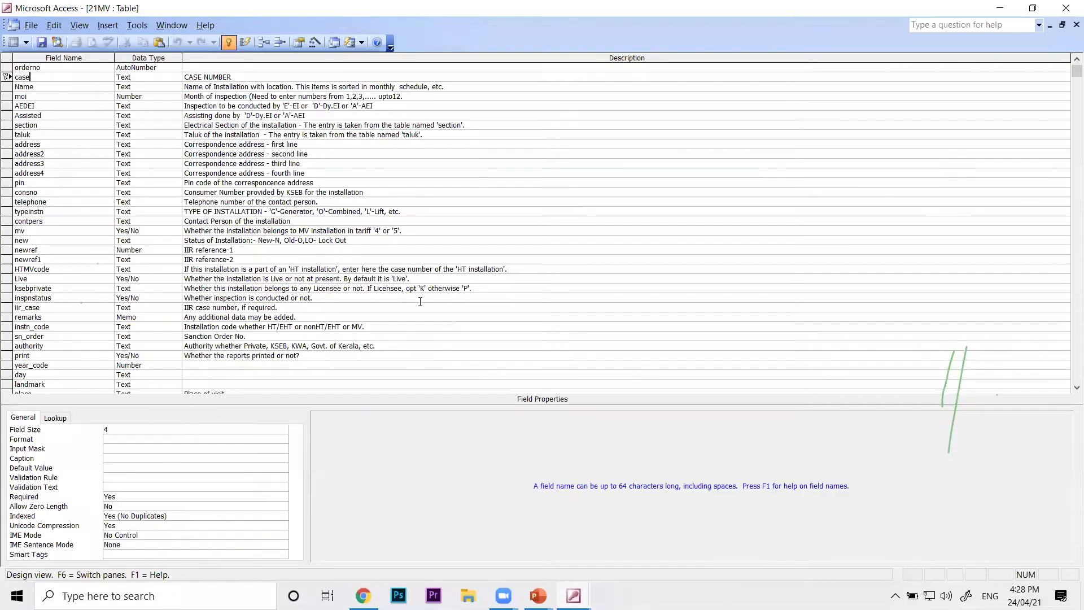
Close the 21MV table design and reopen the table in datasheet view
left_click(31, 25)
left_click(43, 41)
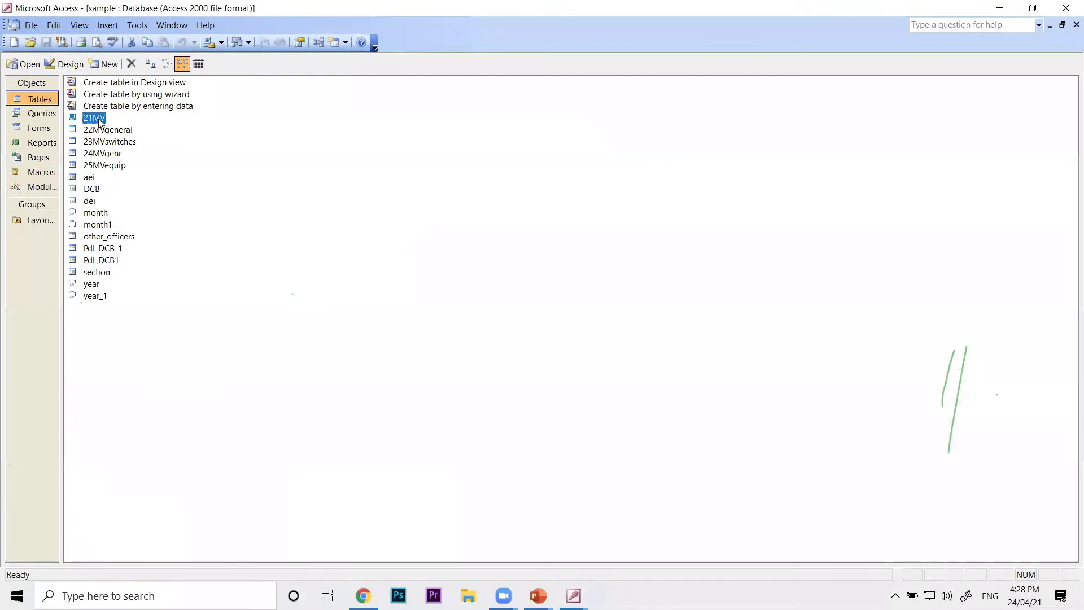
double_click(101, 121)
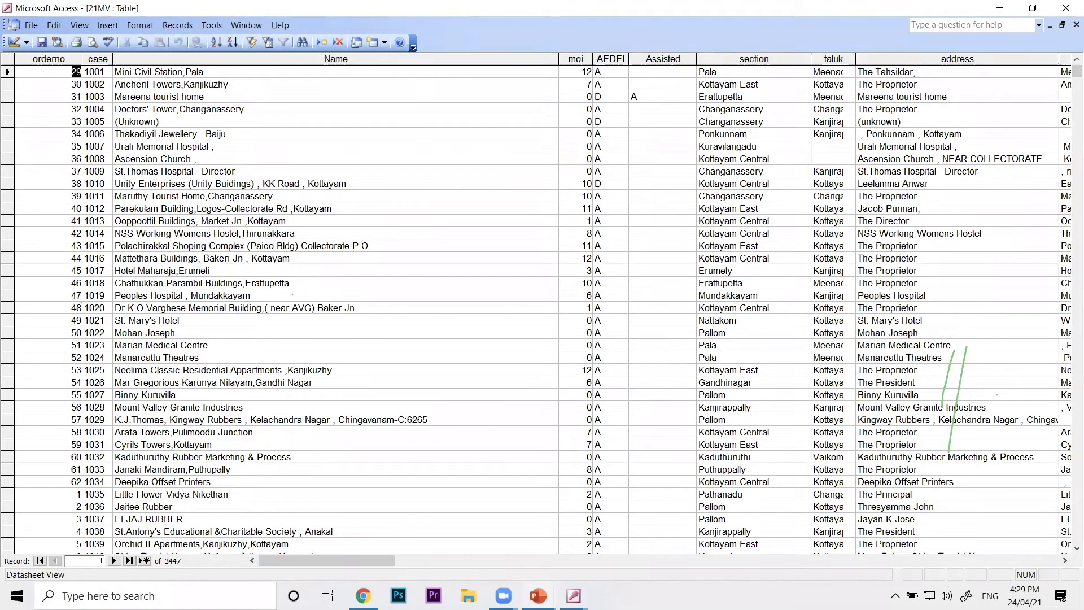
Switch to the PowerPoint slide show, advance to the Primary Key slide comparing 21MV's case and Name fields, and turn on the laser pointer
mouse_move(538, 595)
left_click(618, 547)
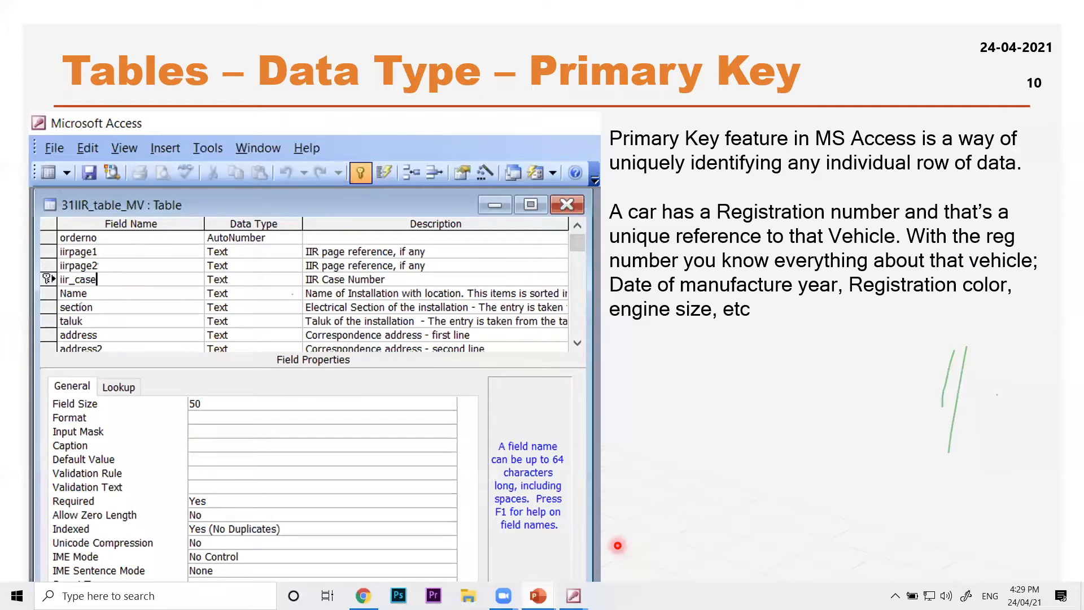
key("Right")
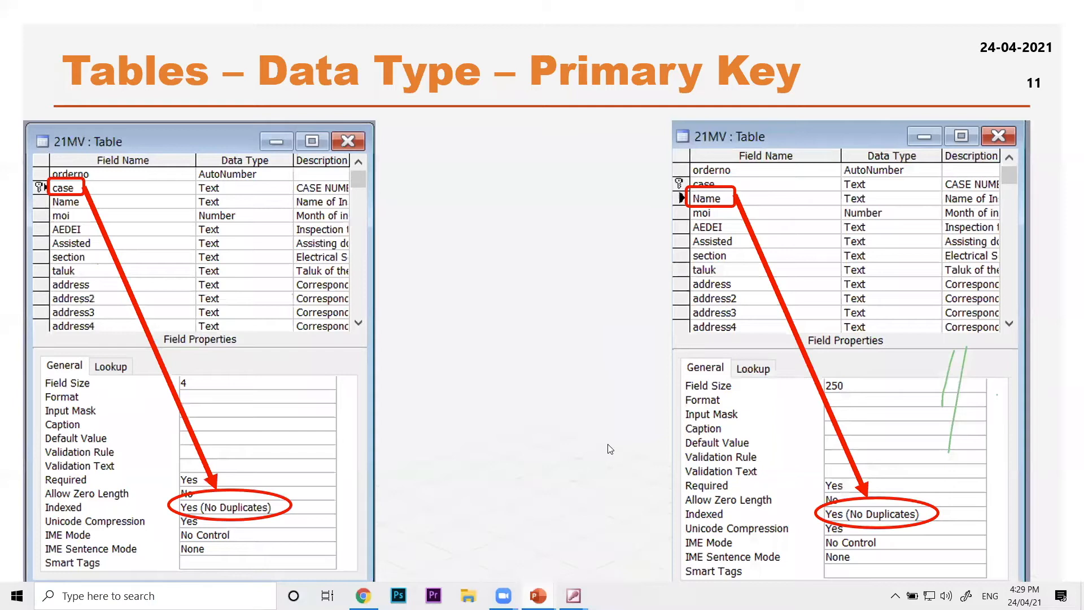
right_click(540, 238)
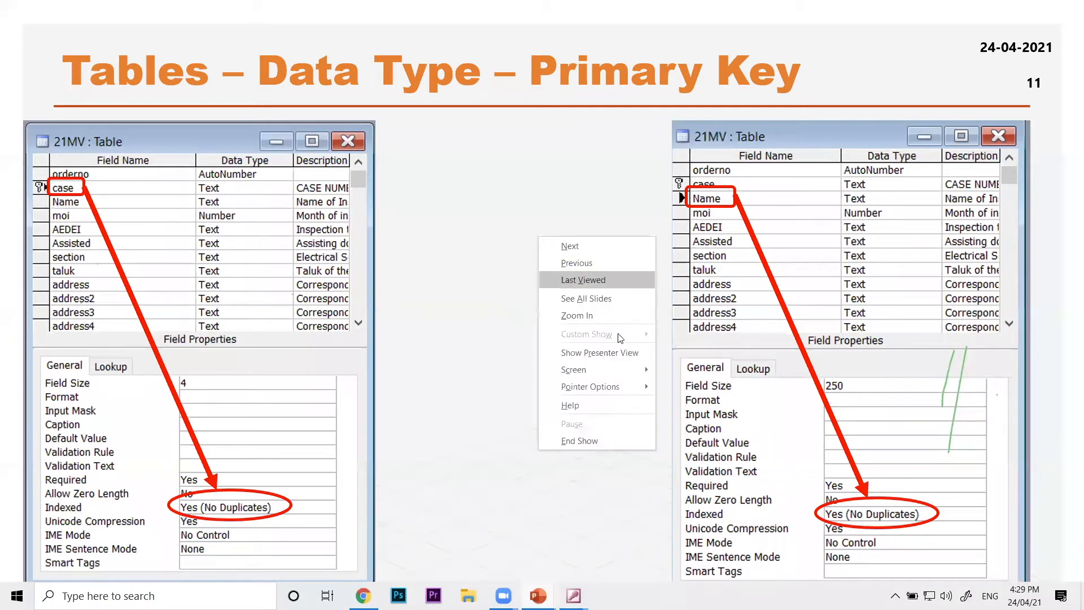
mouse_move(604, 389)
left_click(703, 387)
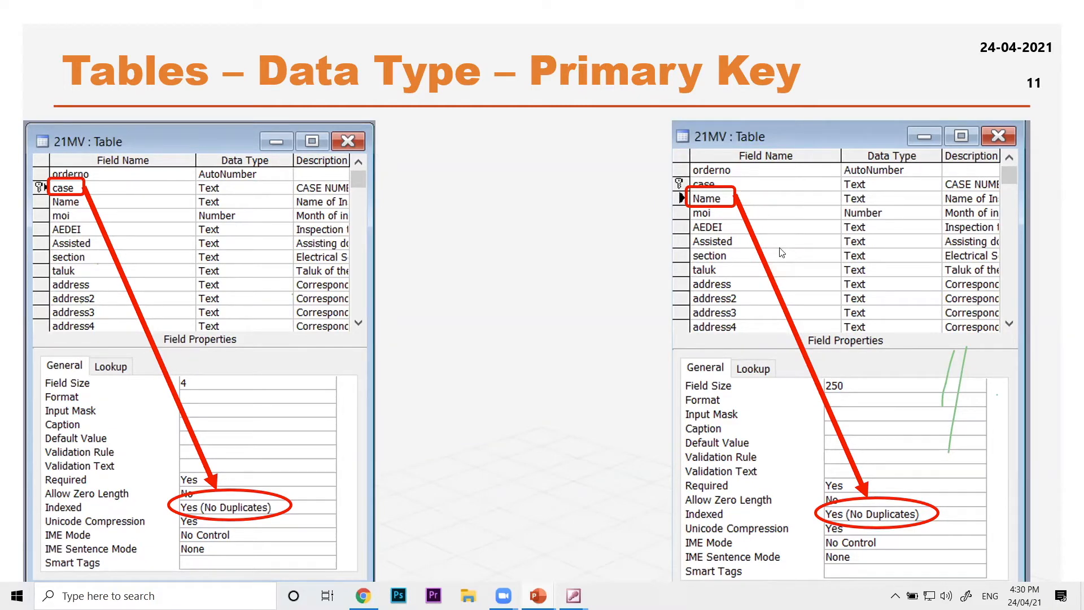
Advance to the Primary Key slide comparing the iir_case and file fields of 31IIR_table_MV, and turn on the laser pointer
key("Right")
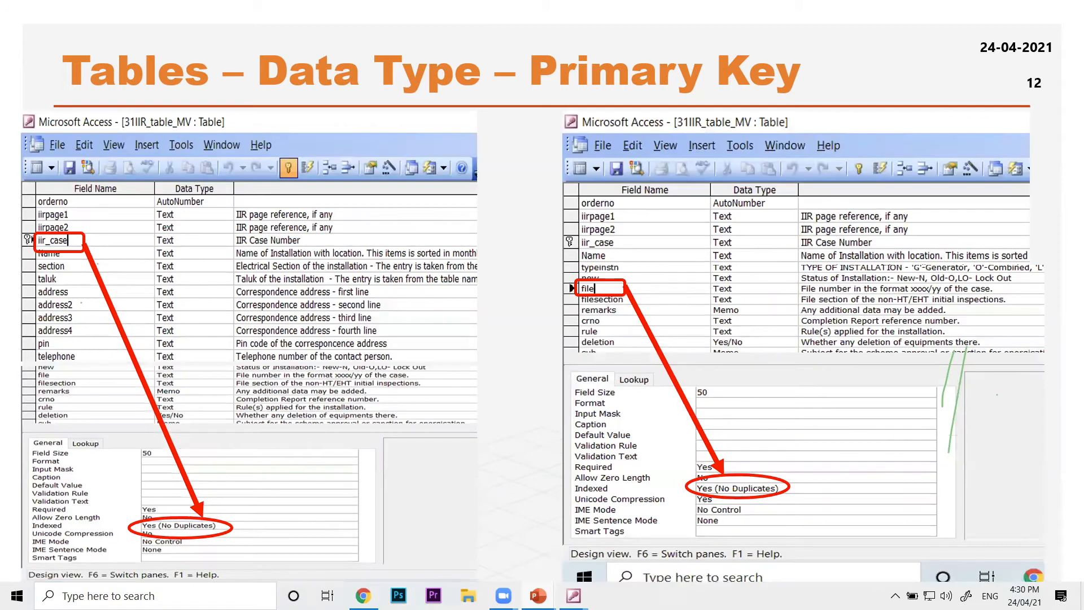
right_click(398, 252)
mouse_move(480, 399)
left_click(552, 403)
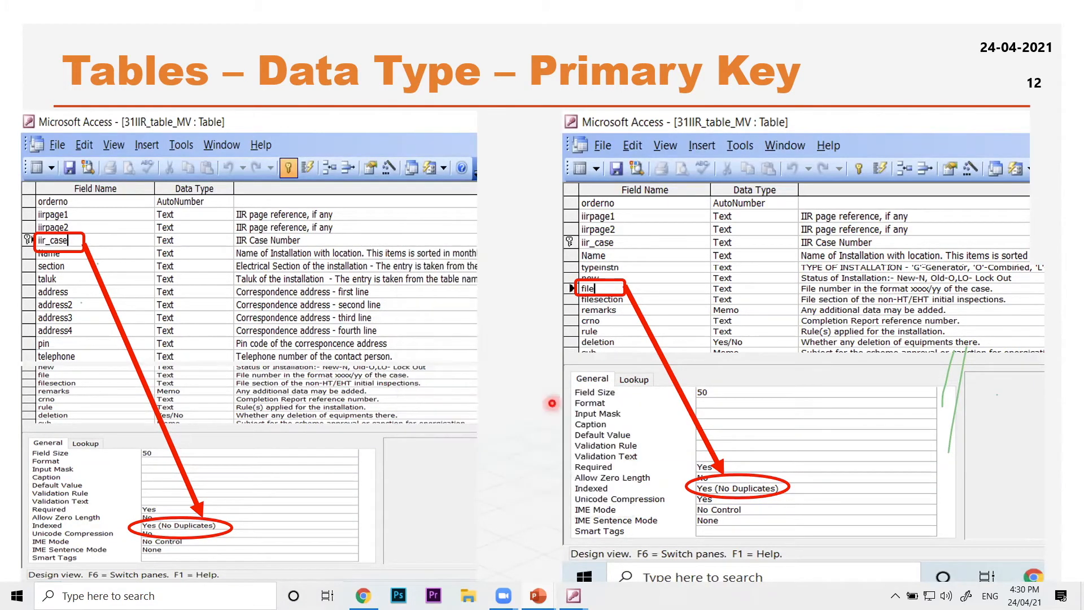
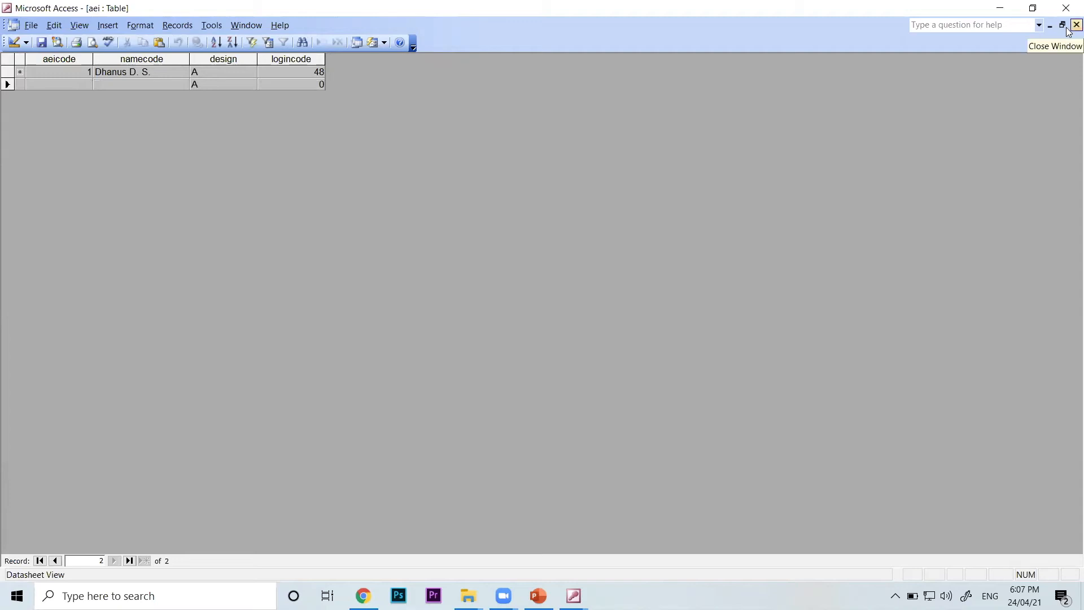
Review the records of the aei, dei and other_officers tables in datasheet view, closing each one after viewing
left_click(1069, 29)
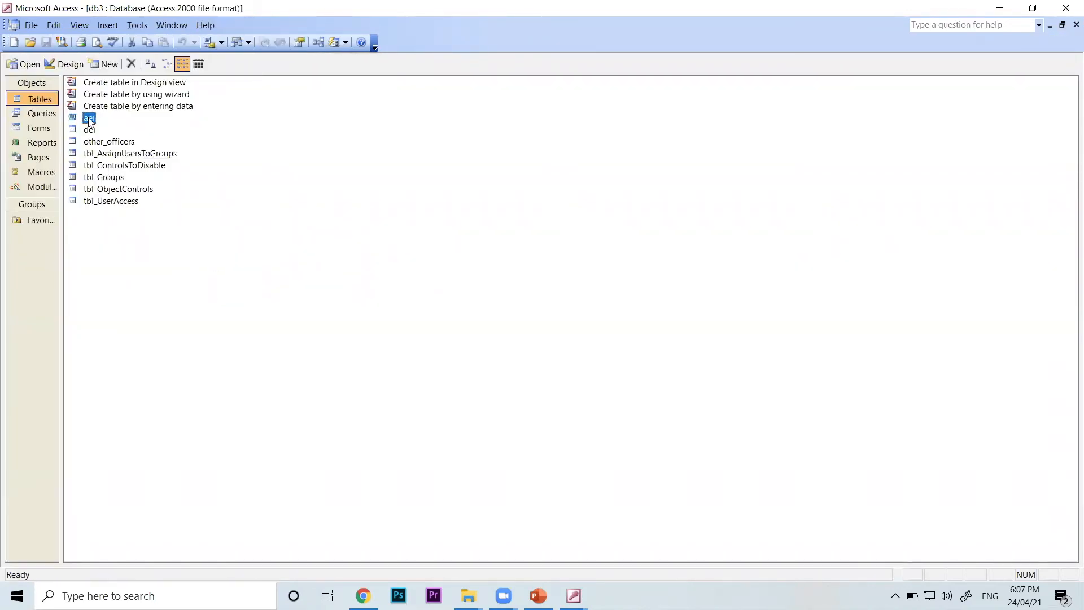
double_click(89, 119)
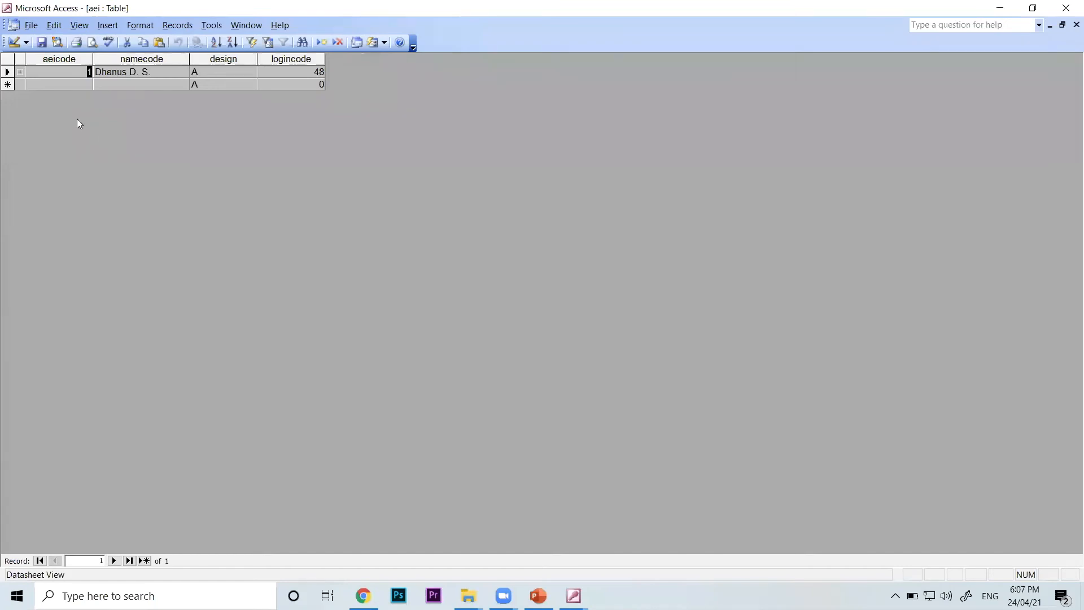
left_click(1076, 25)
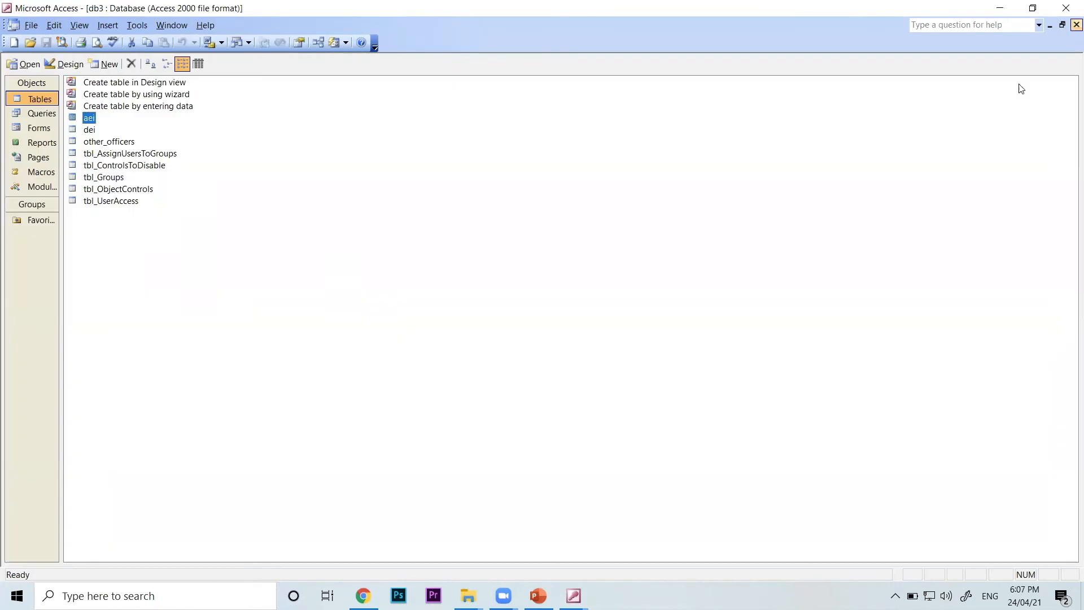
double_click(88, 130)
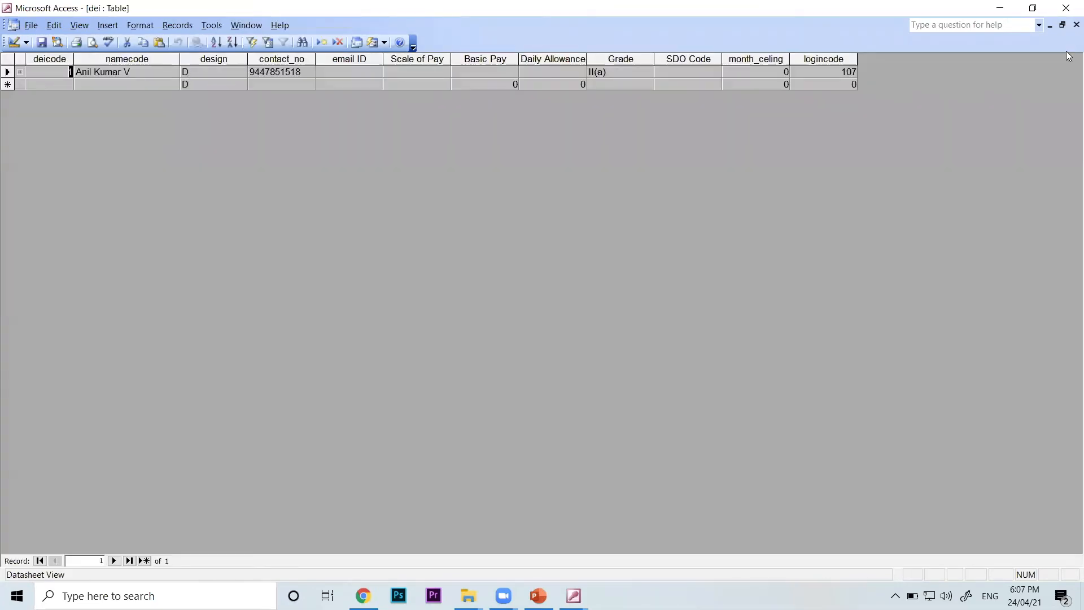
left_click(1077, 25)
double_click(105, 142)
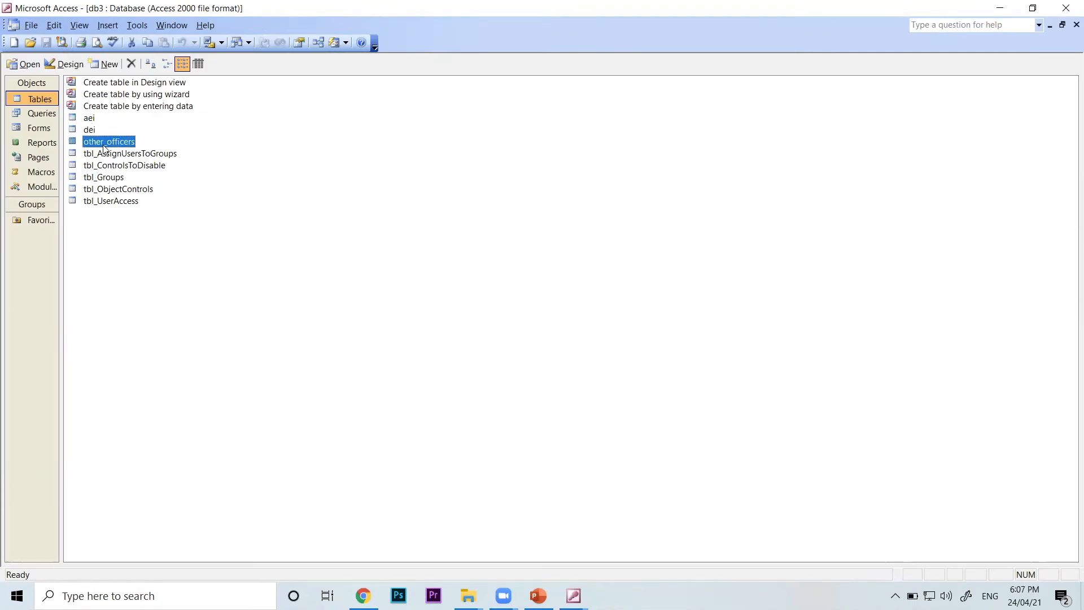
left_click(1076, 25)
Examine the aei table's logincode value, and check that field's data type and Indexed property in design view
double_click(88, 118)
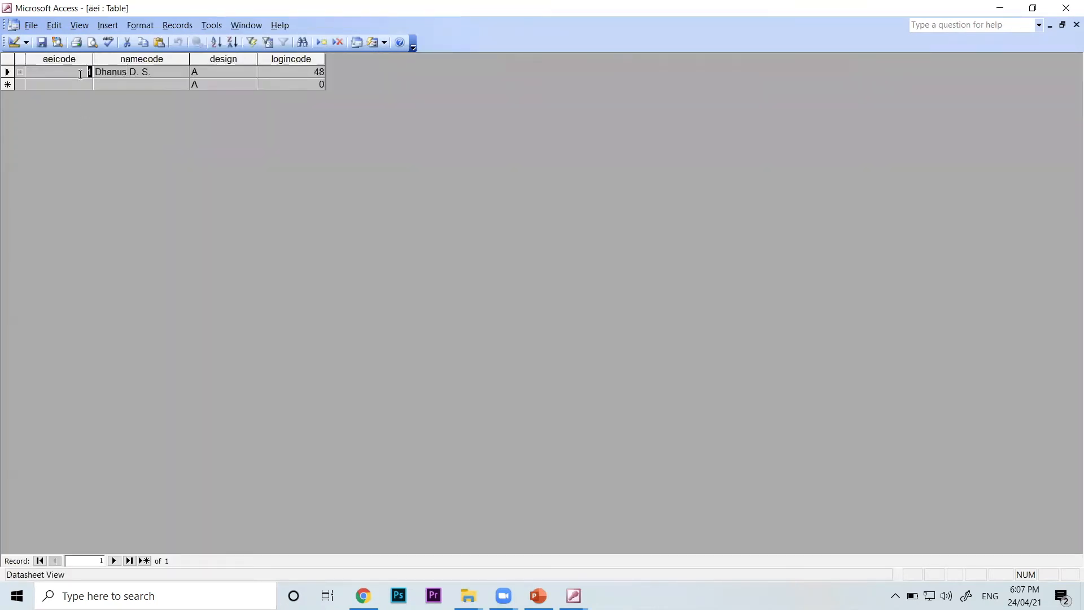
left_click_drag(303, 74, 337, 64)
right_click(270, 160)
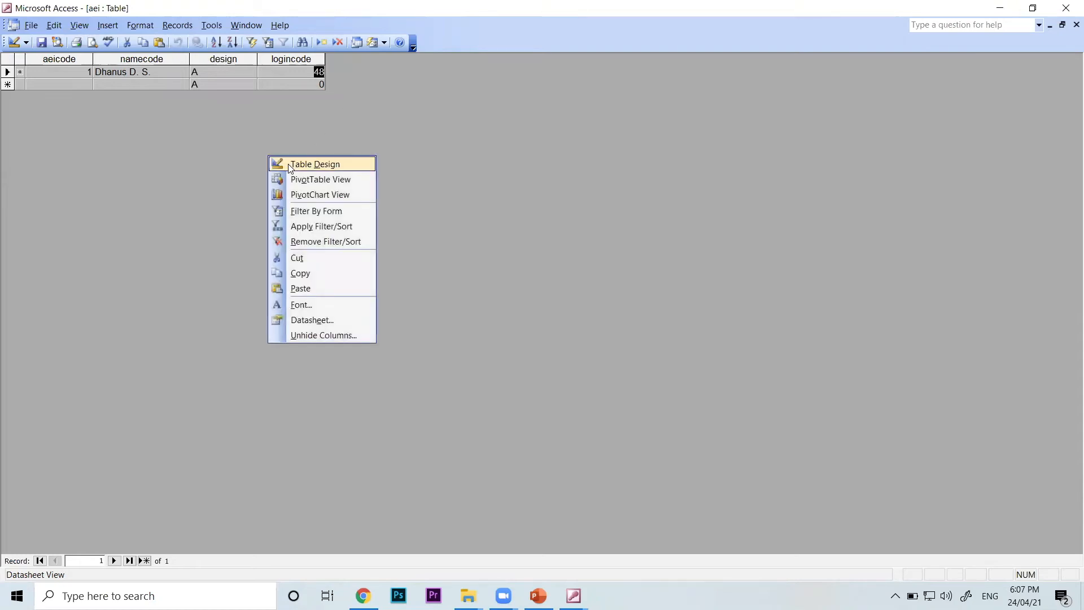
left_click(291, 165)
left_click(64, 96)
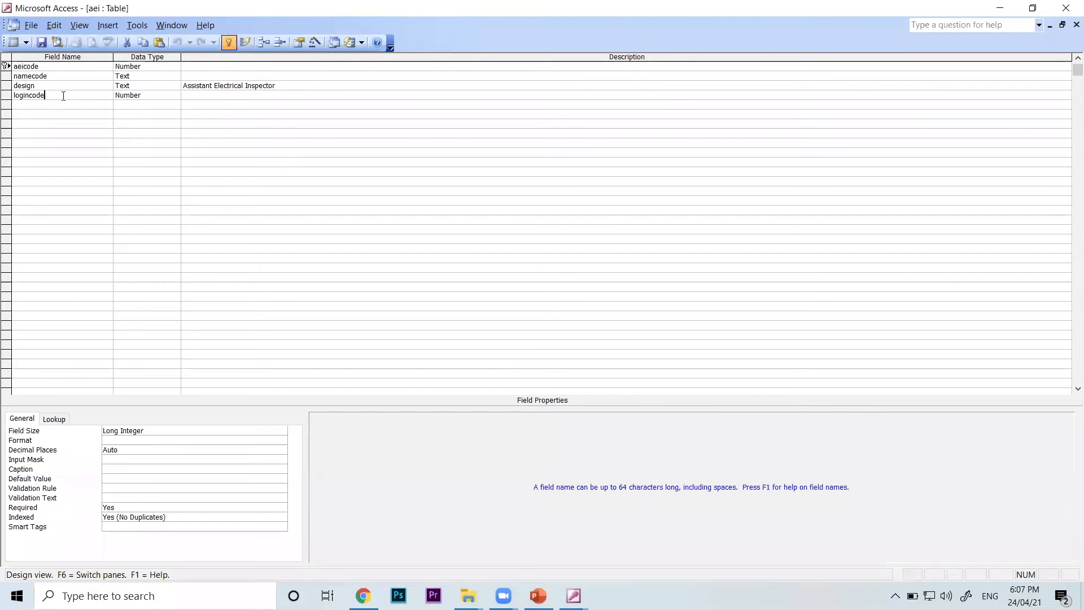
left_click(14, 96)
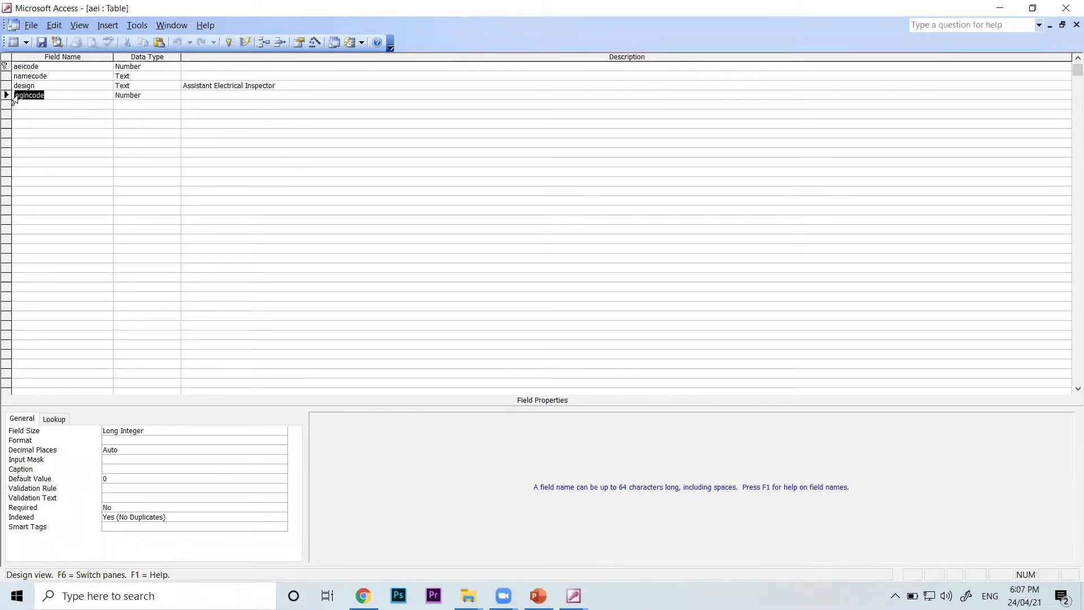
left_click(157, 94)
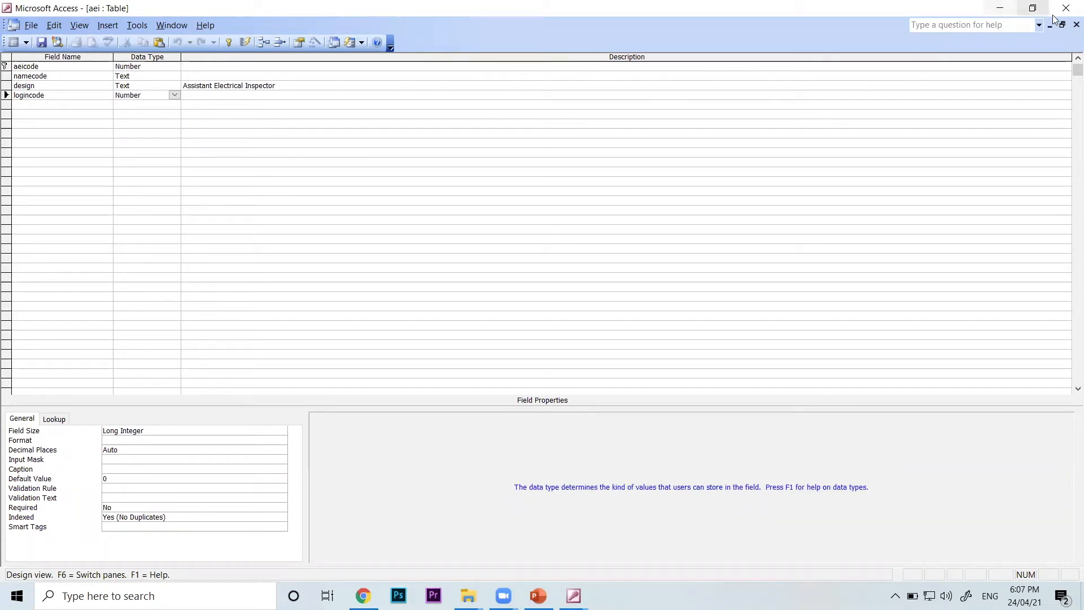
left_click(1076, 24)
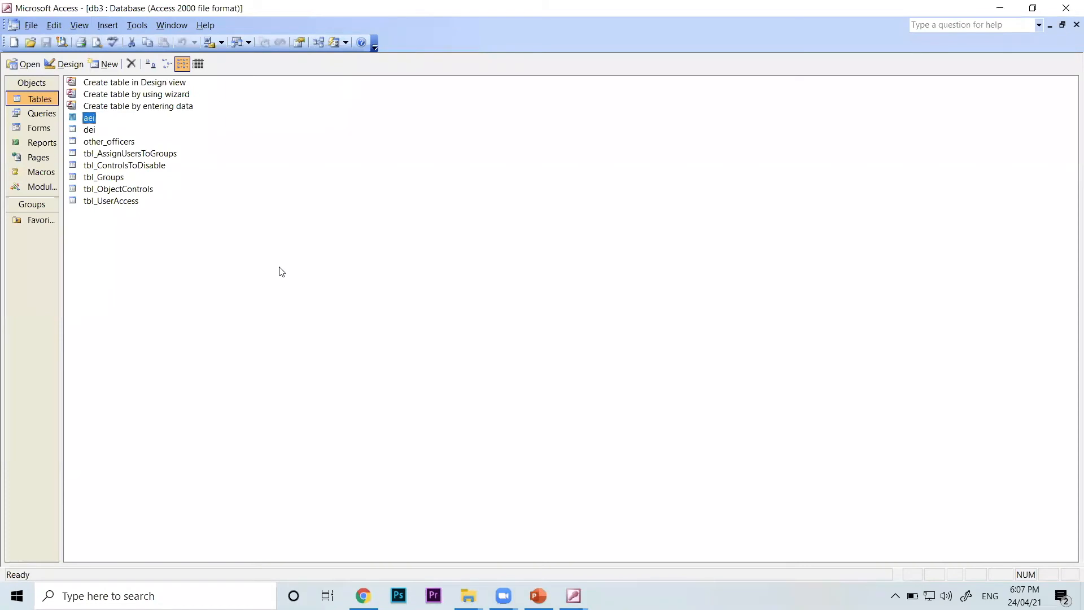
Reopen the aei table and the other_officers table to compare their logincode values, closing both
double_click(88, 120)
double_click(319, 72)
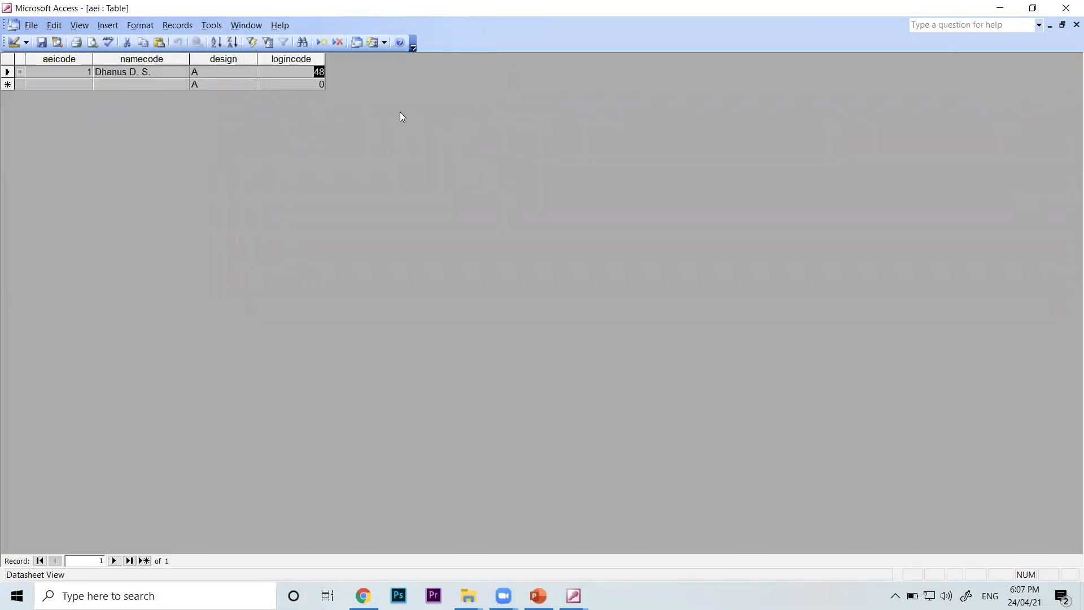
left_click(1076, 25)
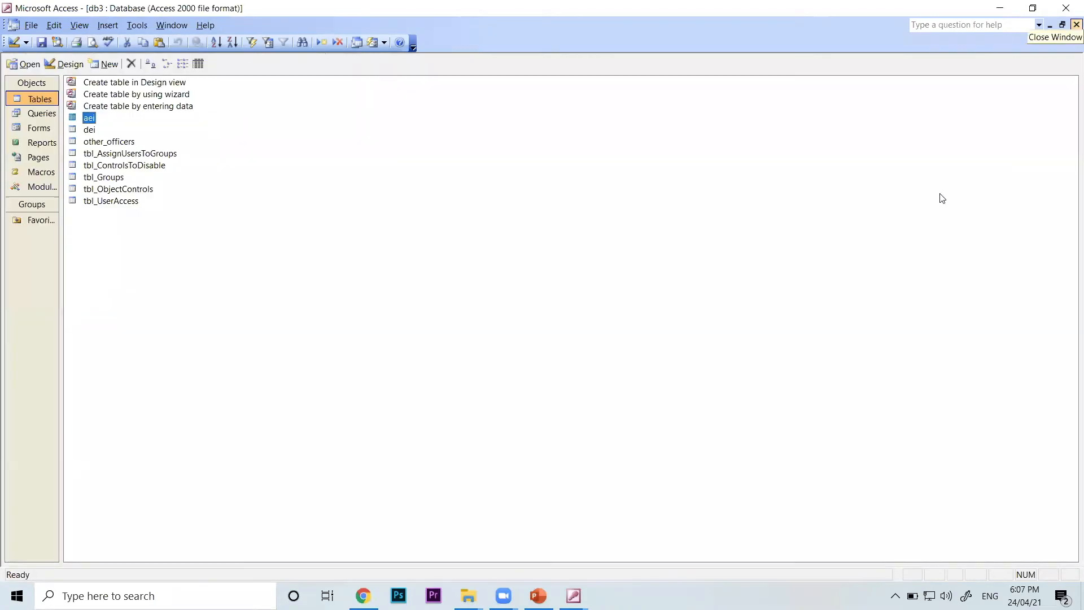
double_click(110, 146)
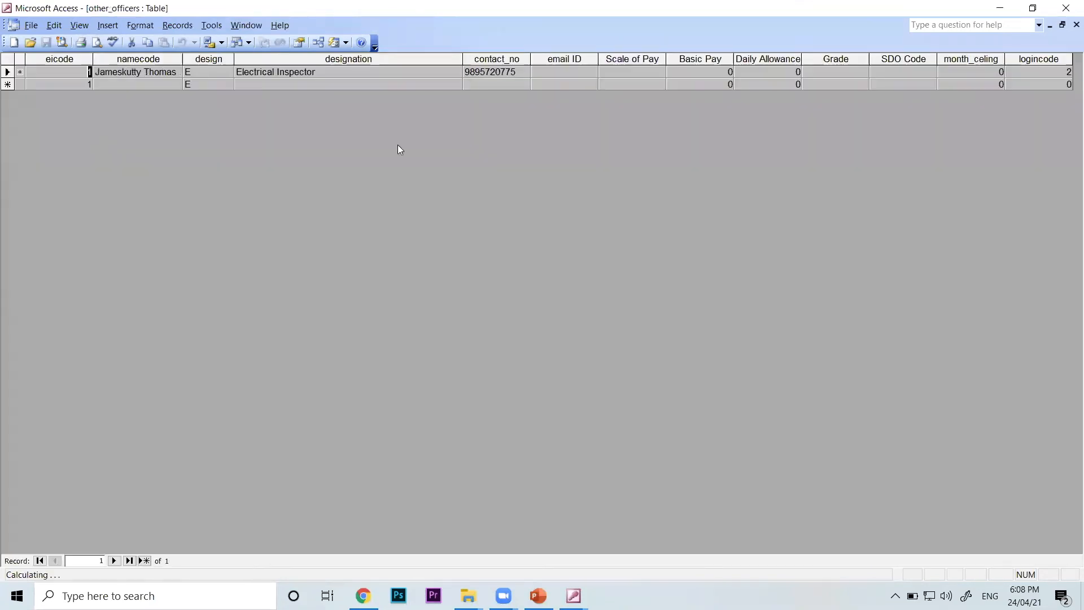
left_click(1070, 26)
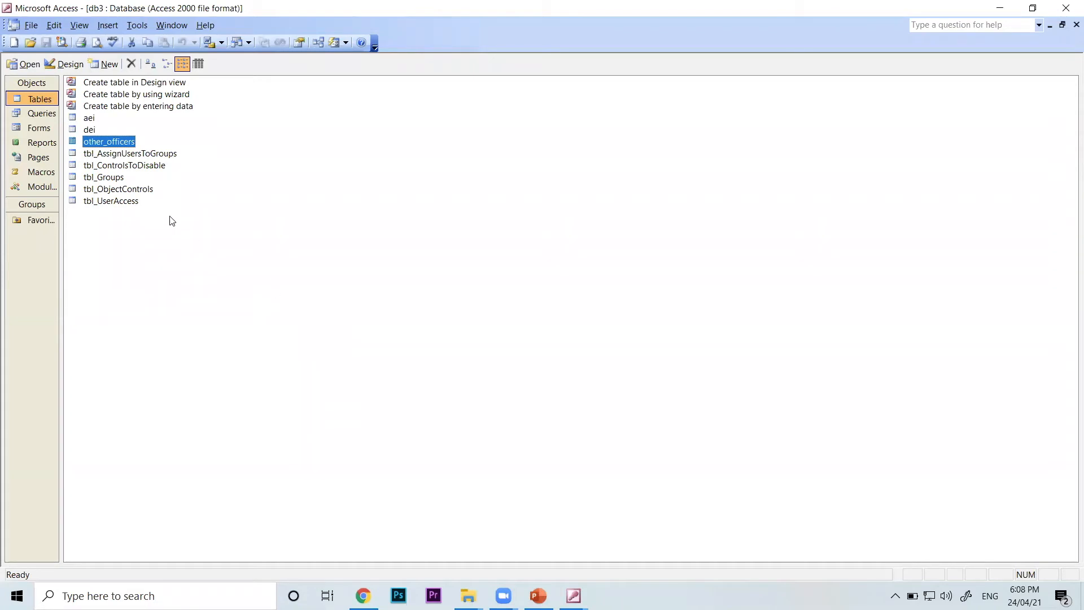
Open tbl_UserAccess, examine how the MyID numbers correspond to the users' name fields, and close the table
left_click(118, 204)
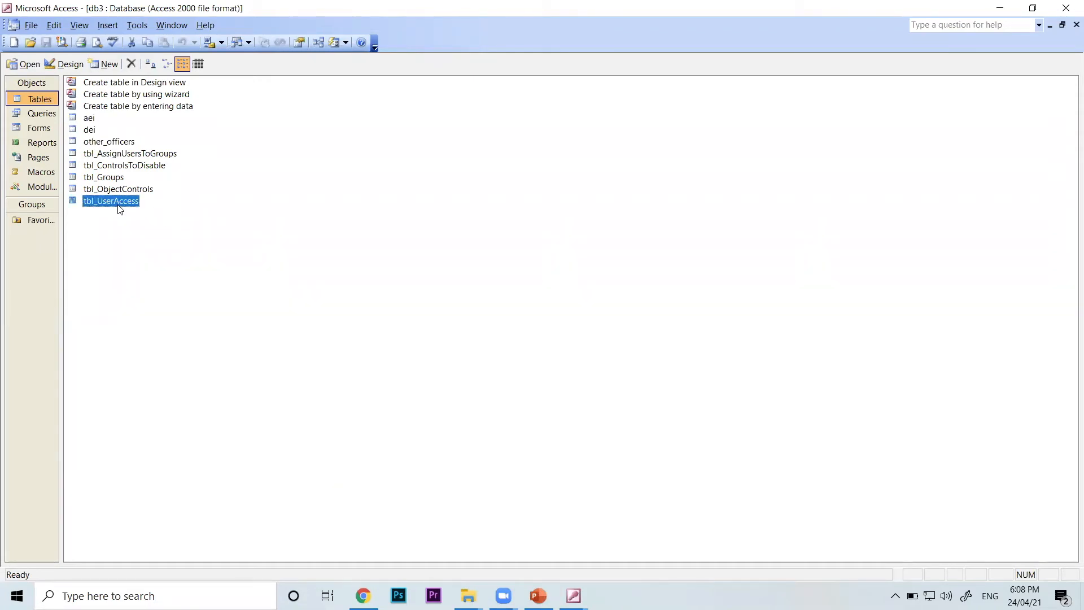
double_click(119, 205)
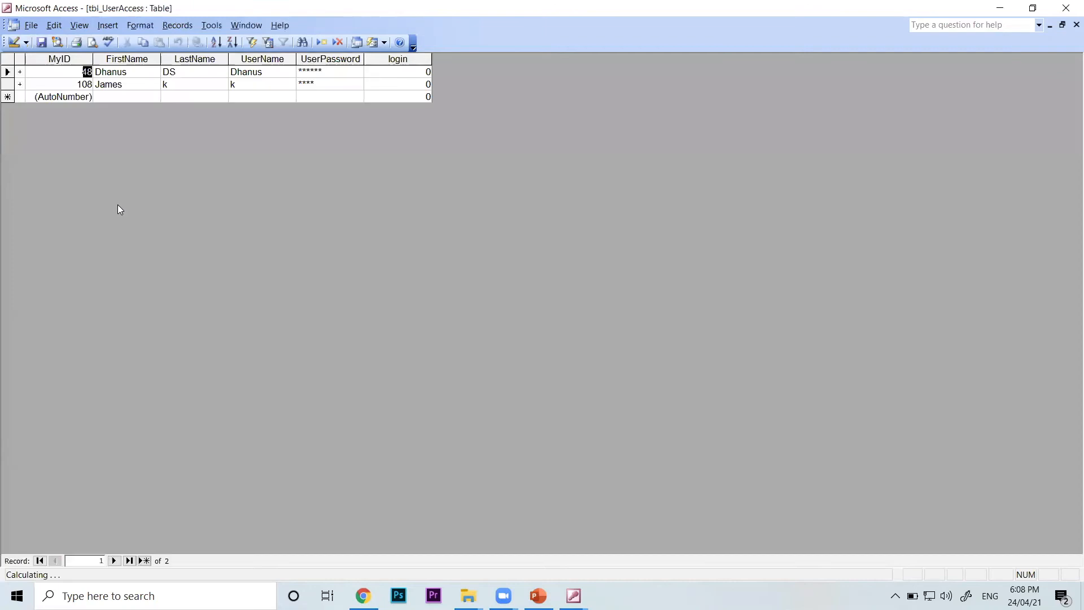
left_click(134, 71)
double_click(115, 70)
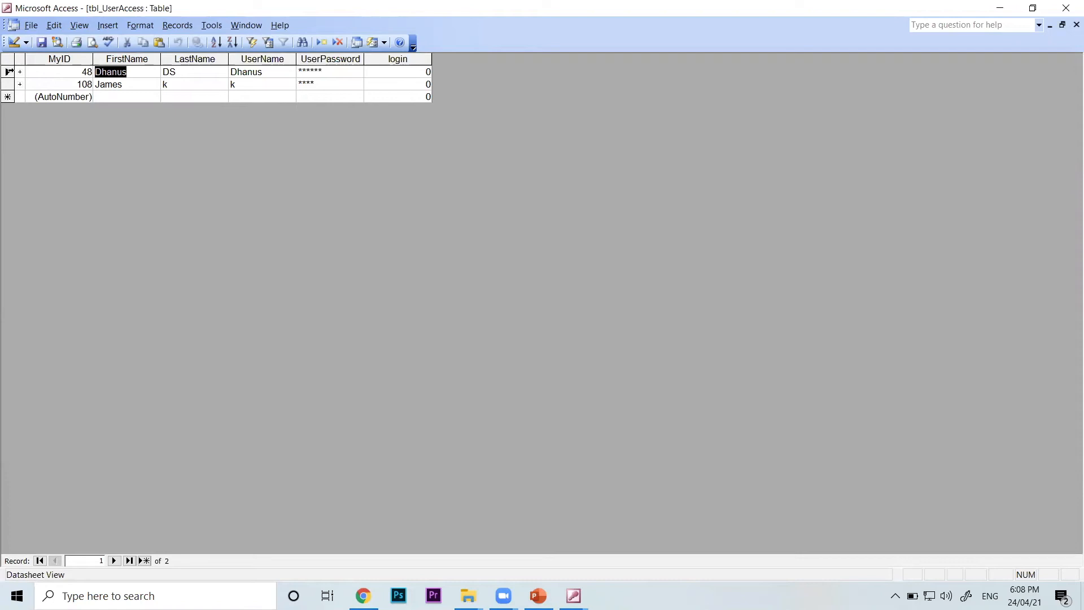
left_click(8, 71)
left_click(86, 72)
double_click(87, 71)
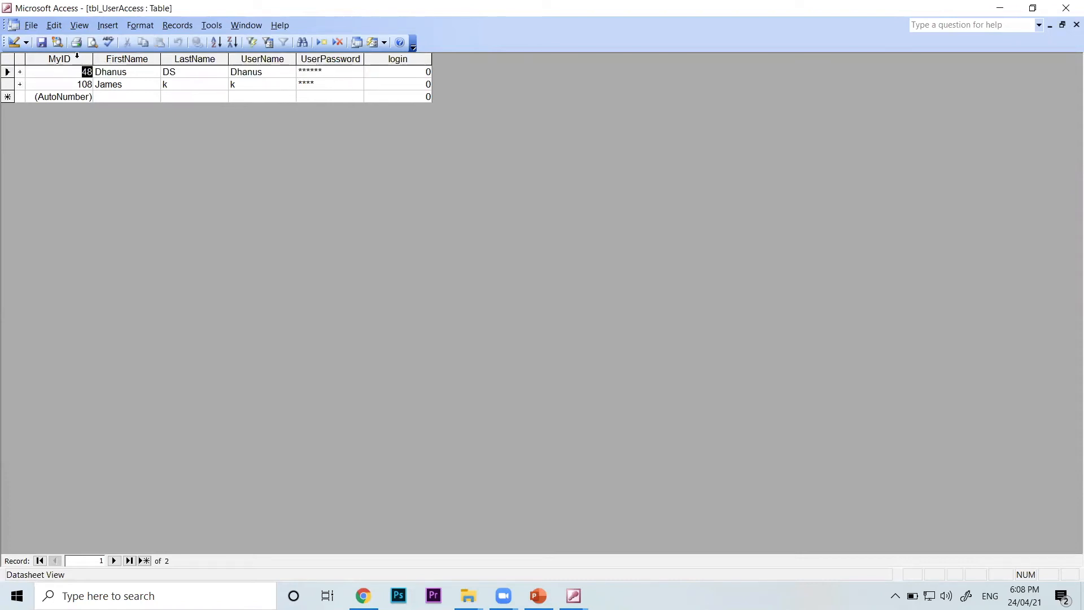
double_click(83, 84)
left_click_drag(264, 71, 192, 67)
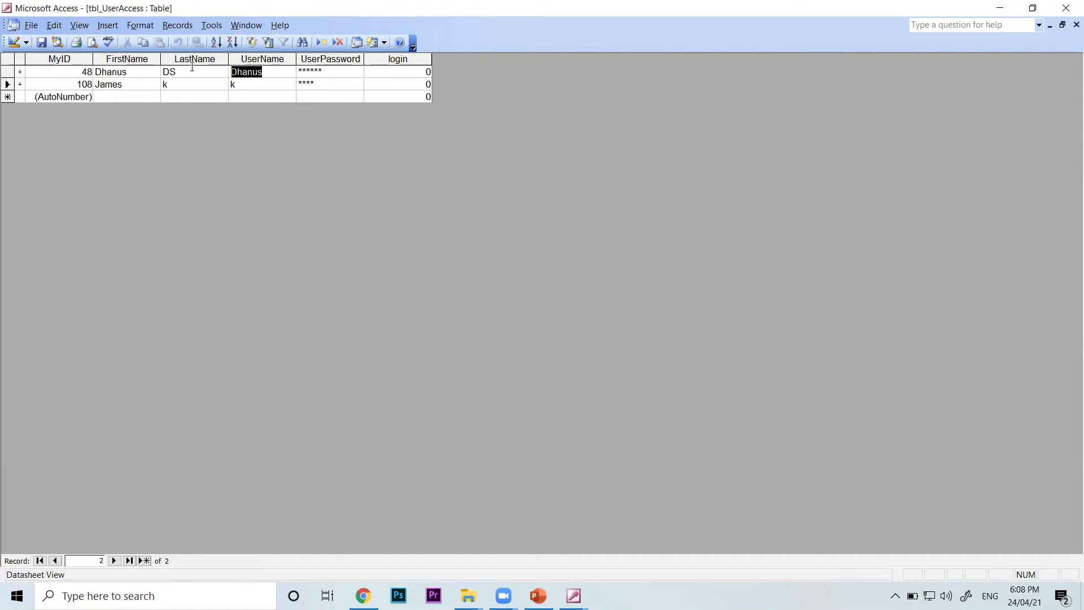
double_click(83, 72)
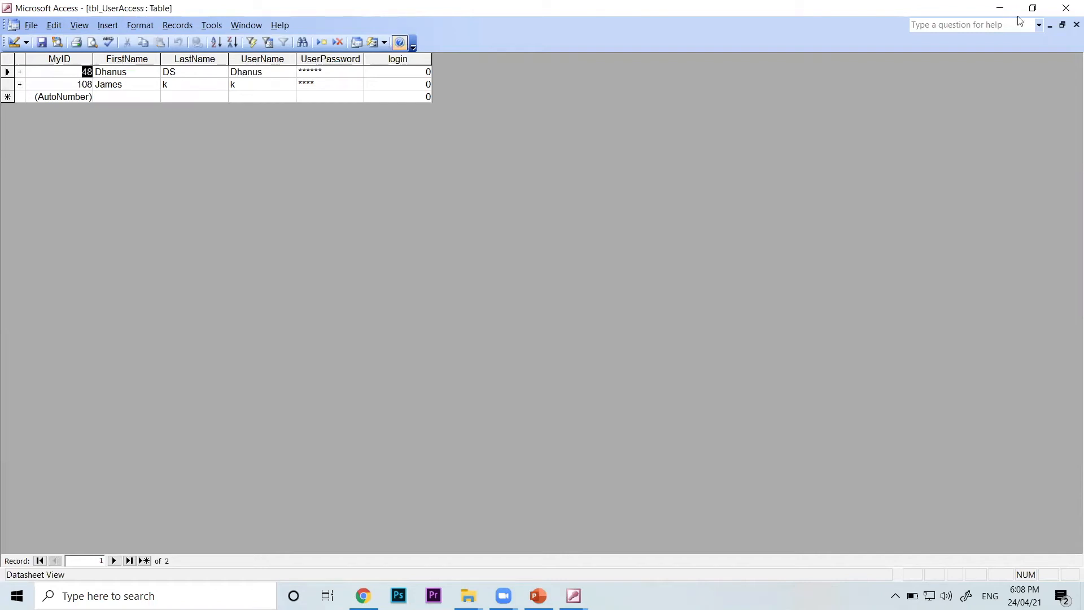
left_click(1076, 25)
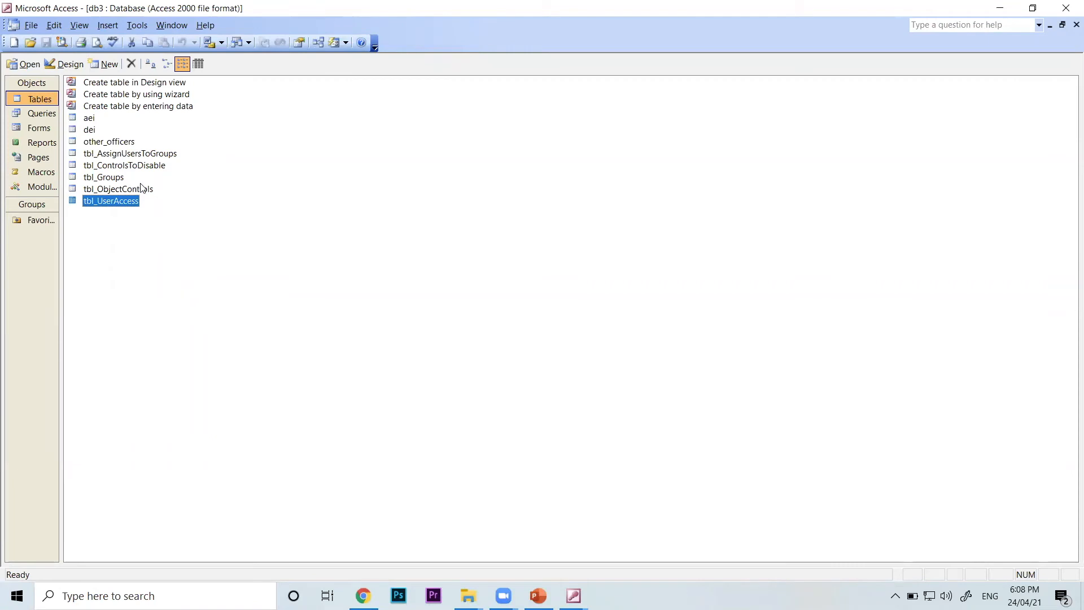
Open tbl_AssignUsersToGroups, restore it to a floating window, shrink it around its records and move it clear of the database window
double_click(135, 155)
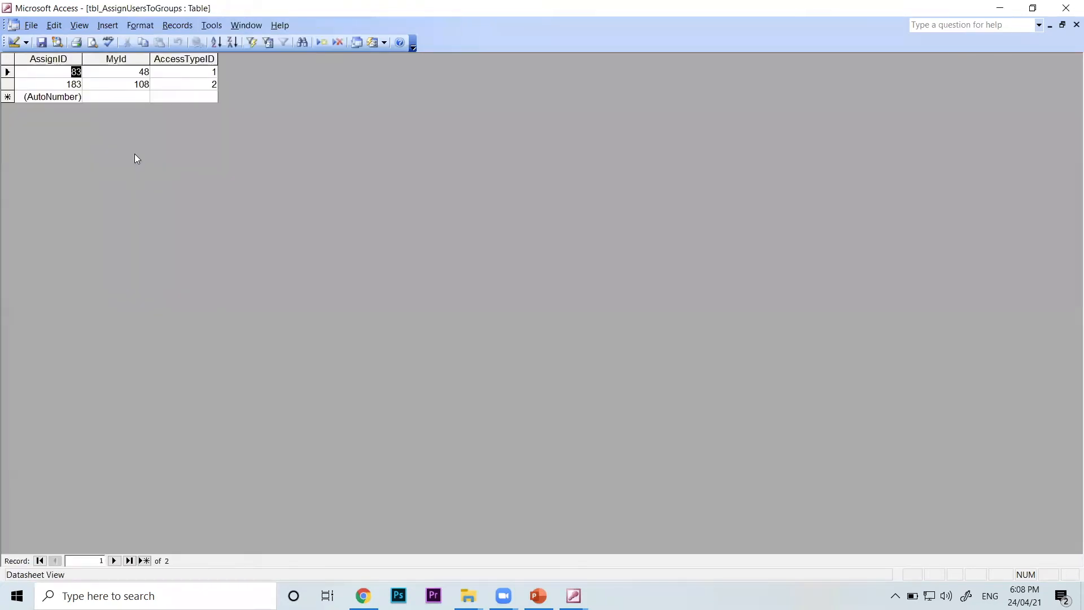
key("Tab")
key("Tab")
left_click(1062, 25)
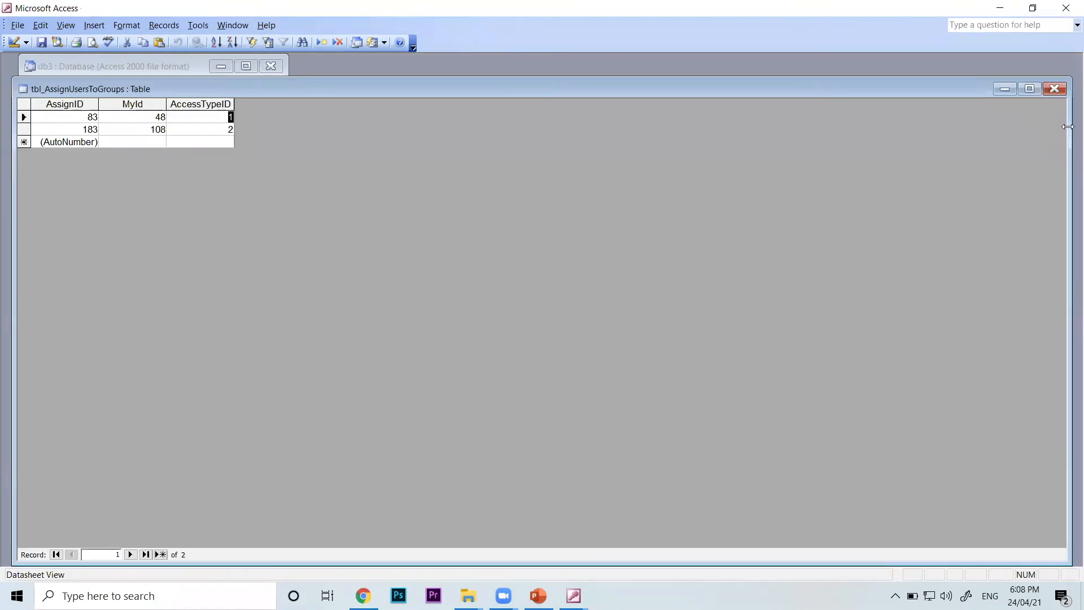
left_click_drag(1067, 127, 380, 141)
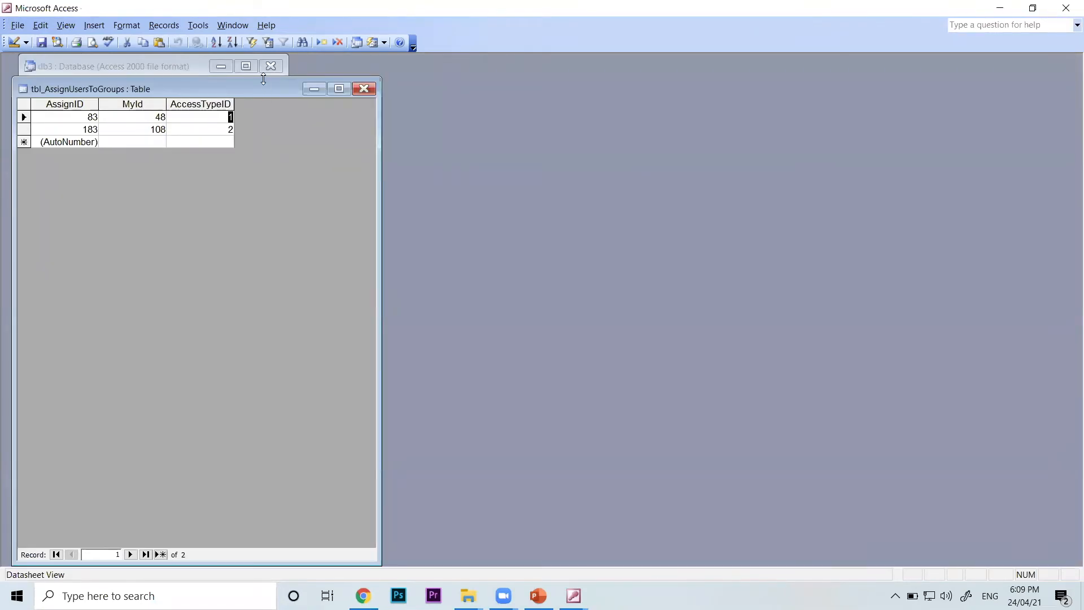
left_click_drag(264, 79, 817, 80)
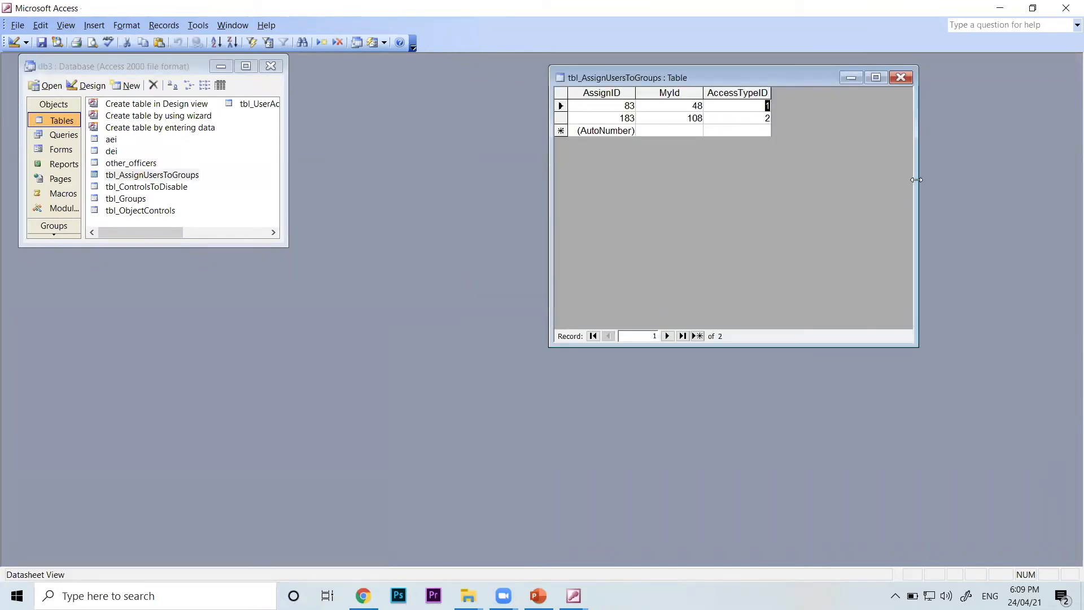
left_click_drag(916, 180, 795, 180)
left_click_drag(682, 68, 776, 107)
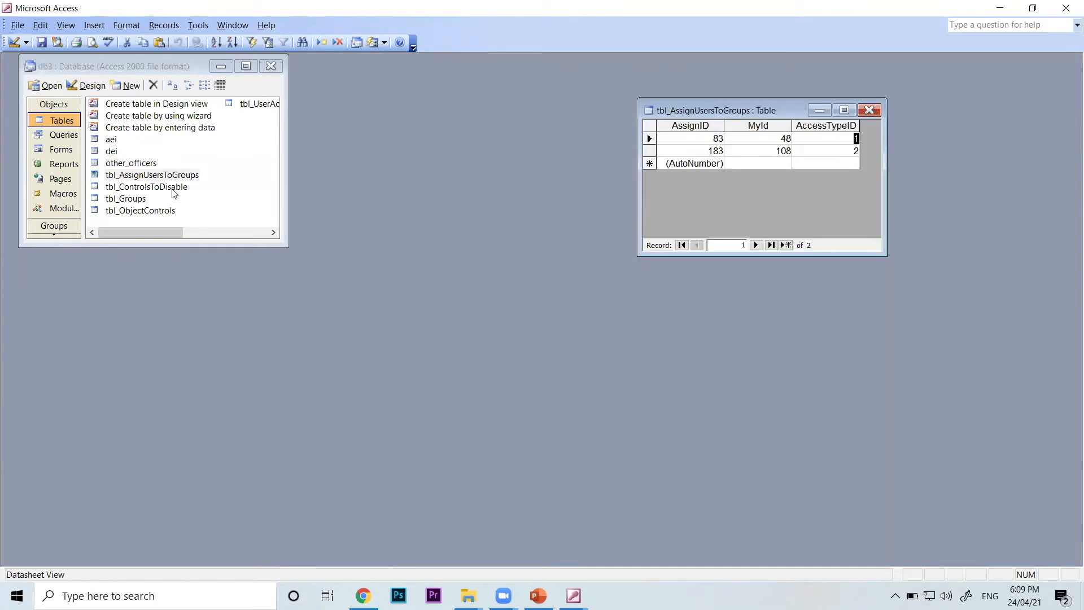
Open tbl_Groups, shrink its window around the records and place it directly below tbl_AssignUsersToGroups
double_click(142, 200)
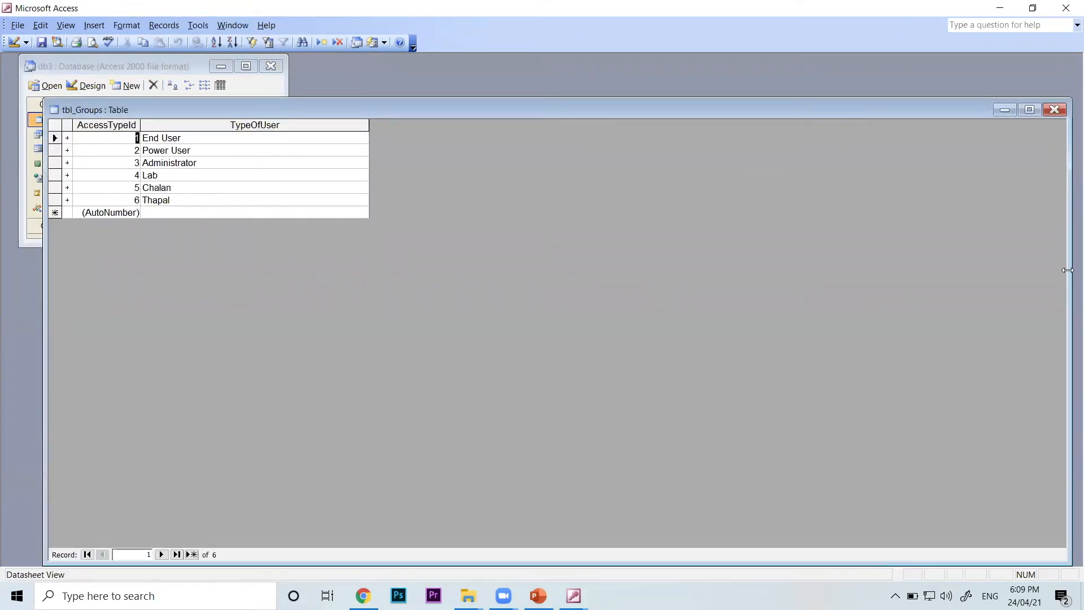
left_click_drag(1068, 270, 390, 271)
left_click_drag(269, 99, 866, 273)
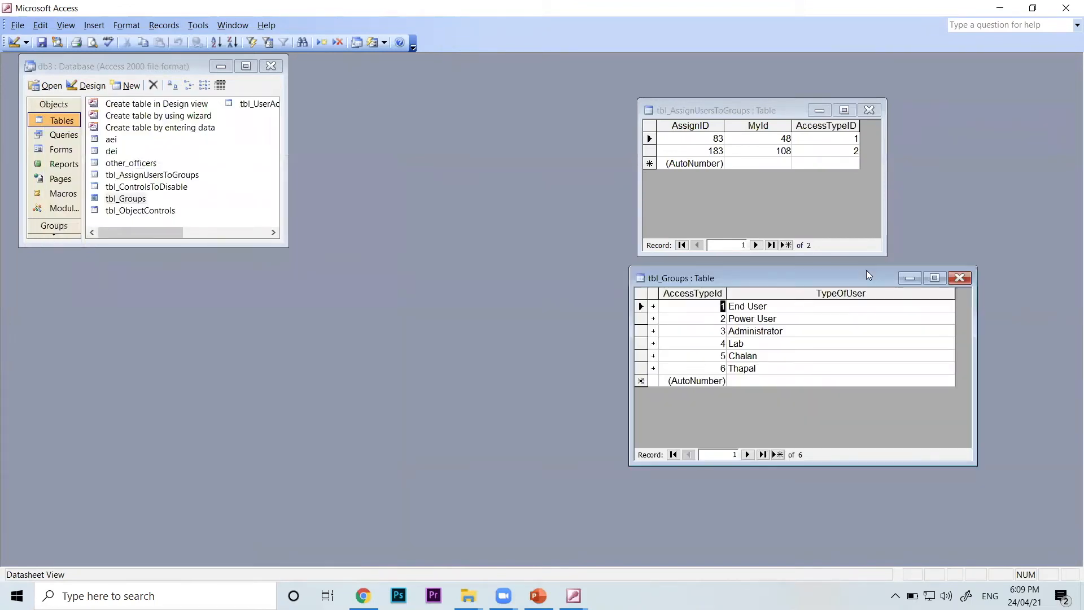
Compare AccessTypeID in tbl_AssignUsersToGroups with AccessTypeId and TypeOfUser in tbl_Groups, and highlight the first record's MyId
left_click(866, 139)
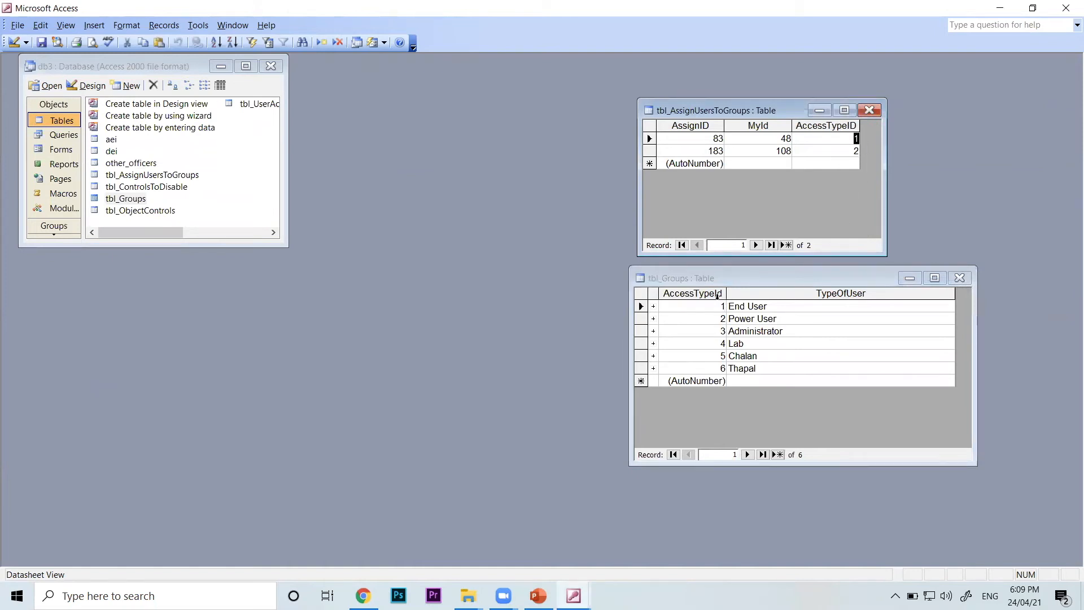
left_click(691, 293)
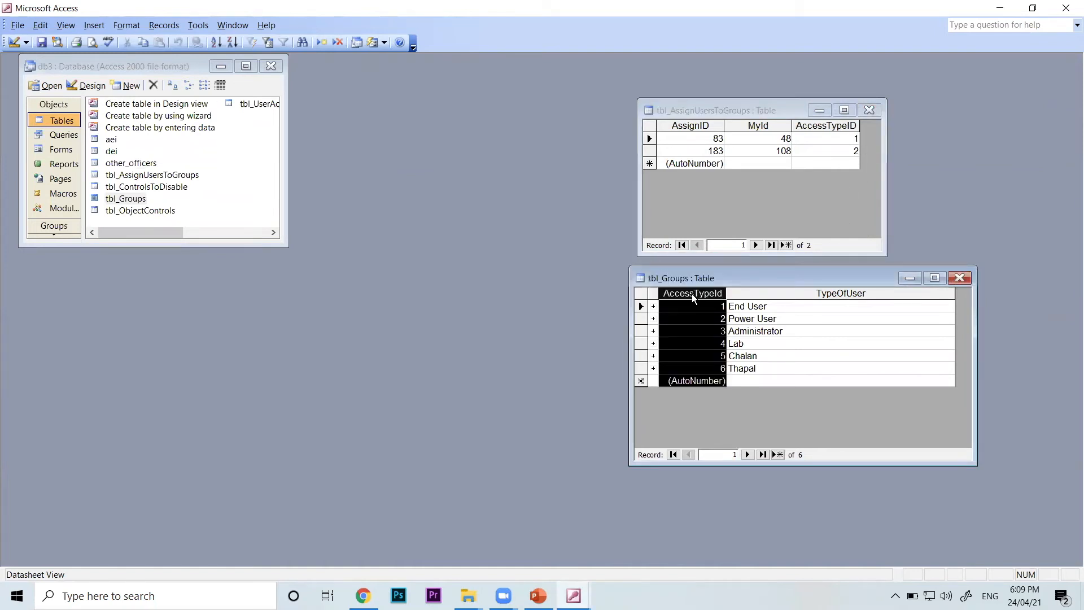
left_click(757, 309)
left_click_drag(756, 310, 723, 307)
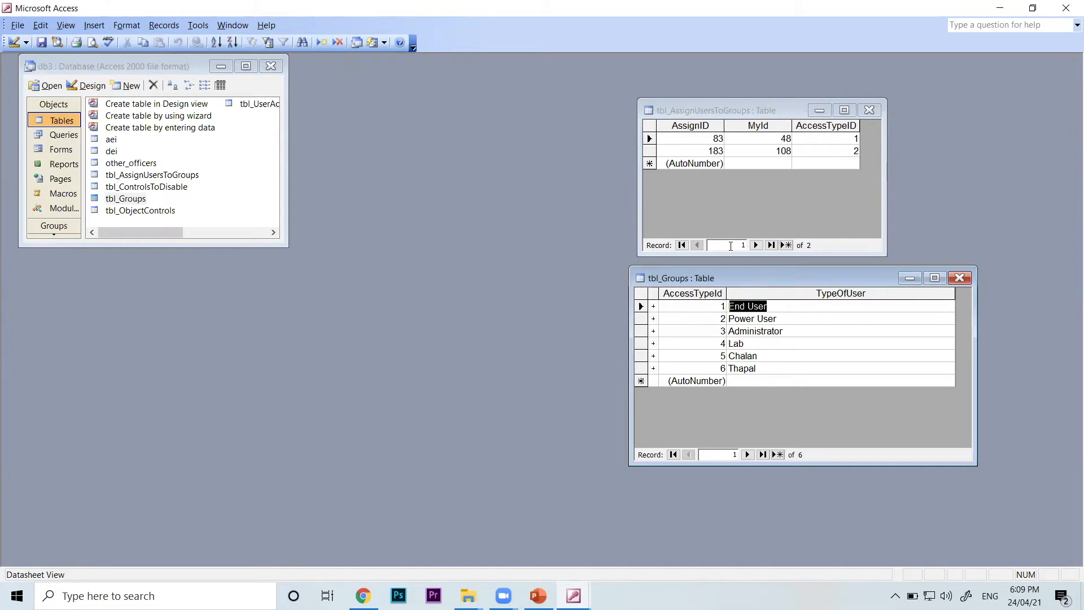
left_click_drag(758, 139, 793, 139)
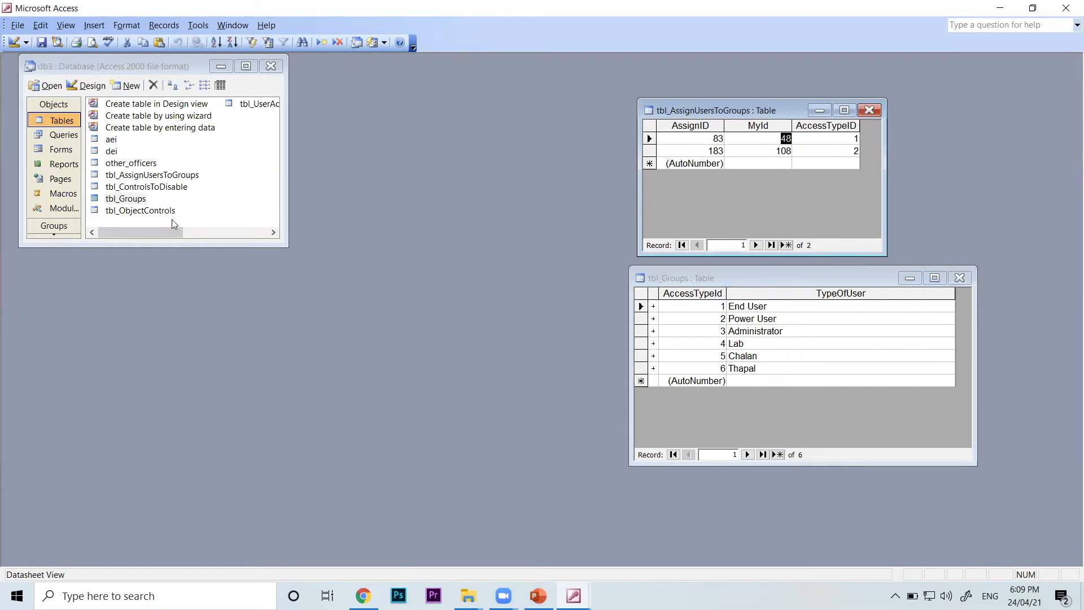
Open tbl_UserAccess as a floating window, shrink it around its records and place it below the database window
left_click(274, 233)
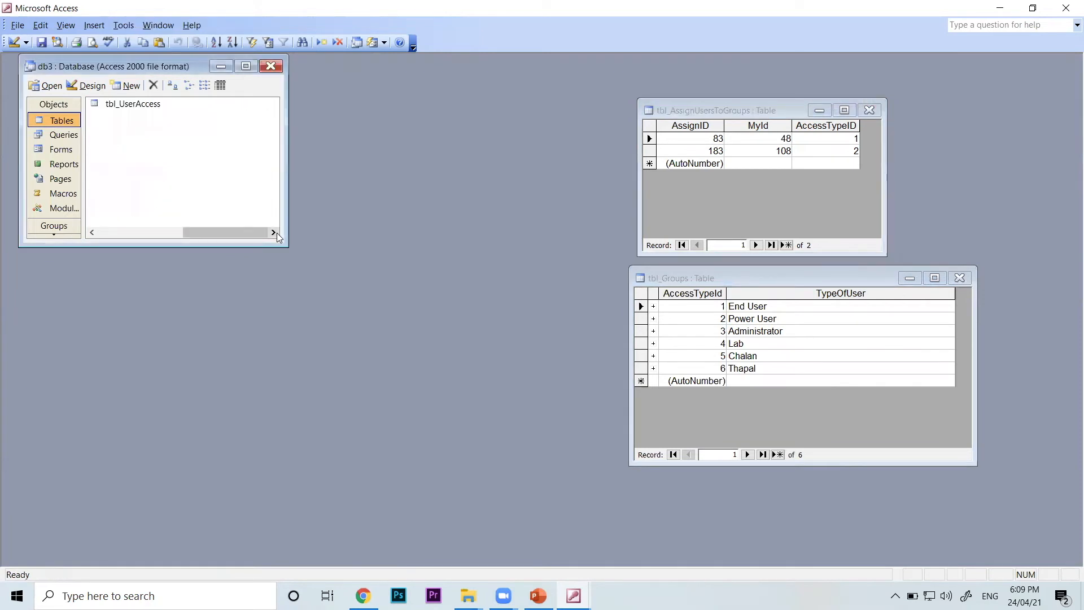
double_click(145, 109)
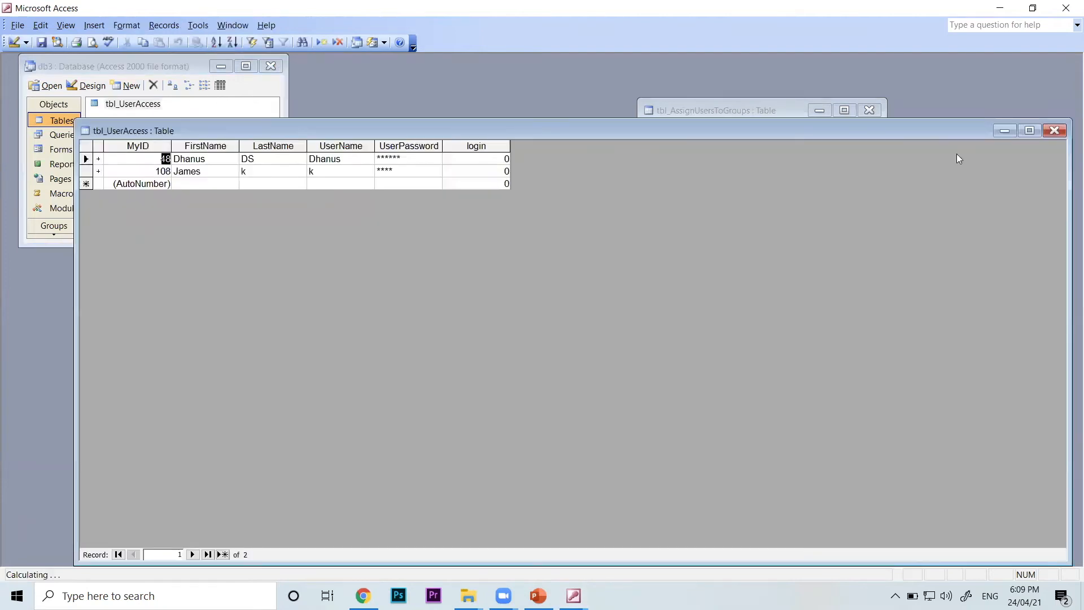
left_click(1030, 131)
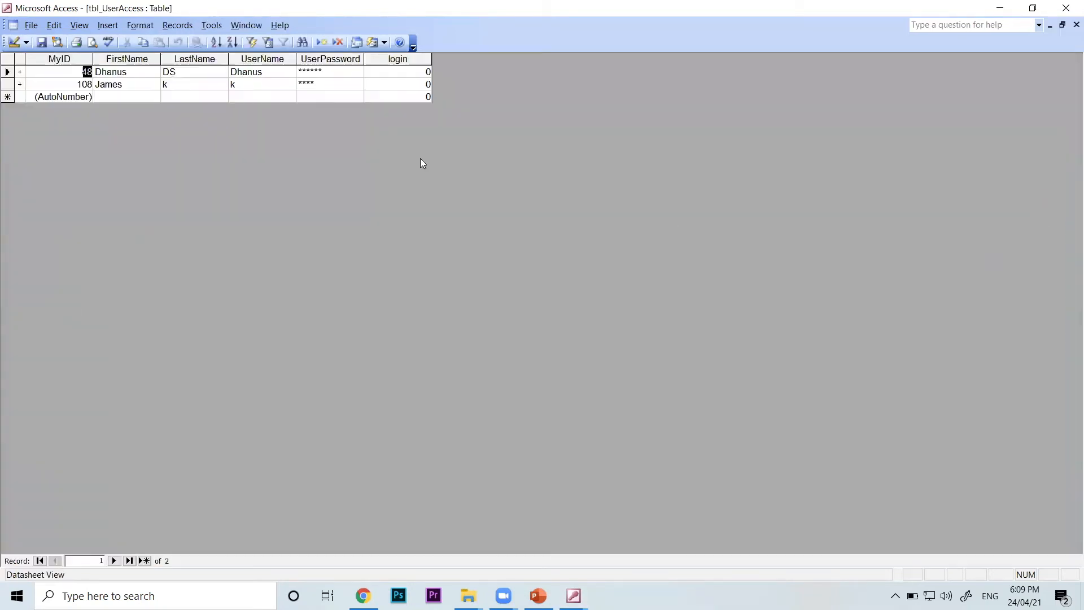
left_click(1062, 25)
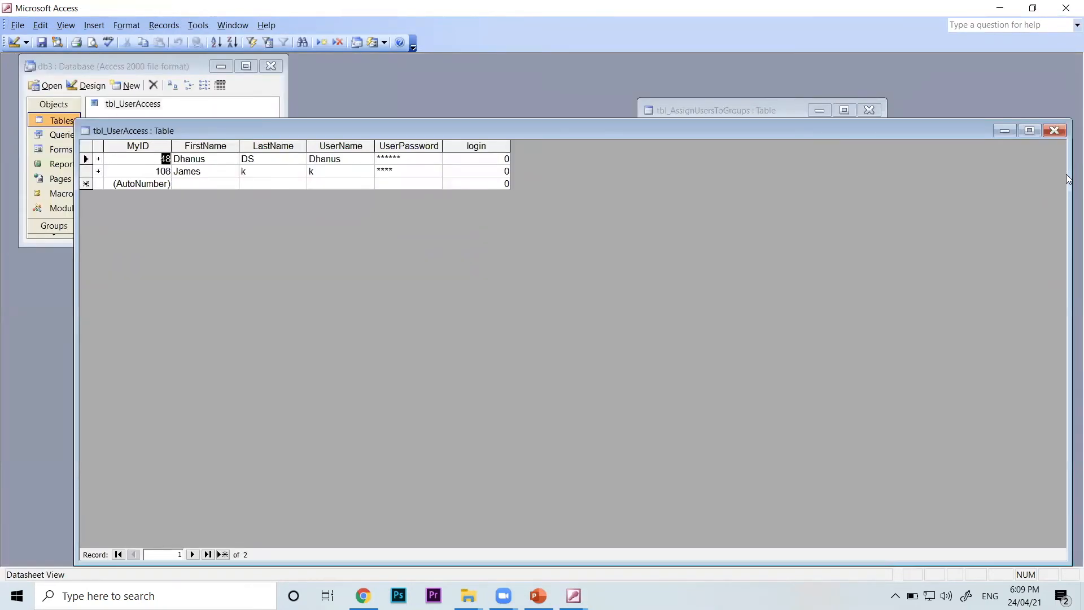
left_click_drag(1071, 177, 546, 177)
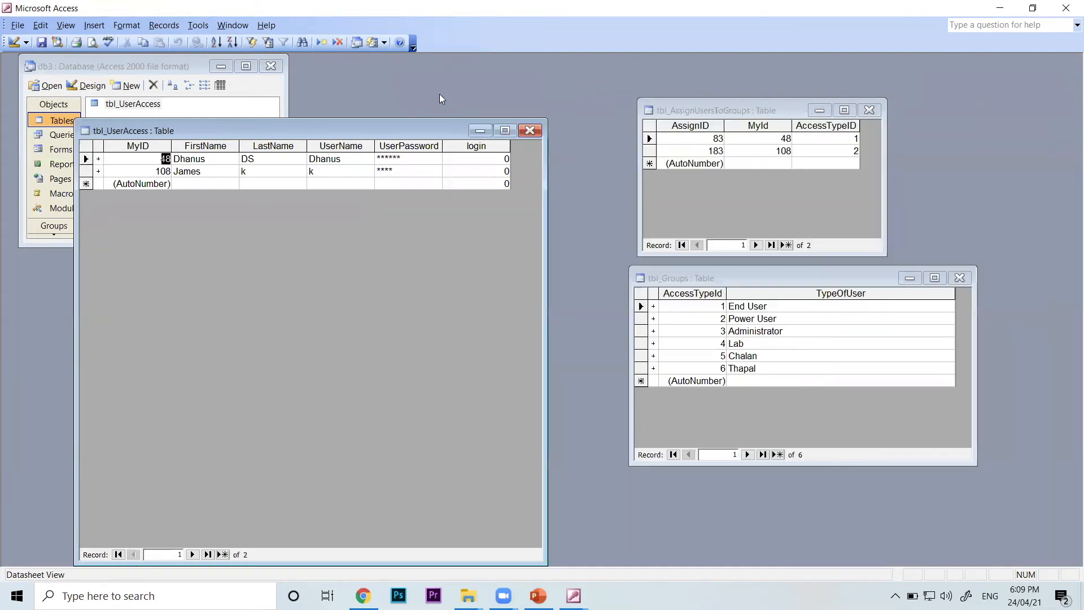
left_click_drag(432, 117, 498, 316)
double_click(237, 355)
left_click_drag(286, 321, 245, 341)
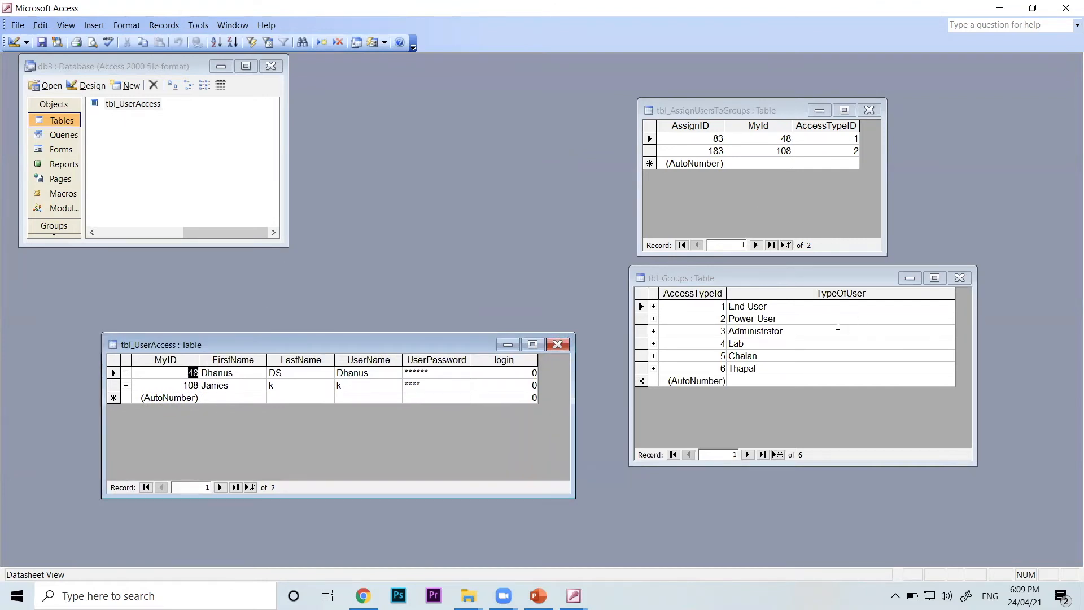
Highlight End User in tbl_Groups and the first MyId in tbl_AssignUsersToGroups, and compare both tables' AccessTypeID columns
left_click_drag(778, 306, 727, 309)
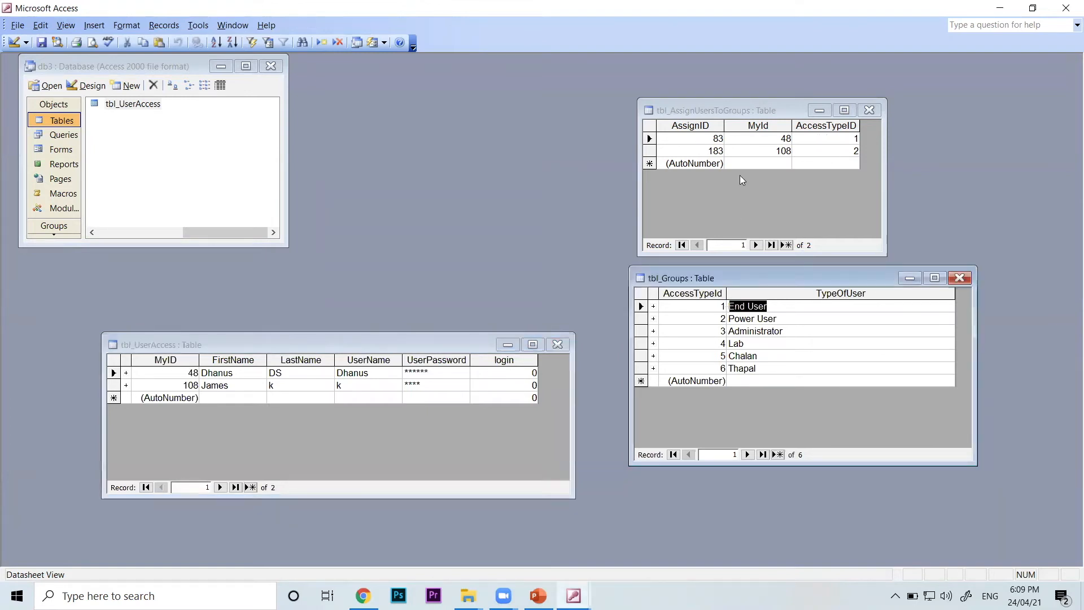
left_click_drag(775, 138, 789, 138)
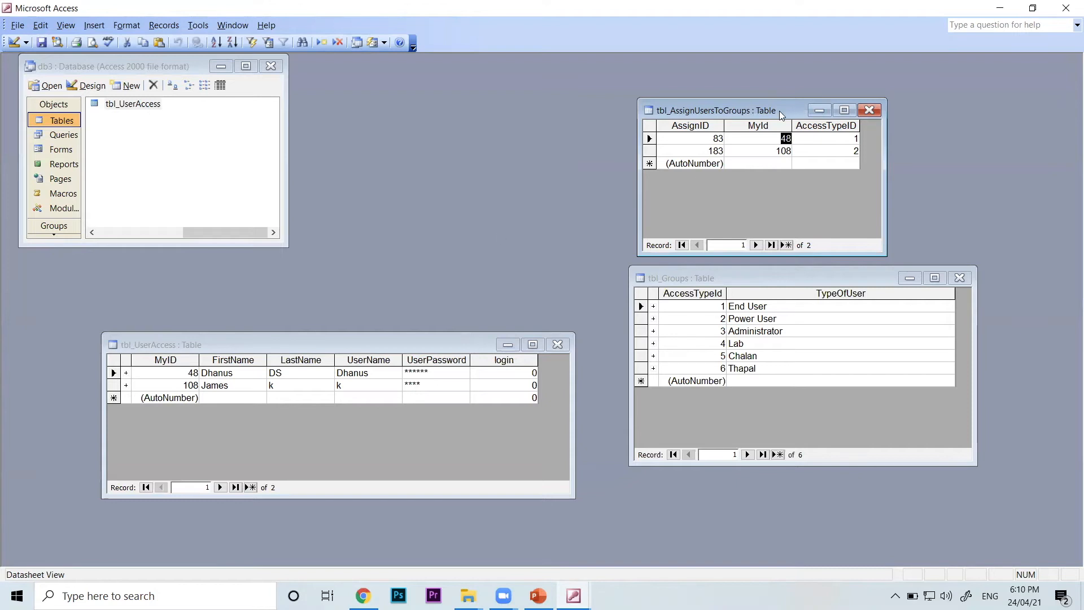
left_click(716, 296)
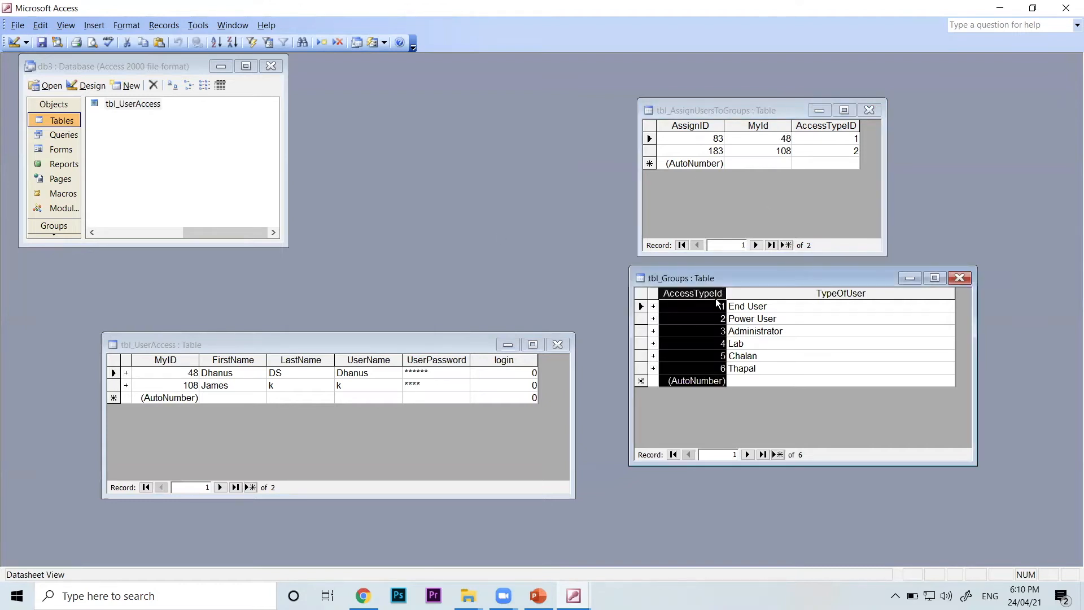
left_click(827, 129)
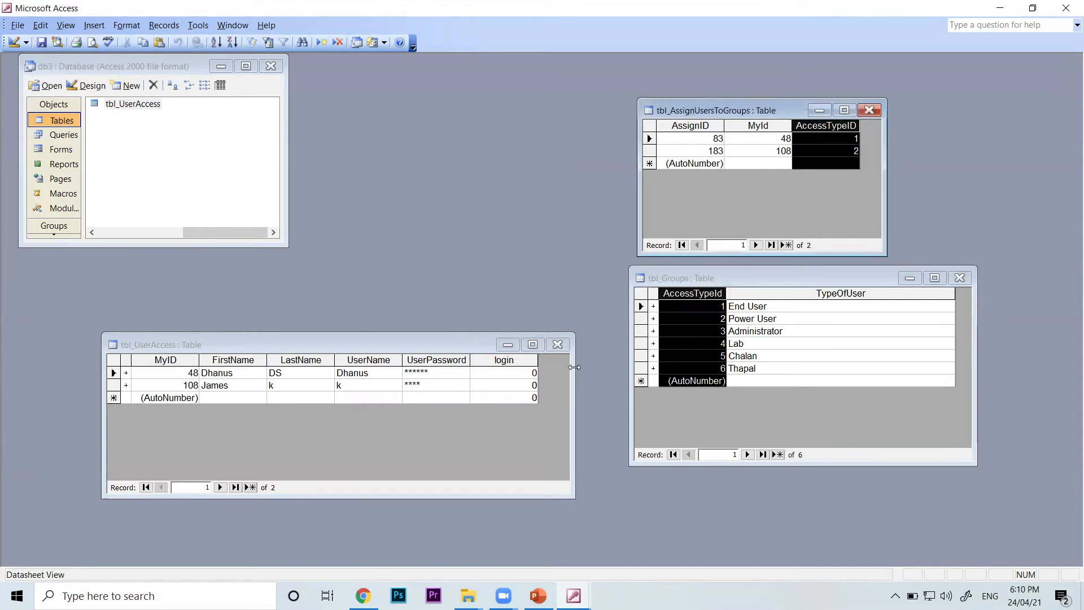
Narrow the tbl_UserAccess window to its columns and move it beside tbl_Groups
left_click_drag(574, 368, 543, 368)
left_click_drag(441, 343, 524, 366)
Open tbl_ObjectControls, view its control and object names, and close the table
left_click_drag(229, 233, 119, 233)
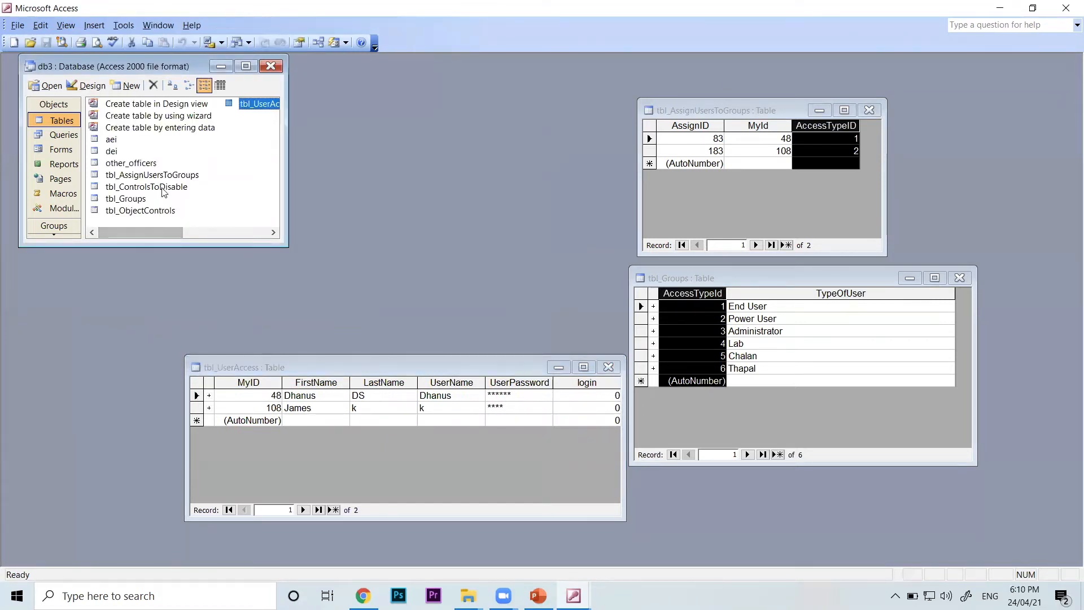
double_click(162, 211)
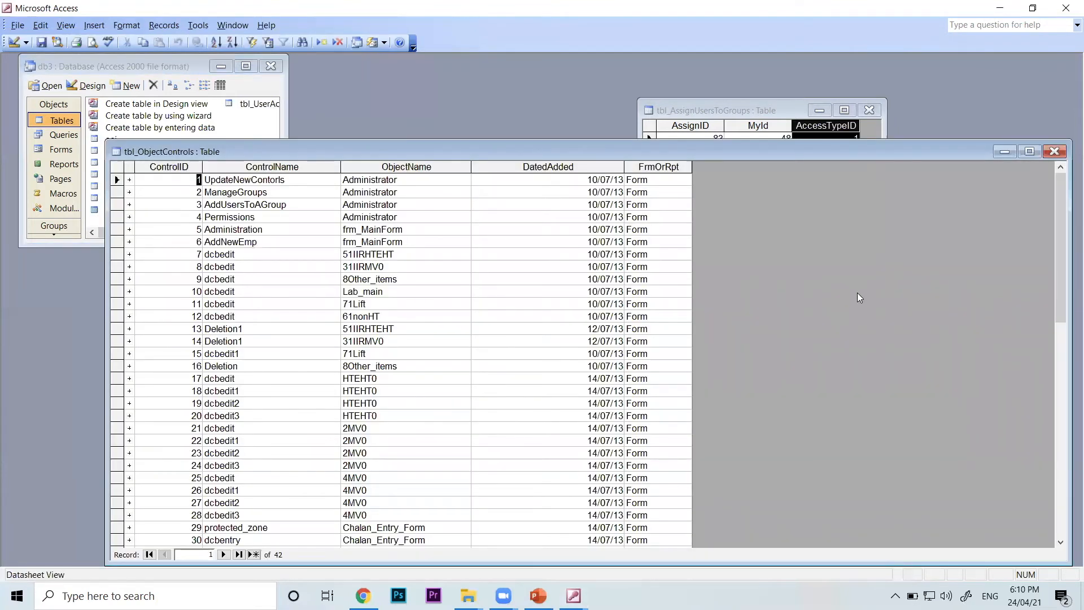
left_click(1053, 151)
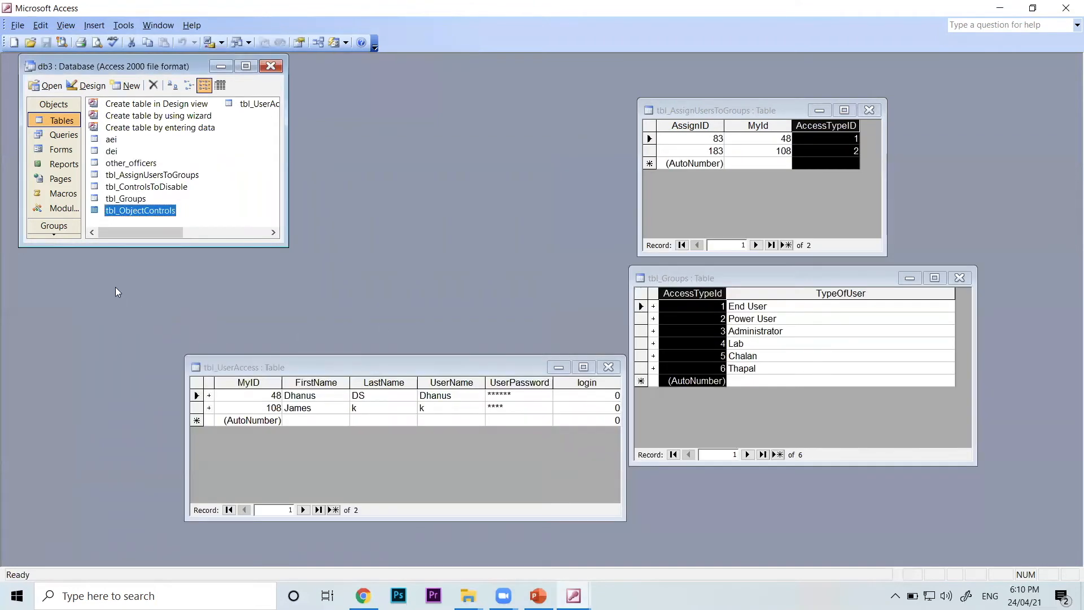
Open tbl_ControlsToDisable, shrink its window in width and height, and move it above tbl_UserAccess
left_click(175, 179)
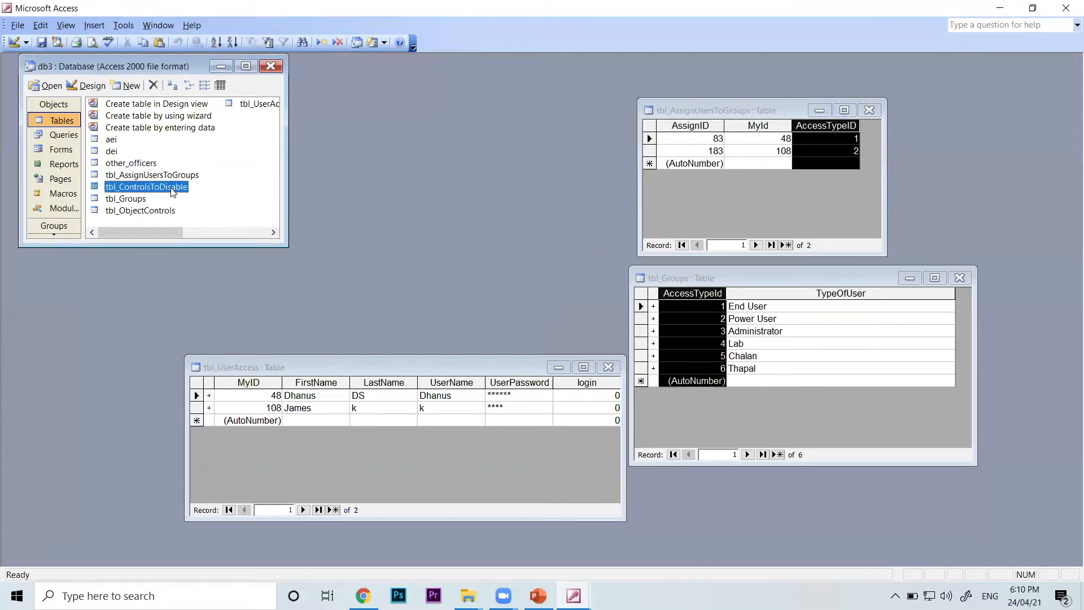
double_click(172, 187)
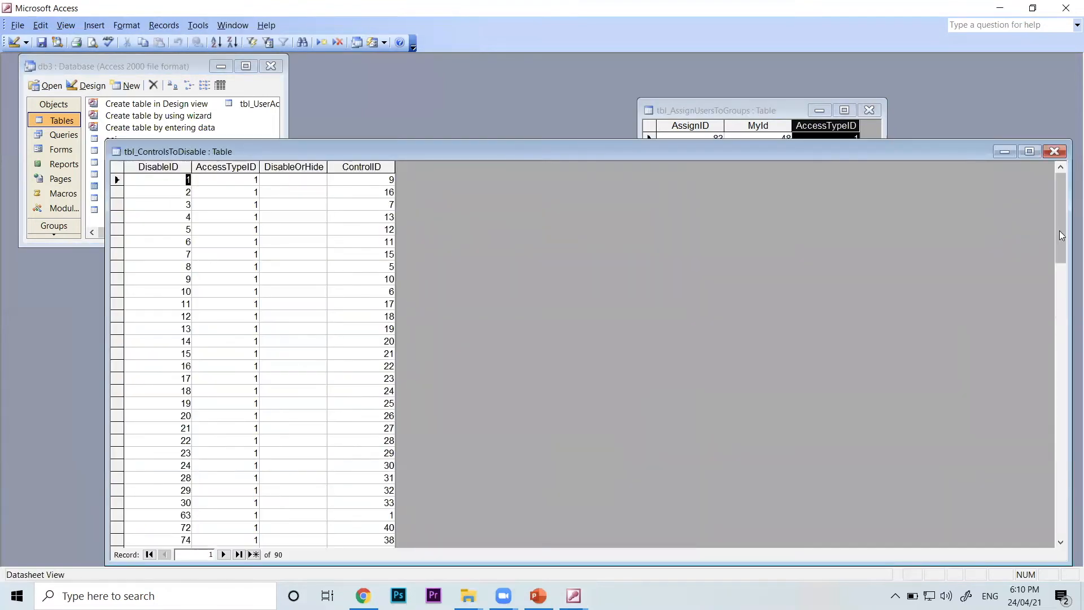
left_click_drag(1069, 234, 452, 307)
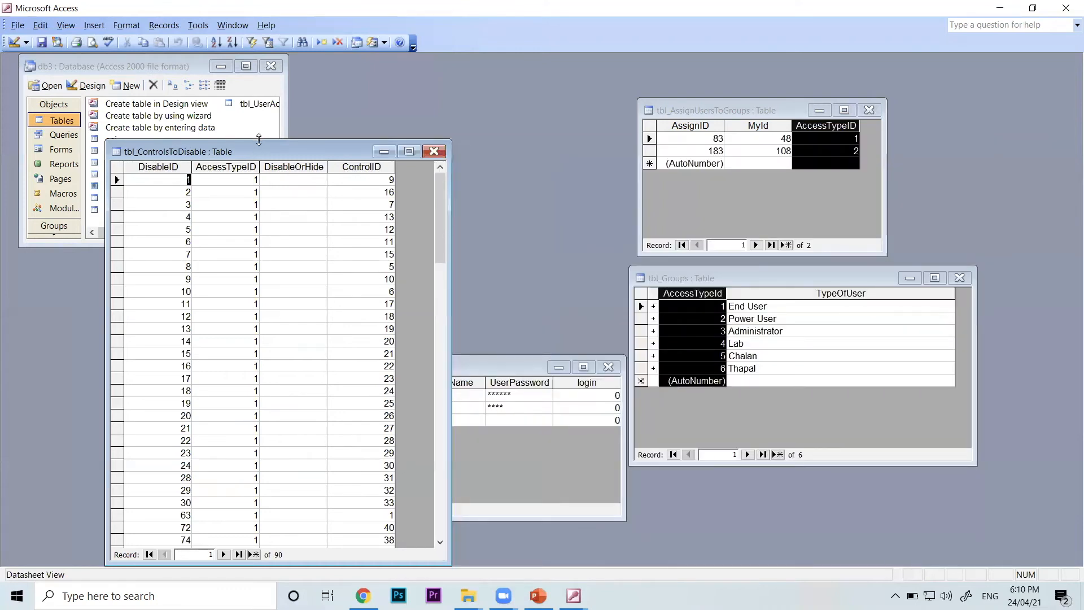
left_click_drag(259, 140, 254, 299)
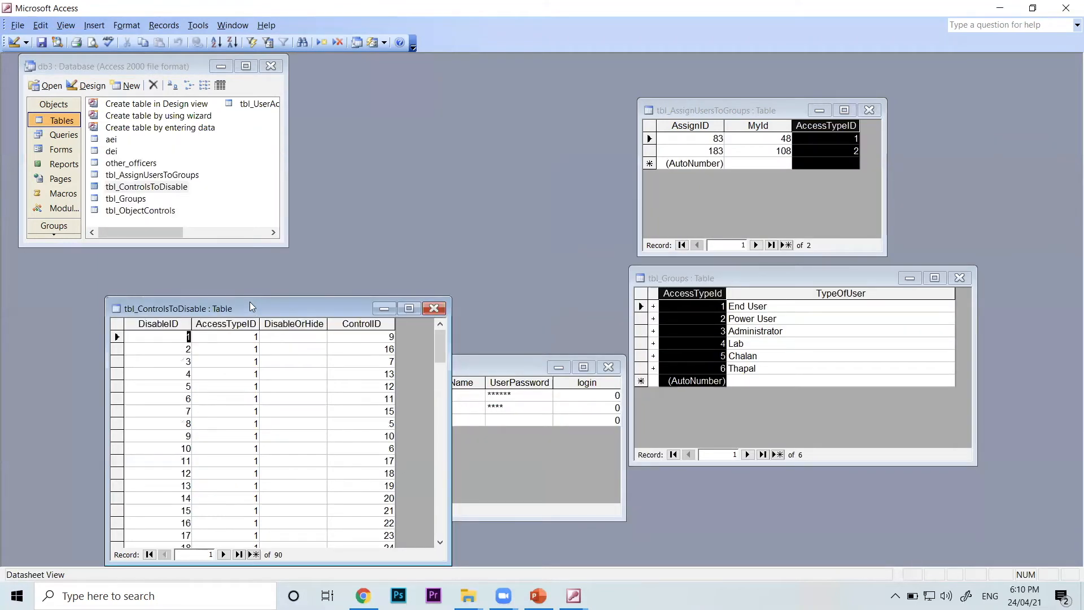
left_click_drag(250, 302, 412, 72)
Highlight the AccessTypeID column in tbl_ControlsToDisable, narrow its window to the columns and move it clear of the database window
left_click(392, 91)
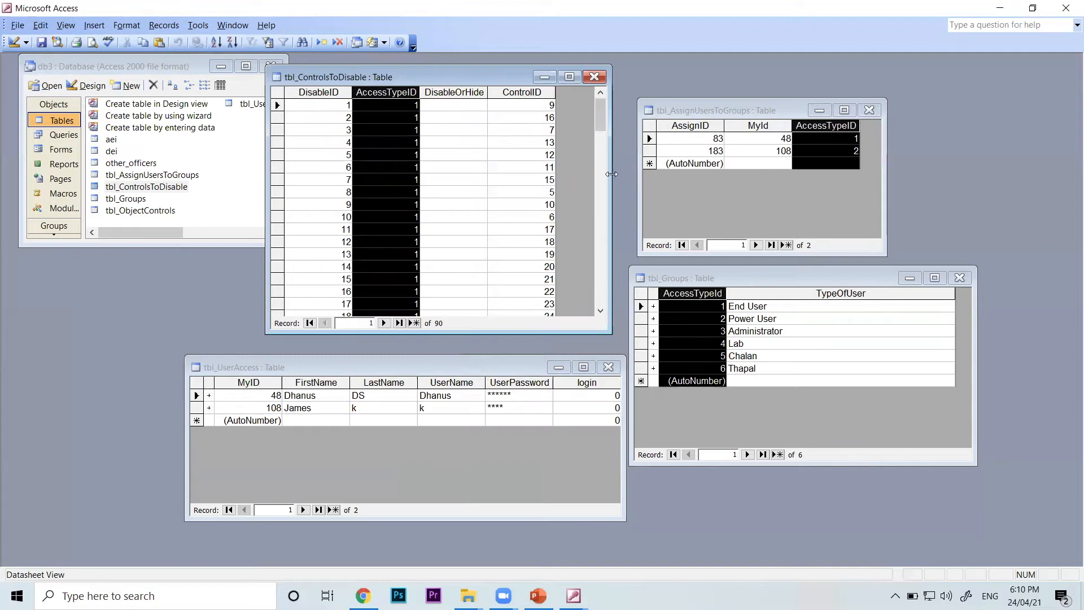
left_click_drag(612, 173, 577, 174)
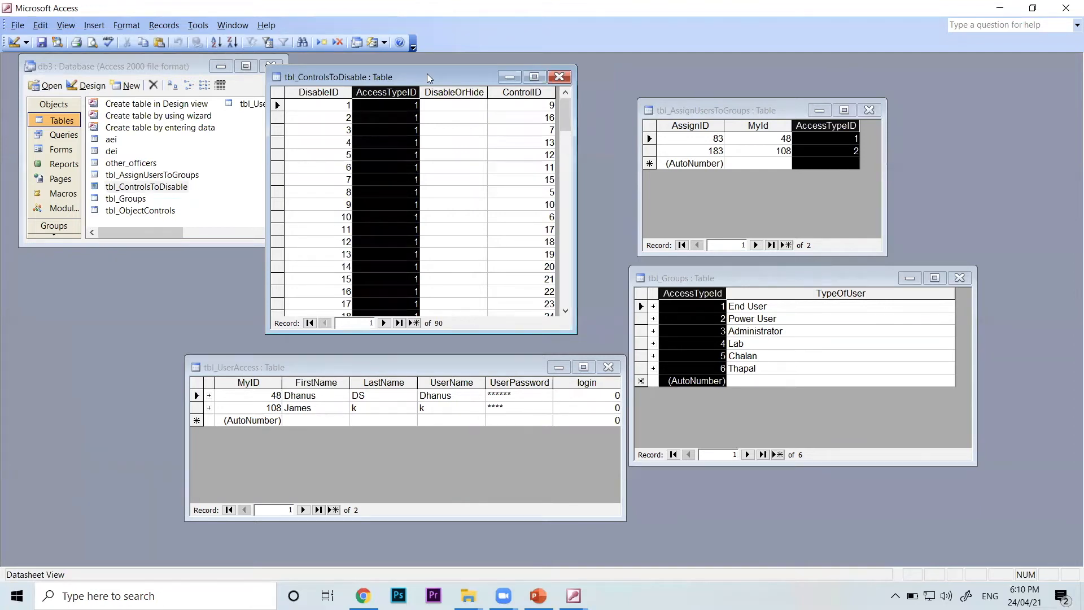
left_click_drag(427, 74, 471, 79)
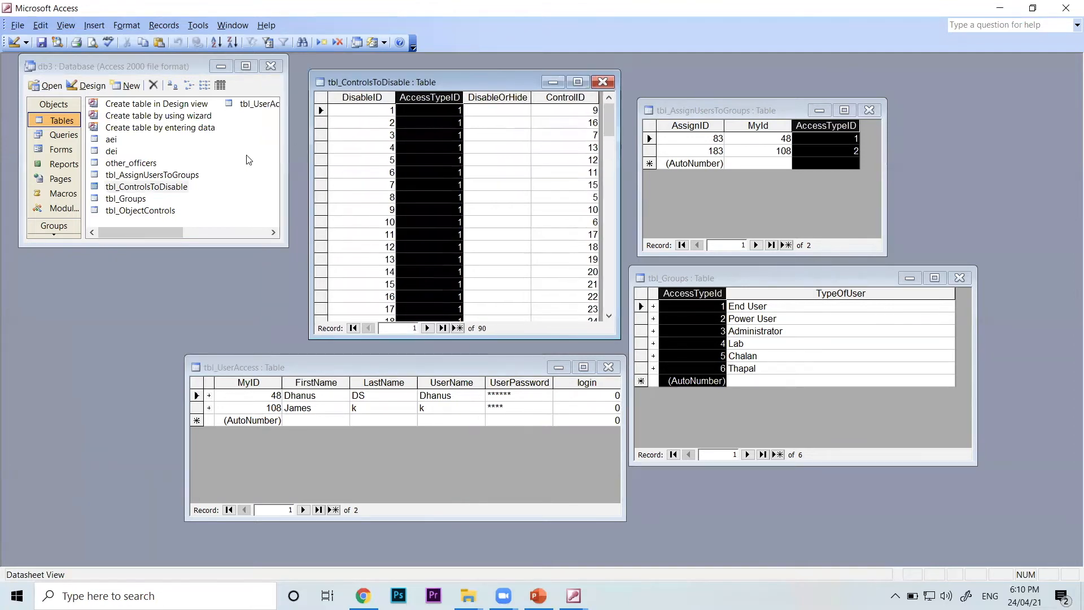
Open tbl_ObjectControls, narrow its window and place it over the database window beside tbl_ControlsToDisable
double_click(134, 213)
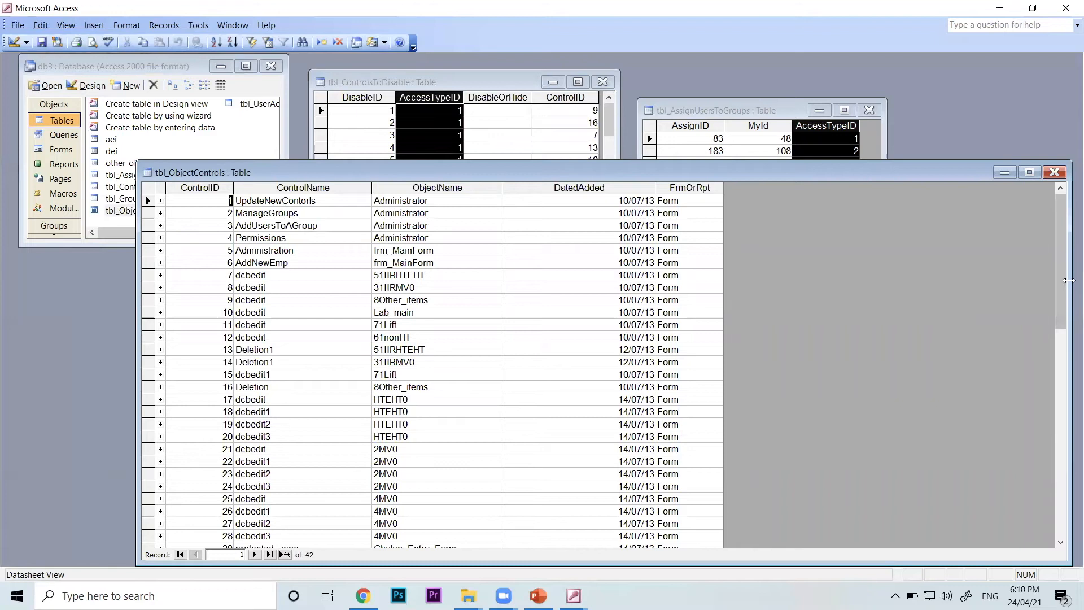
left_click_drag(1069, 280, 448, 280)
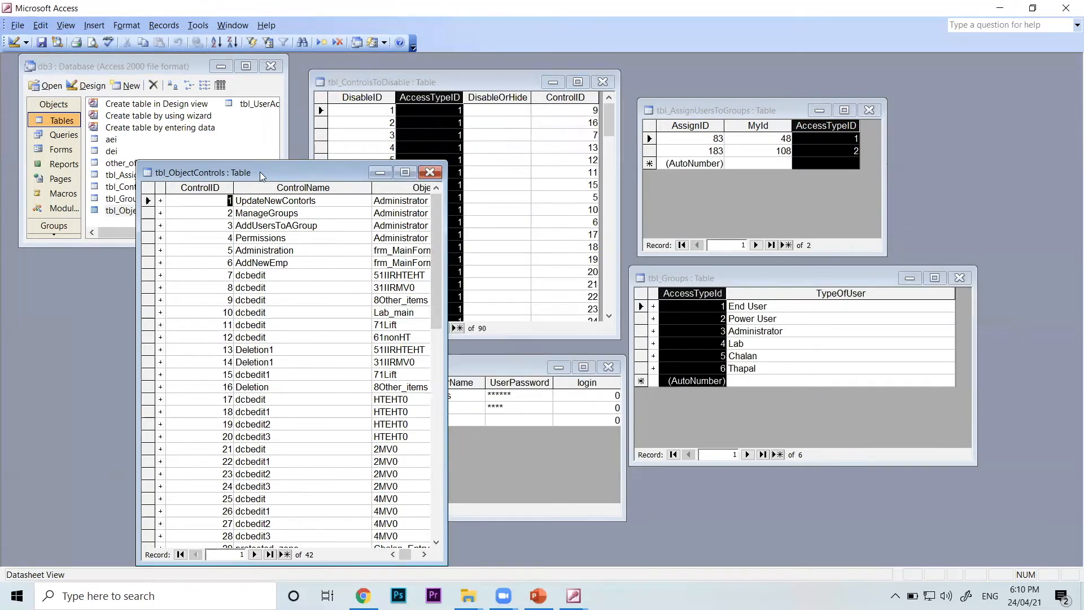
left_click_drag(260, 171, 133, 86)
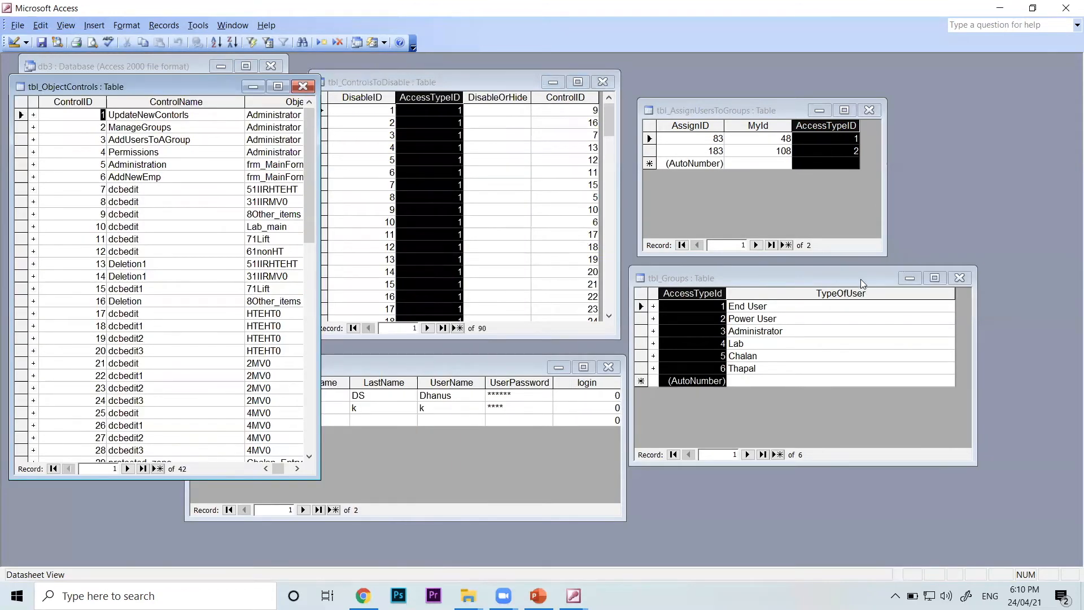
Spread out the tbl_Groups, tbl_AssignUsersToGroups, tbl_ControlsToDisable and tbl_UserAccess windows so their key columns no longer overlap
left_click_drag(861, 279, 951, 336)
left_click_drag(737, 111, 866, 113)
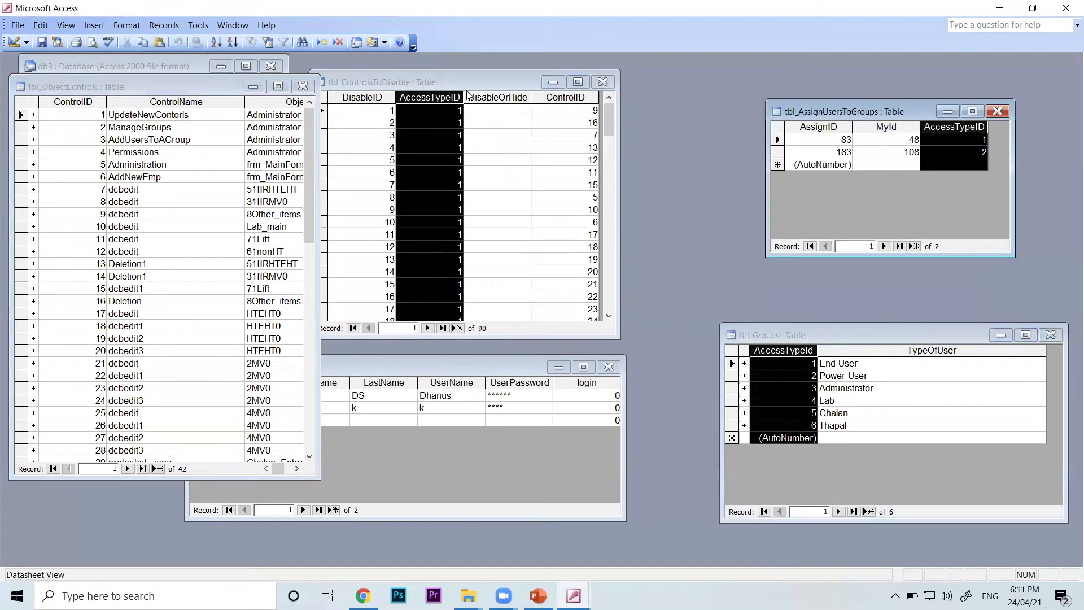
left_click(465, 81)
left_click_drag(465, 81, 587, 67)
left_click(490, 367)
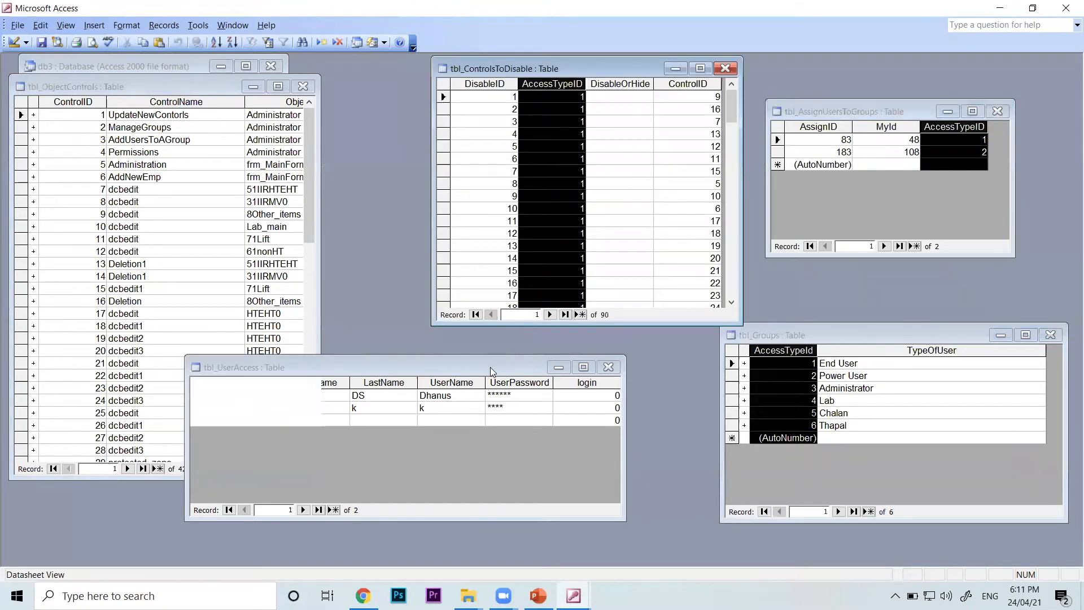
left_click_drag(490, 367, 563, 400)
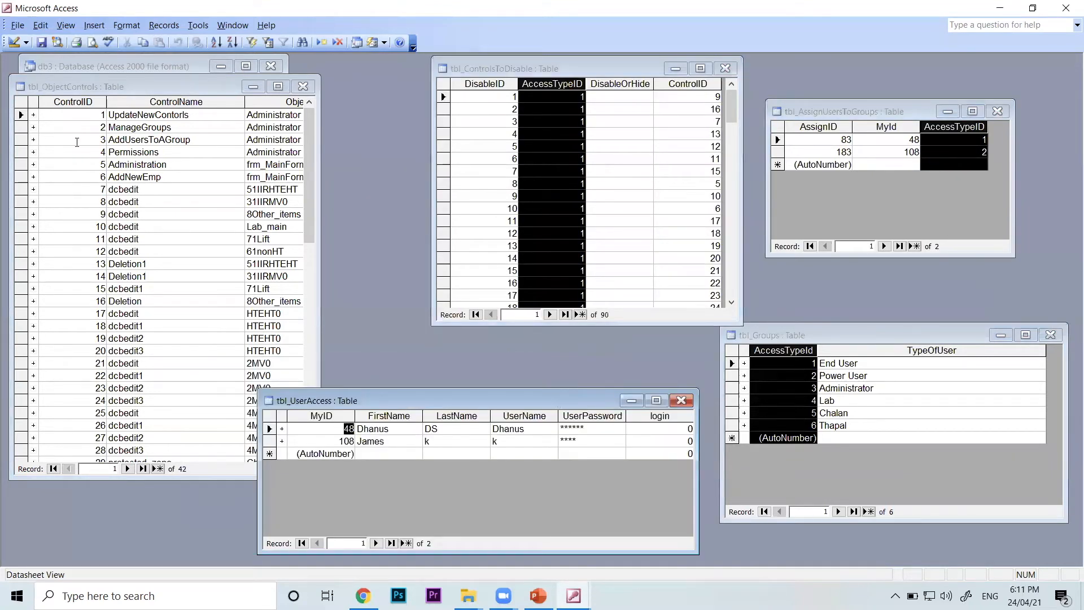
Highlight the ControlID columns in tbl_ObjectControls and tbl_ControlsToDisable, and move tbl_ControlsToDisable closer to tbl_ObjectControls
left_click(66, 102)
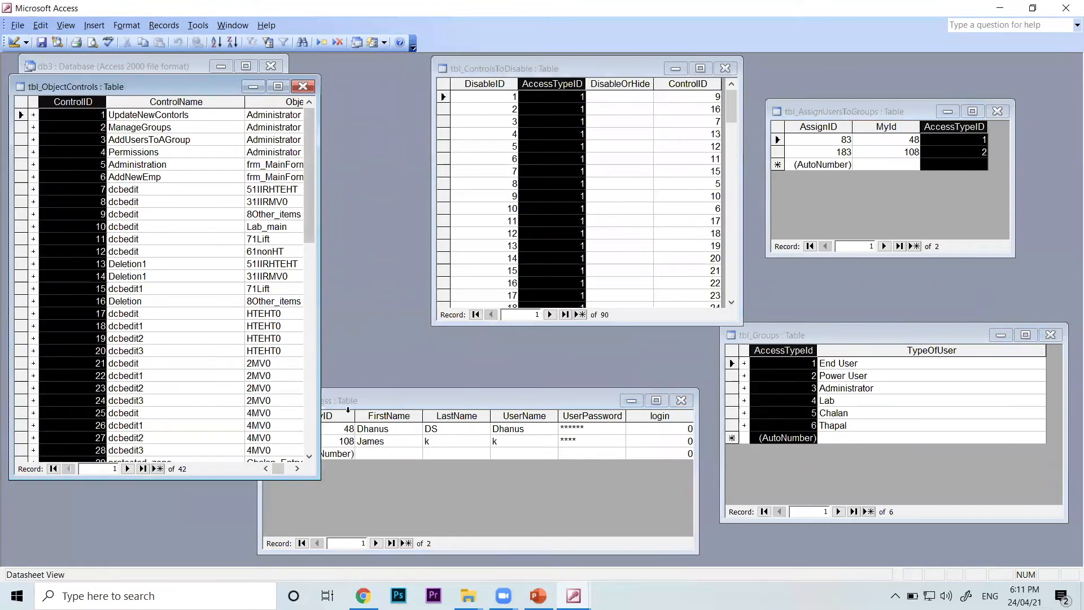
left_click(527, 400)
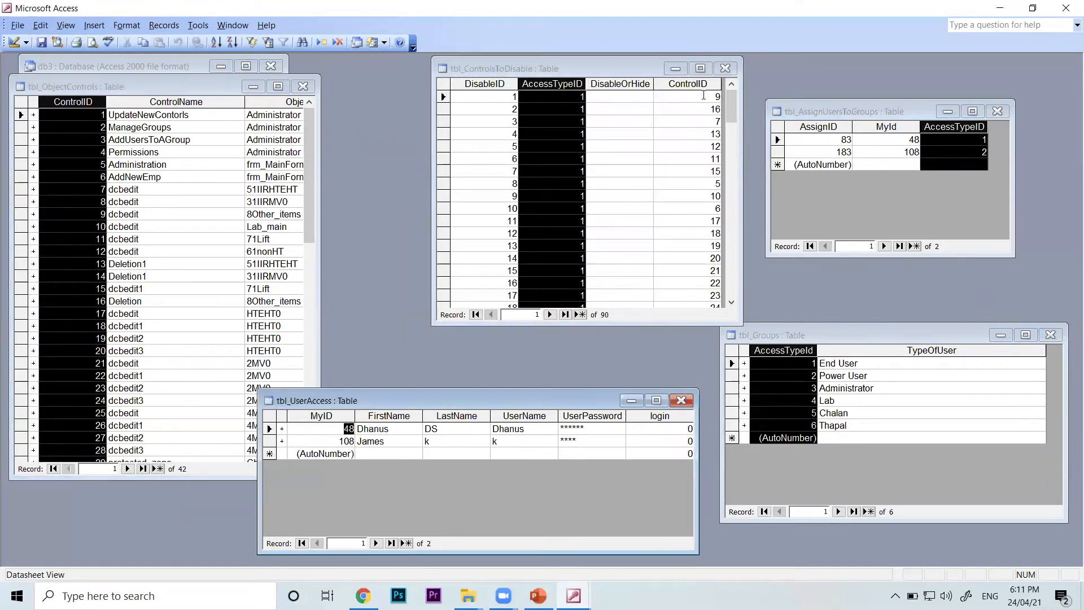
left_click(688, 83)
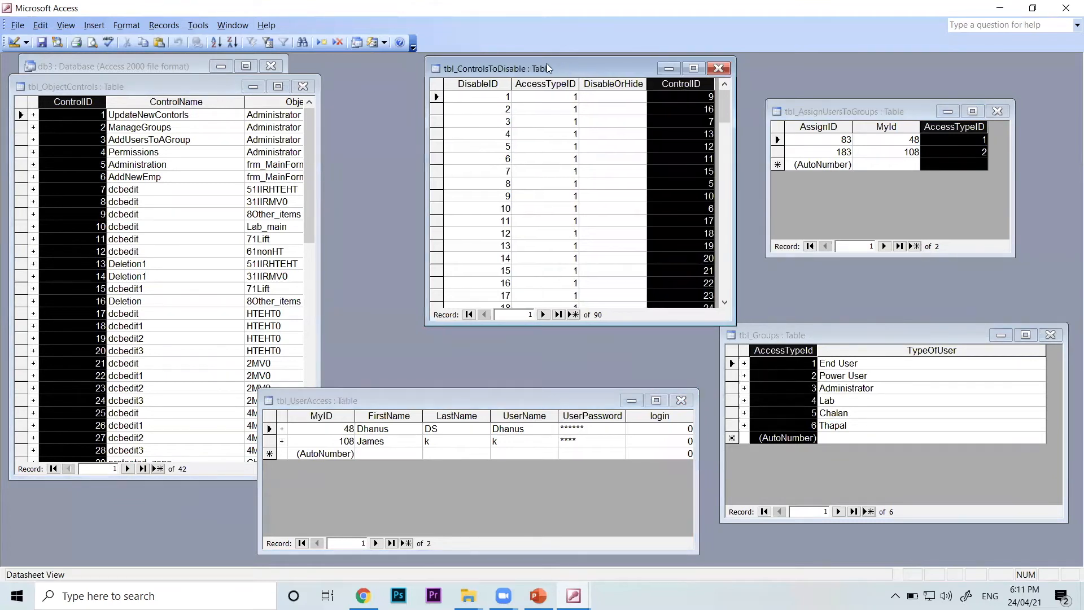
left_click_drag(546, 67, 453, 68)
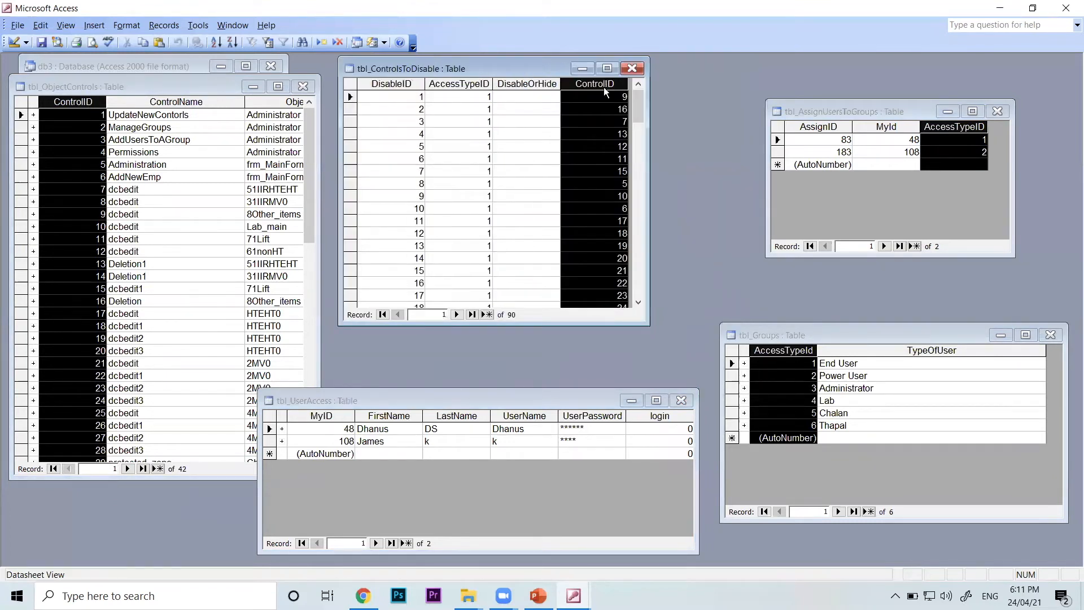
Highlight and compare MyID in tbl_UserAccess with tbl_AssignUsersToGroups, and AccessTypeID in tbl_Groups with tbl_AssignUsersToGroups
left_click(329, 416)
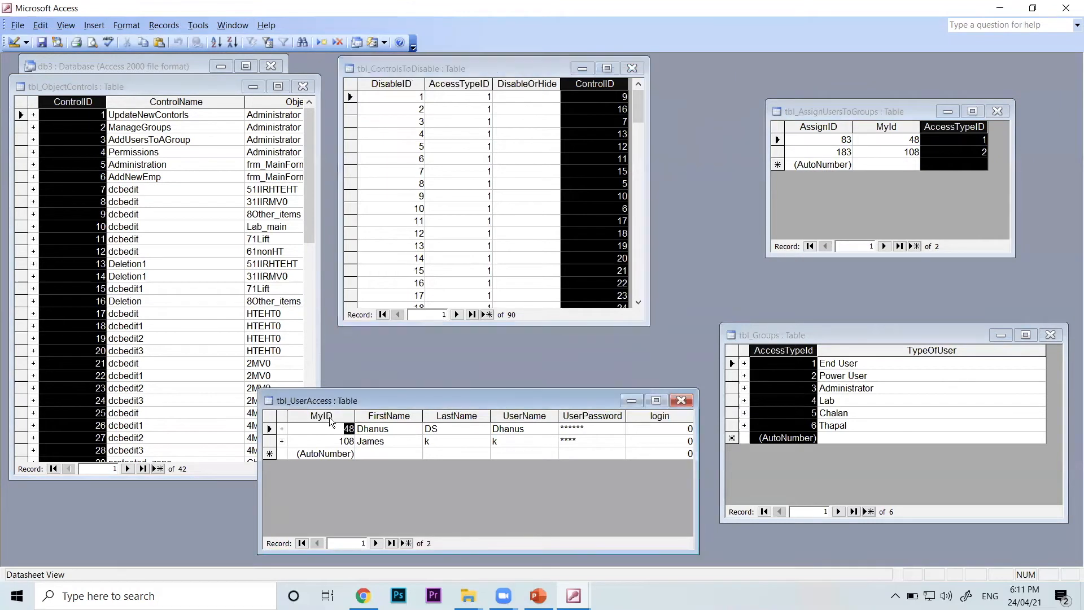
left_click(893, 124)
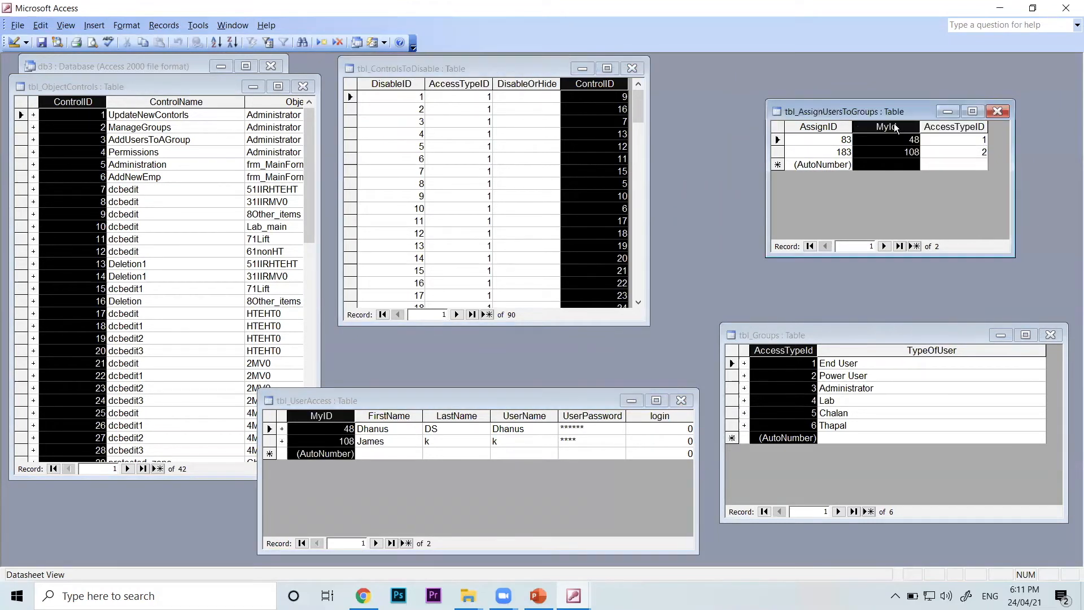
left_click(809, 351)
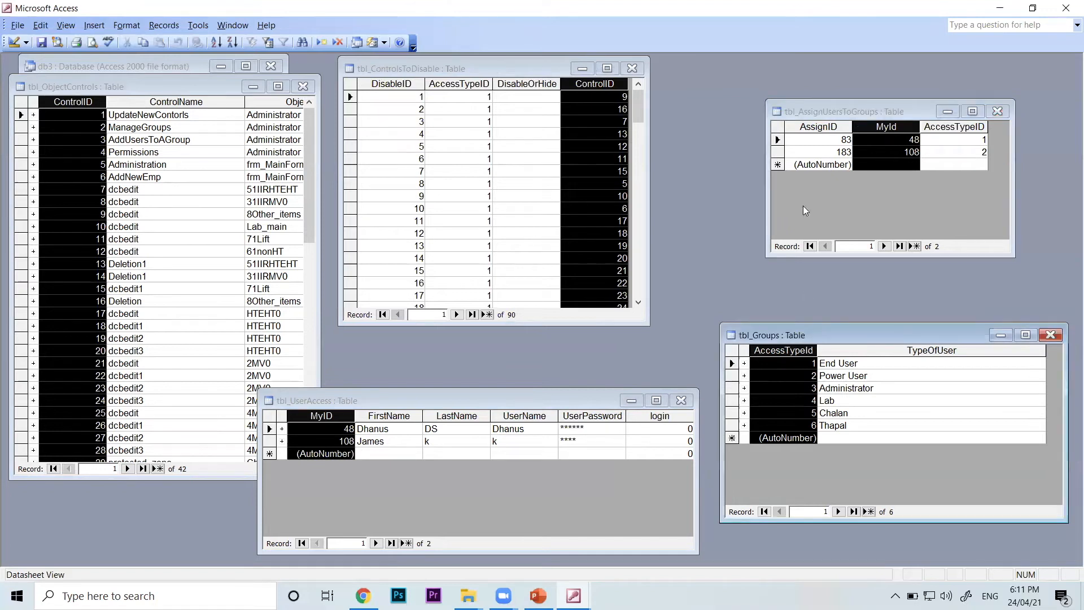
left_click(940, 126)
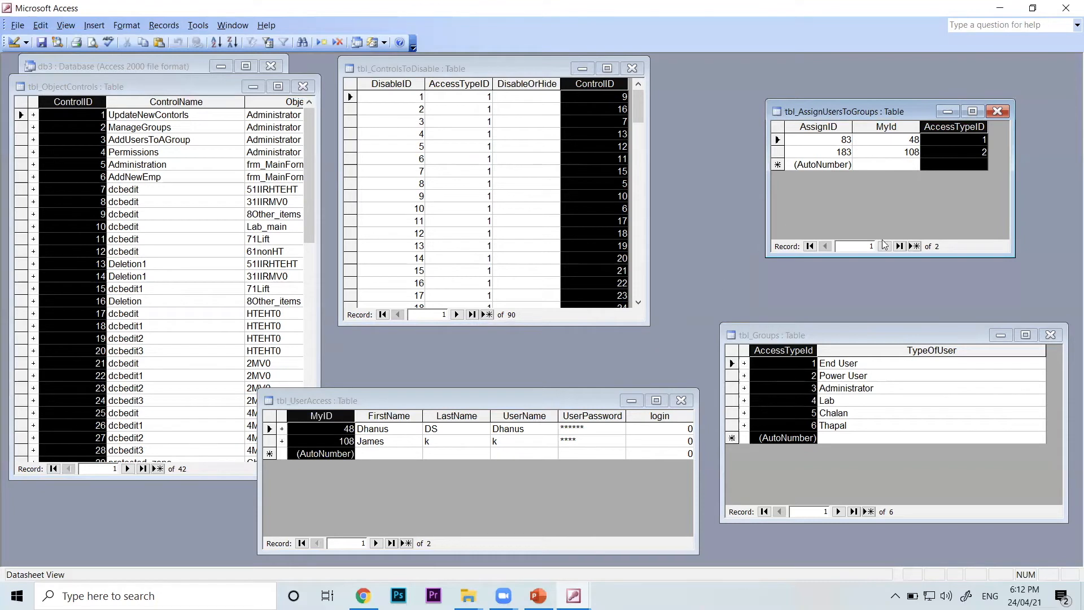
Close all the open table windows and maximize the db3 database window
left_click(1050, 335)
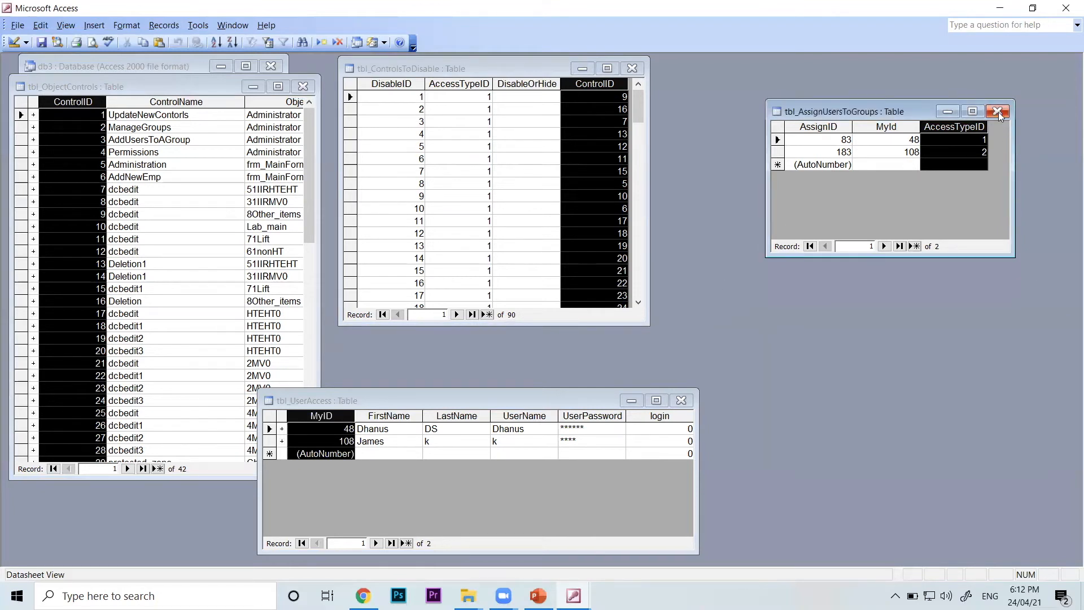
left_click(997, 112)
left_click(633, 69)
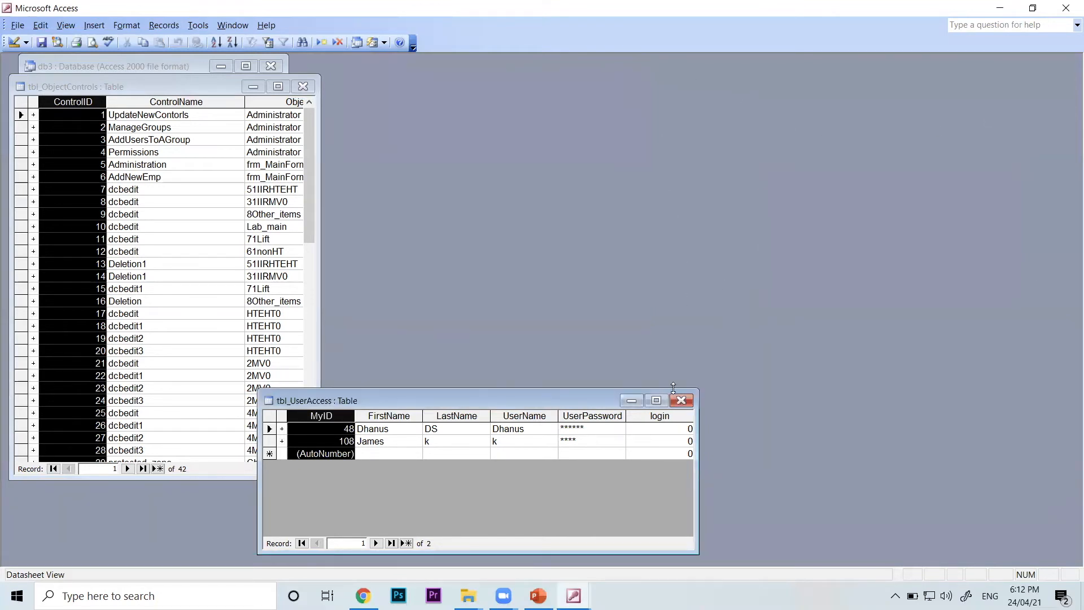
left_click(681, 402)
left_click(304, 87)
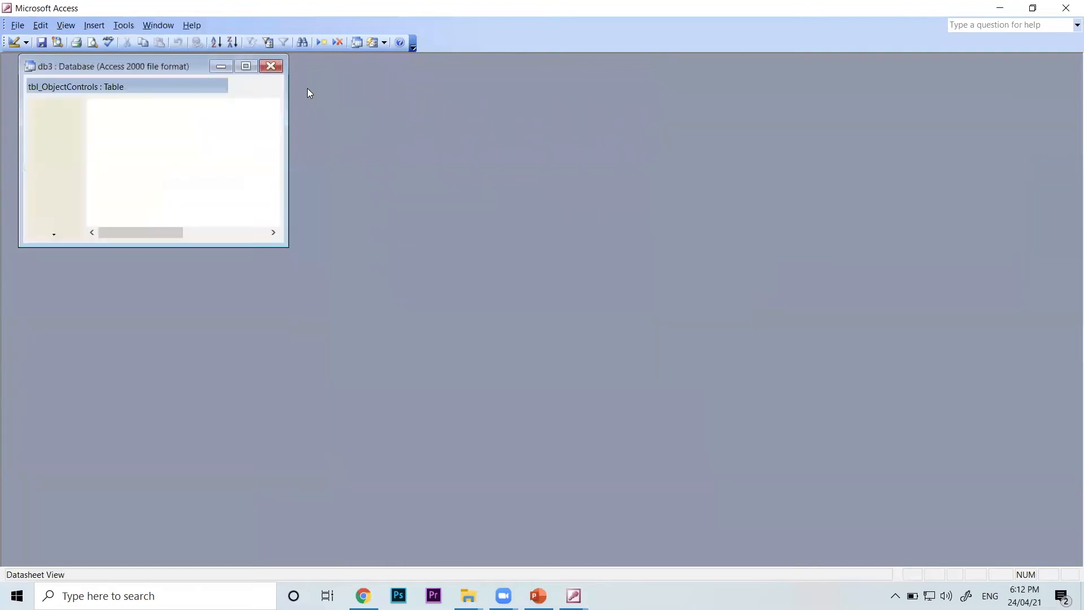
left_click(245, 67)
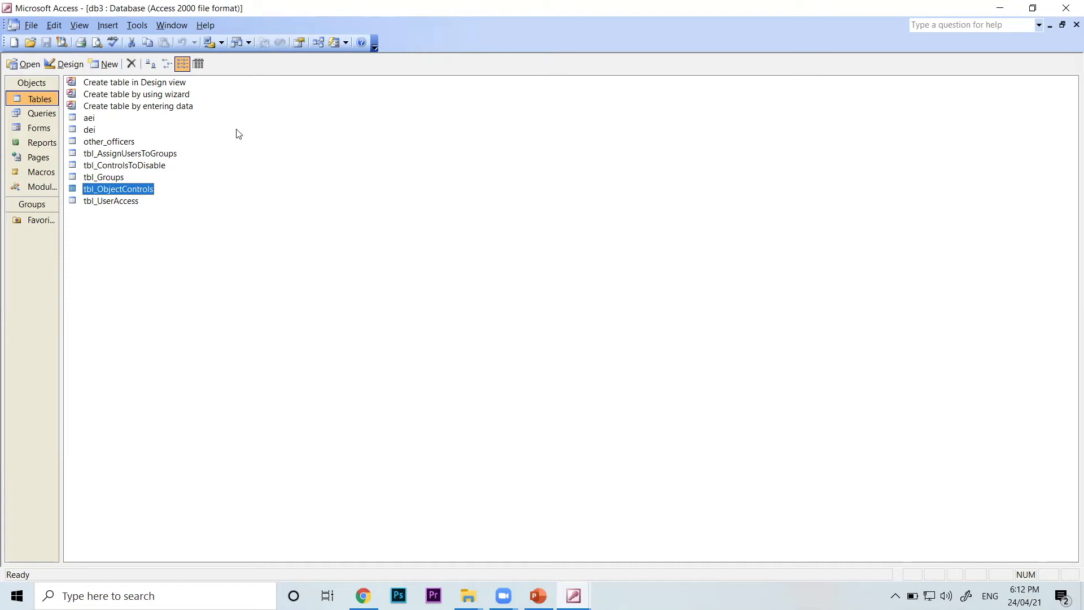
Open the Relationships diagram and move the other_officers and tbl_UserAccess boxes apart so their connecting line is clear
left_click(136, 25)
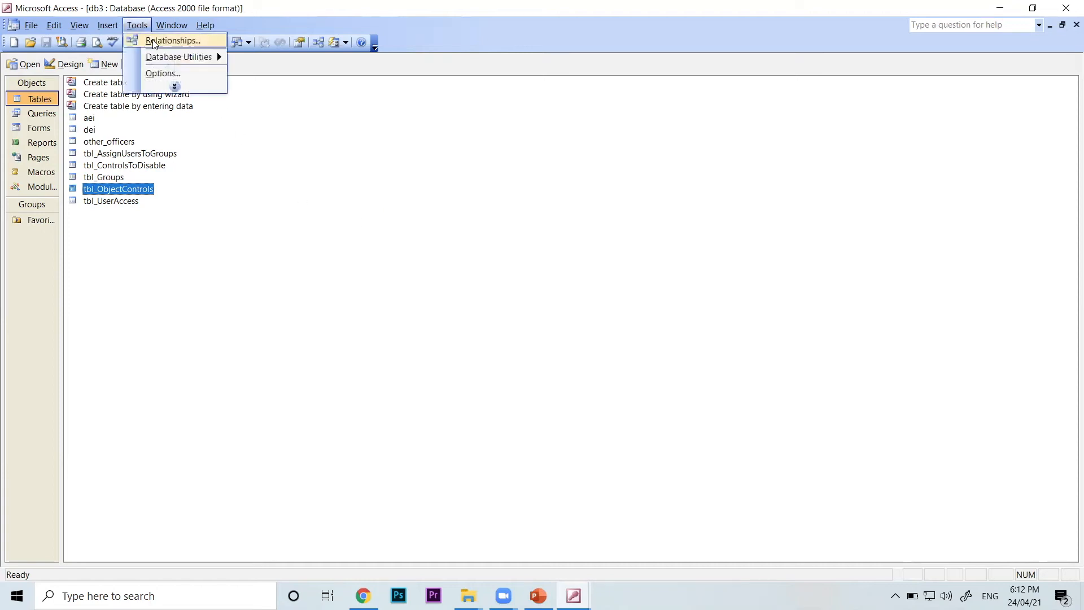
left_click(152, 40)
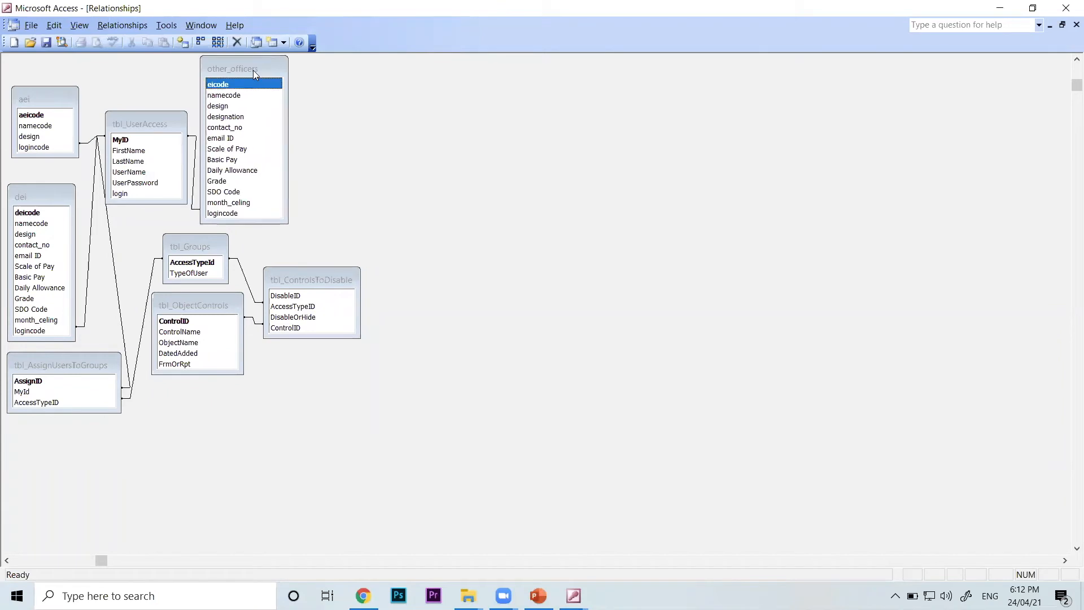
left_click_drag(253, 70, 393, 68)
left_click_drag(164, 124, 251, 90)
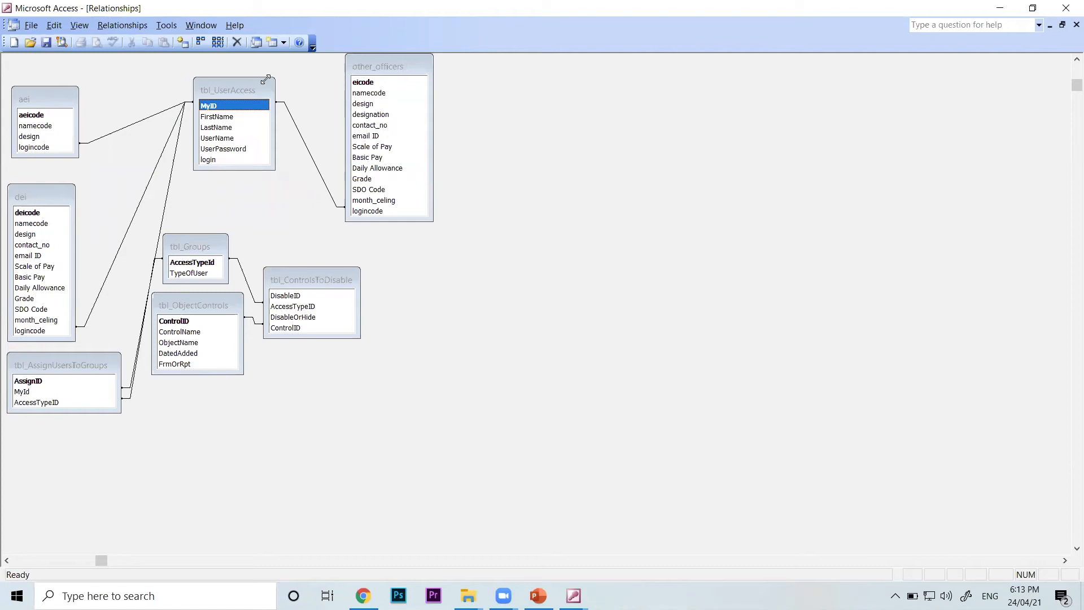
left_click_drag(396, 67, 538, 65)
left_click_drag(239, 89, 279, 86)
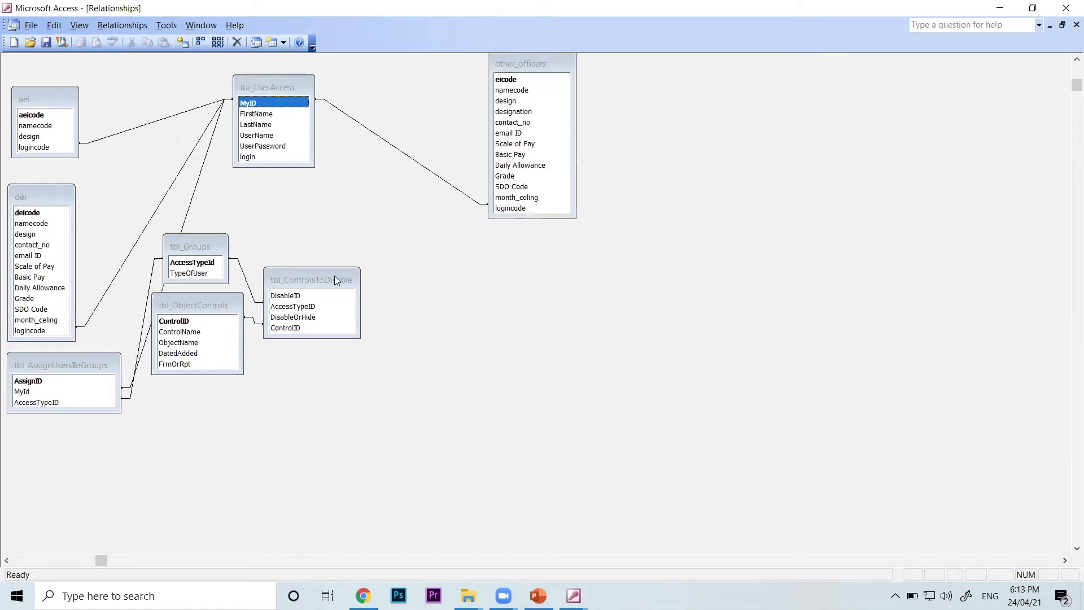
Reposition tbl_ControlsToDisable and tbl_ObjectControls side by side, below and between tbl_UserAccess and other_officers
left_click_drag(331, 278, 700, 283)
left_click_drag(221, 310, 911, 413)
left_click_drag(707, 282, 404, 286)
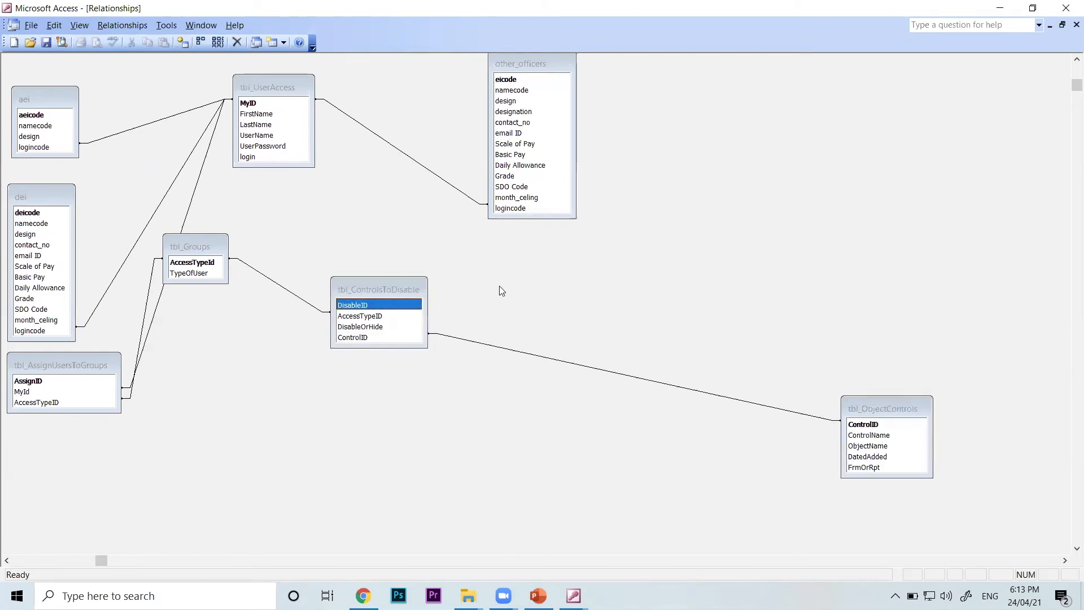
left_click(895, 408)
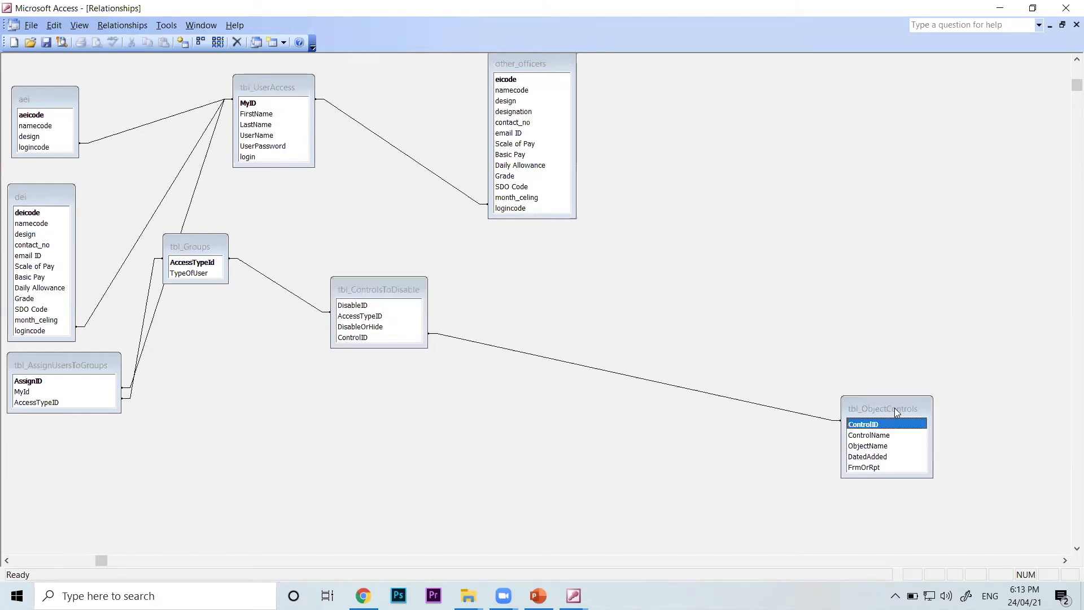
left_click_drag(894, 407, 524, 284)
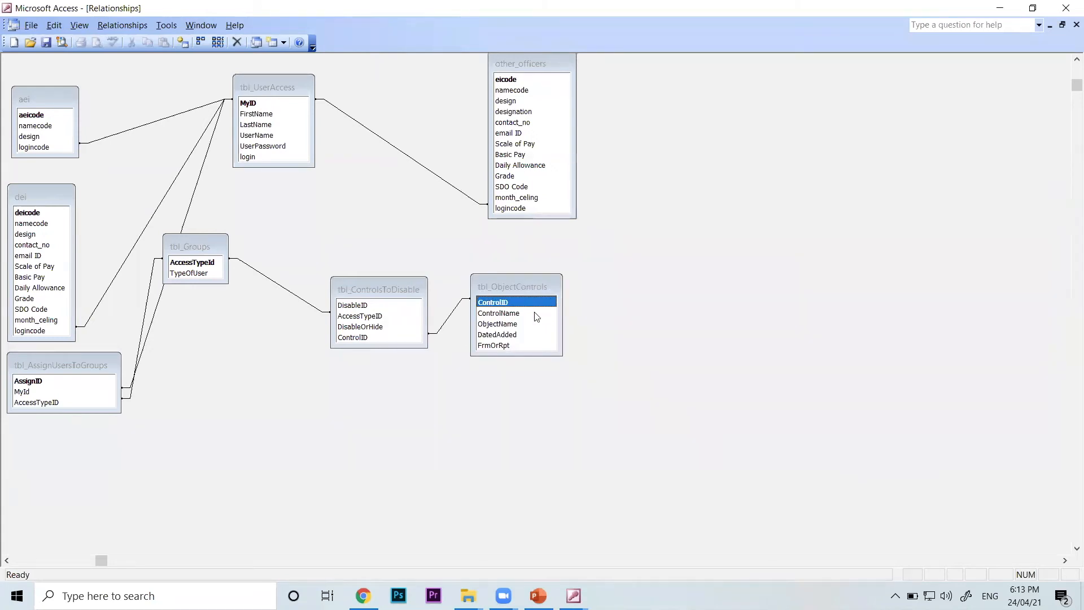
Move tbl_Groups beside tbl_ControlsToDisable and reposition tbl_UserAccess near the upper edge of the diagram, clear of the other tables
left_click_drag(201, 245, 280, 285)
left_click(271, 87)
left_click_drag(271, 87, 329, 103)
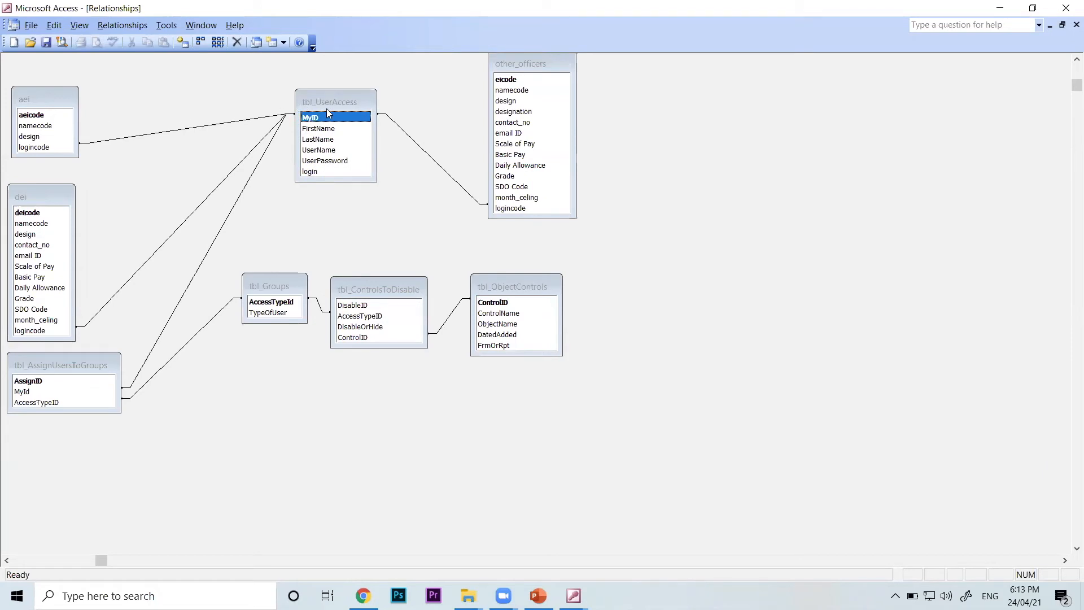
left_click_drag(326, 109, 260, 92)
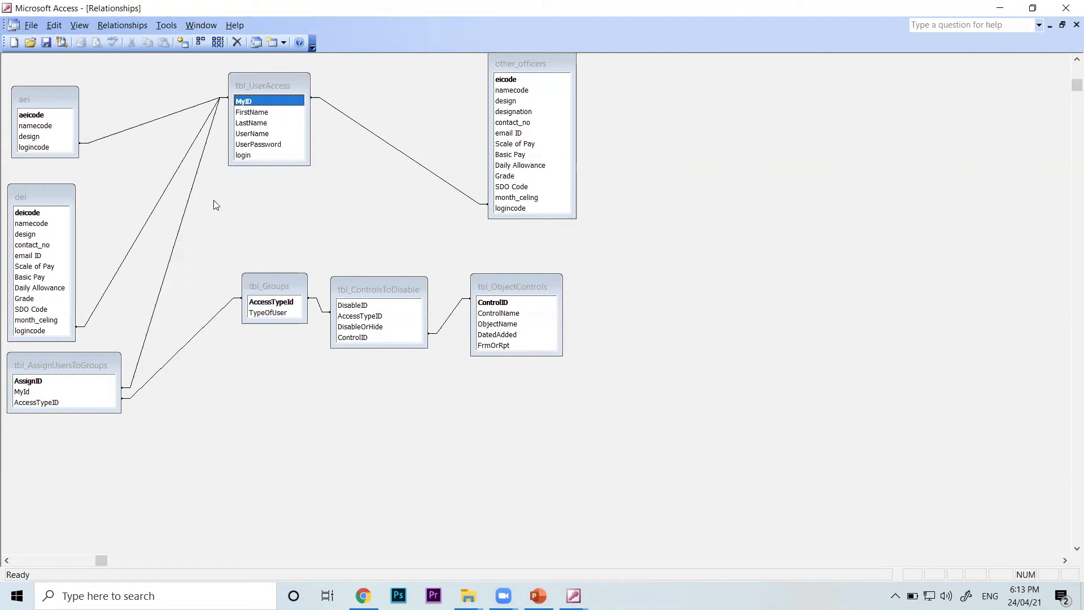
Move the aei, dei and tbl_AssignUsersToGroups boxes inward, stacked closer to tbl_UserAccess and tbl_Groups
left_click_drag(28, 92, 90, 83)
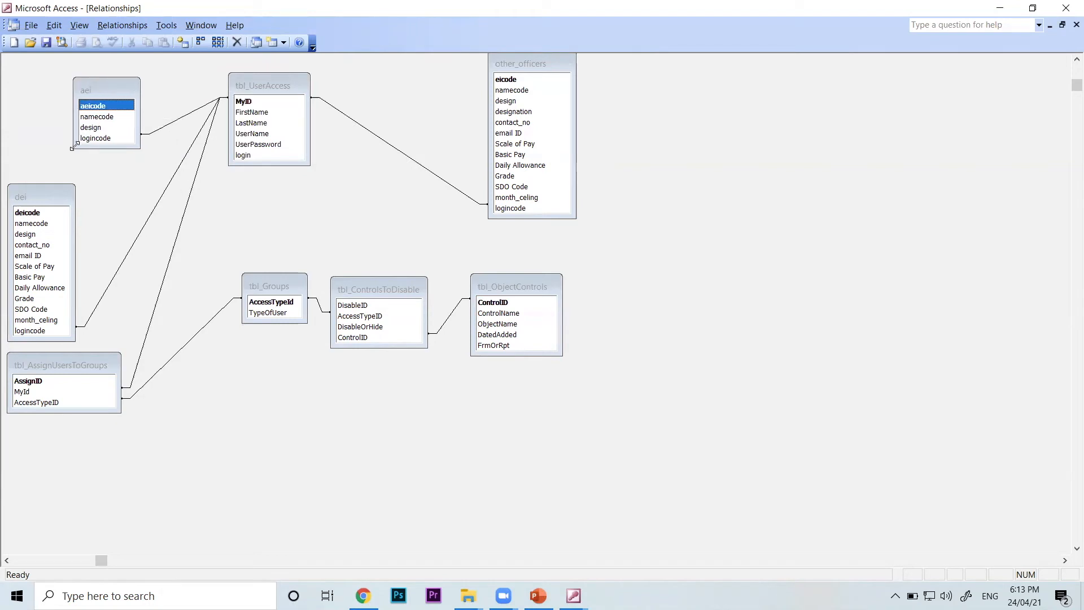
left_click_drag(63, 190, 116, 171)
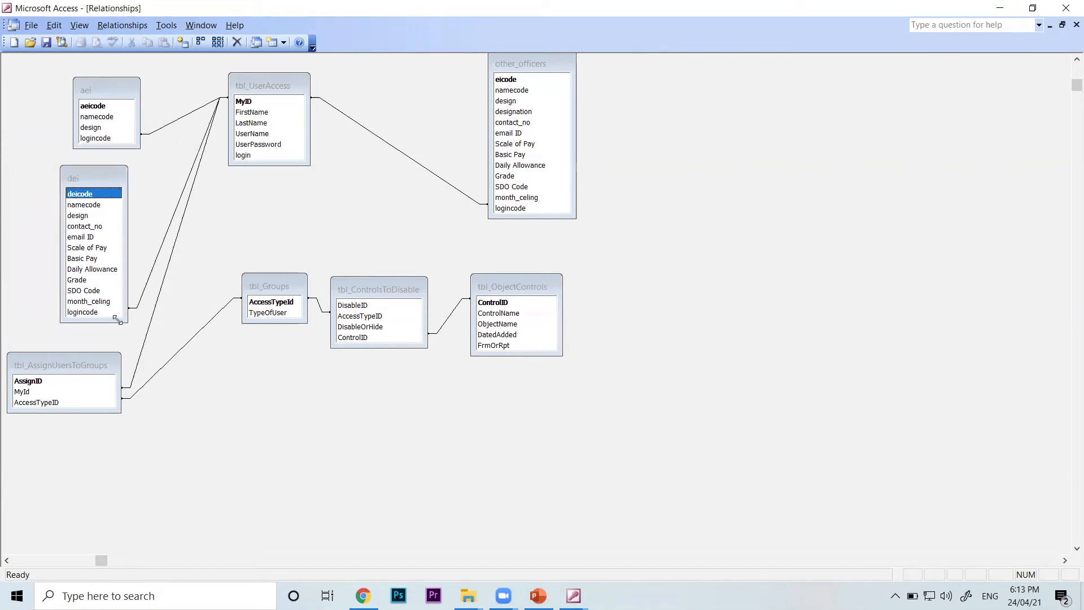
left_click(107, 364)
left_click_drag(150, 365, 195, 350)
Space out tbl_ControlsToDisable and tbl_ObjectControls, and delete the ControlID relationship between them
left_click_drag(375, 288, 387, 288)
left_click_drag(517, 286, 624, 284)
left_click_drag(403, 288, 408, 273)
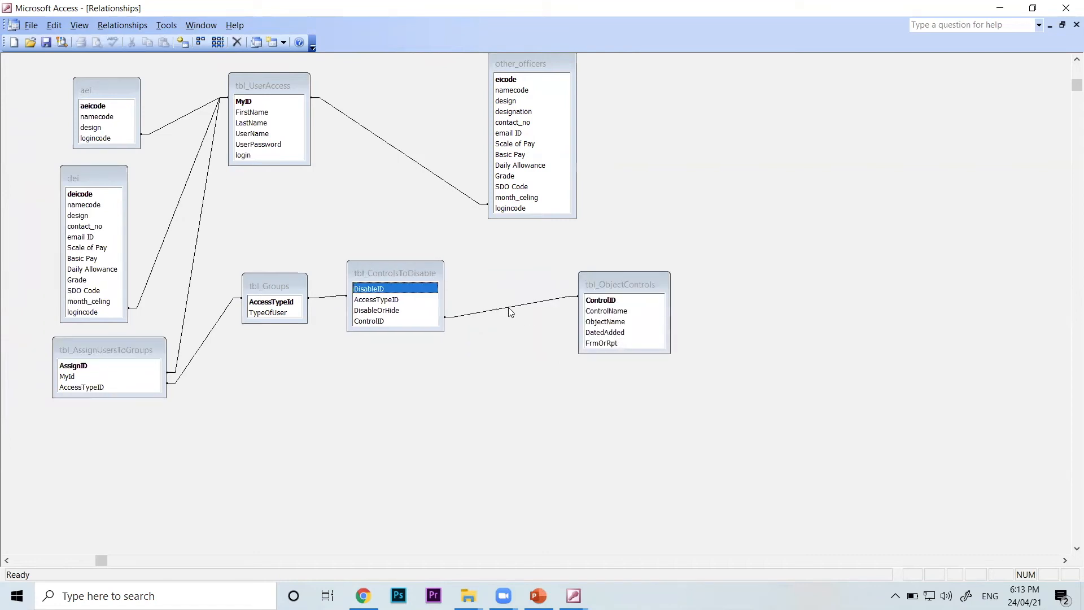
left_click(508, 307)
right_click(508, 307)
left_click(540, 332)
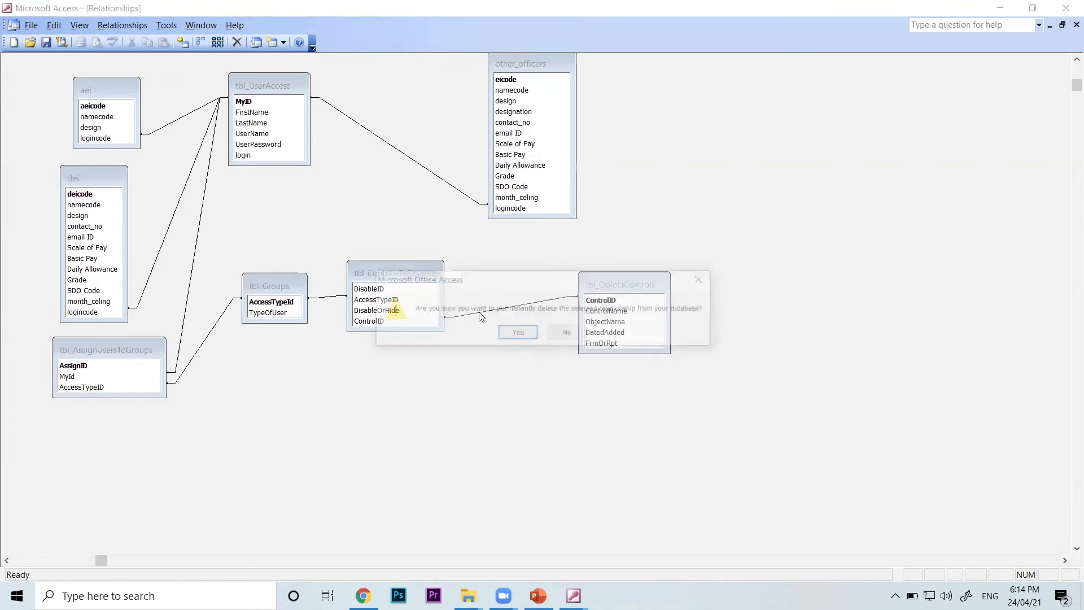
key("Return")
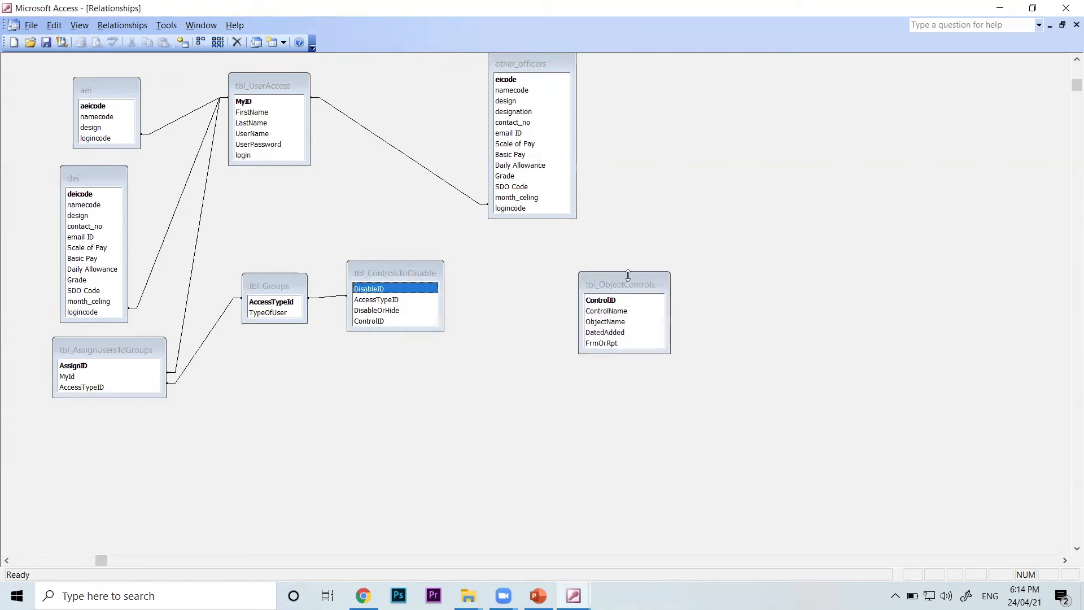
Bring tbl_ObjectControls closer to tbl_ControlsToDisable and create a relationship between their ControlID fields without enforcing referential integrity
left_click(610, 282)
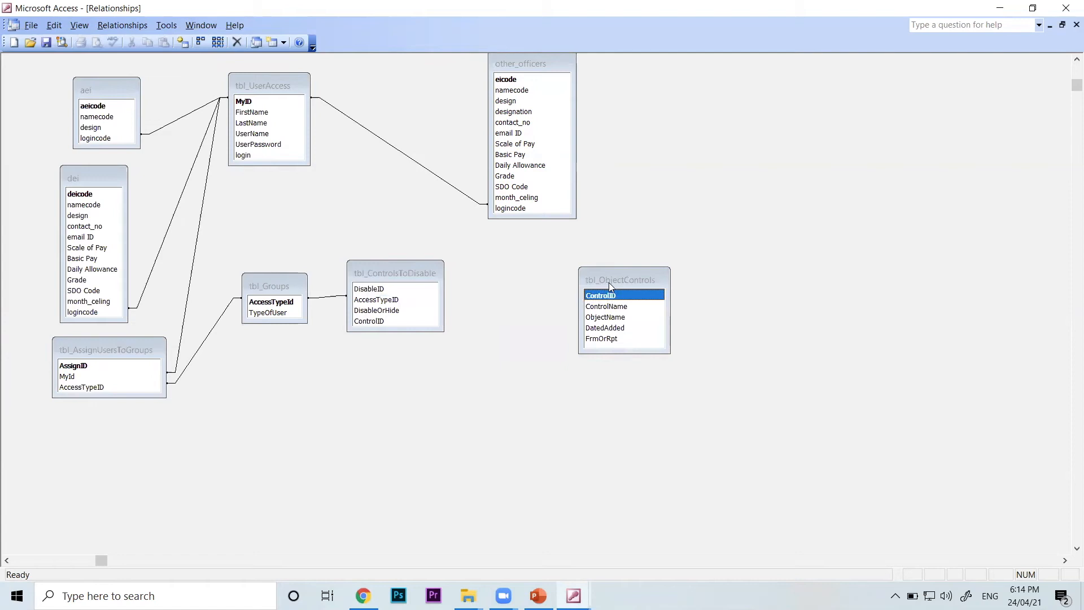
left_click_drag(608, 282, 523, 269)
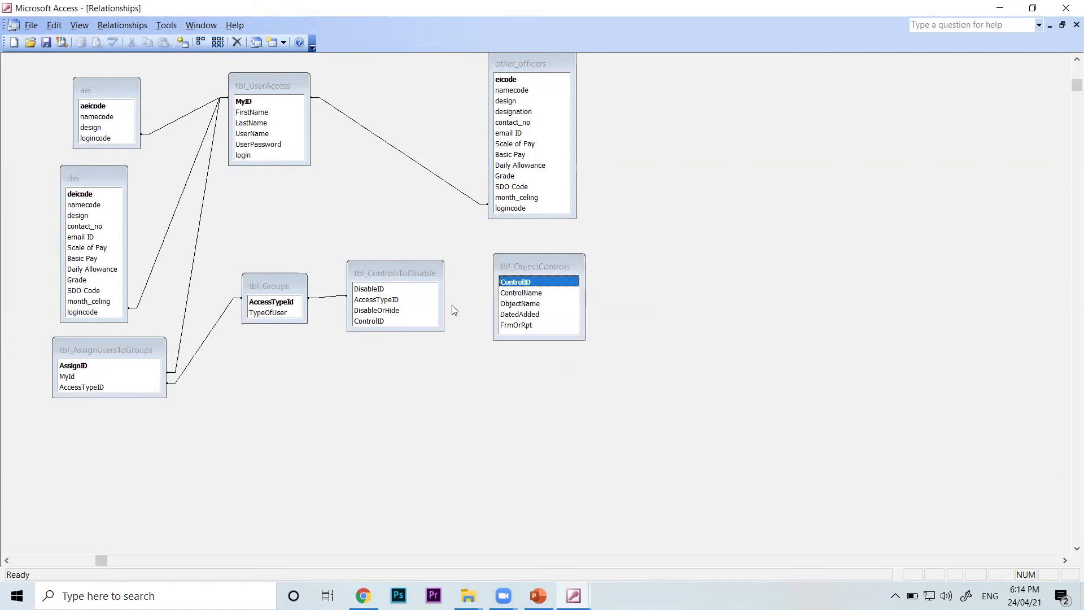
left_click(378, 320)
left_click(516, 282)
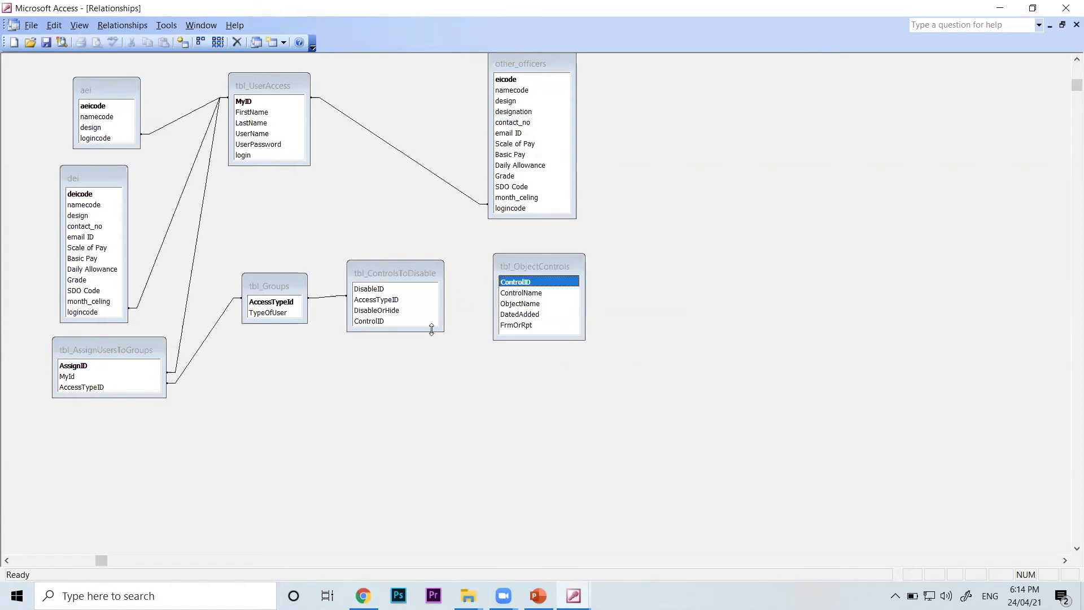
left_click(376, 321)
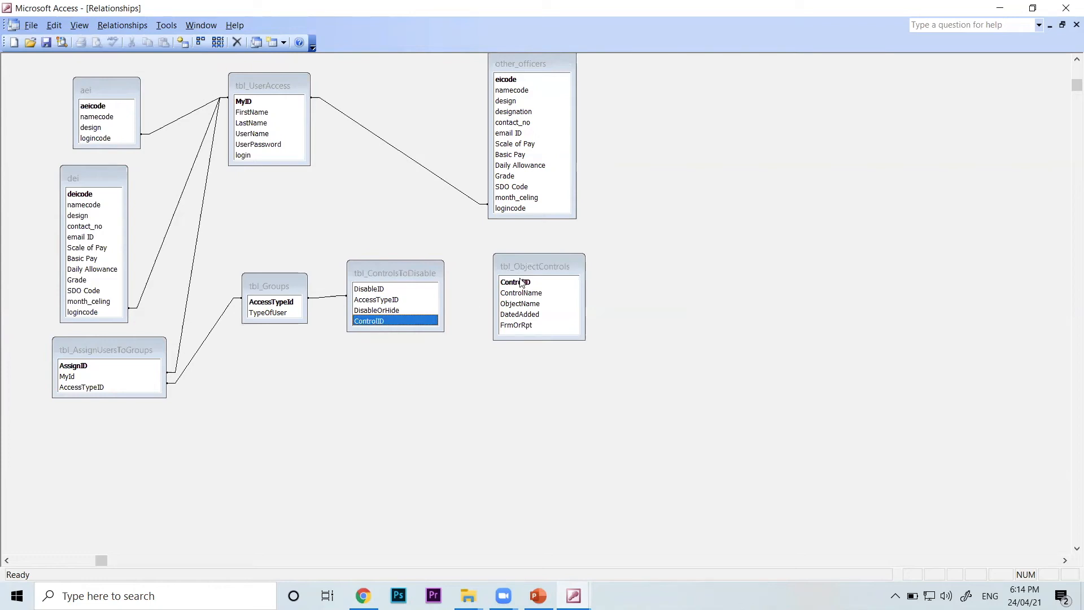
left_click_drag(434, 323, 518, 282)
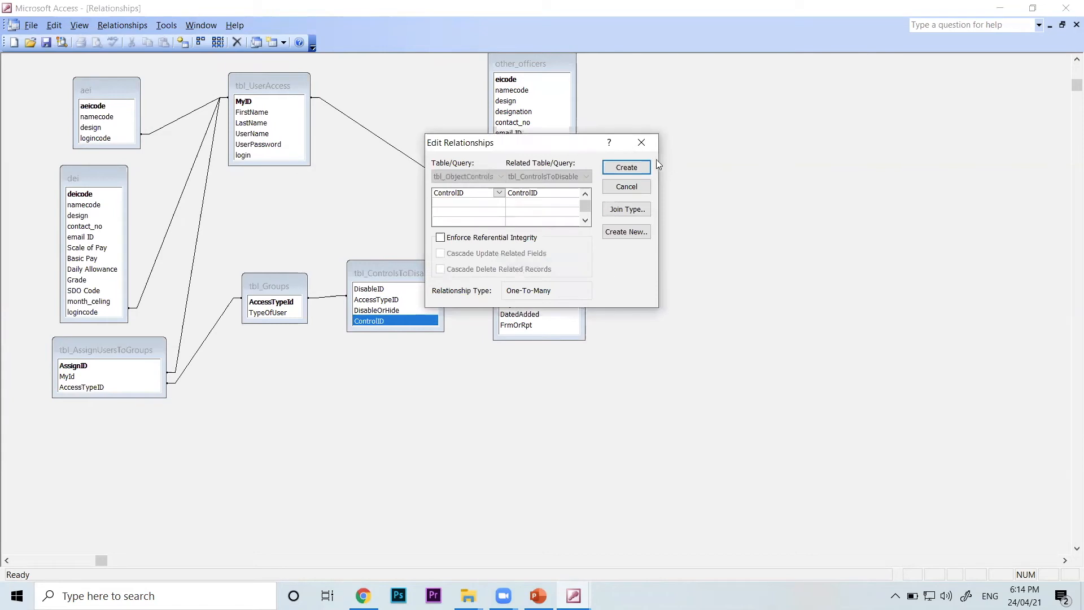
left_click(644, 168)
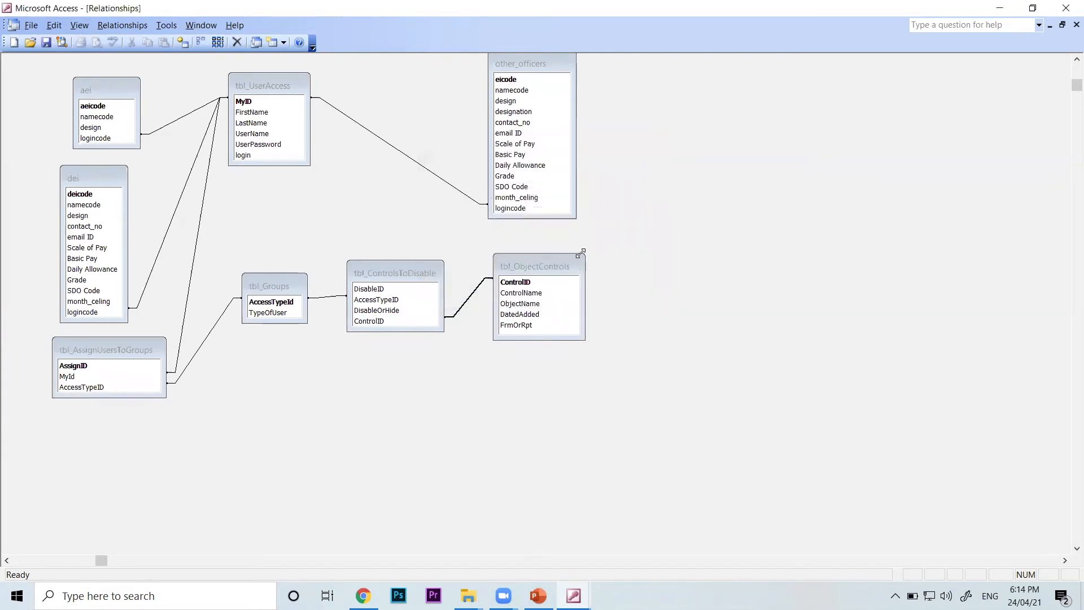
Space out tbl_ControlsToDisable and tbl_ObjectControls, and delete and recreate the AccessTypeID relationship between tbl_Groups and tbl_ControlsToDisable
left_click_drag(570, 271, 649, 263)
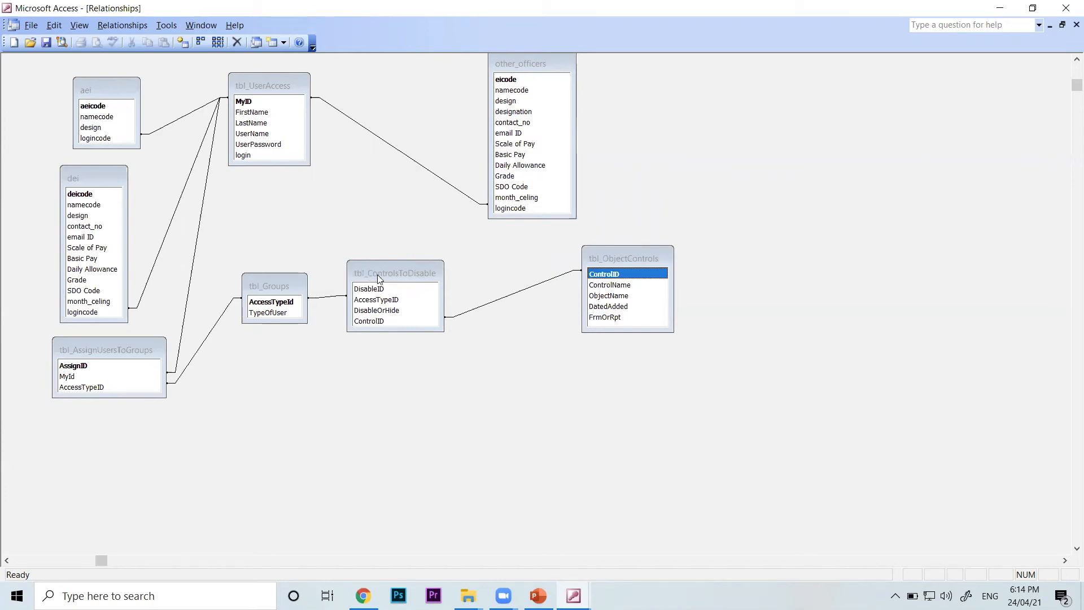
left_click_drag(377, 274, 445, 265)
left_click(361, 294)
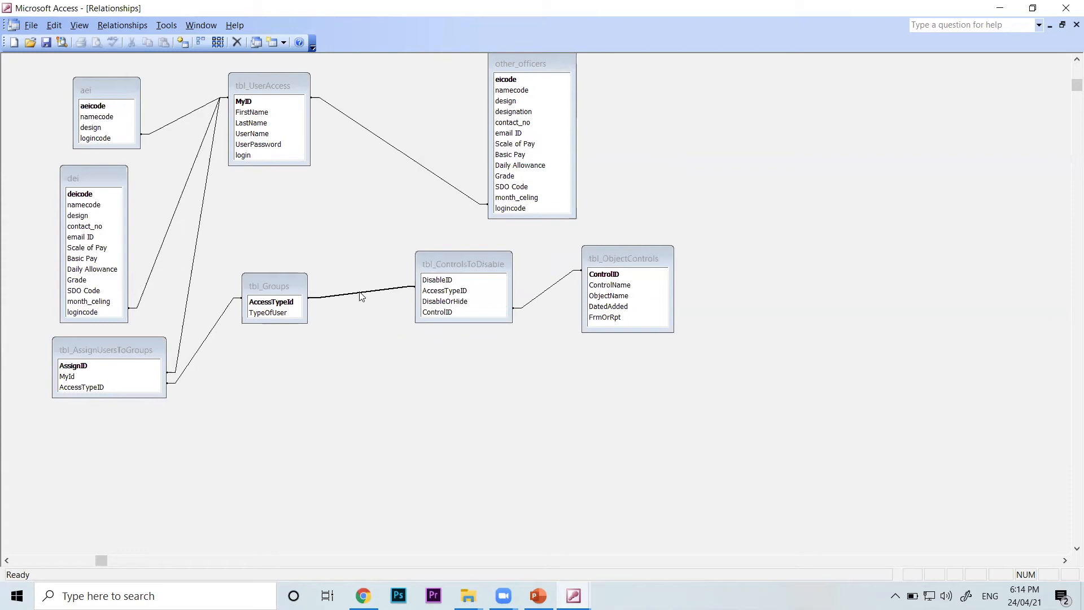
right_click(361, 294)
left_click(395, 317)
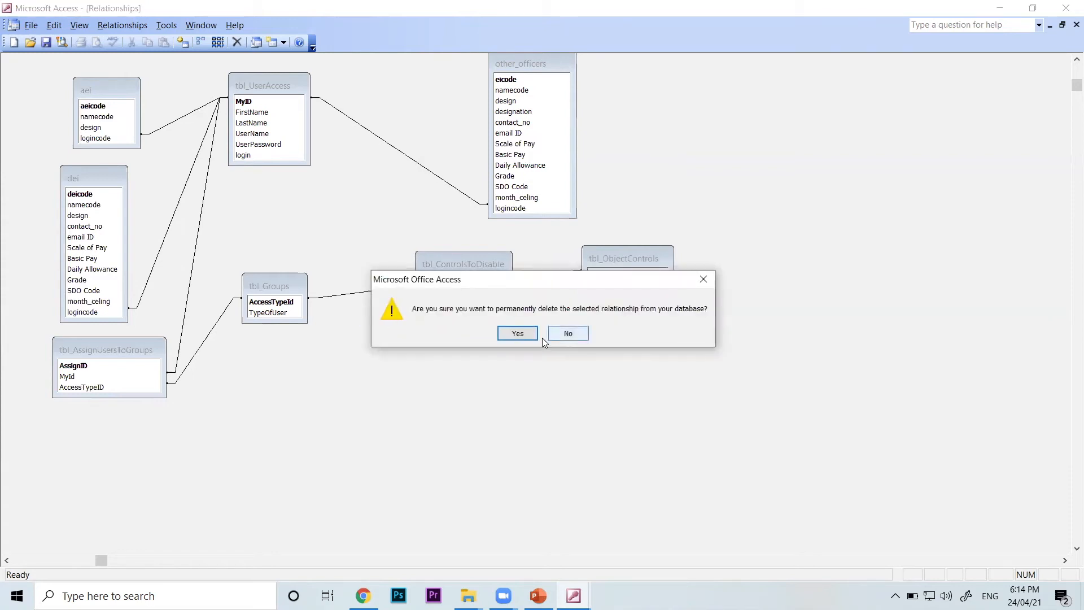
left_click(497, 333)
left_click_drag(283, 302, 451, 291)
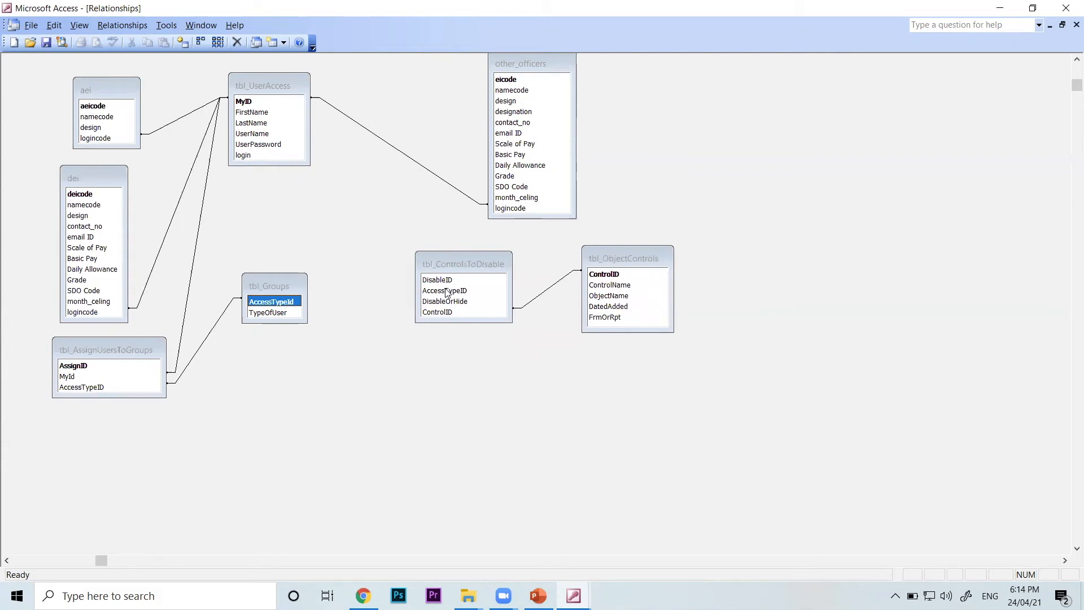
left_click(642, 166)
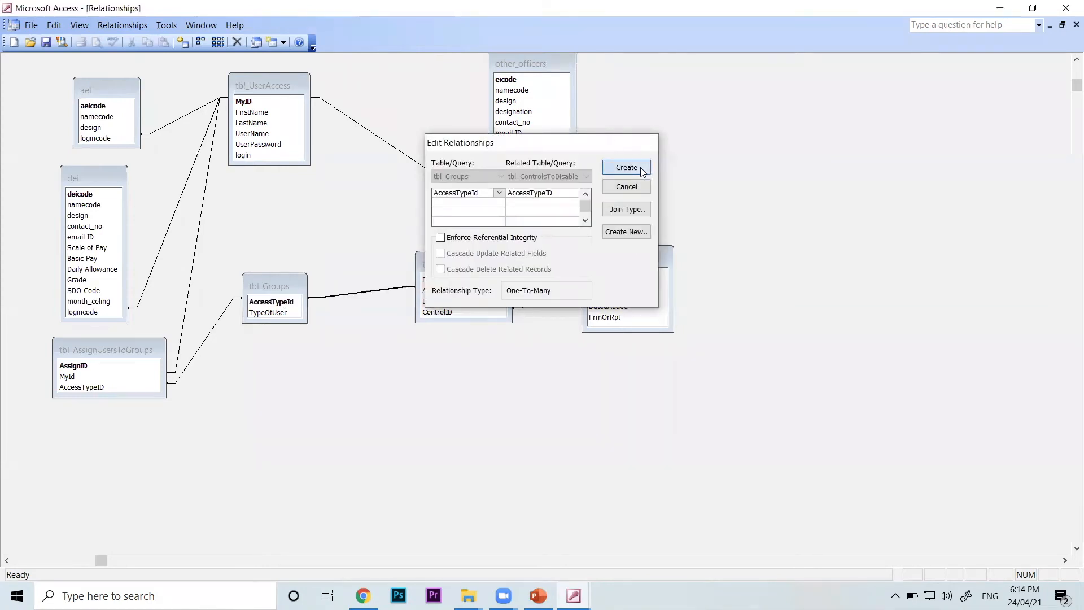
Rearrange tbl_Groups, tbl_ControlsToDisable and tbl_ObjectControls more compactly, and close the Relationships diagram with its layout saved
left_click_drag(275, 285, 276, 349)
left_click(461, 265)
left_click_drag(461, 265, 350, 241)
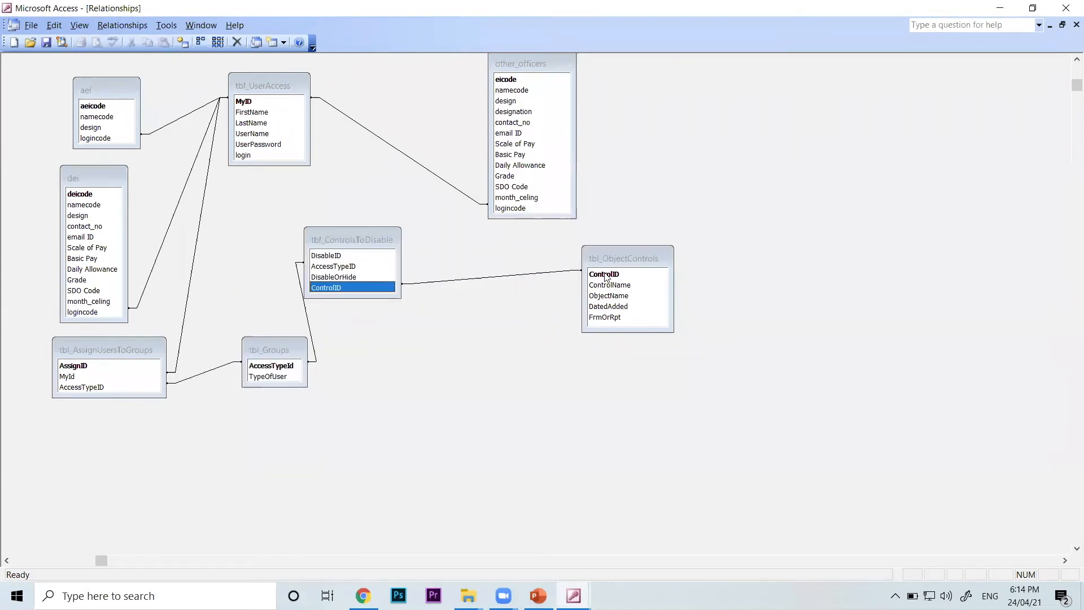
left_click_drag(626, 259, 510, 267)
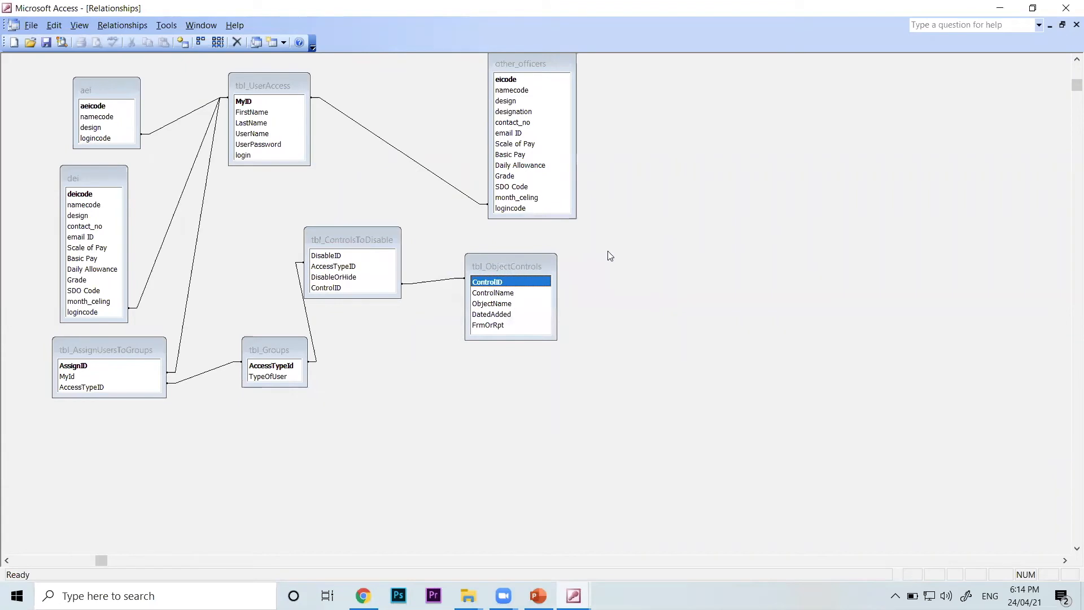
left_click(1077, 25)
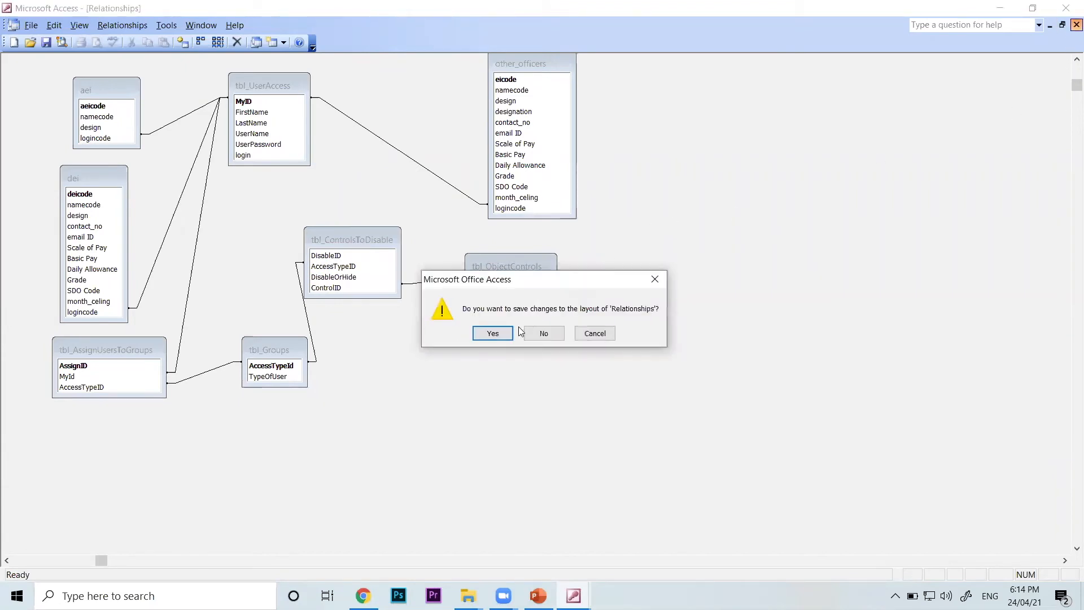
left_click(493, 333)
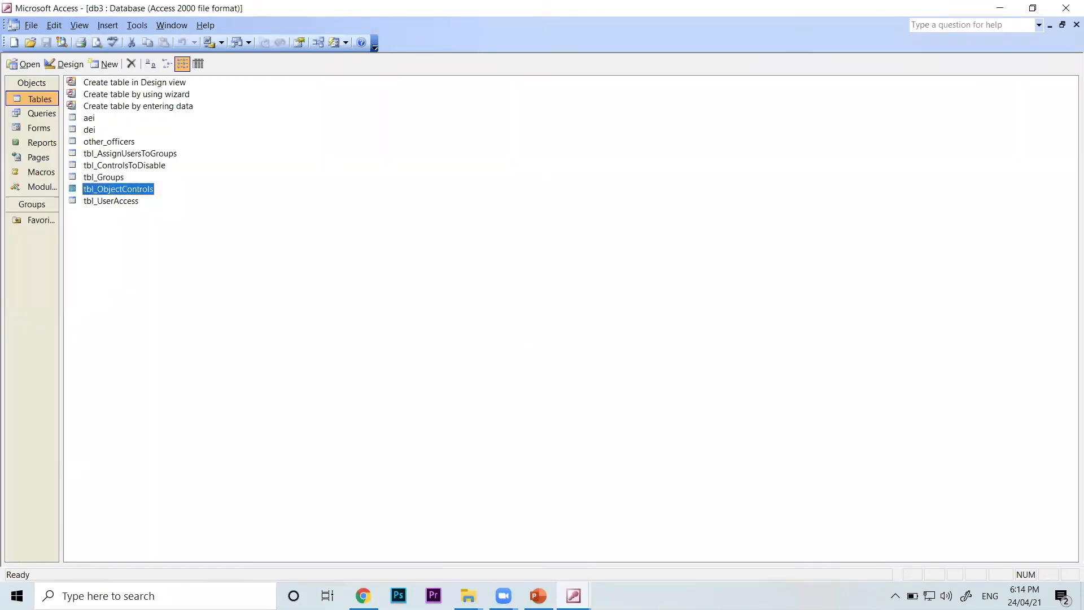
Switch to the electrical7new_8_23_study database, bring up its table list and open its Relationships diagram
left_click(574, 595)
left_click(571, 542)
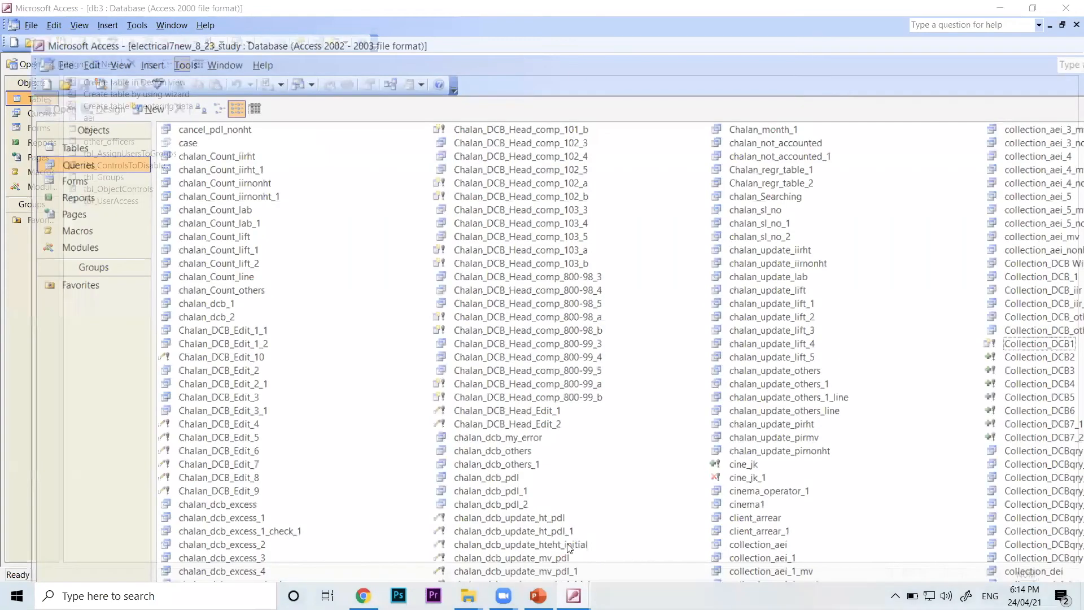
left_click(77, 100)
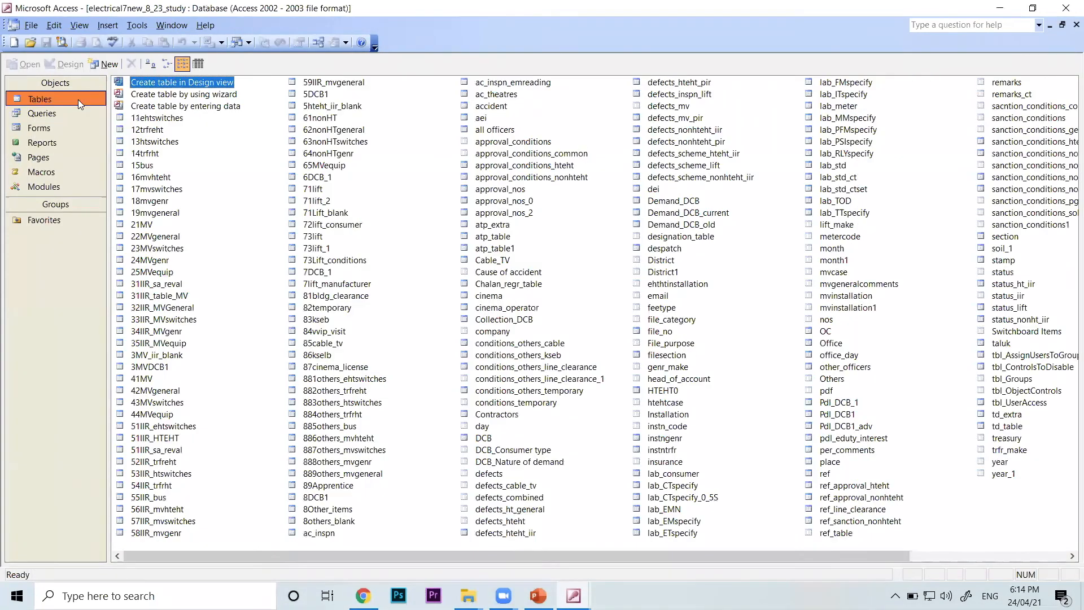
left_click(137, 26)
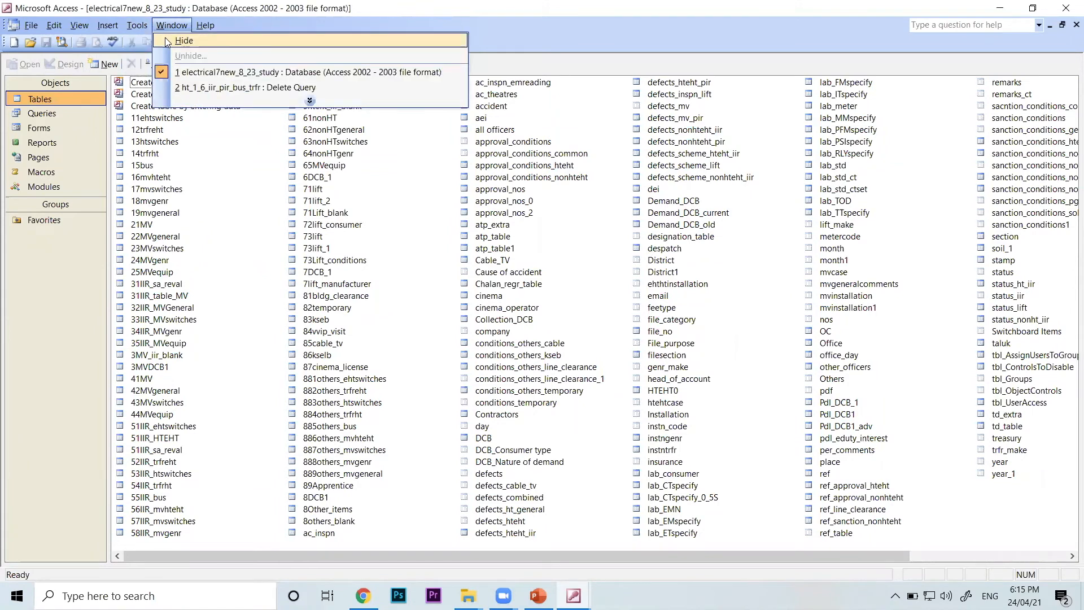
left_click(172, 40)
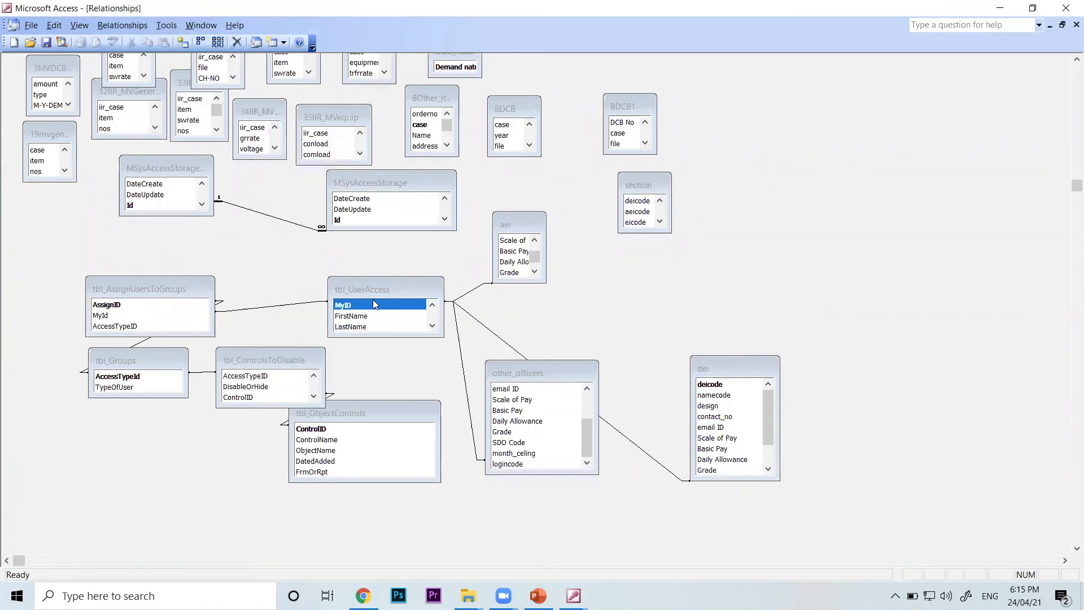
Shift tbl_UserAccess and the linked MSysAccessStorage copy, and line up the 34IIR_MV and 35IIR_MVequip tables beside the 8Other table
left_click_drag(366, 292, 342, 274)
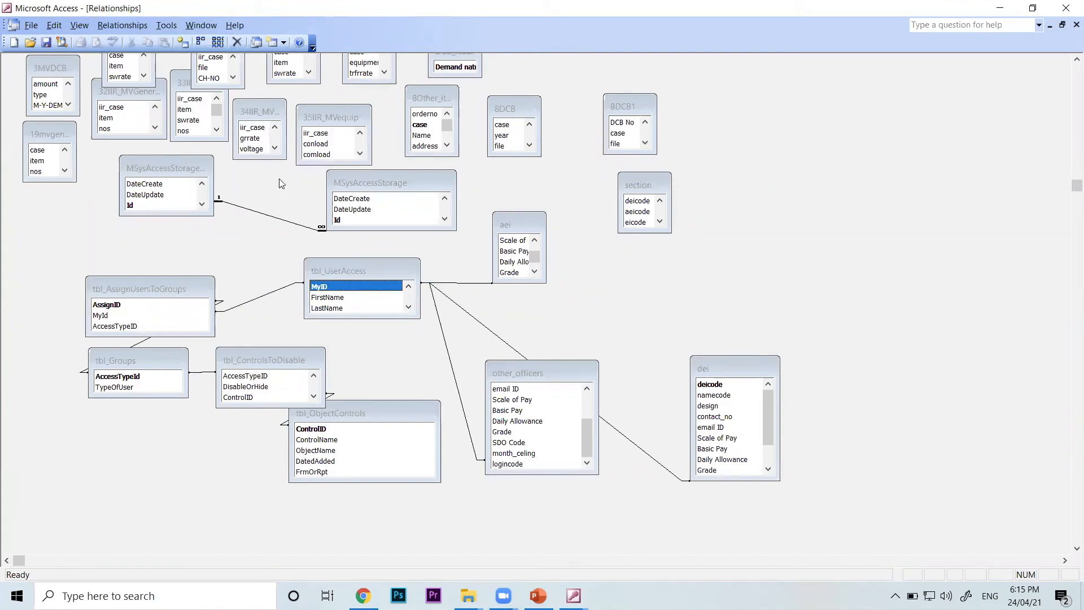
left_click_drag(181, 161, 178, 216)
left_click_drag(254, 117, 229, 163)
left_click(325, 119)
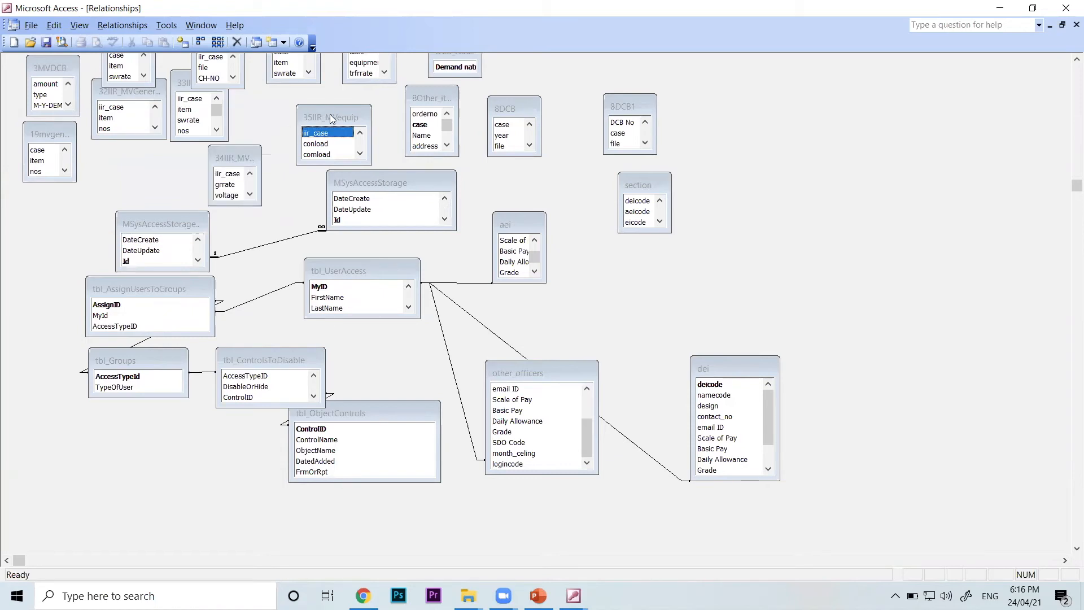
left_click_drag(325, 118, 366, 116)
left_click(260, 150)
left_click_drag(260, 150, 294, 117)
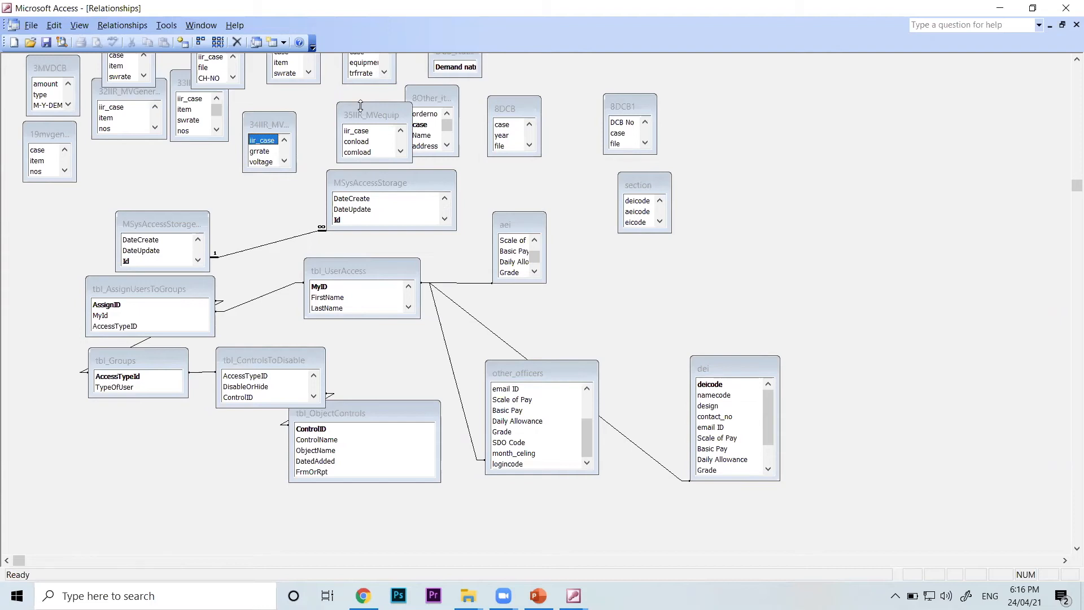
left_click(357, 115)
left_click_drag(356, 114, 331, 97)
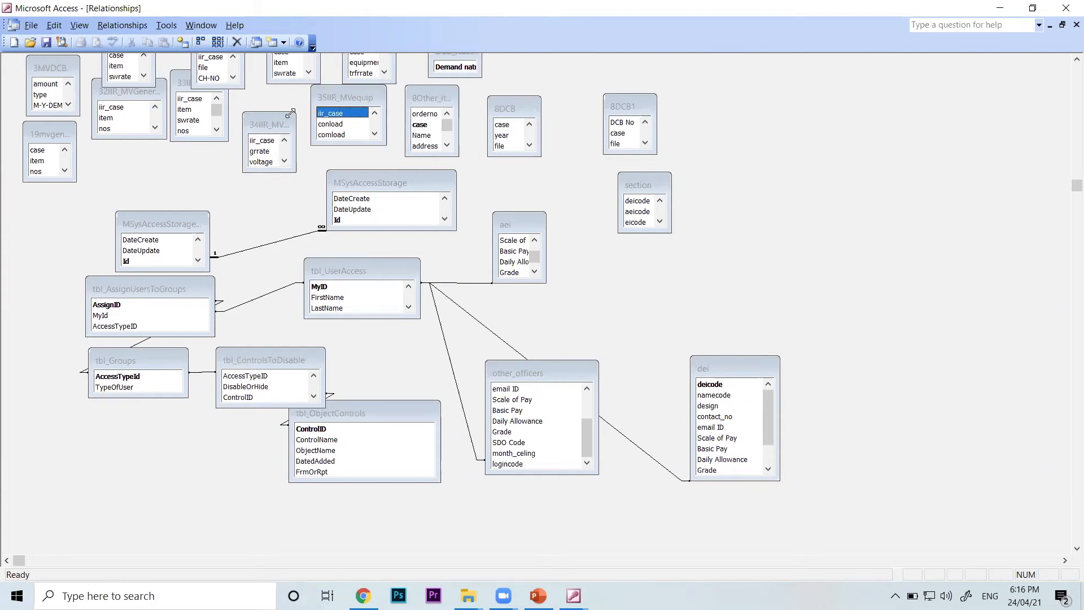
left_click(278, 125)
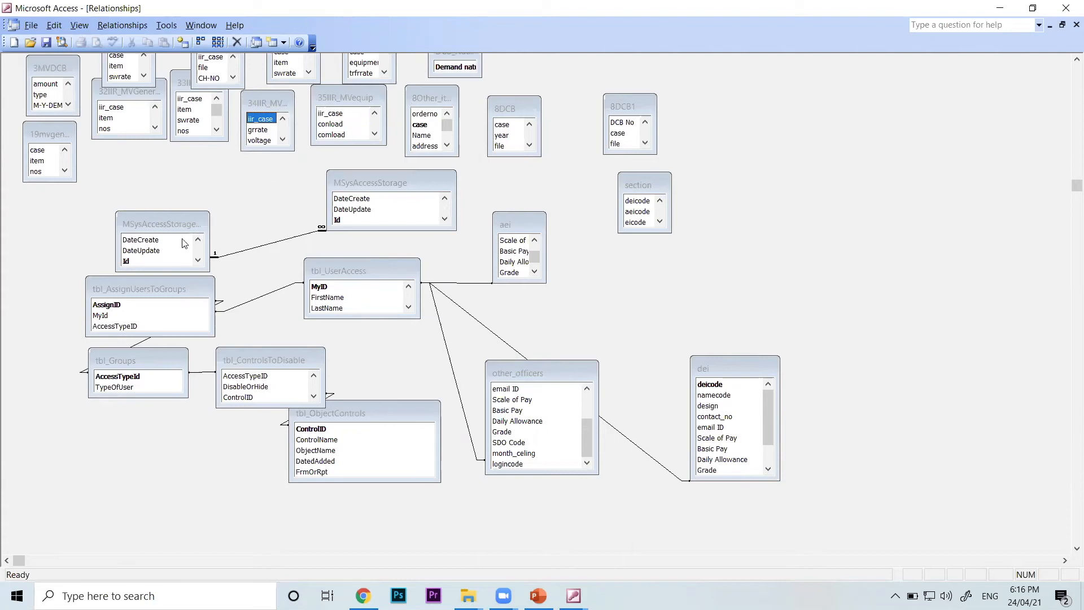
Place tbl_AssignUsersToGroups and tbl_UserAccess side by side, lower the aei table, and move the linked MSysAccessStorage copy level with MSysAccessStorage
left_click_drag(191, 286, 247, 281)
left_click(365, 276)
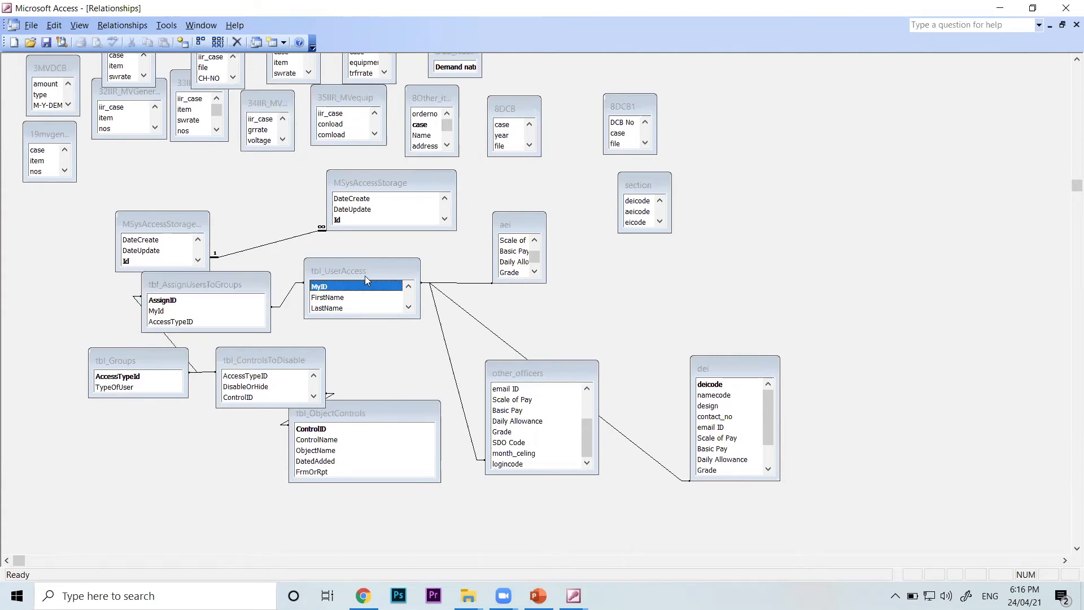
left_click_drag(365, 275, 367, 297)
left_click_drag(530, 224, 572, 262)
left_click(200, 224)
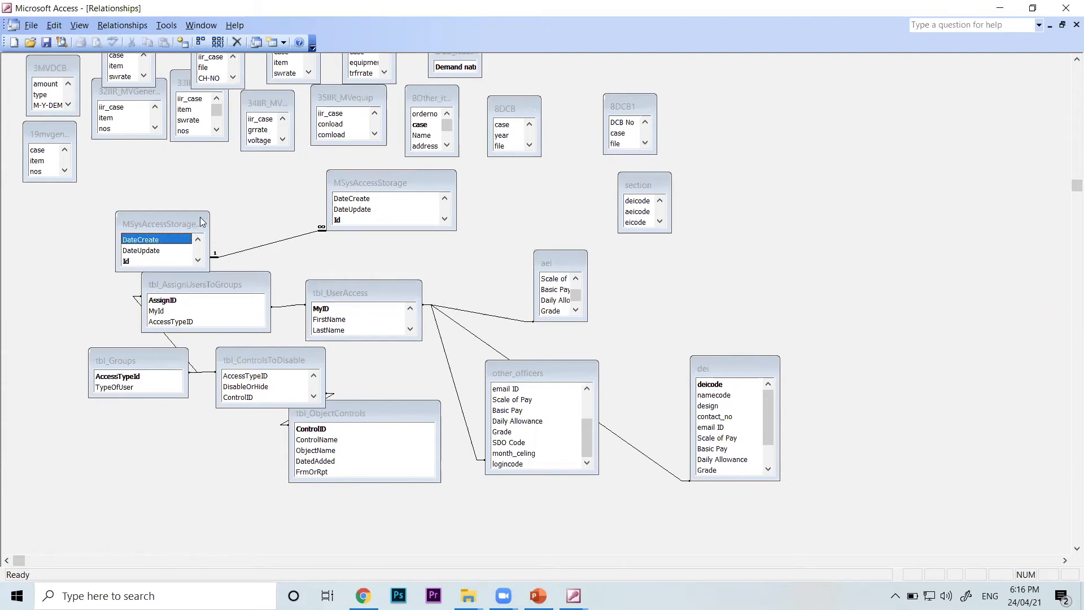
left_click_drag(201, 223, 234, 186)
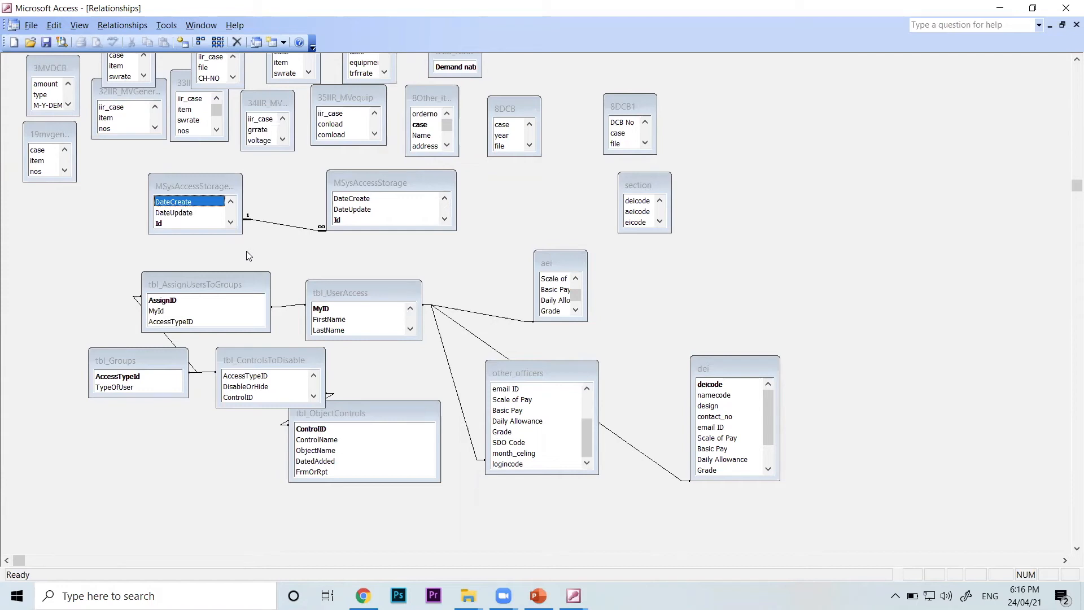
Close the Relationships diagram and switch to PowerPoint to resume the slide show on the Types of Queries slide
left_click(1069, 29)
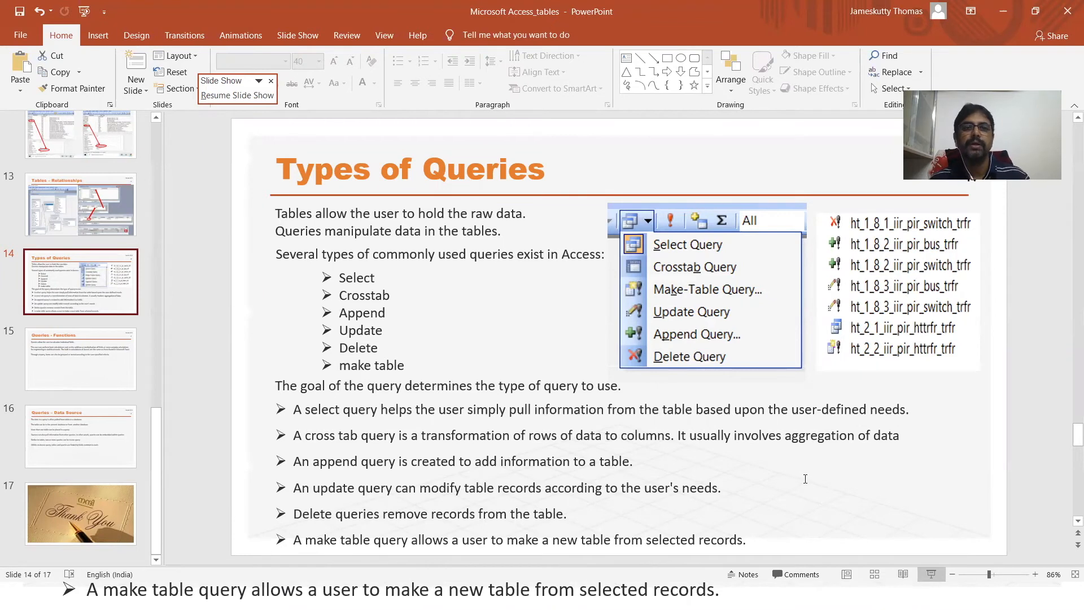
left_click(930, 575)
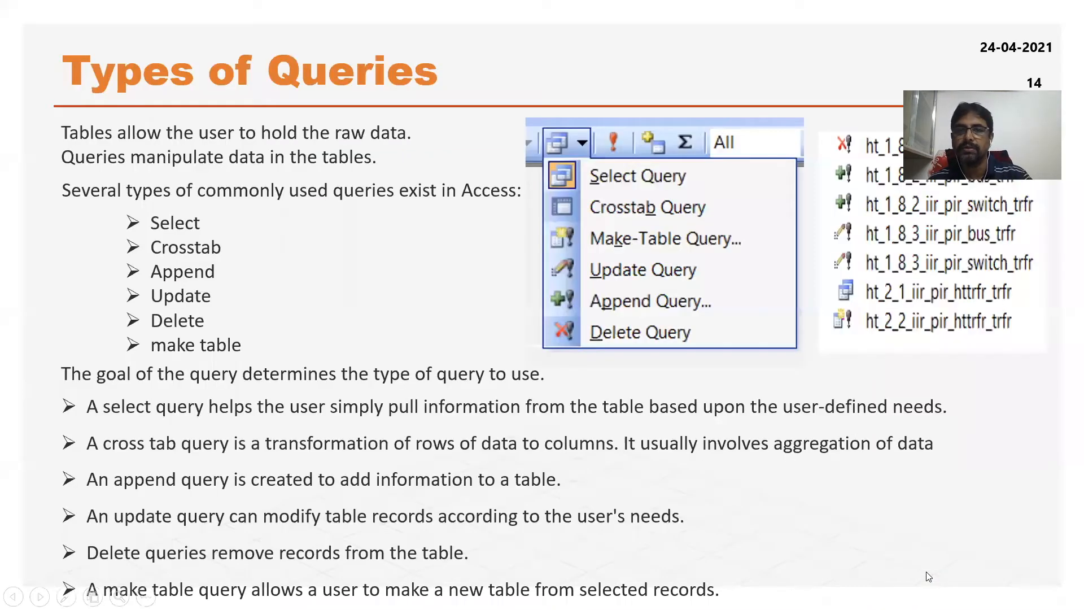
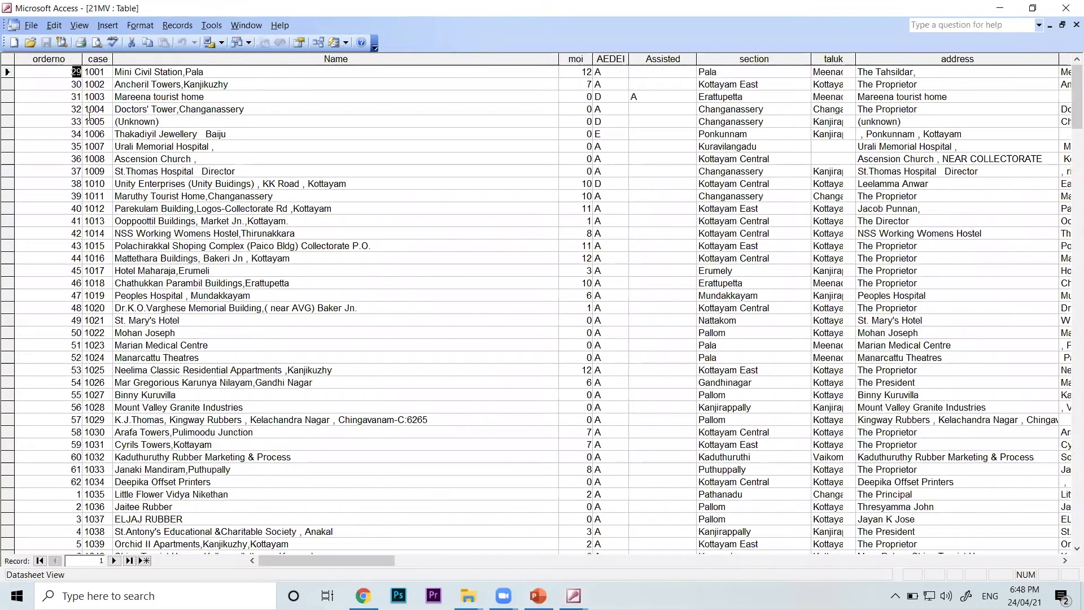
Close the 21MV datasheet and open the 21MV table in Design view
left_click(31, 26)
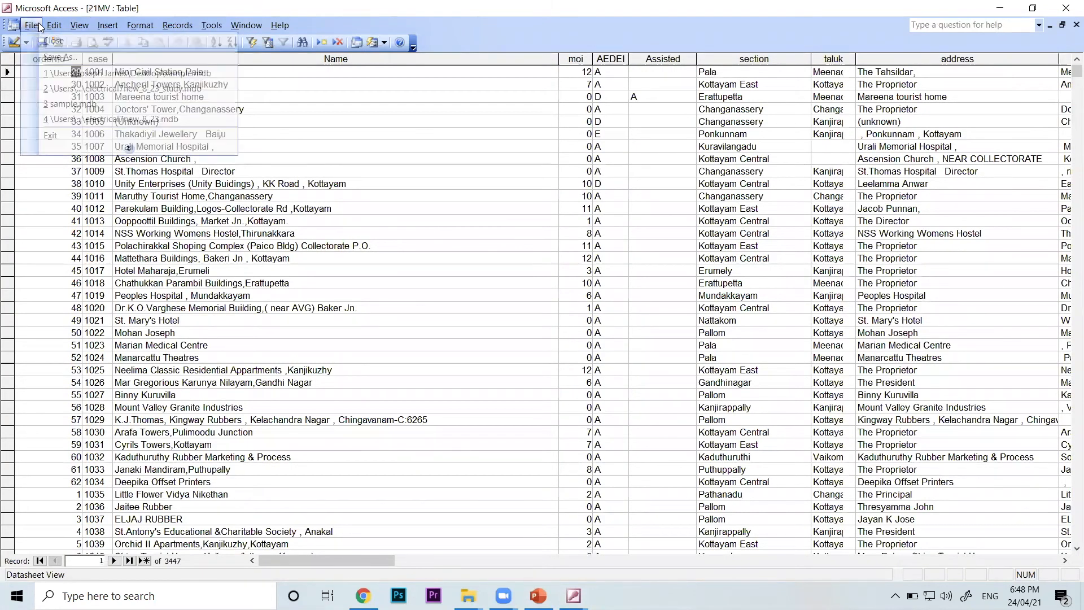
left_click(262, 96)
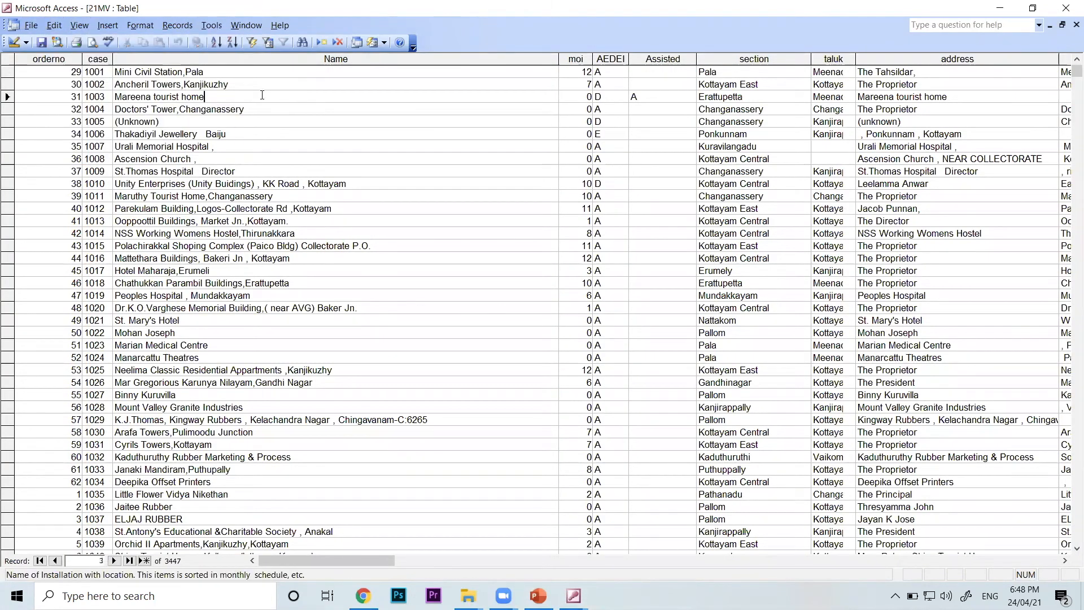
left_click(31, 25)
left_click(46, 41)
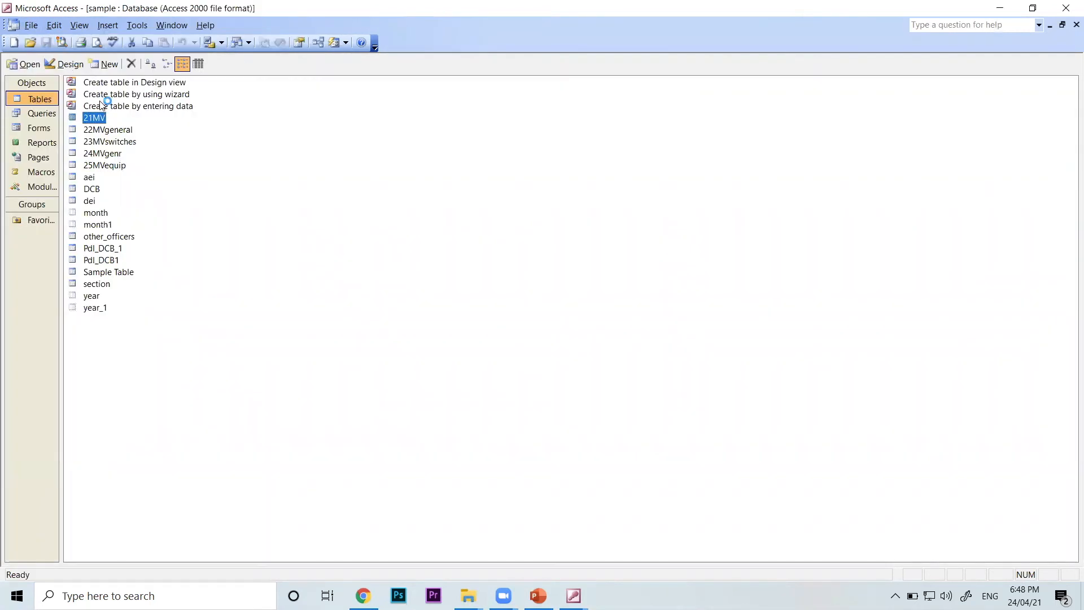
left_click(64, 67)
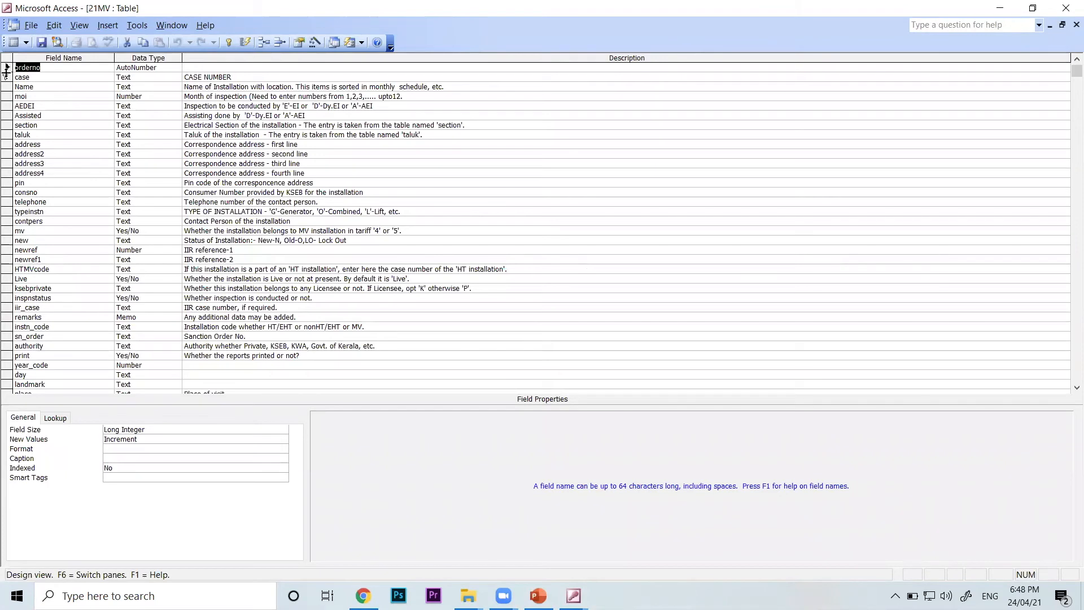
Examine the Indexed property of the case and Name fields and look through the 21MV table's field list
left_click(41, 74)
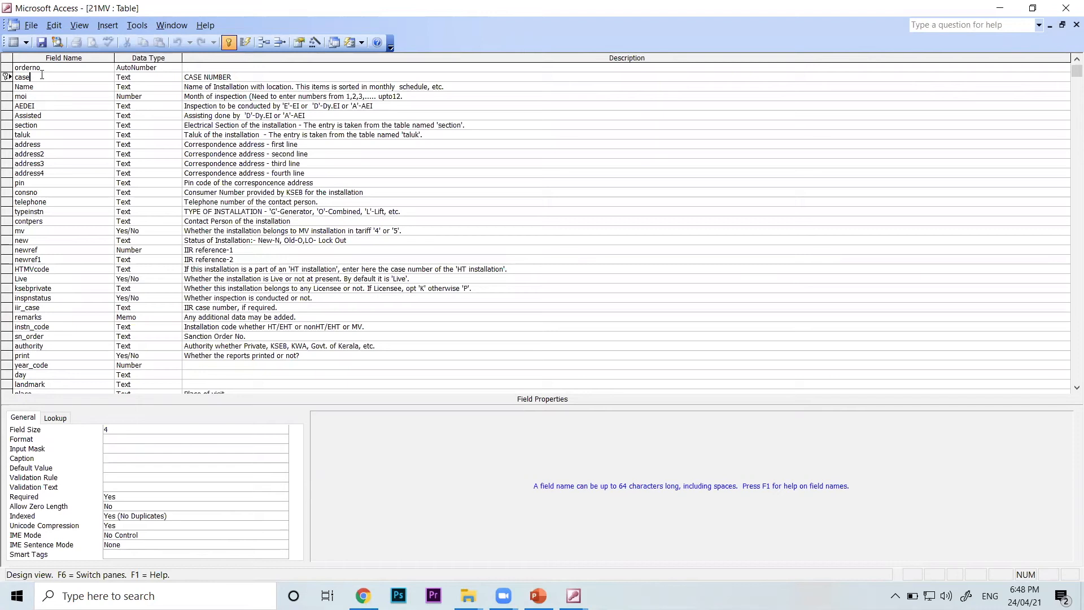
left_click(170, 519)
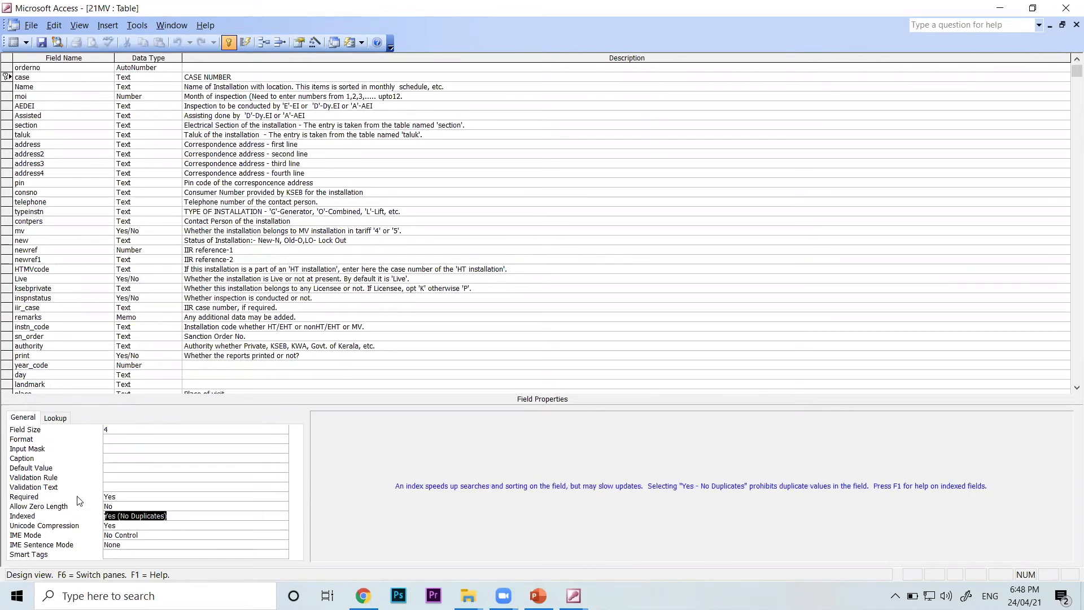
left_click(46, 88)
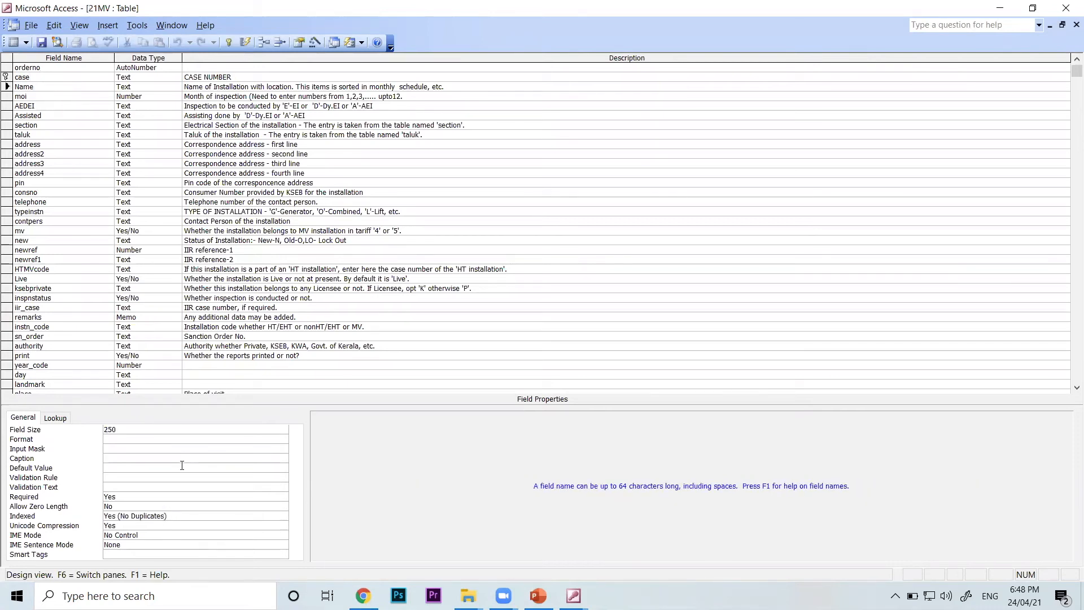
left_click(186, 515)
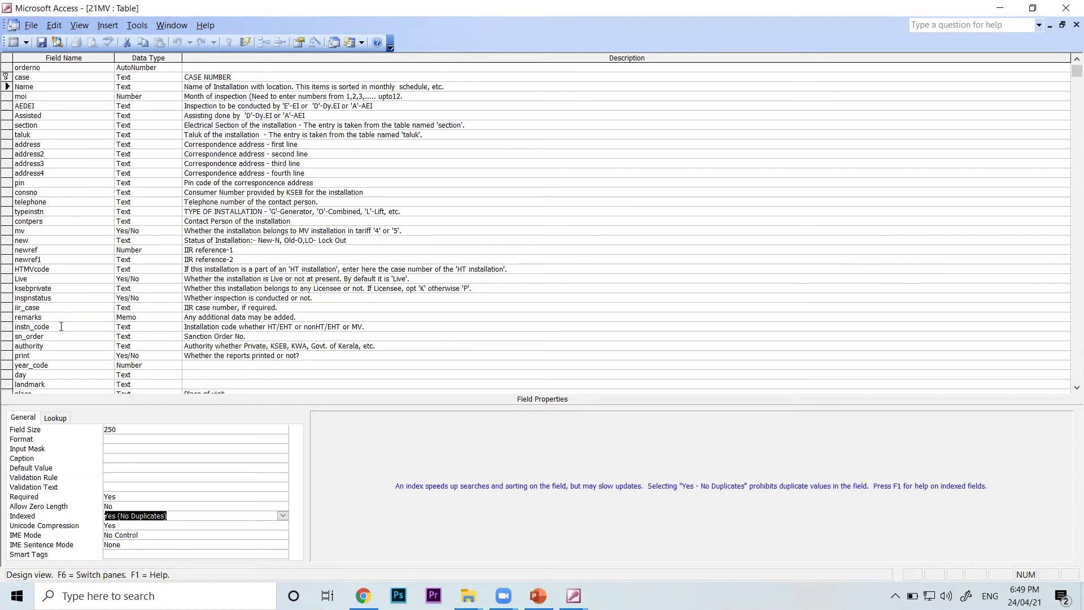
scroll(60, 326, "down", 1)
scroll(57, 310, "down", 2)
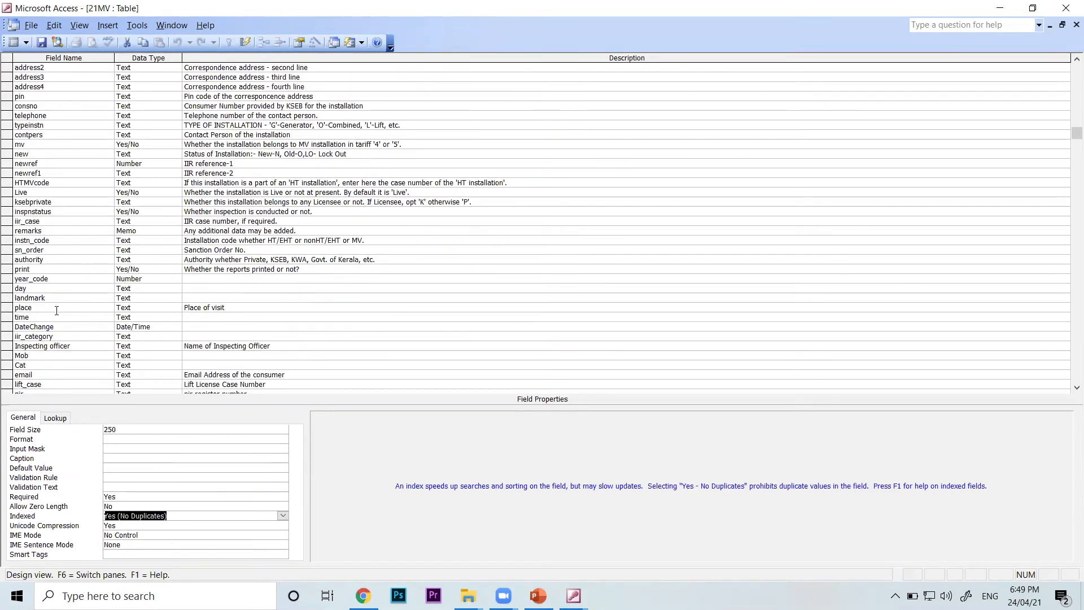
scroll(56, 310, "up", 2)
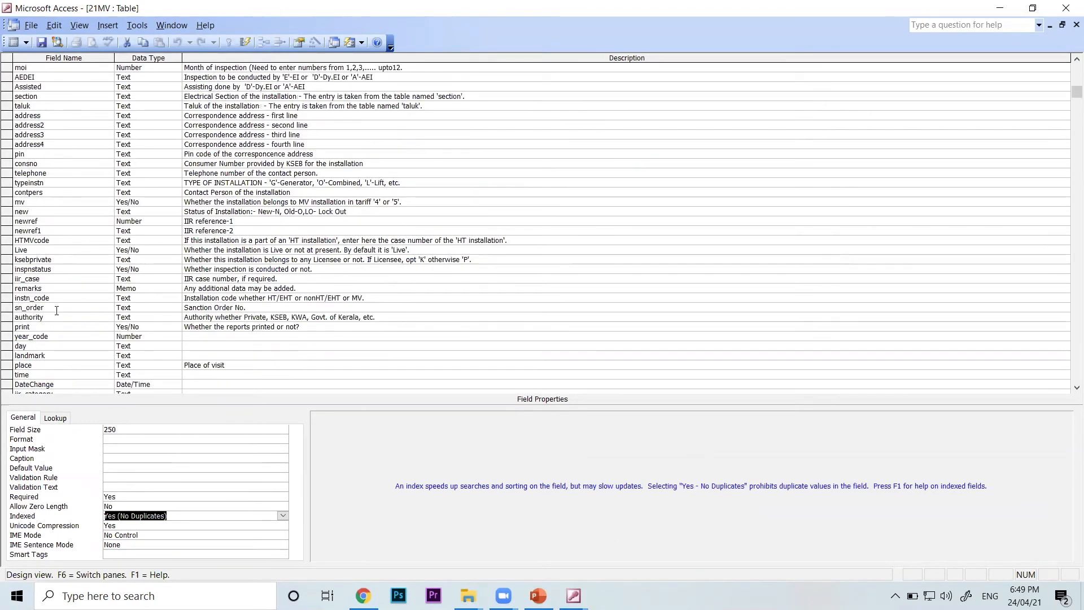
scroll(57, 311, "up", 1)
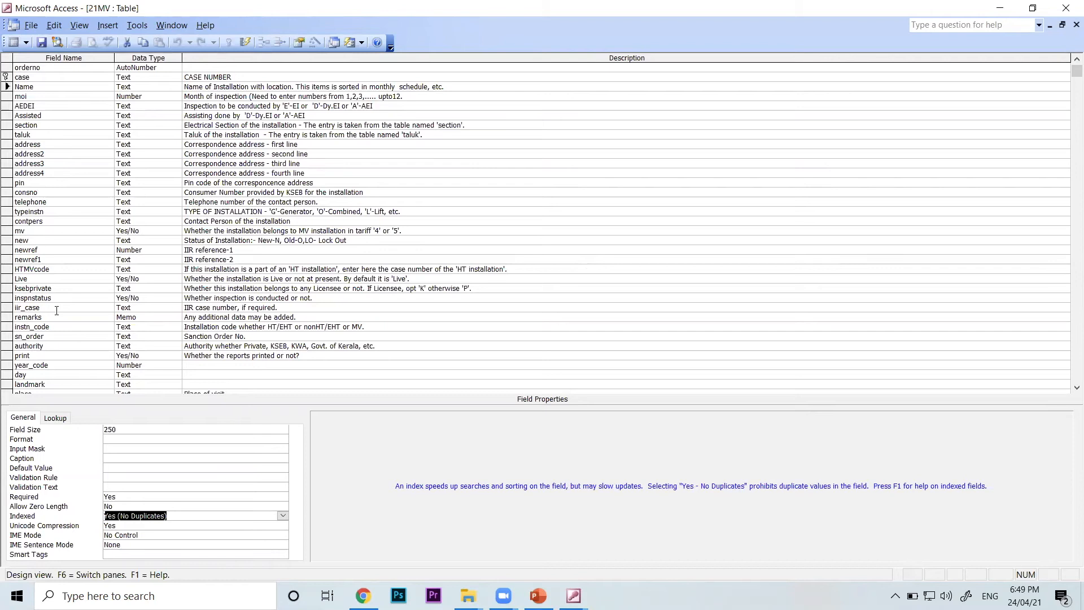
Inspect the section field's lookup settings, including its Row Source, and close the 21MV table design
left_click(49, 125)
left_click(55, 417)
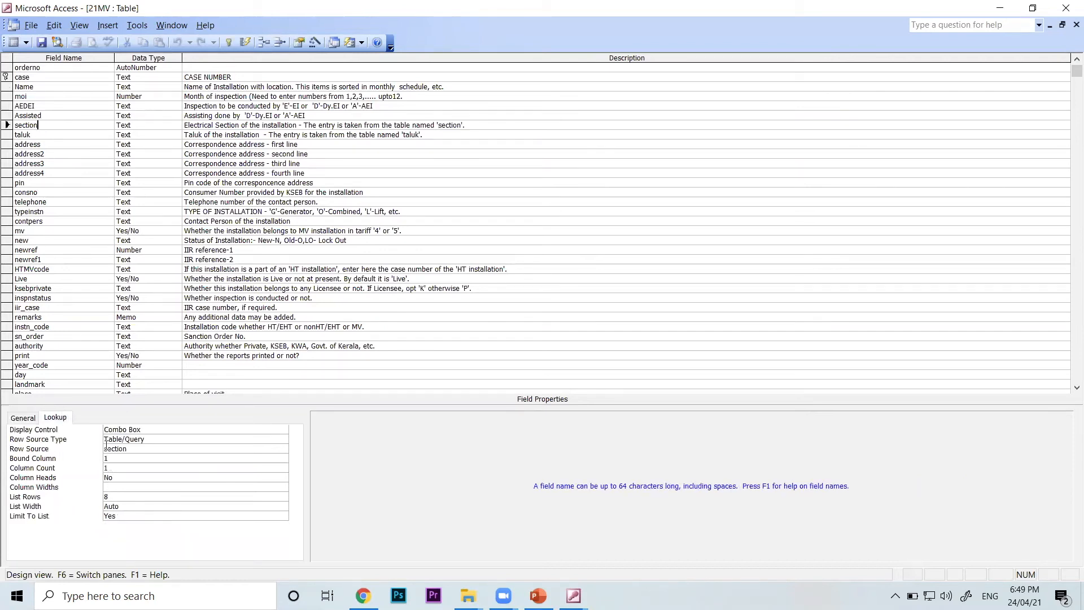
left_click(140, 450)
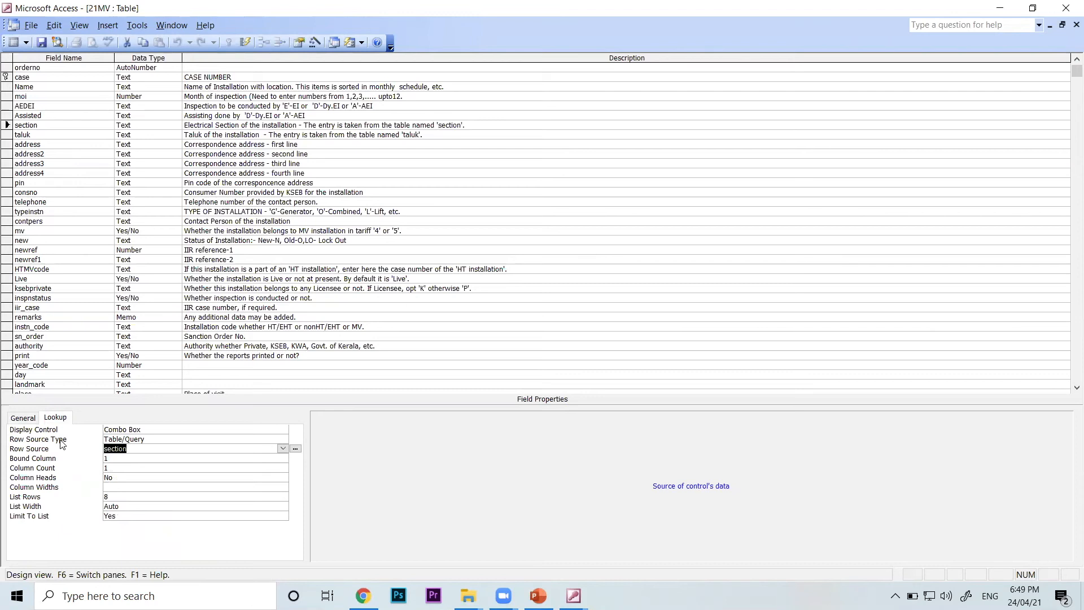
left_click(50, 123)
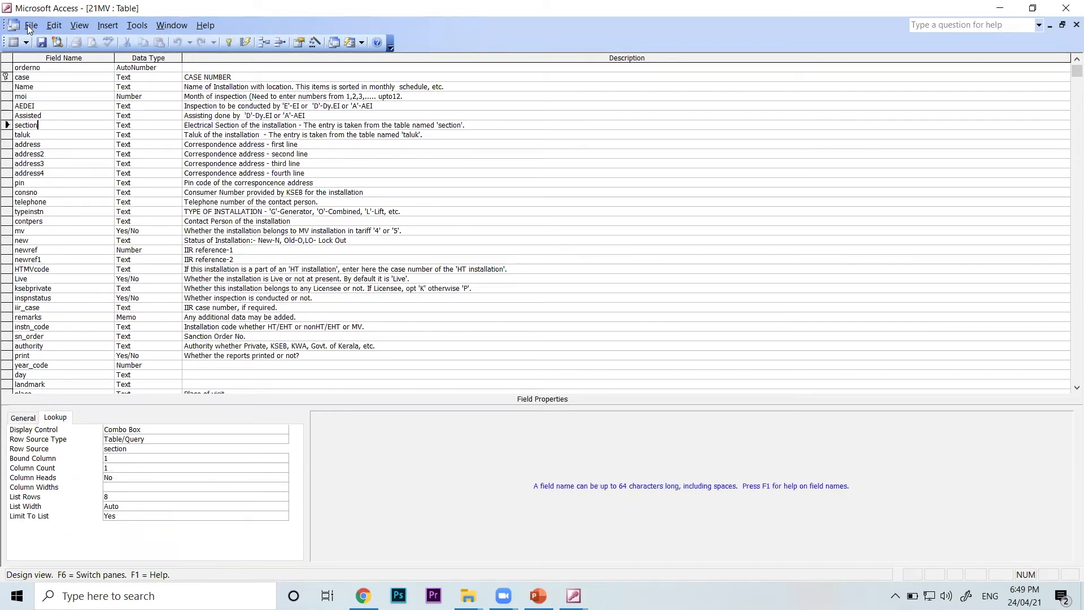
left_click(30, 26)
left_click(50, 39)
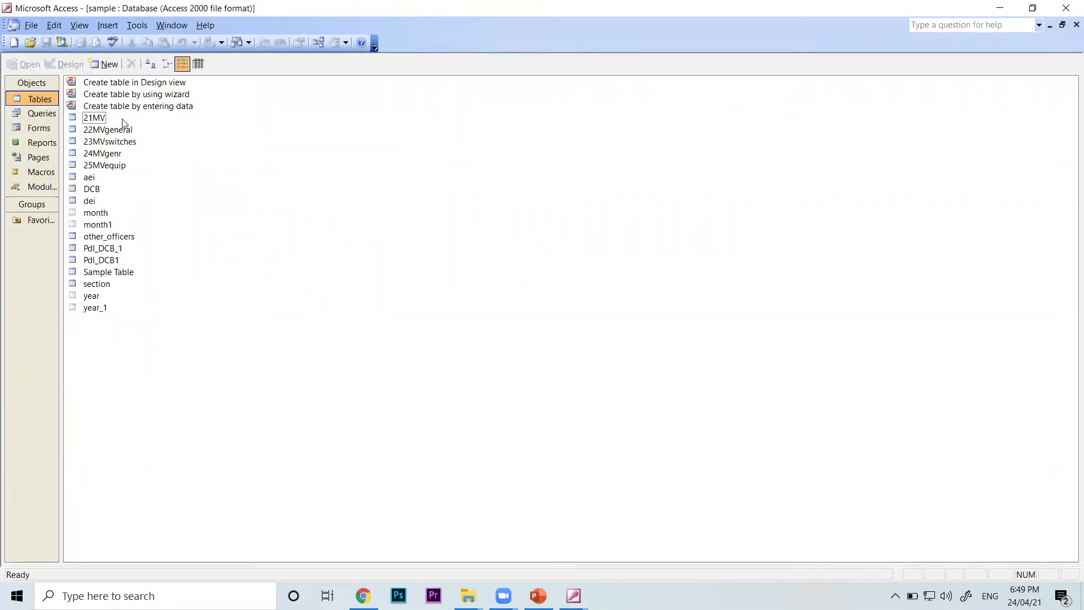
View the records of the aei and dei tables one after the other, closing each datasheet
double_click(90, 181)
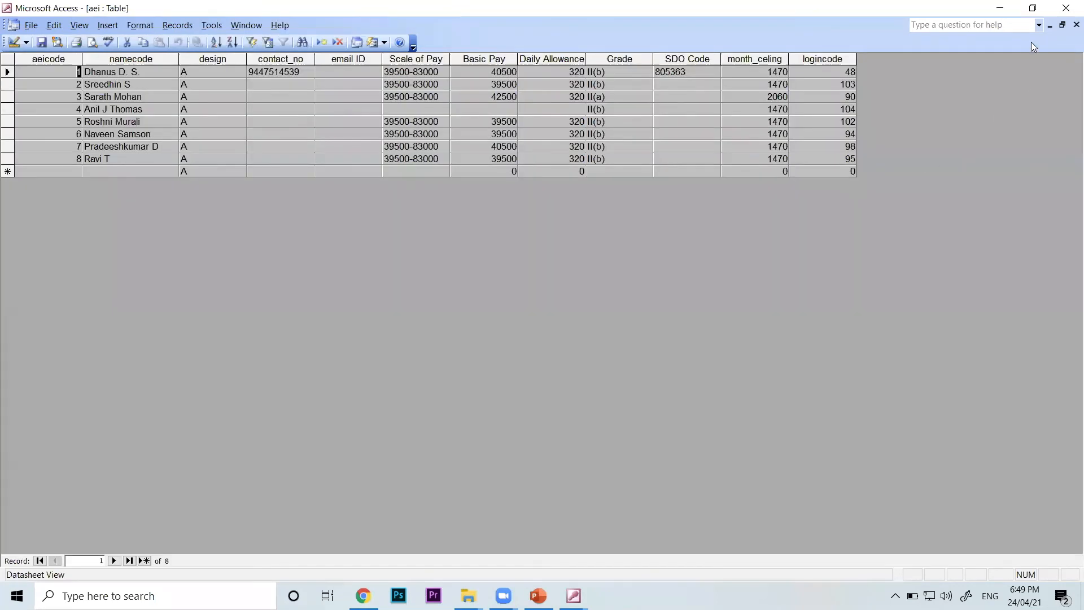
left_click(1075, 26)
double_click(90, 201)
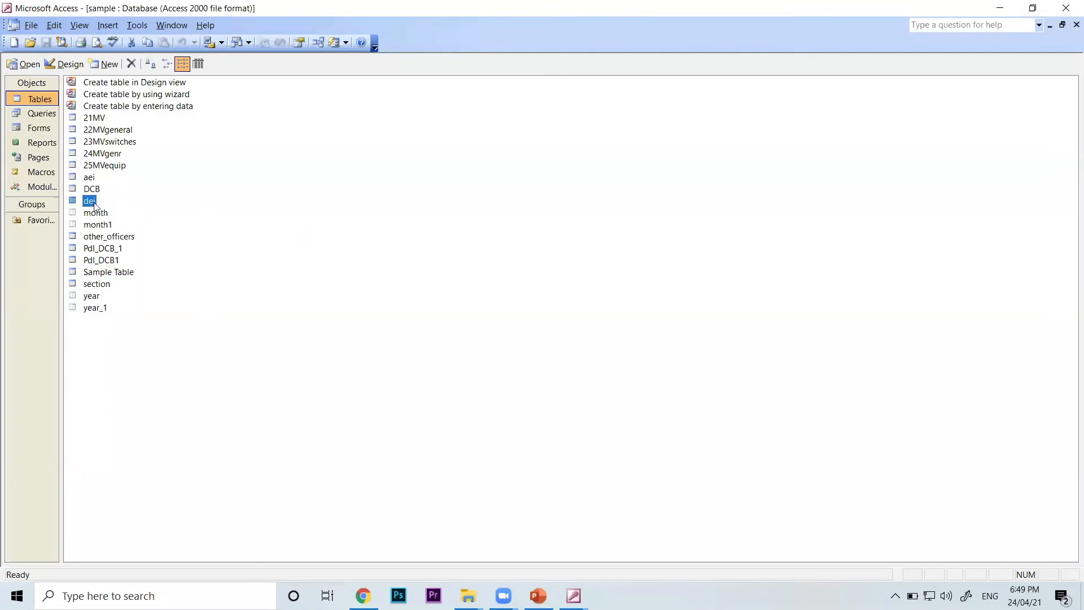
left_click(1076, 25)
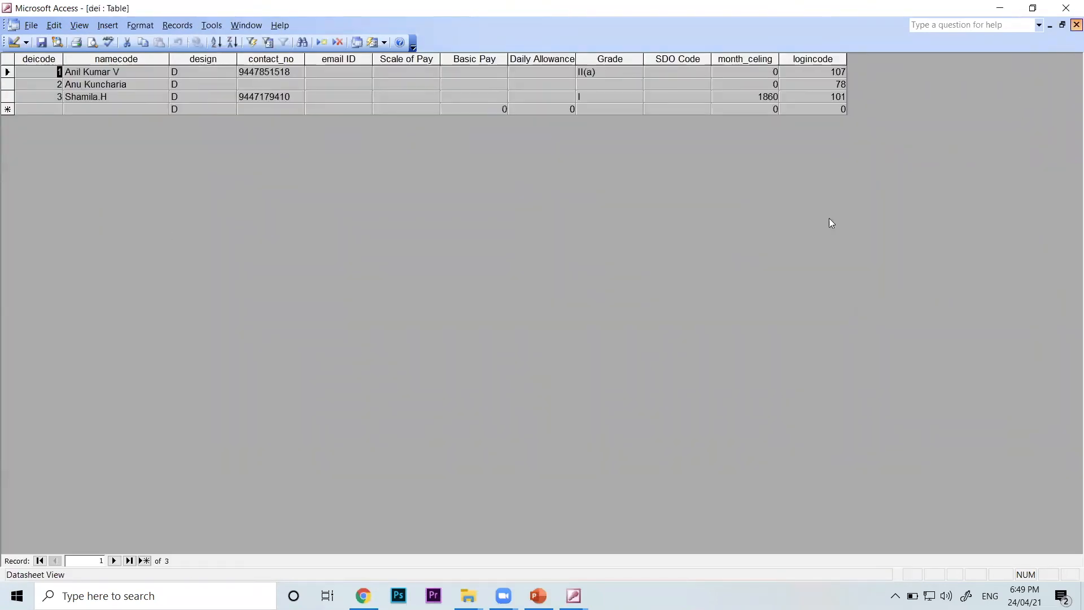
View the other_officers table's records, close the datasheet, and point out the Pdl_DCB_1 and Pdl_DCB1 tables in the list
double_click(111, 236)
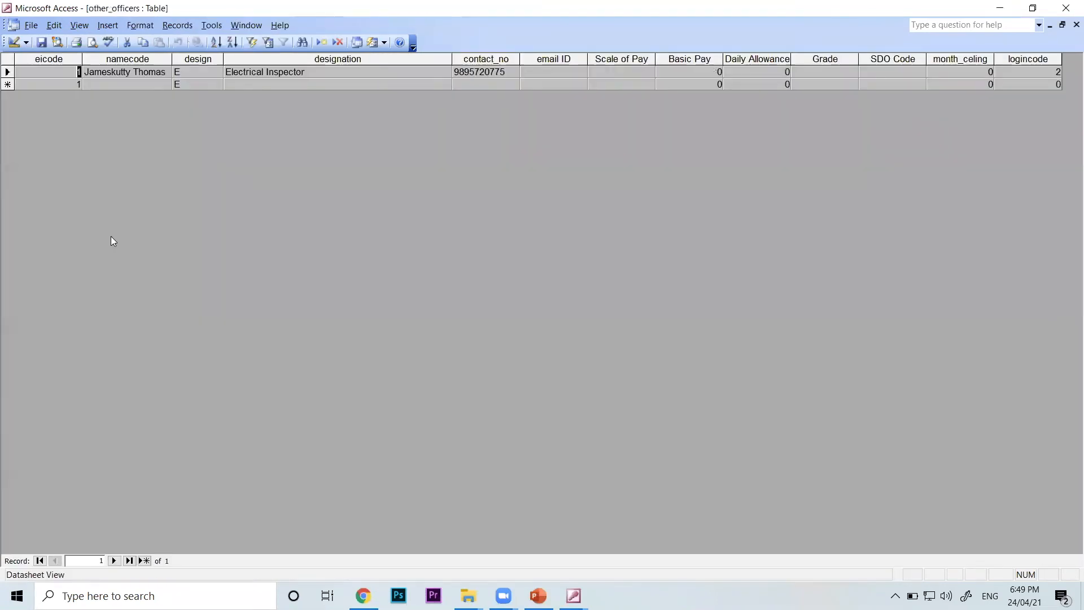
left_click(1076, 25)
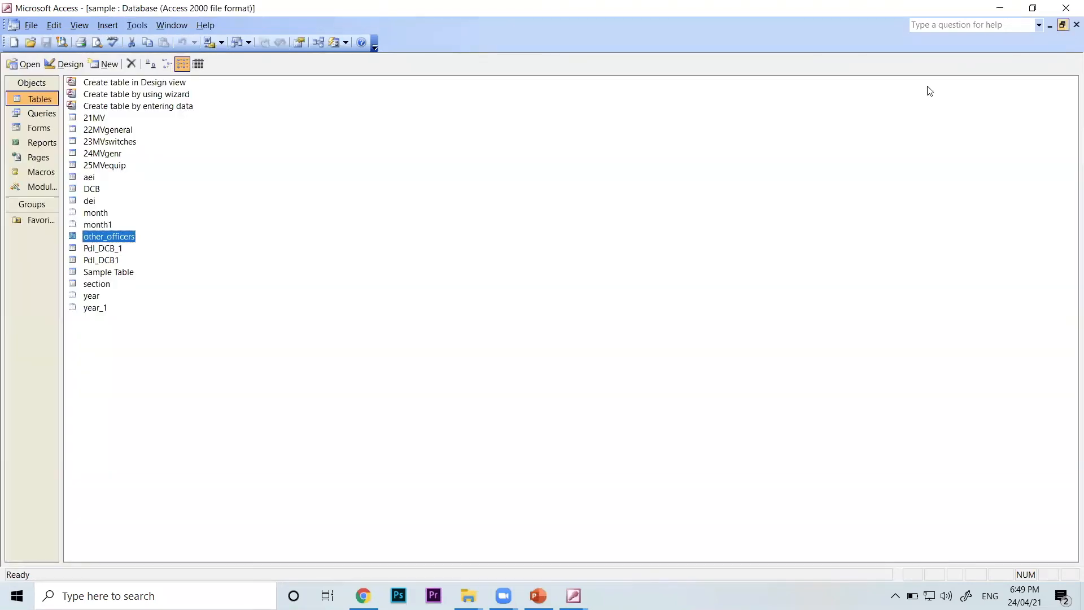
double_click(126, 242)
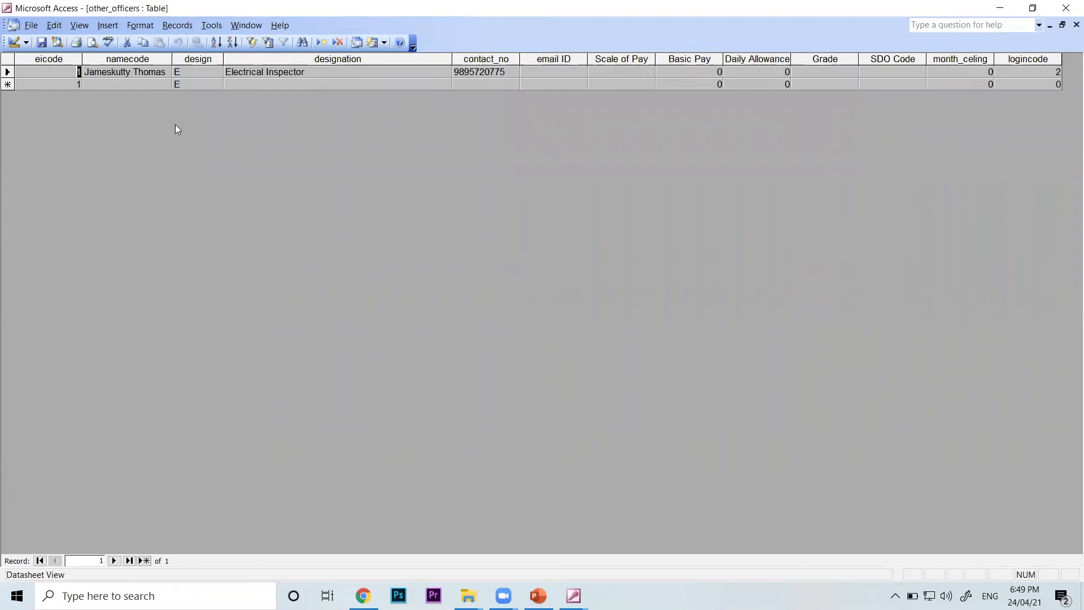
left_click(1076, 25)
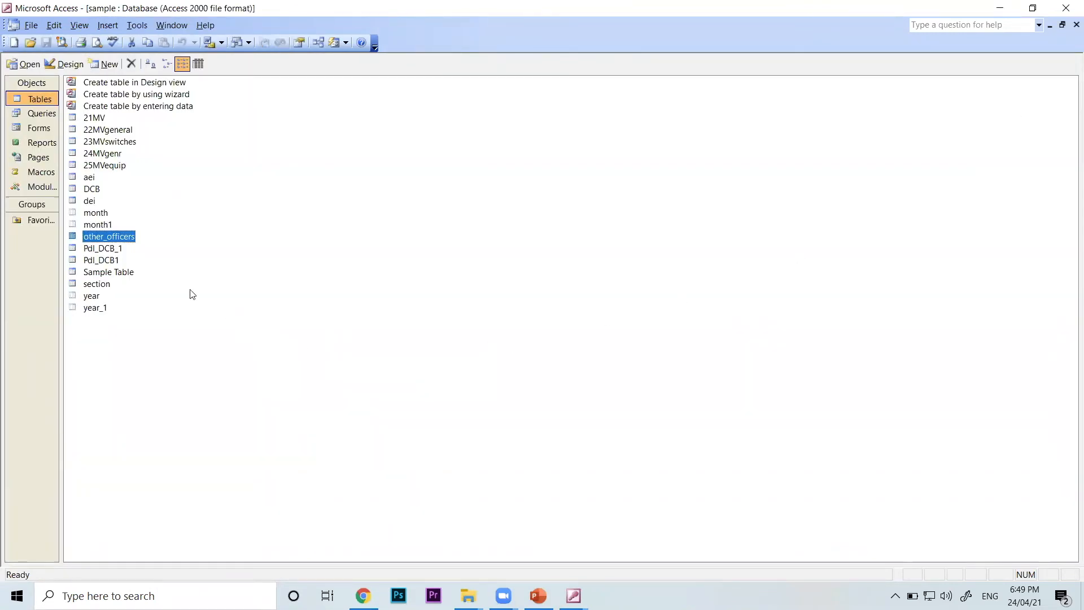
left_click(117, 251)
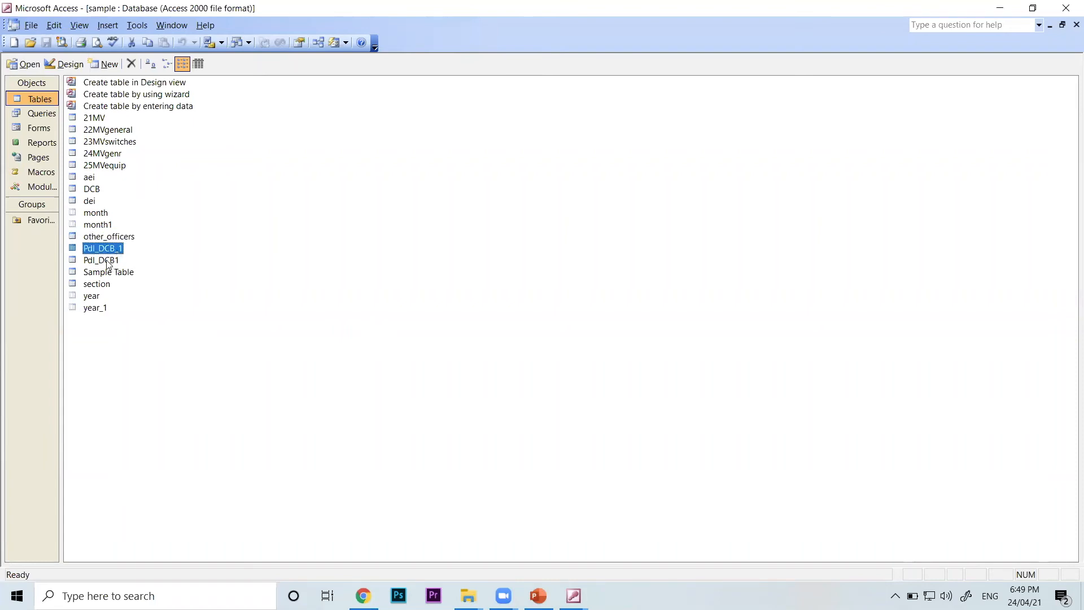
left_click(108, 261)
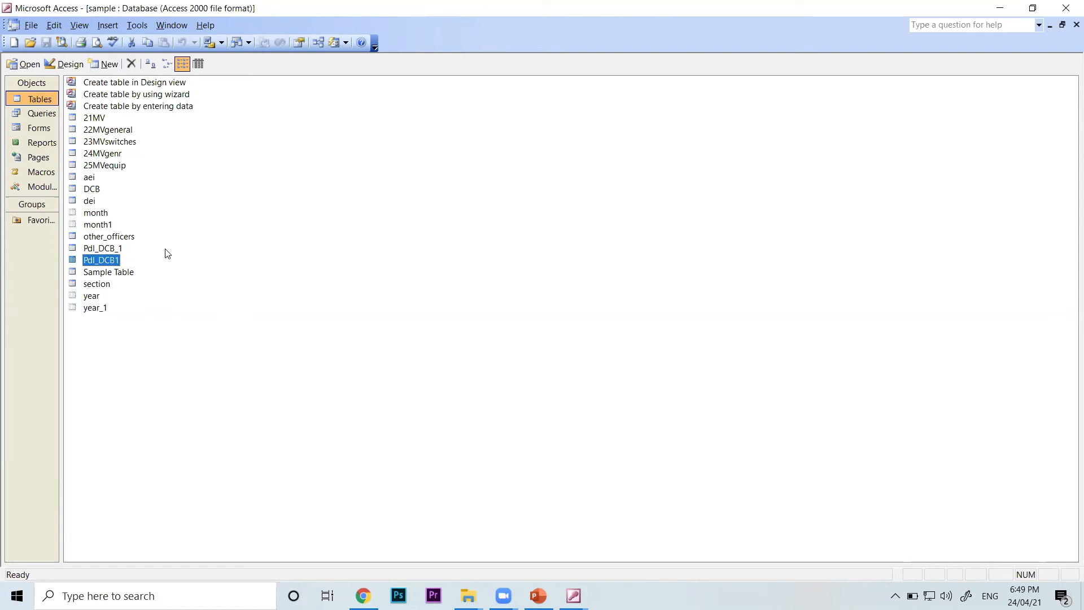
Bring up the database's list of queries and delete Query2
left_click(50, 113)
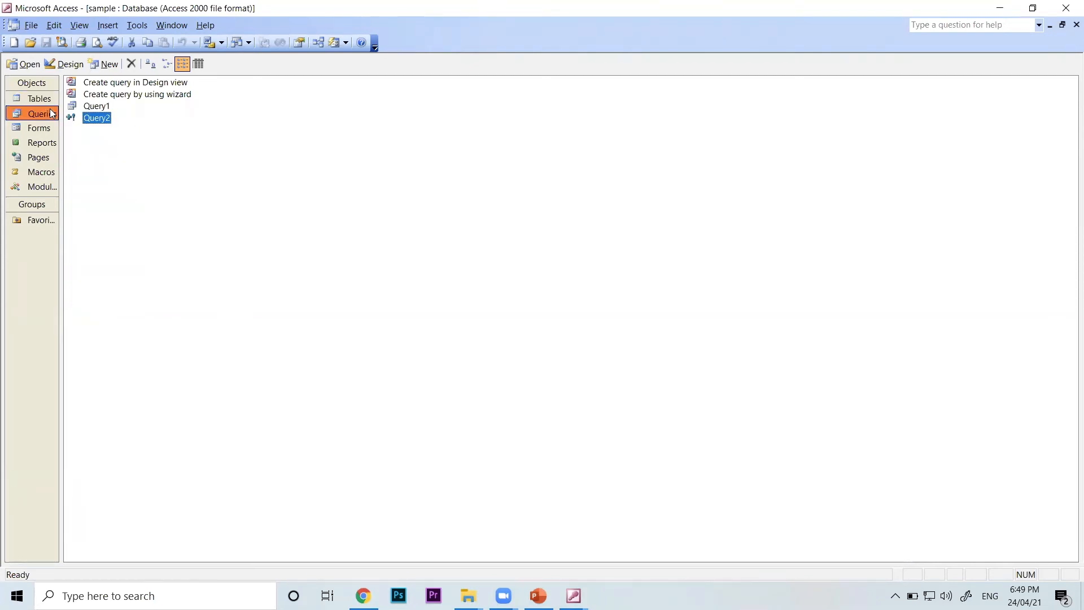
right_click(89, 123)
left_click(136, 295)
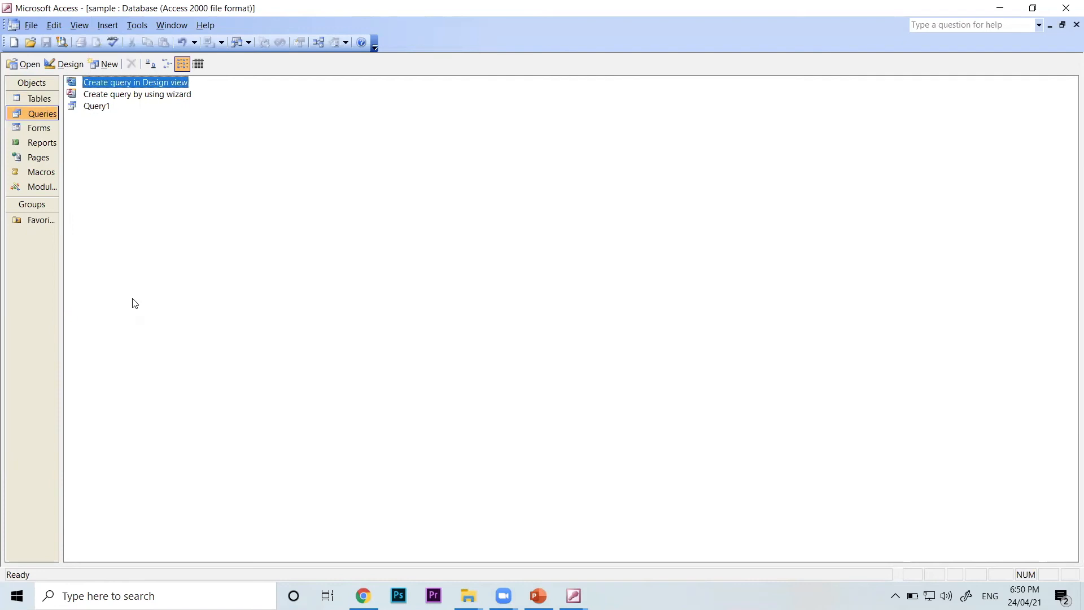
left_click(145, 179)
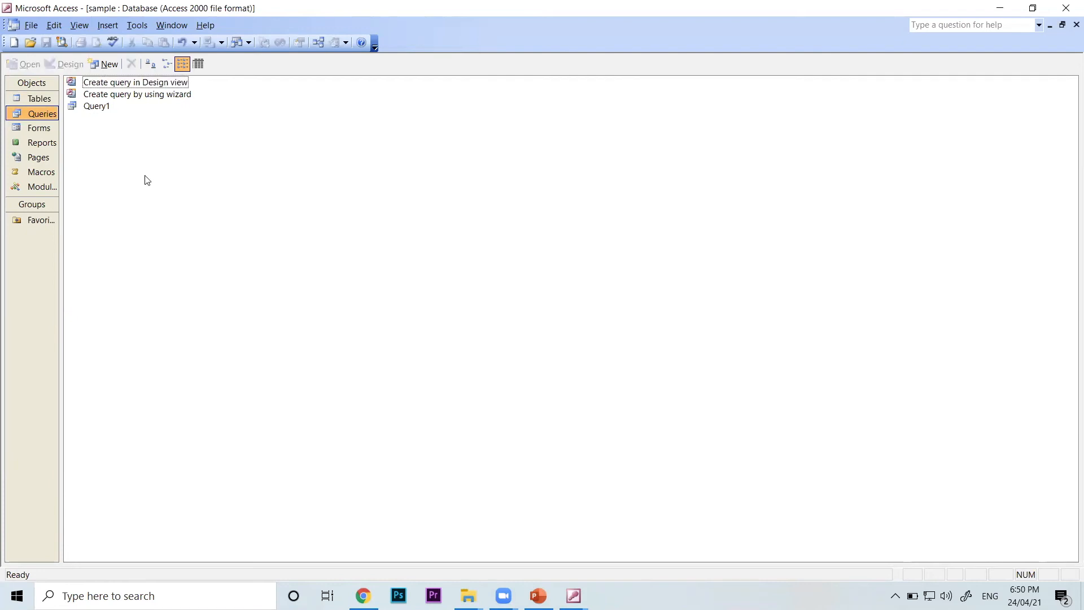
Create a new query in Design view based on the 21MV table
left_click(145, 86)
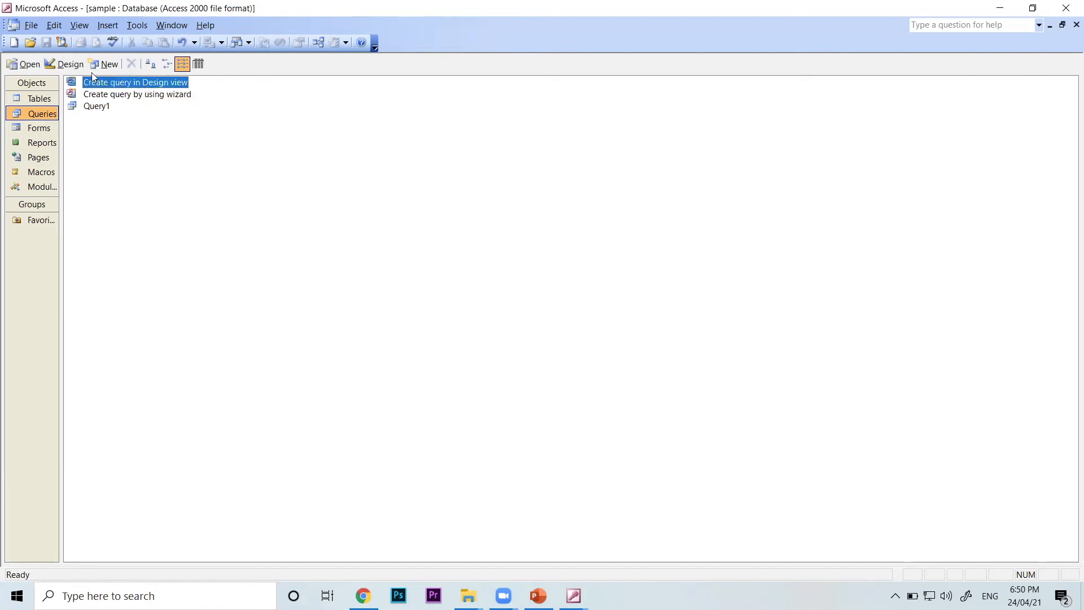
left_click(207, 152)
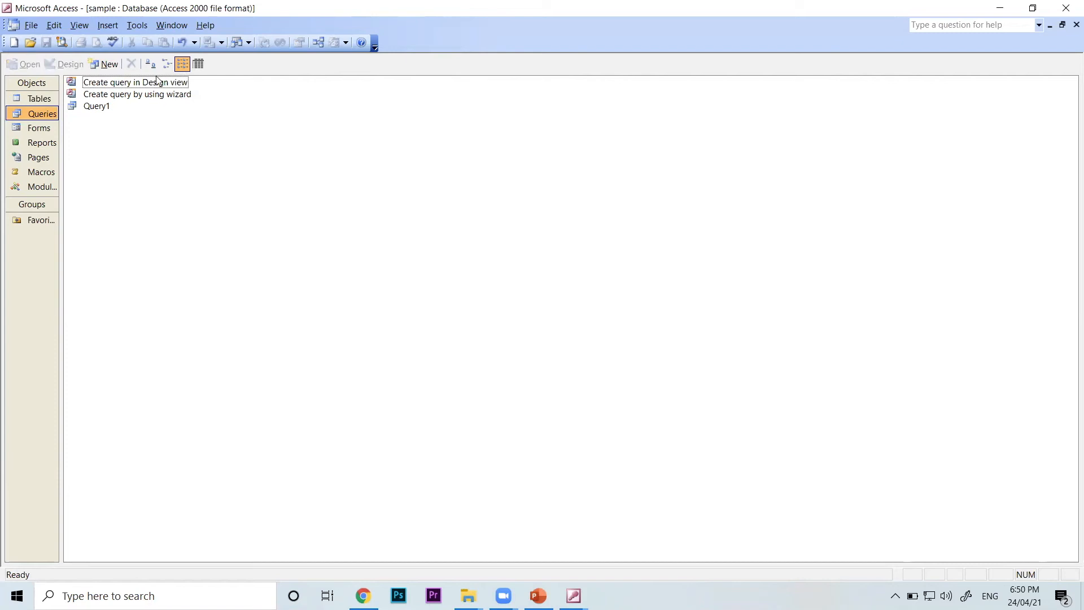
left_click(143, 84)
double_click(145, 86)
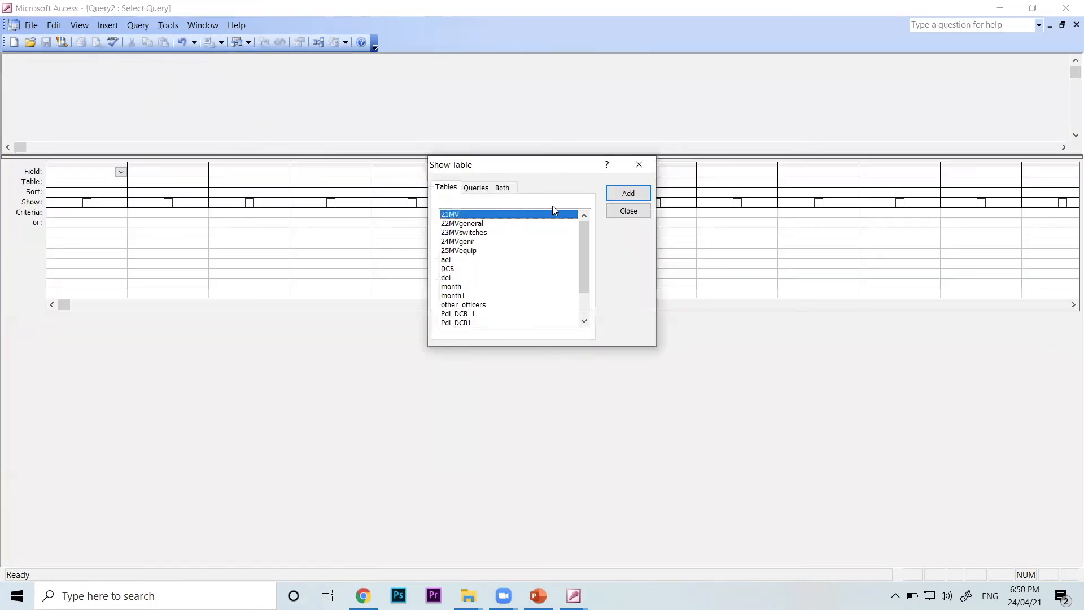
left_click(637, 195)
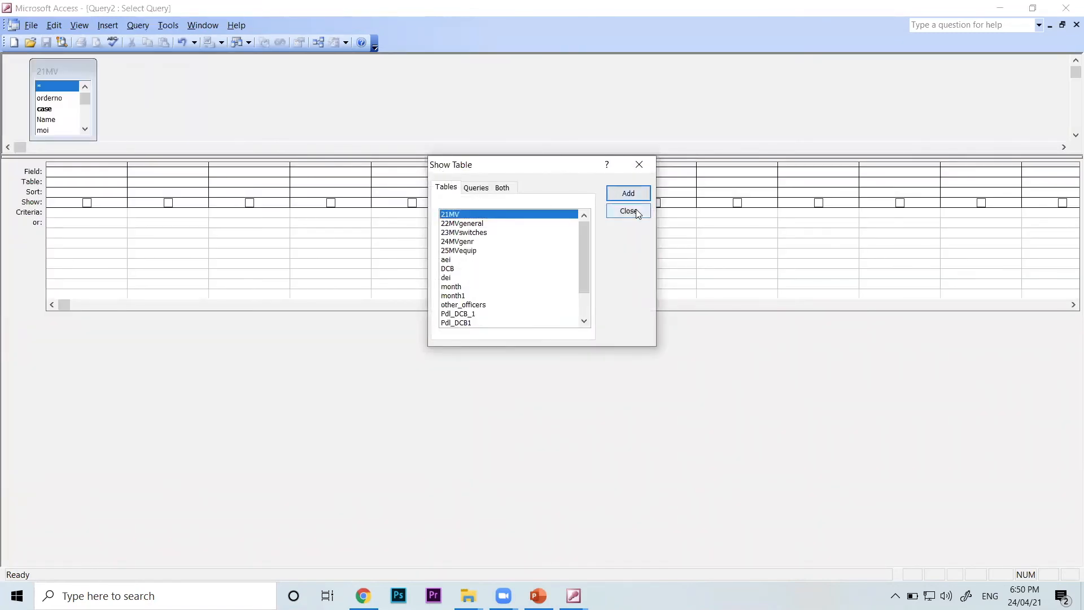
left_click(635, 210)
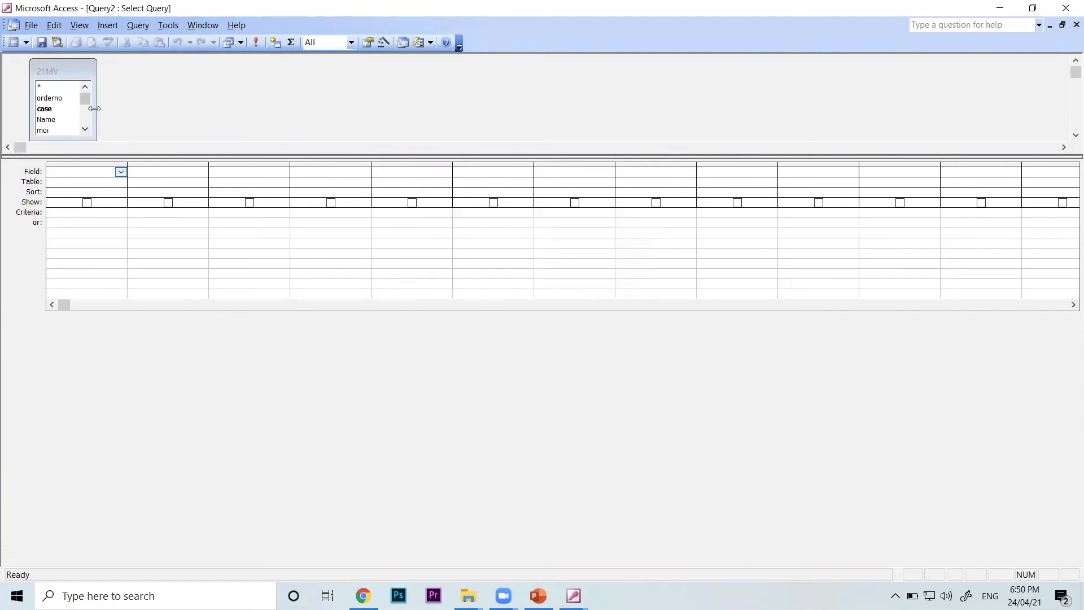
Widen the 21MV field list and enlarge the table area above the query design grid
left_click_drag(95, 109, 151, 108)
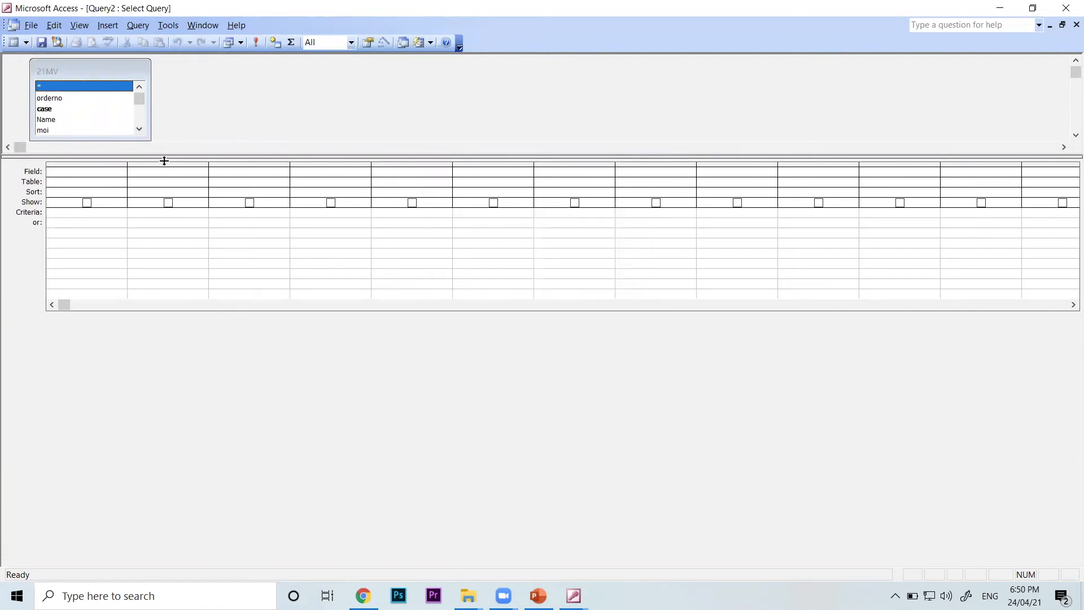
left_click_drag(165, 161, 154, 230)
left_click(122, 241)
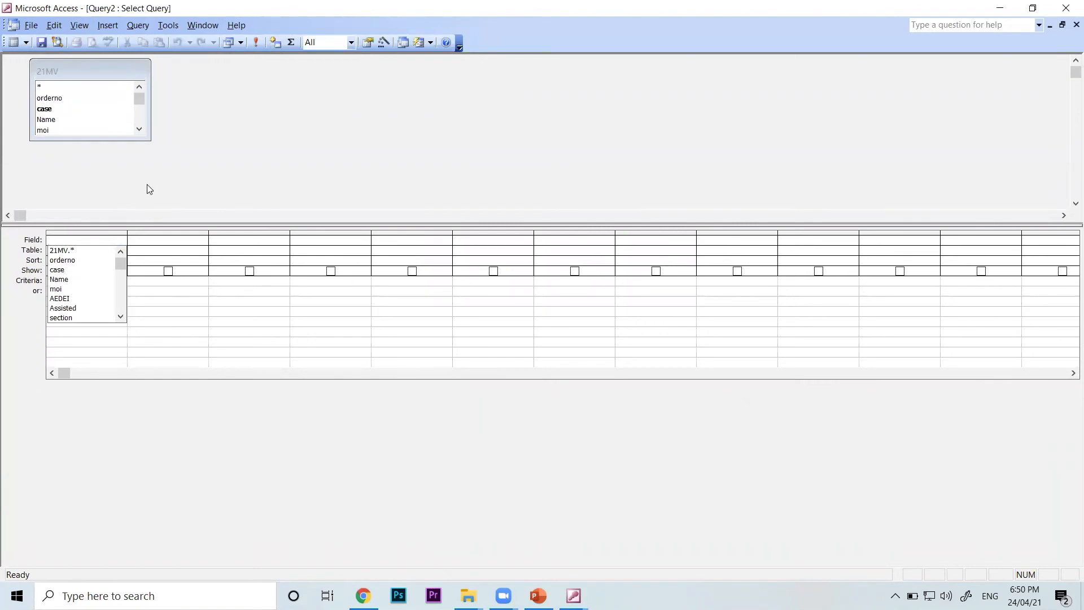
left_click(148, 188)
Add the case, Name, section and AEDEI fields of the 21MV table to the query design grid
left_click(122, 241)
left_click(74, 270)
left_click(201, 242)
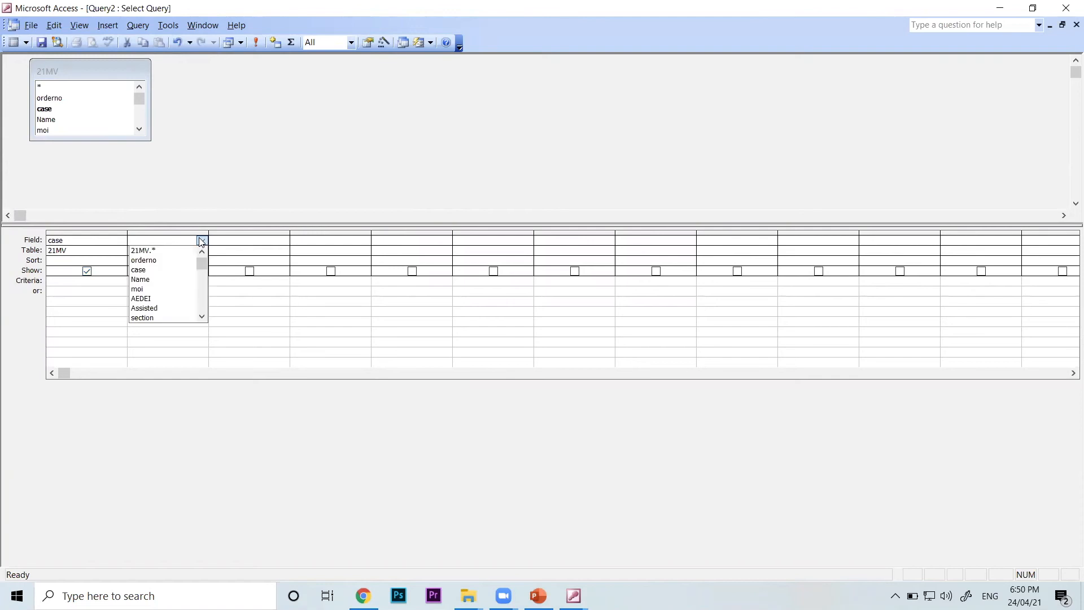
left_click(156, 280)
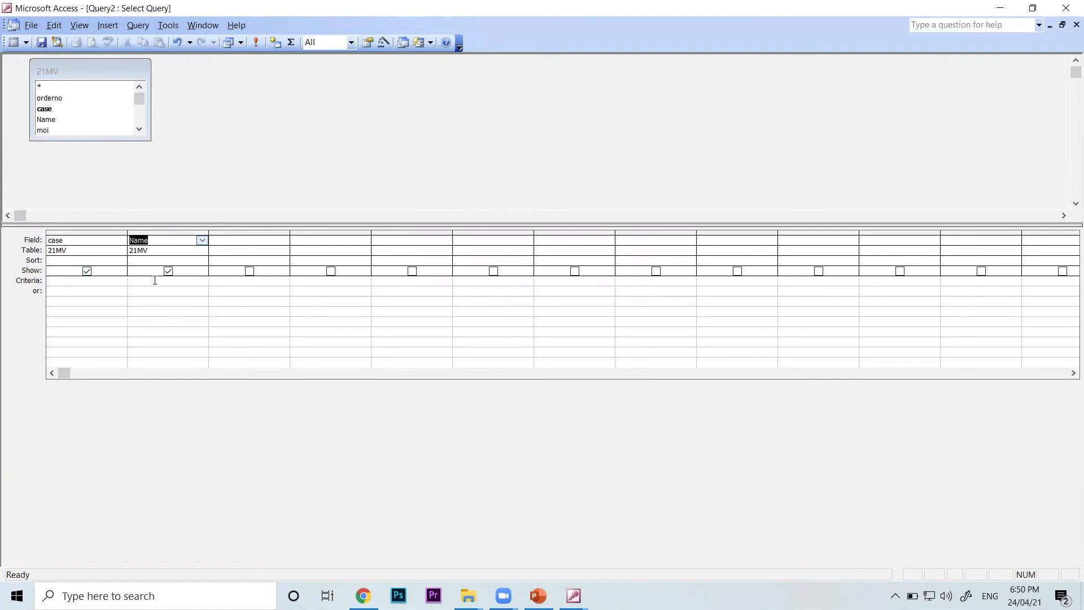
left_click(284, 240)
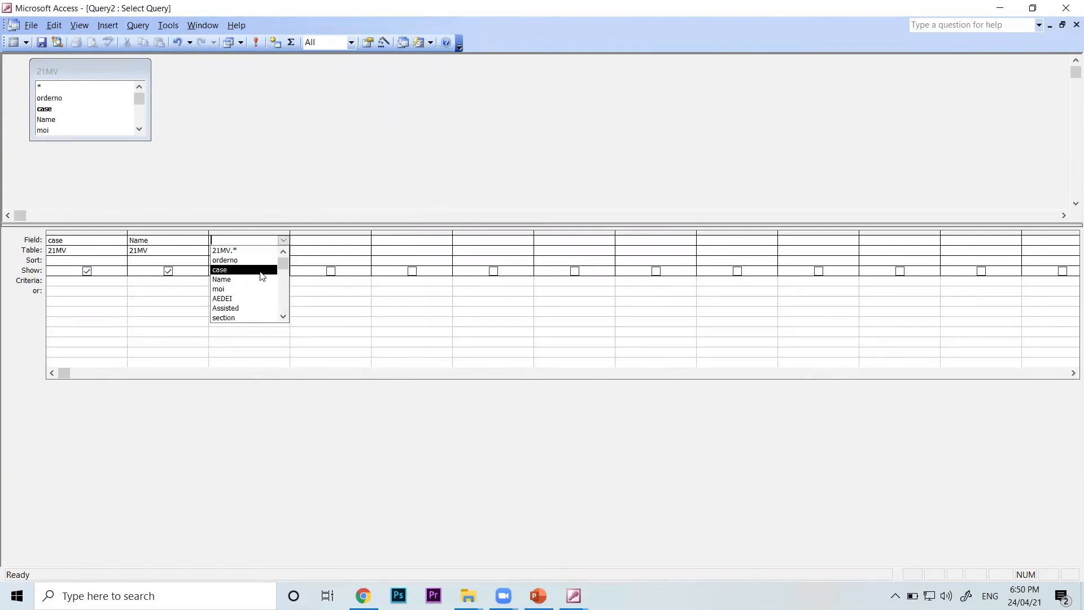
left_click(250, 317)
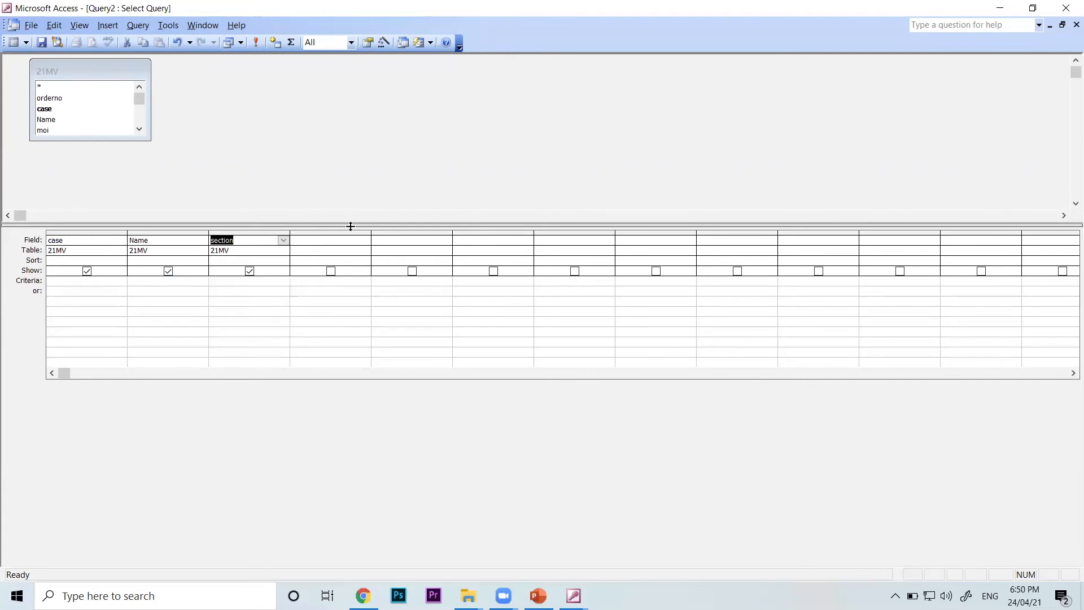
left_click(365, 240)
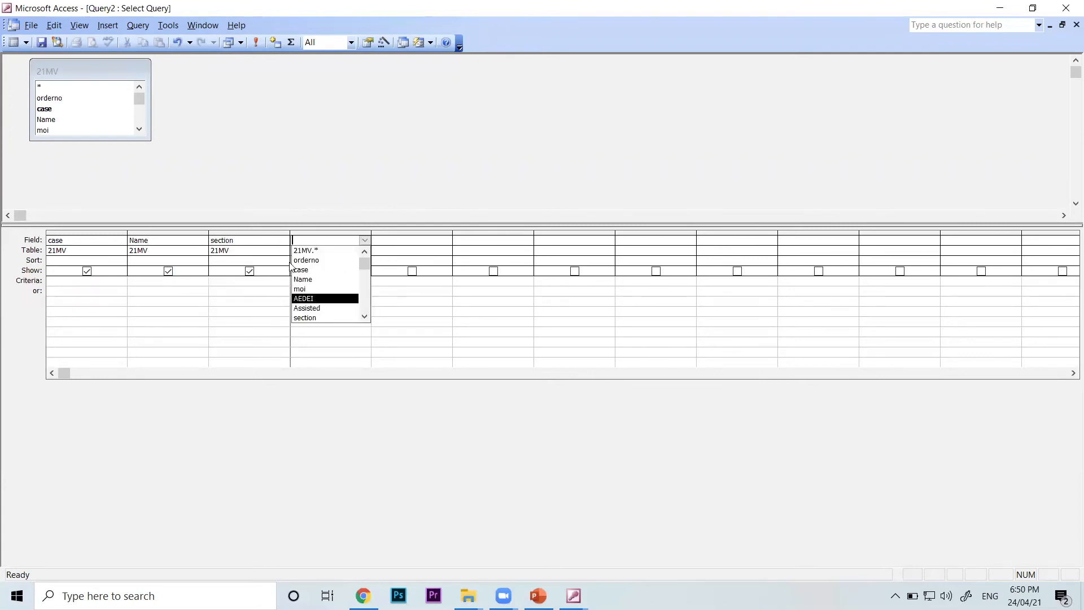
left_click(325, 298)
Show the query's results as a datasheet and narrow the Name column
left_click(80, 25)
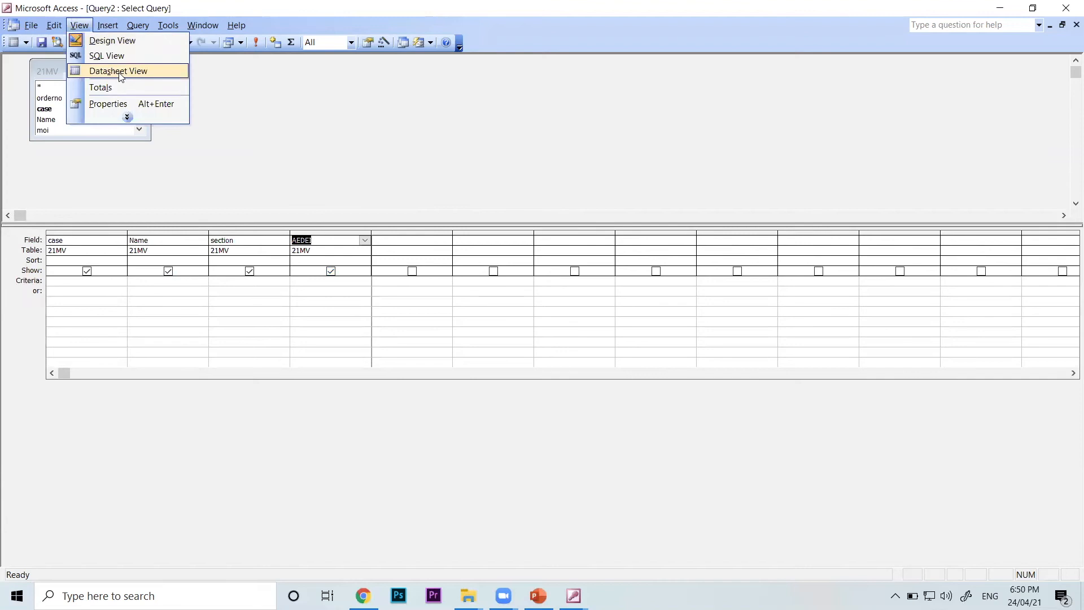
left_click(122, 71)
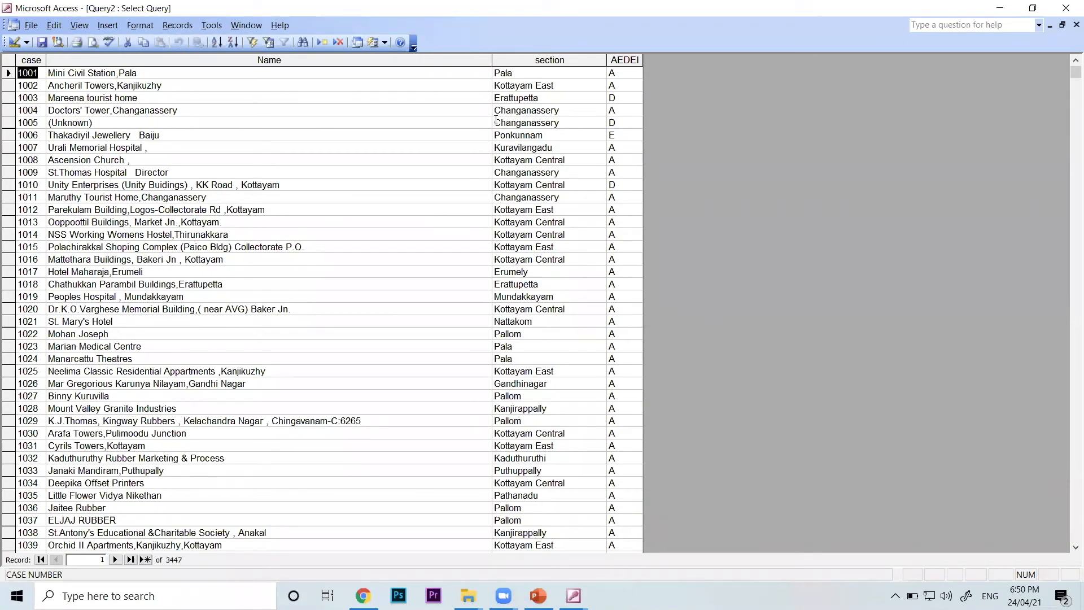
left_click_drag(492, 60, 373, 65)
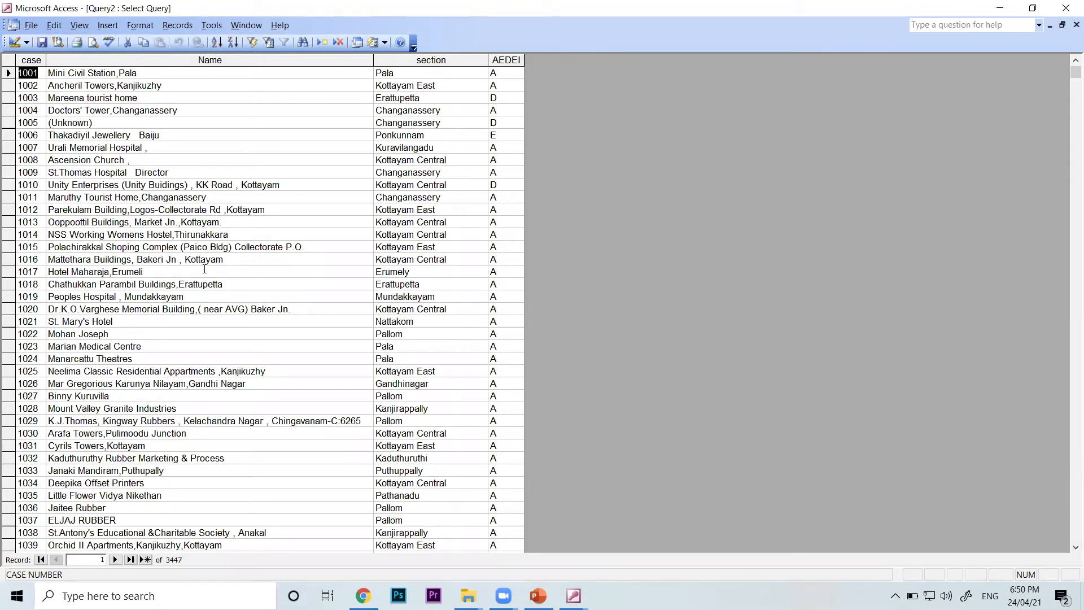
Examine the AEDEI codes of cases 1001 and 1003 in the query results, then return the query to Design view
left_click(505, 72)
left_click_drag(486, 67, 458, 55)
left_click(505, 70)
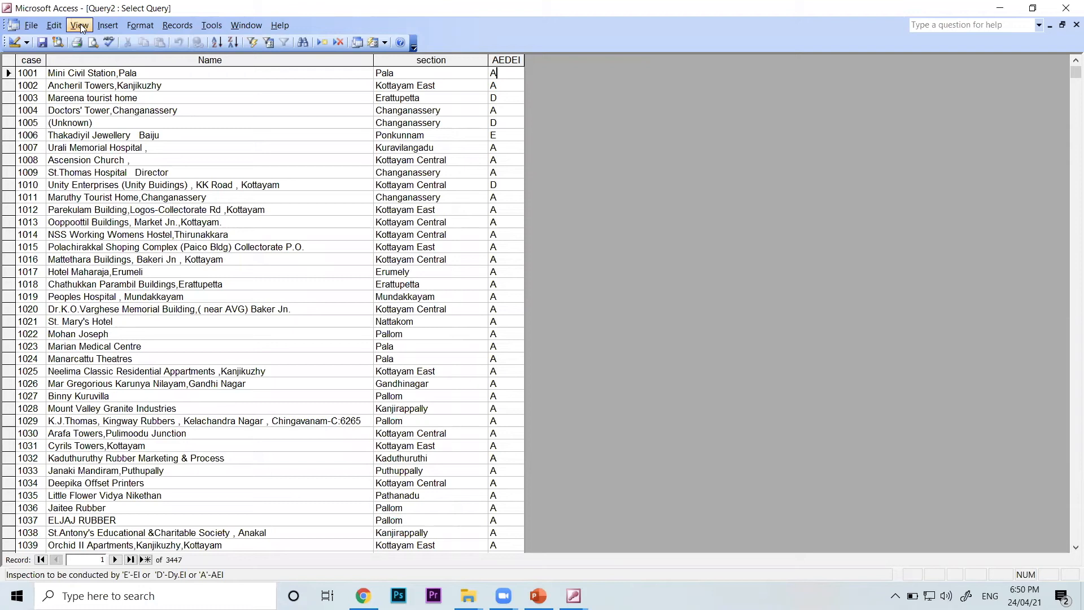
left_click_drag(513, 74, 462, 59)
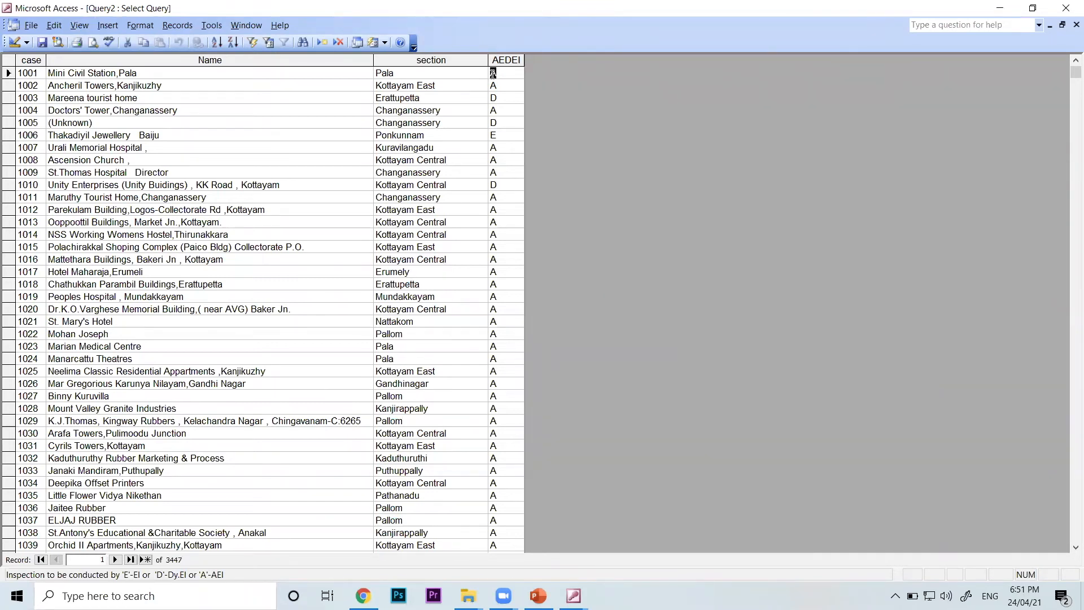
double_click(505, 94)
left_click(79, 25)
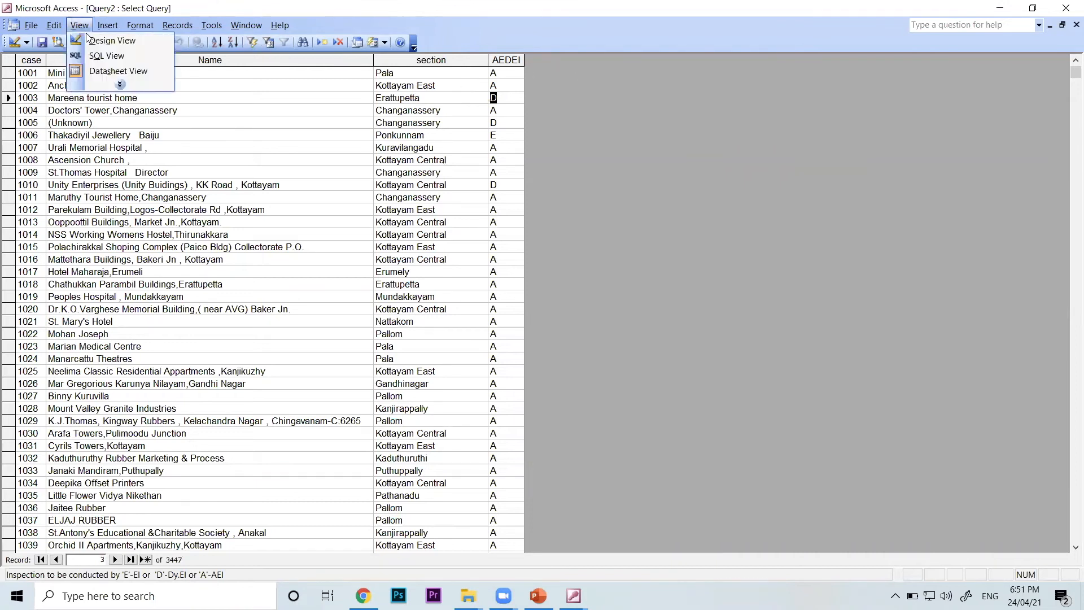
left_click(88, 40)
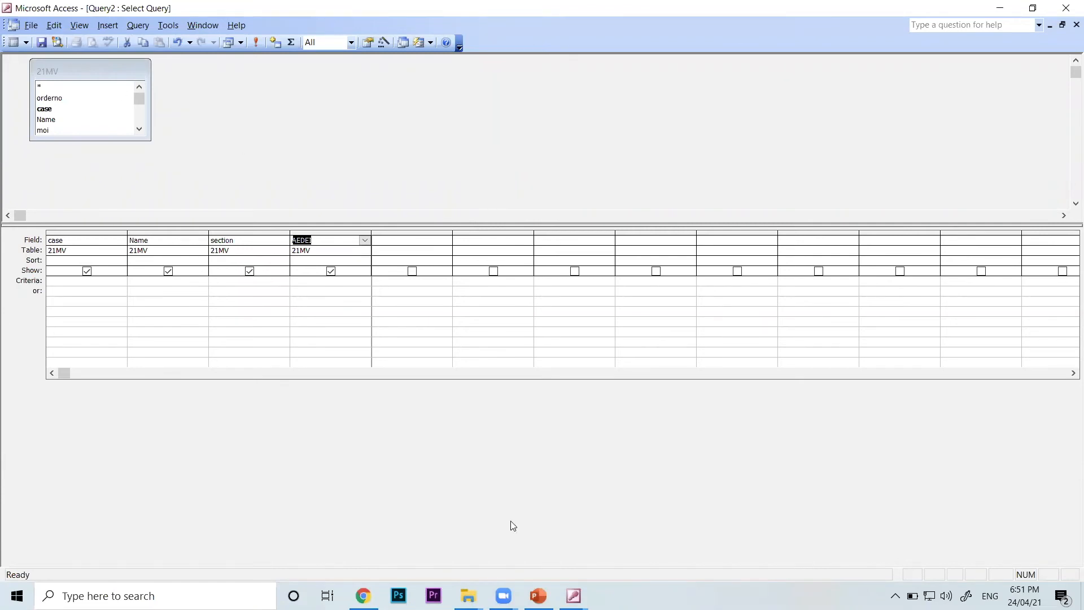
Open the 21MV table from the sample database's table list, look through its further columns, and close it
left_click(573, 596)
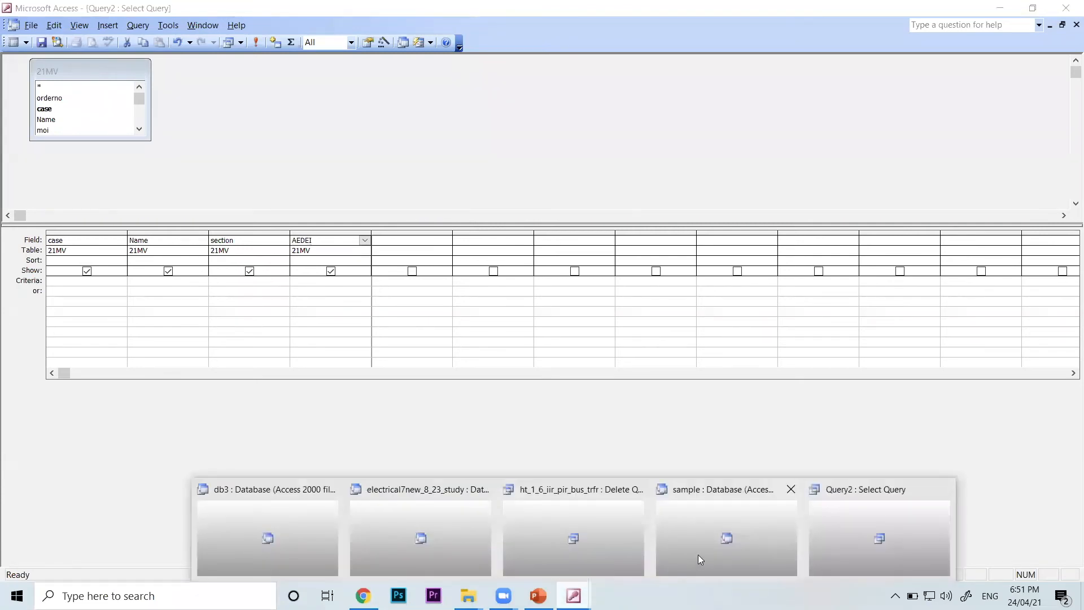
left_click(722, 548)
left_click(48, 97)
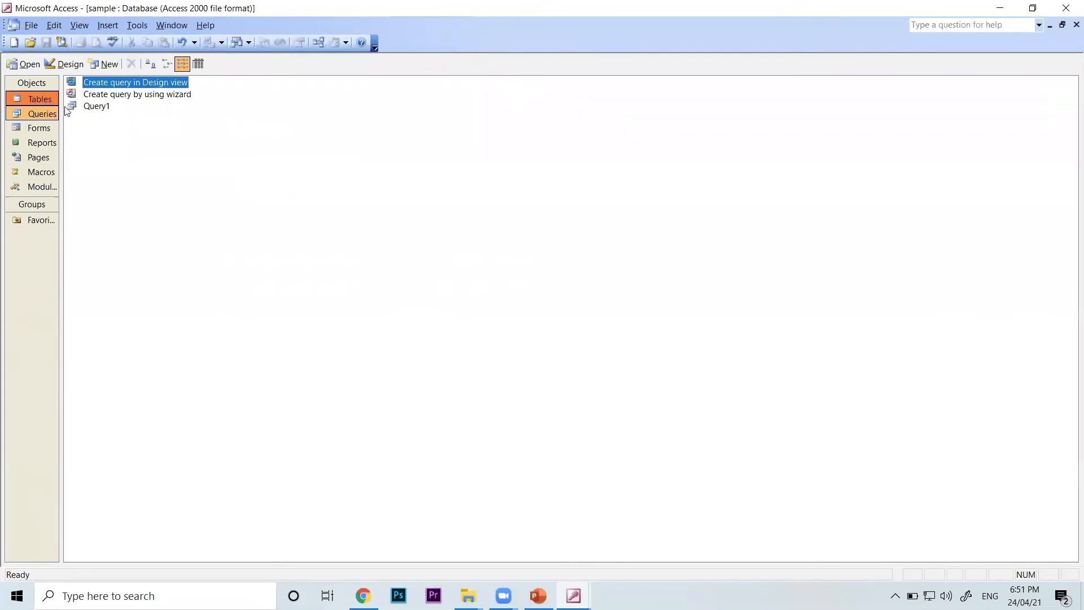
double_click(97, 118)
left_click_drag(382, 561, 847, 541)
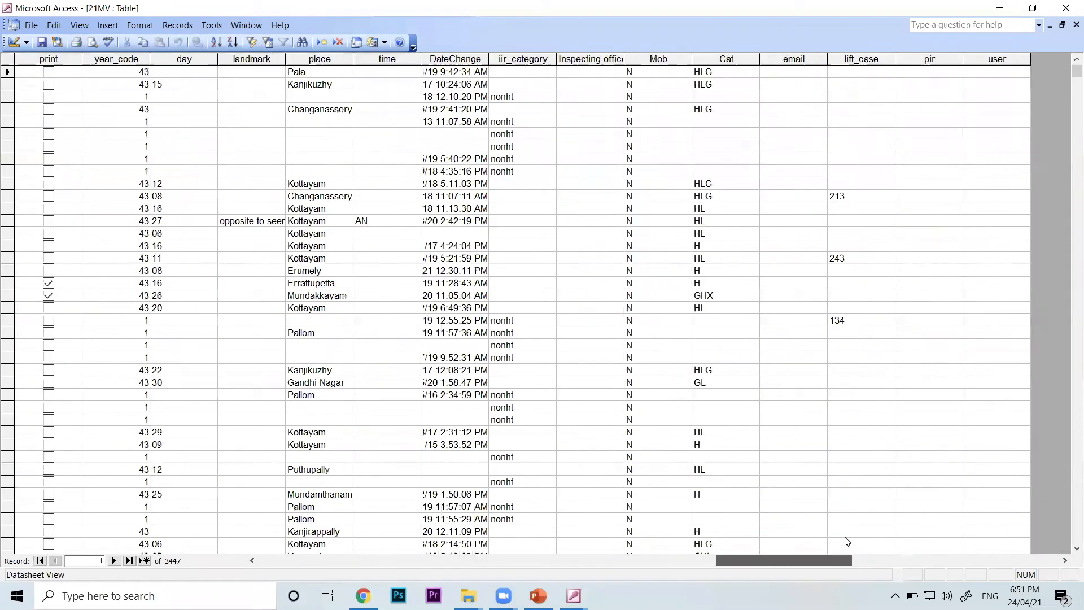
left_click(1076, 25)
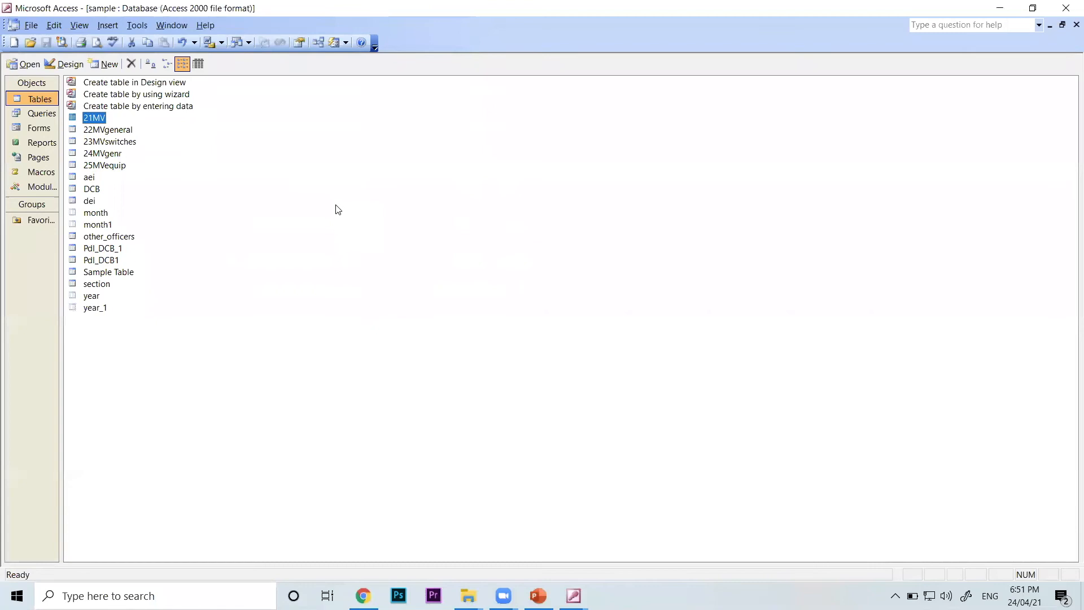
View the records of the aei, dei and other_officers tables in turn, closing each datasheet
double_click(90, 178)
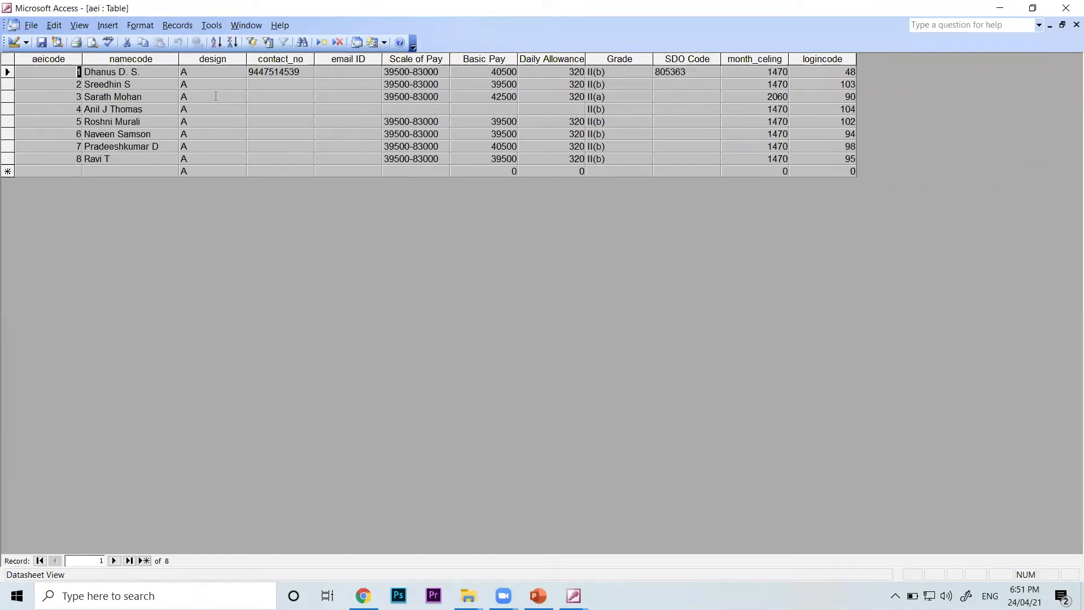
left_click(1076, 24)
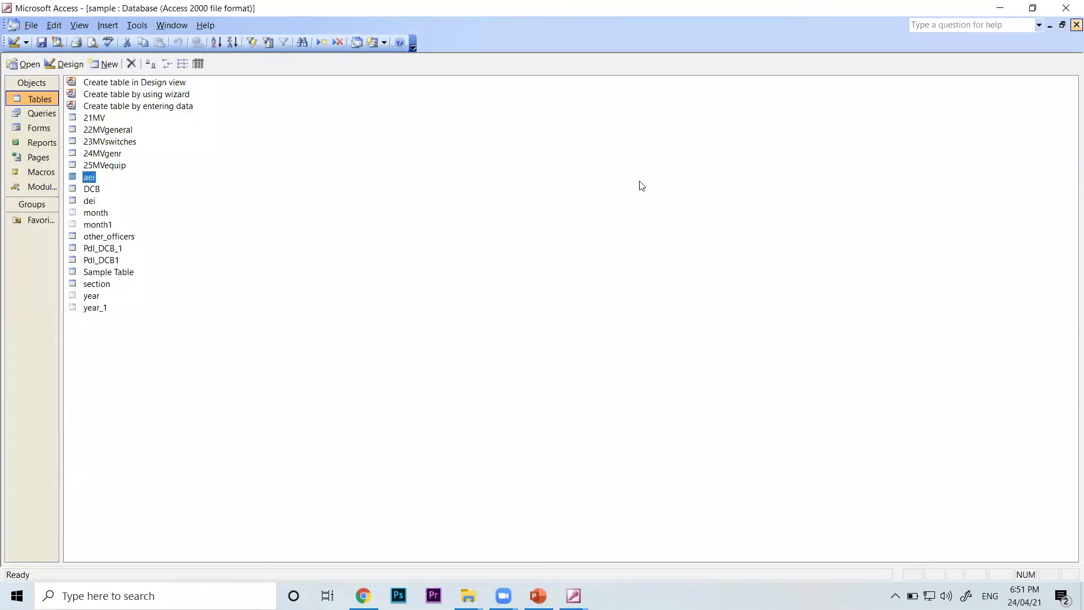
double_click(88, 202)
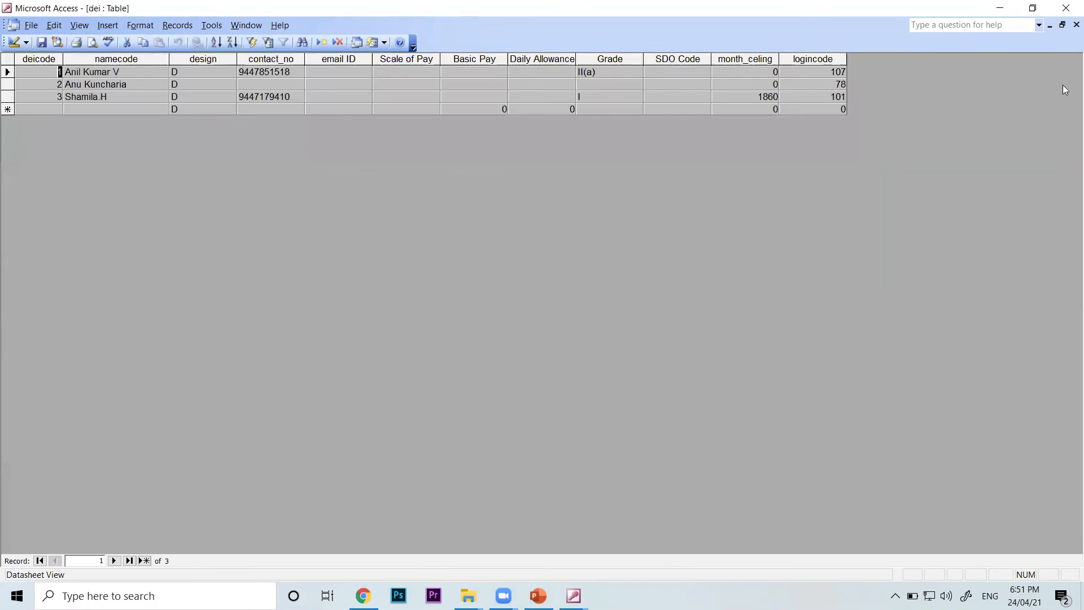
left_click(1076, 25)
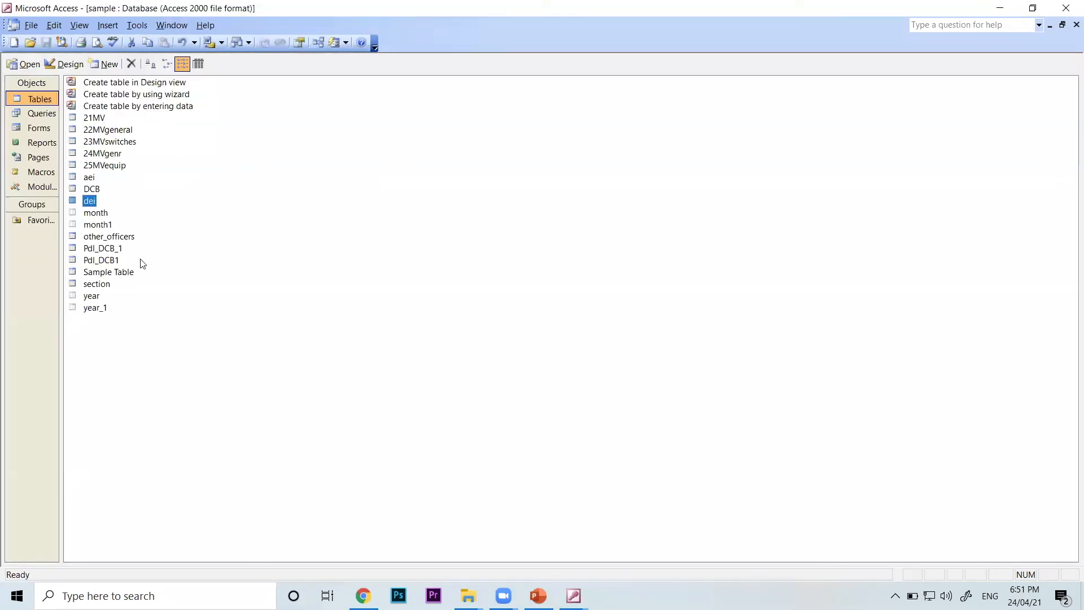
double_click(126, 237)
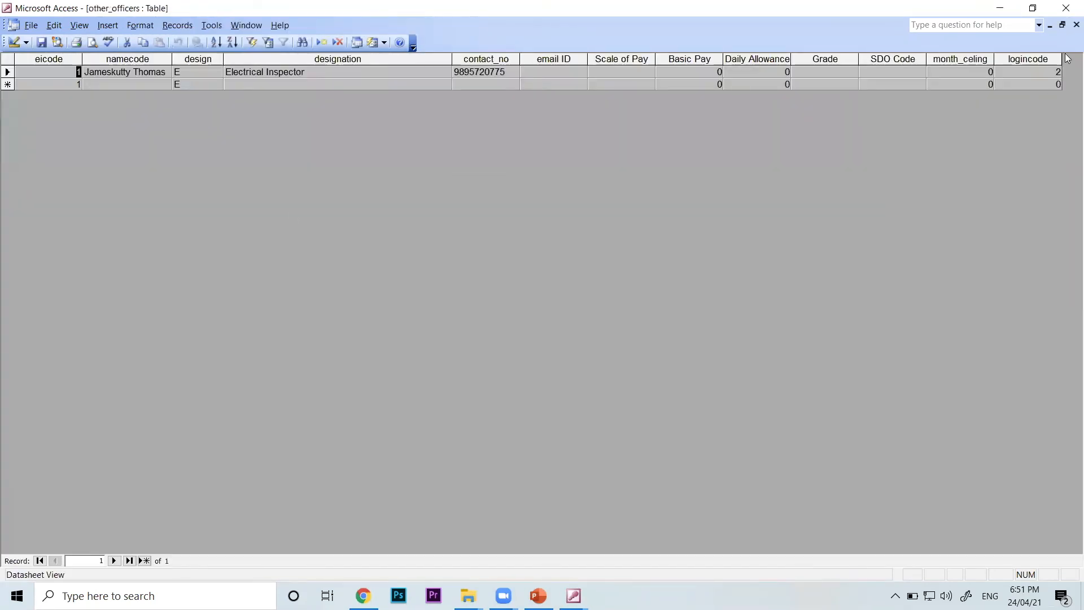
left_click(1076, 25)
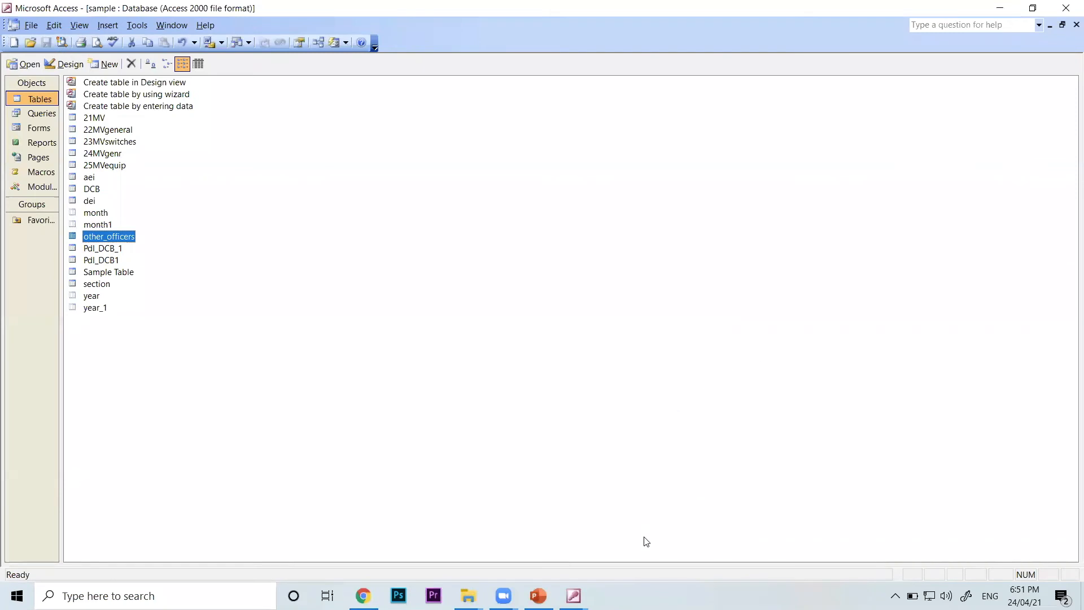
Return to the Query2 design and add the section and aei tables to it
left_click(579, 586)
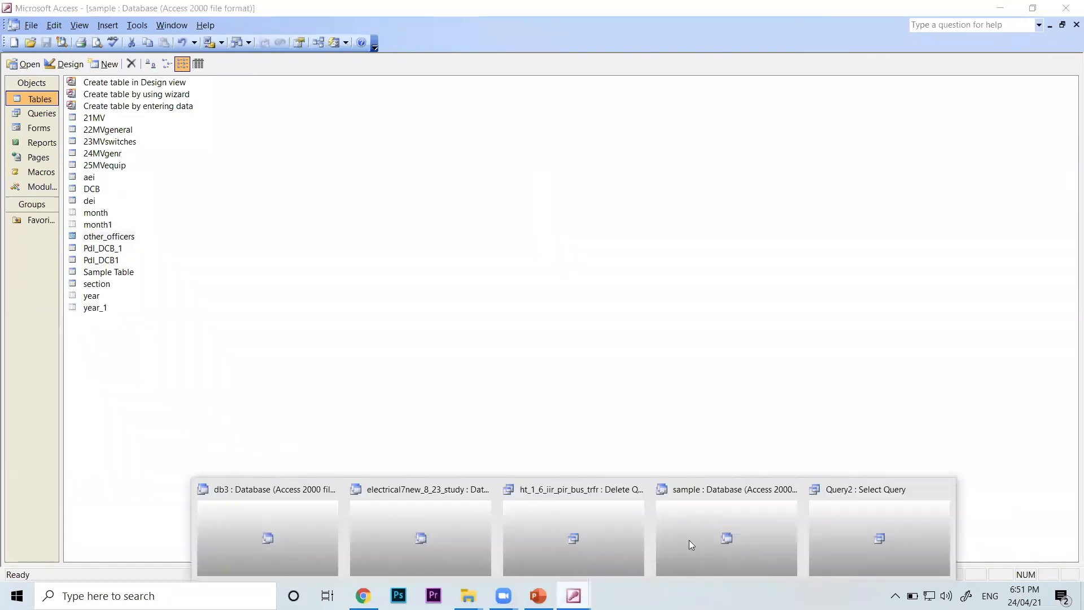
left_click(855, 504)
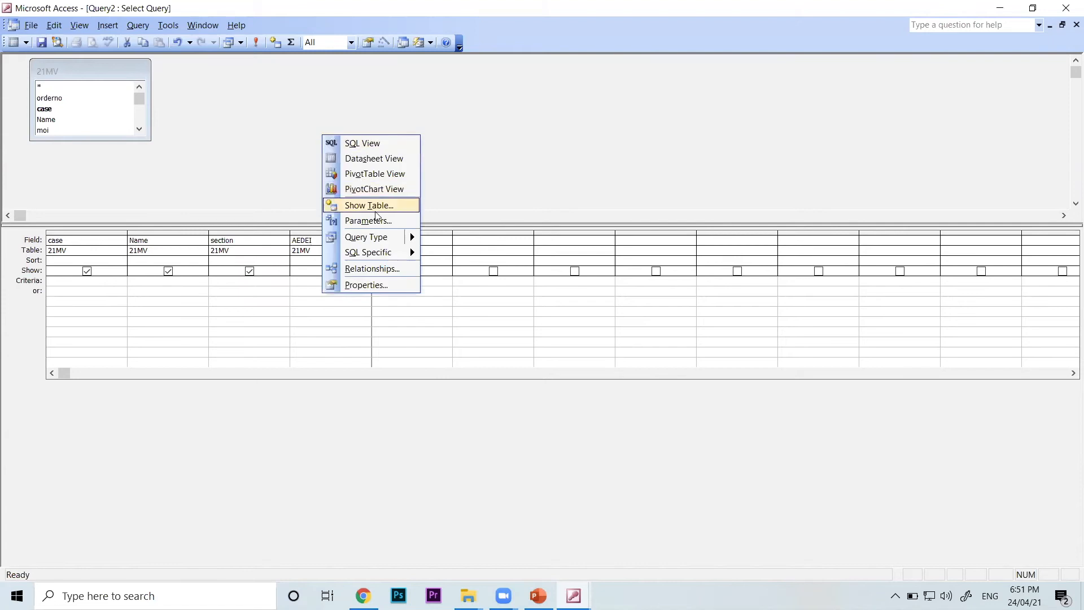
left_click(378, 216)
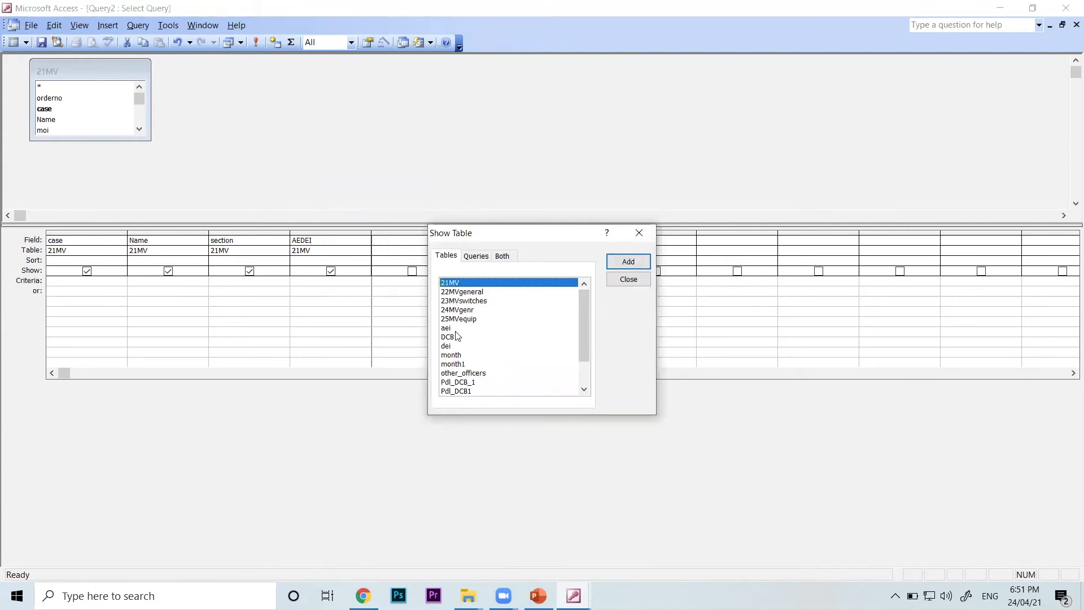
scroll(460, 339, "down", 2)
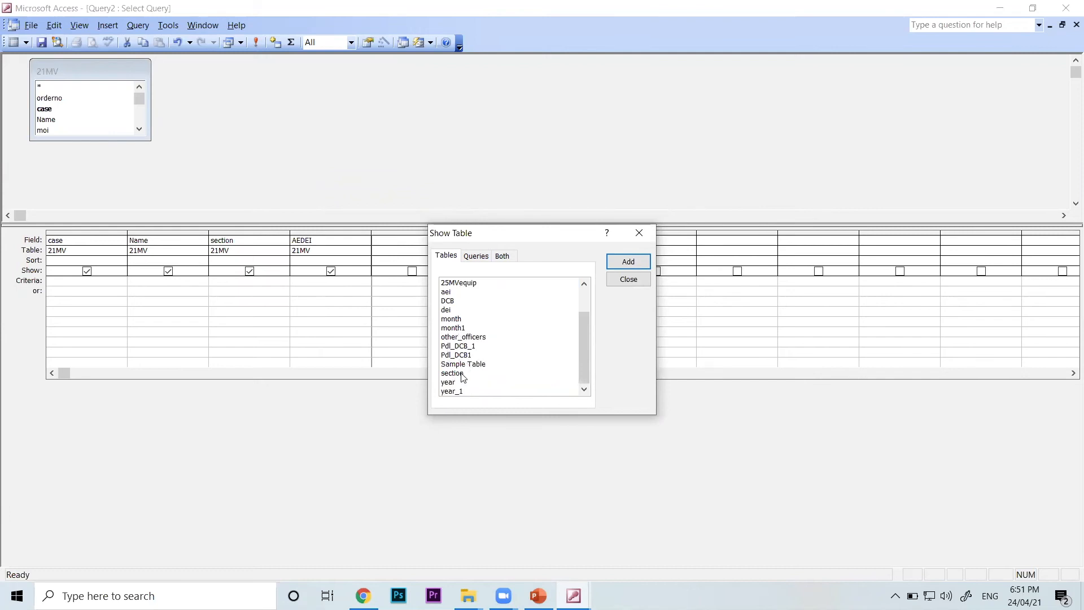
left_click(463, 373)
left_click(627, 261)
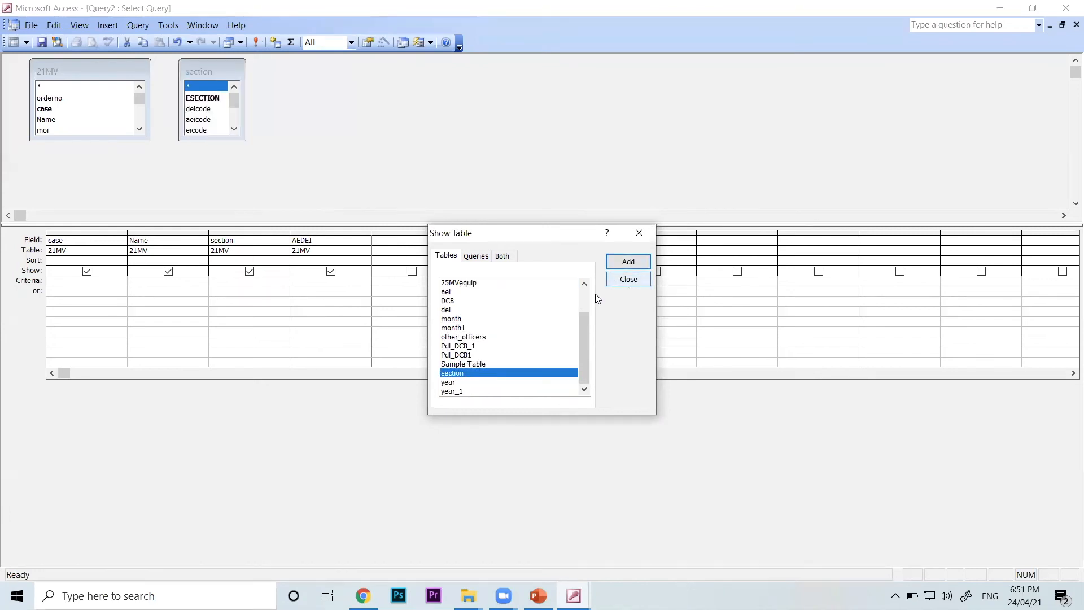
left_click(451, 292)
left_click(635, 264)
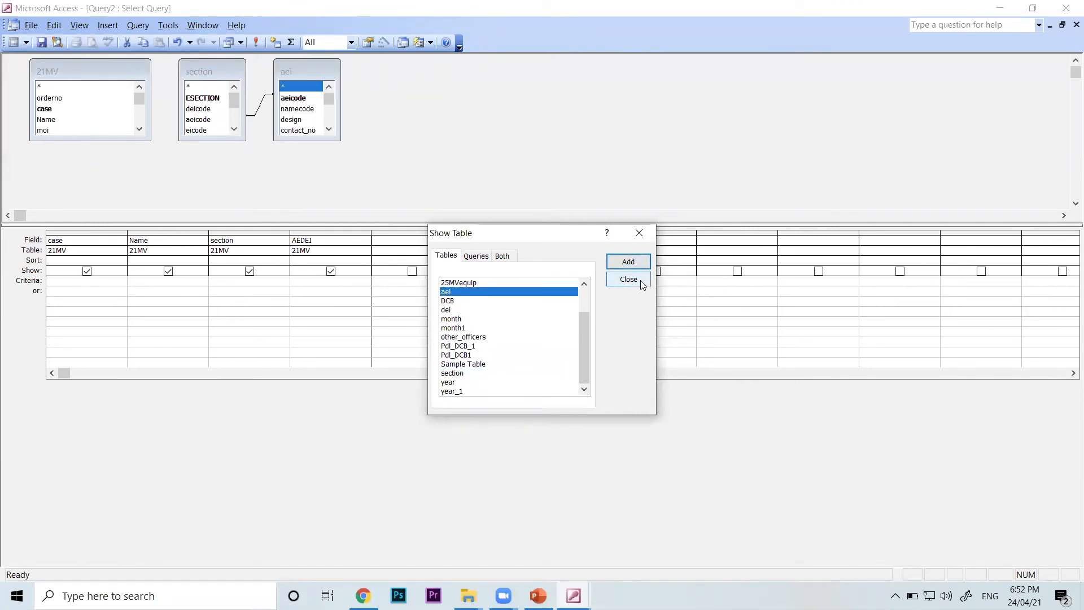
left_click(639, 281)
Move the aei field list away from section and enlarge both field lists to show more fields
left_click_drag(310, 75, 485, 68)
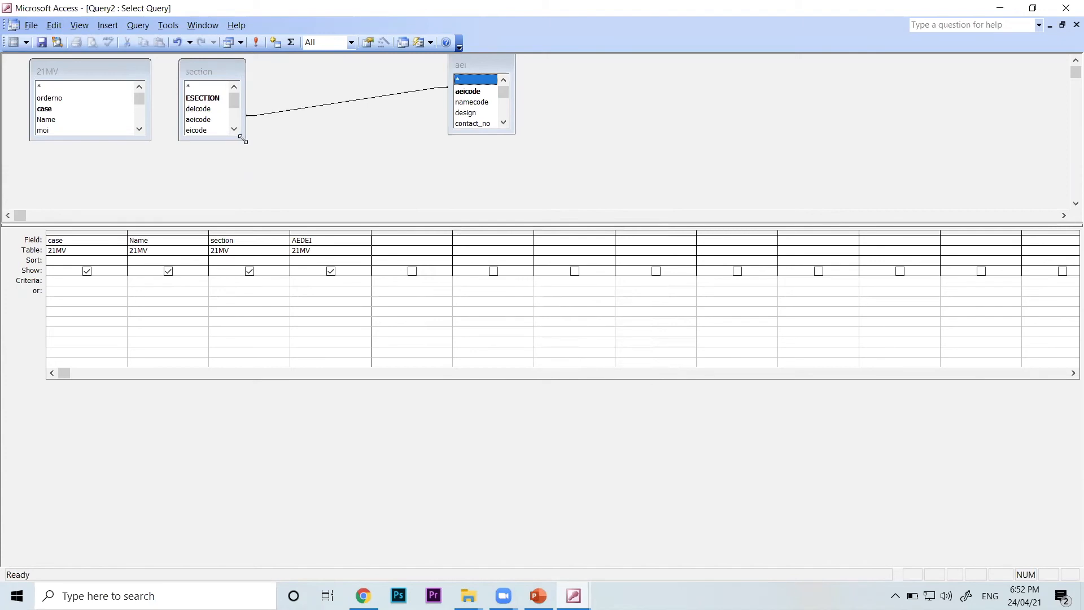
left_click_drag(243, 139, 311, 186)
left_click_drag(480, 64, 480, 89)
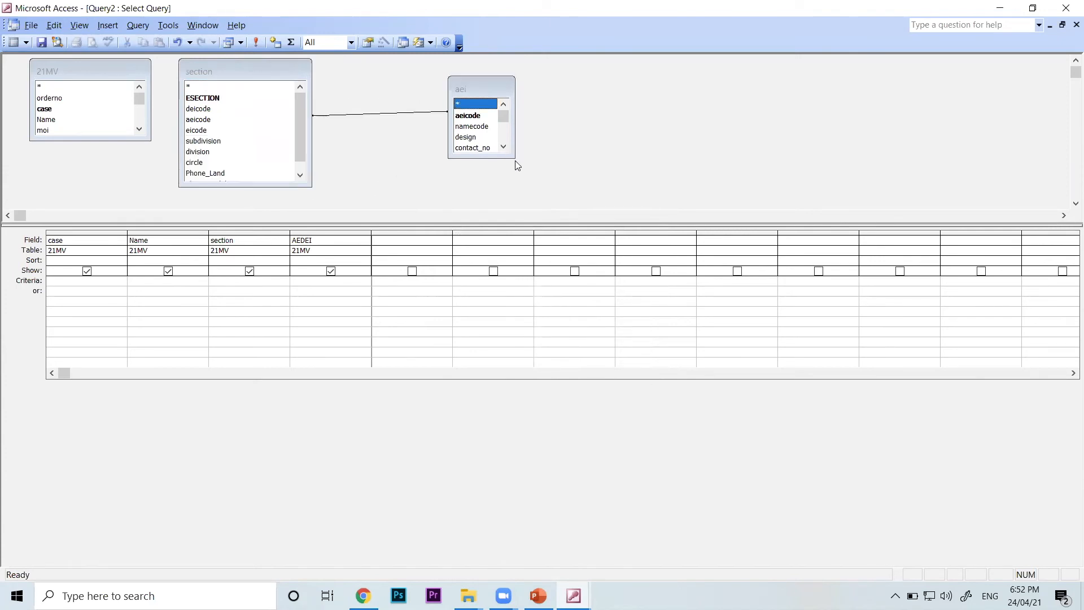
left_click_drag(513, 159, 556, 191)
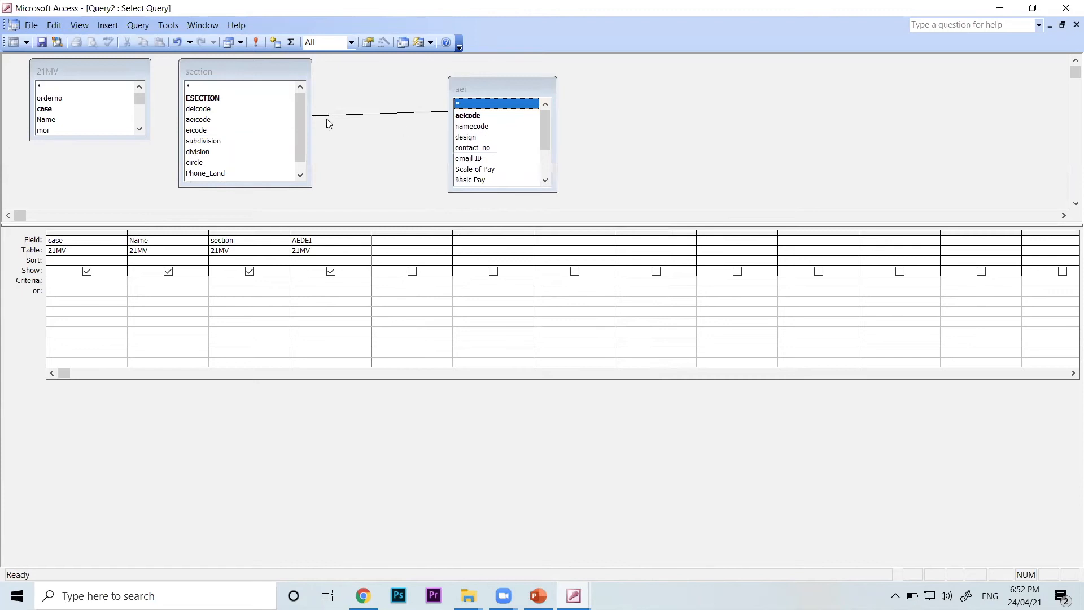
Move the aei field list closer to section and select the join line between their aeicode fields
left_click(237, 120)
left_click(495, 116)
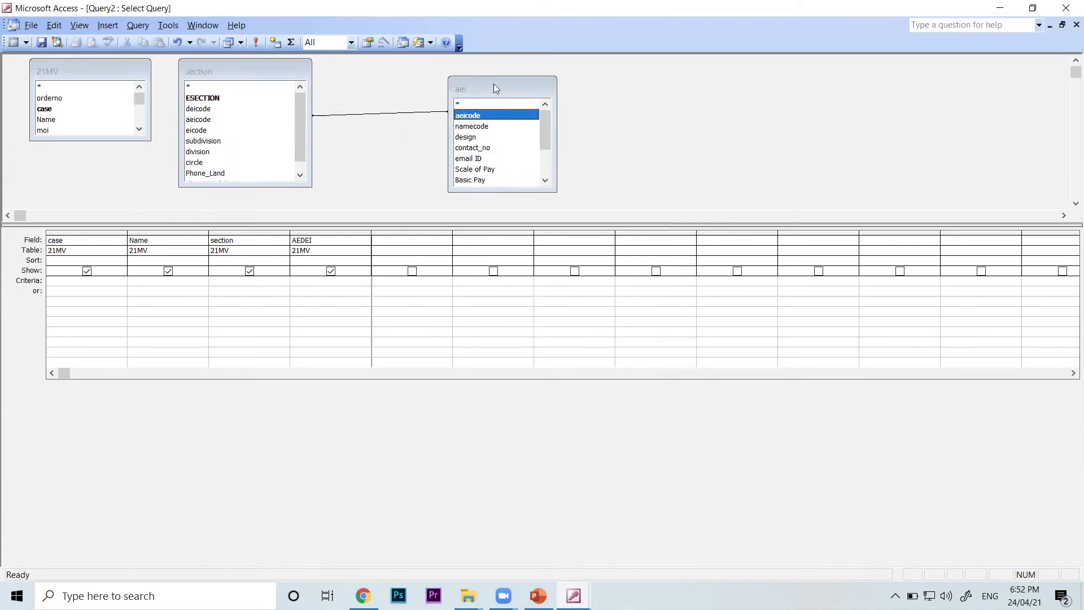
left_click_drag(484, 80, 461, 70)
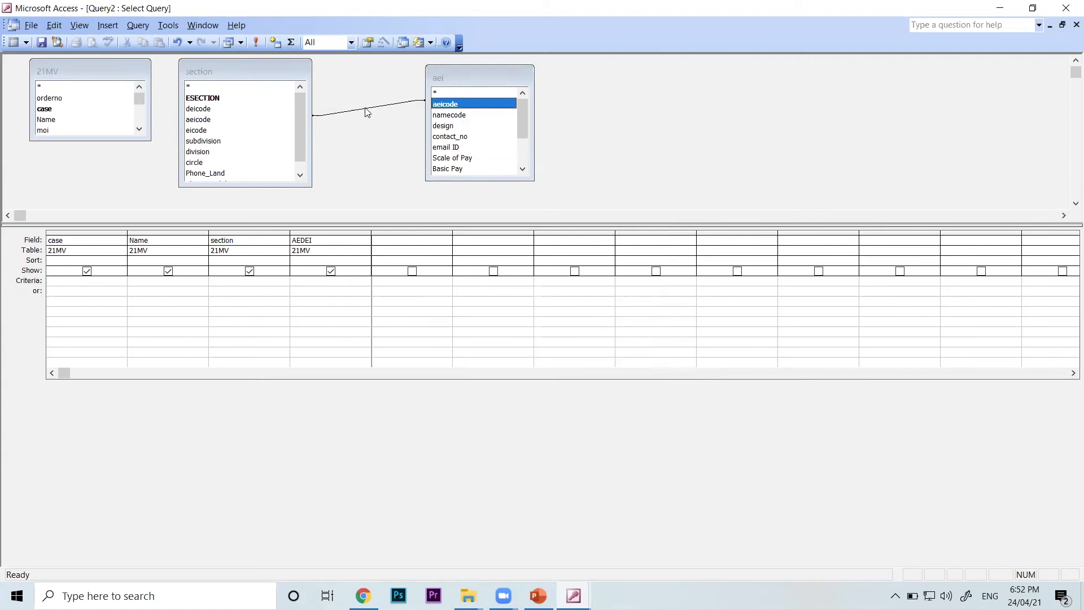
left_click(366, 109)
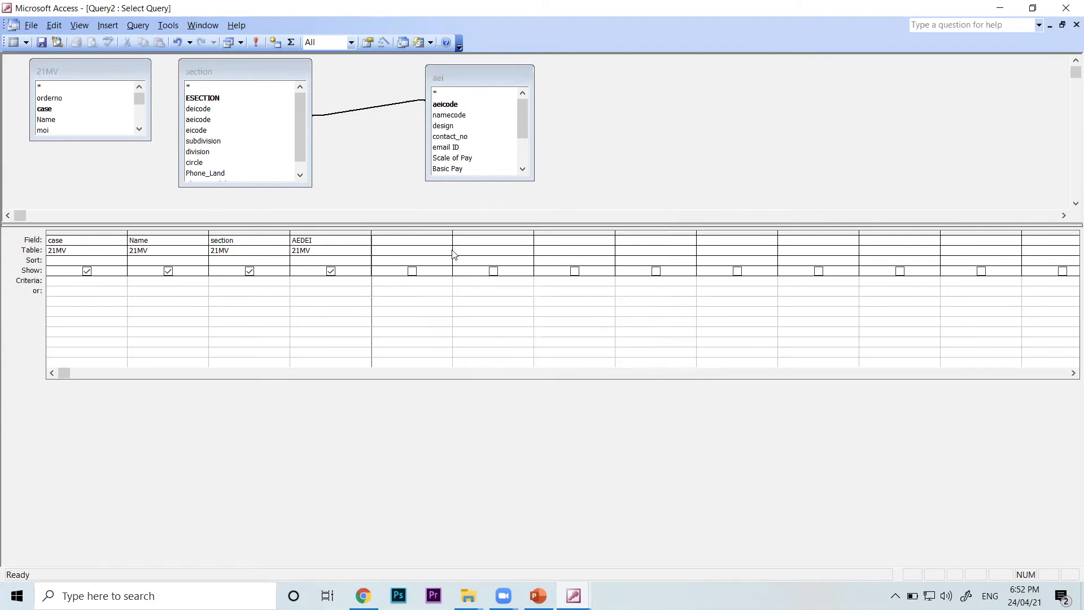
Shift the section field list toward aei and enlarge the 21MV field list to show more fields
left_click_drag(249, 73, 316, 68)
left_click_drag(150, 136, 211, 197)
left_click(467, 83)
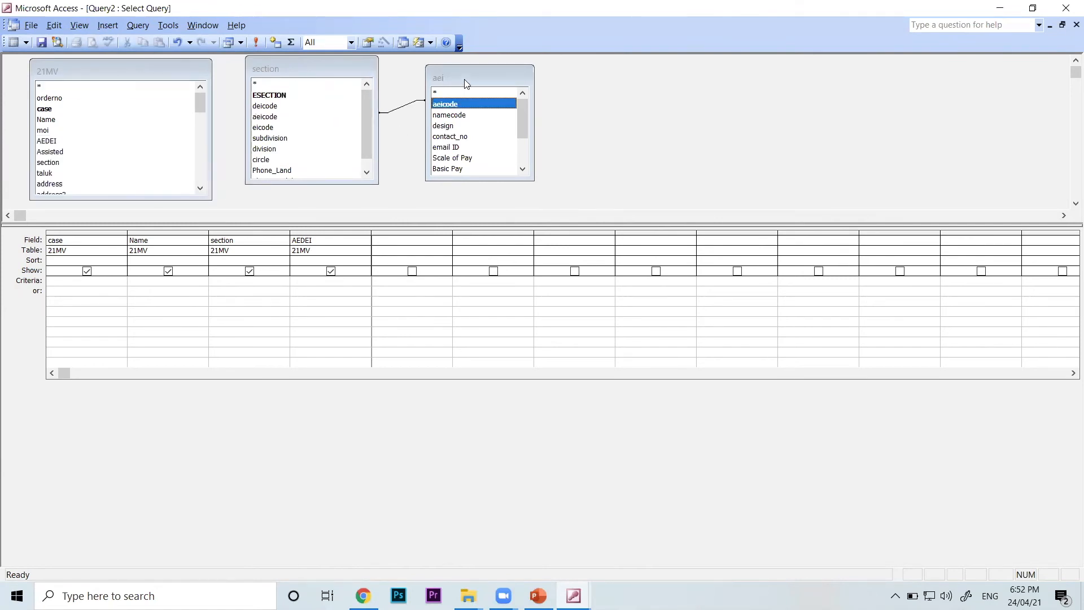
Move the aei and section field lists farther away from the 21MV field list
left_click_drag(467, 84, 569, 79)
left_click_drag(316, 68, 398, 70)
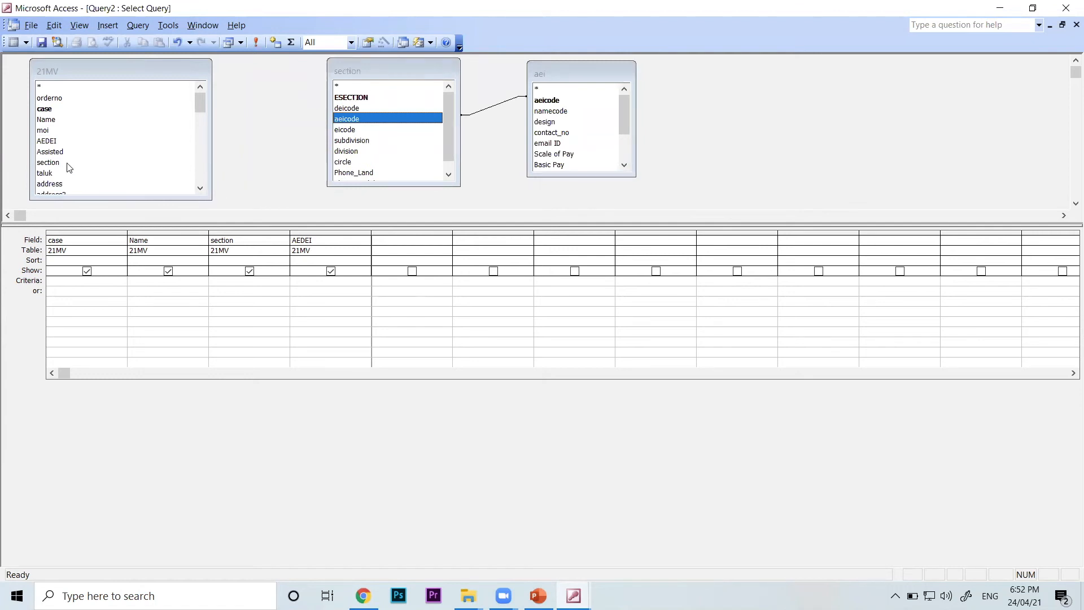
left_click(61, 72)
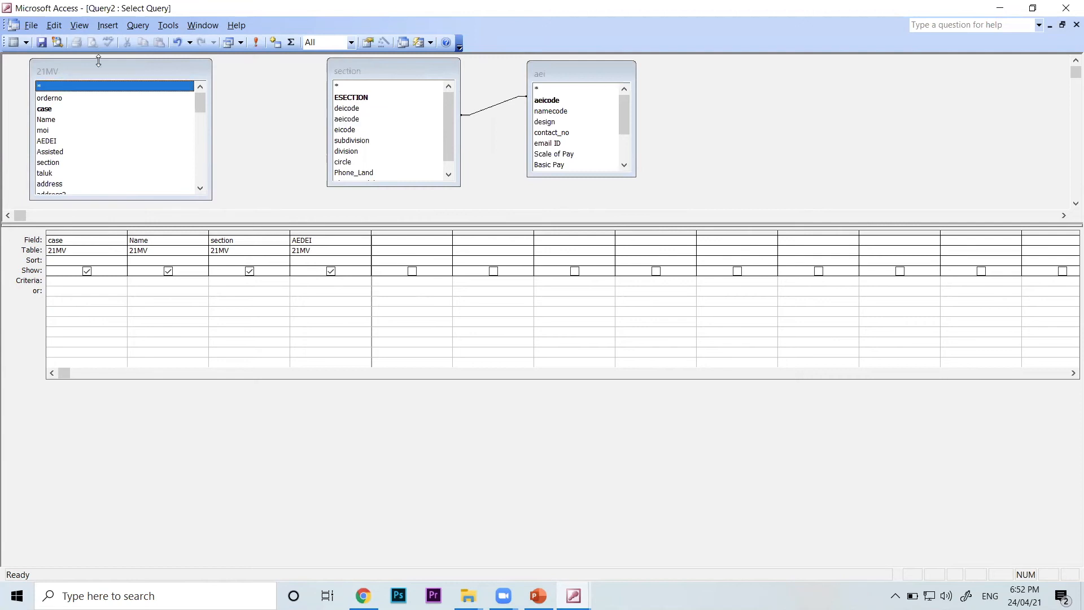
left_click(366, 71)
left_click(573, 71)
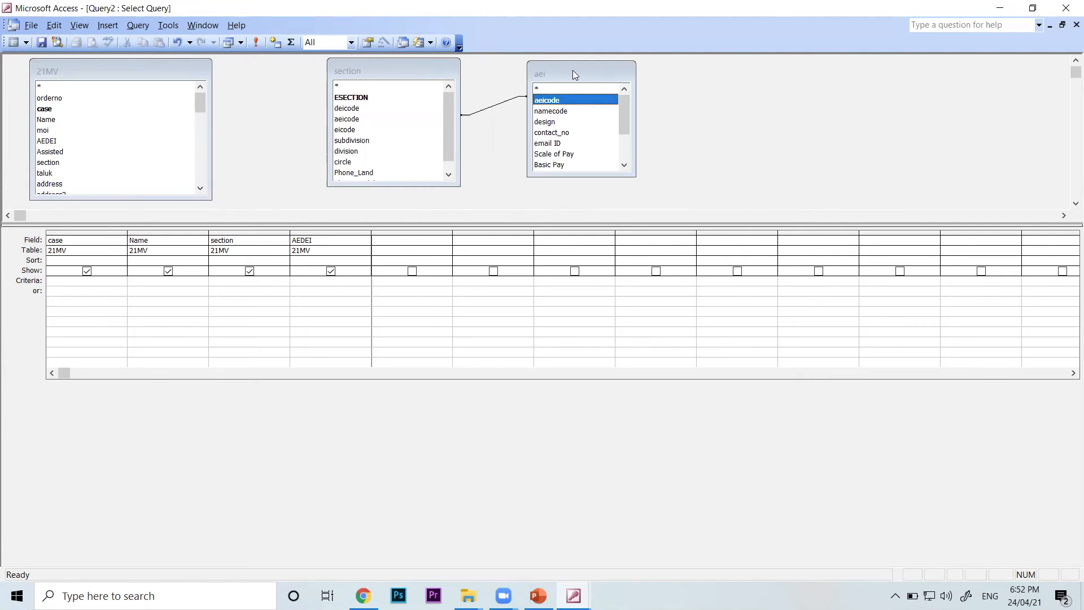
left_click(165, 73)
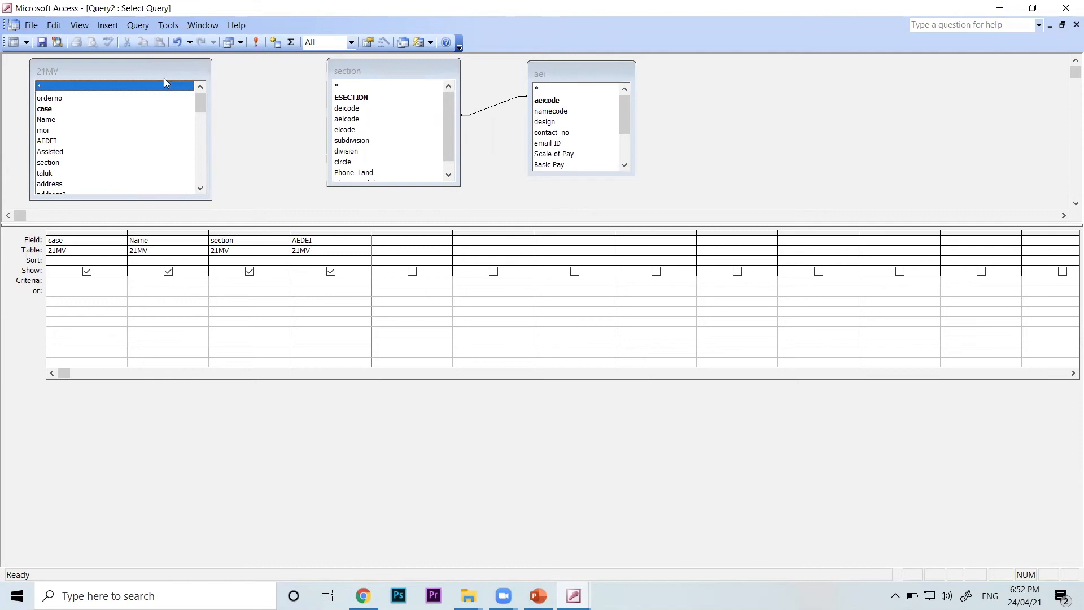
Join the section field of 21MV to ESECTION in the section table and shift the section and aei field lists closer to 21MV
left_click(58, 164)
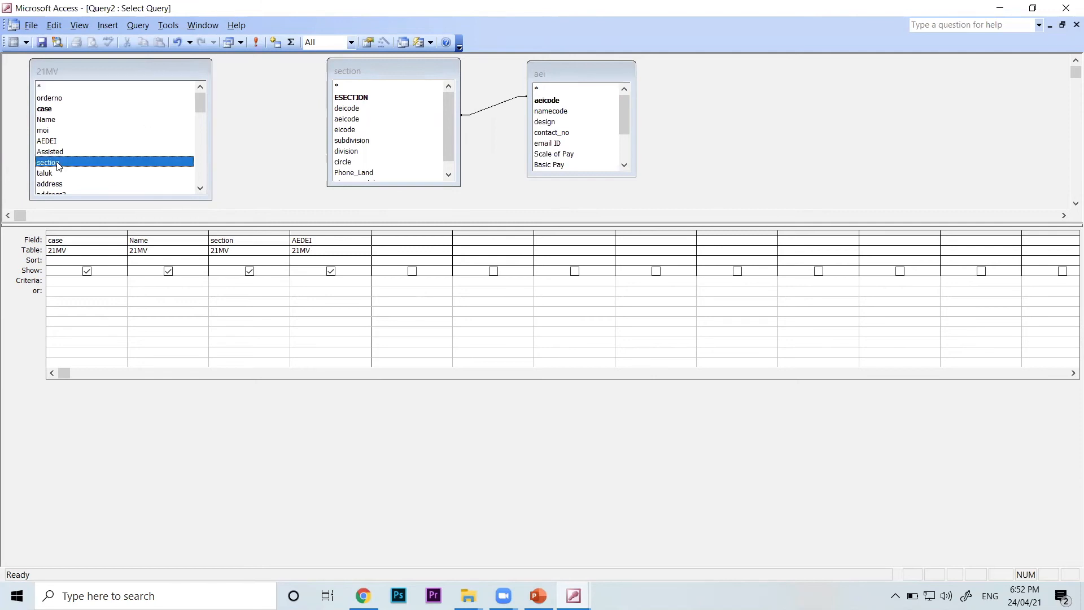
left_click(364, 98)
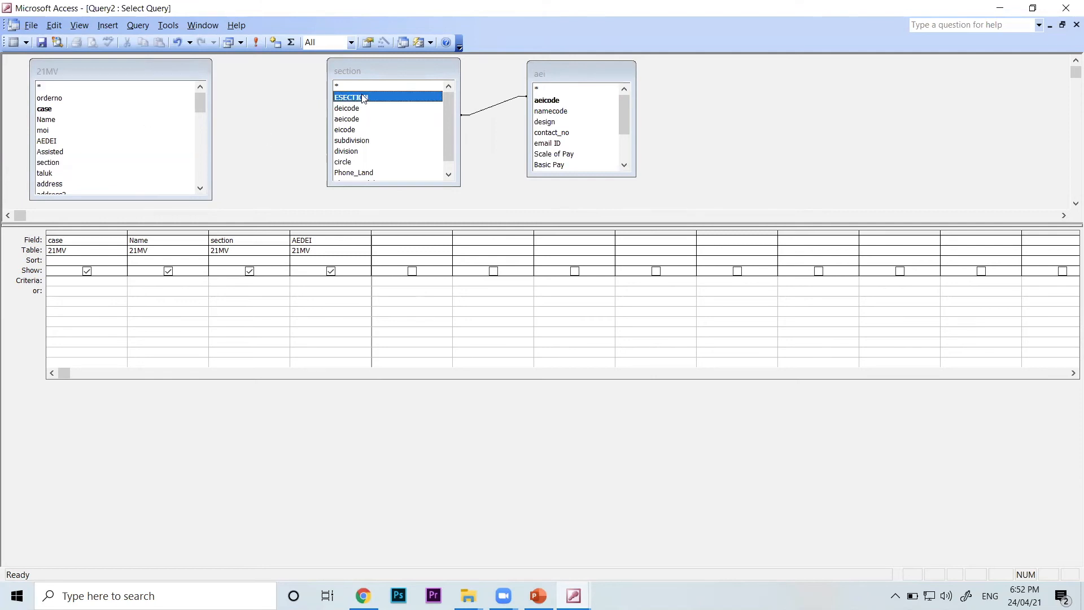
left_click(67, 163)
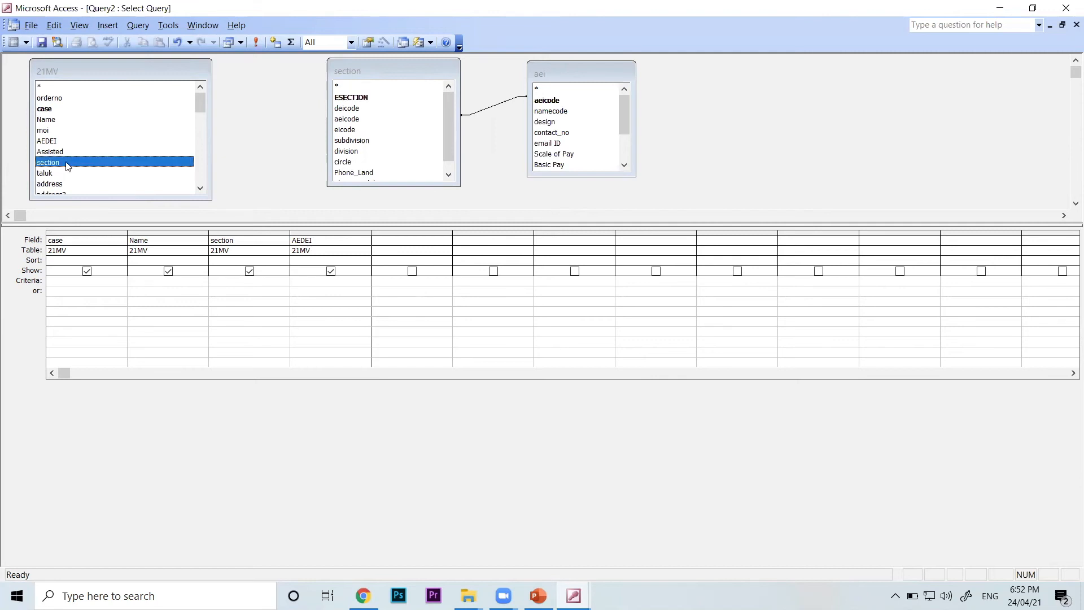
left_click_drag(67, 165, 353, 96)
left_click_drag(397, 73, 372, 73)
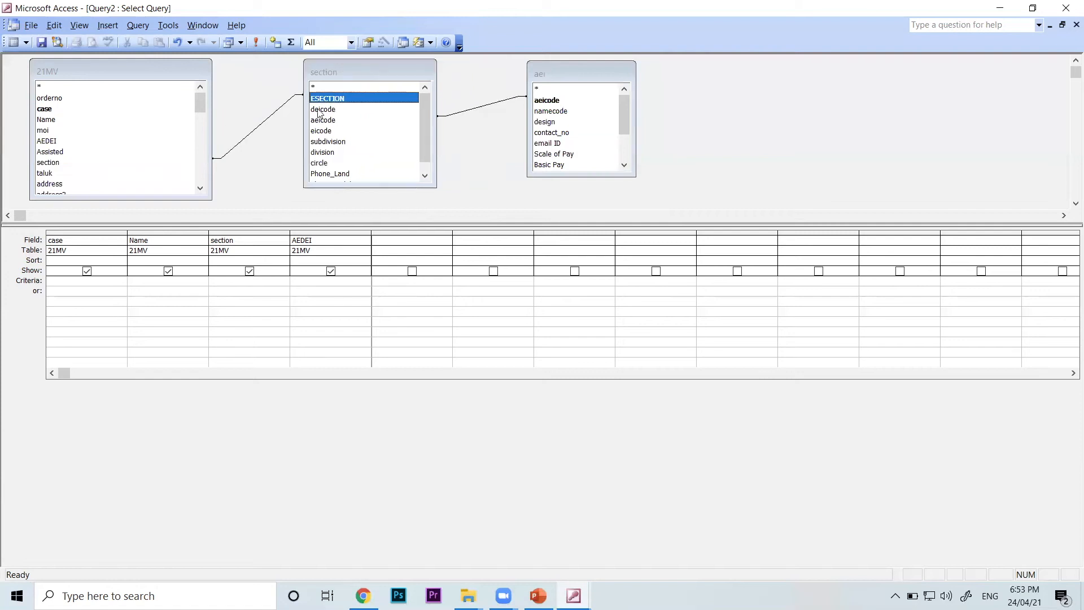
left_click_drag(585, 80, 551, 85)
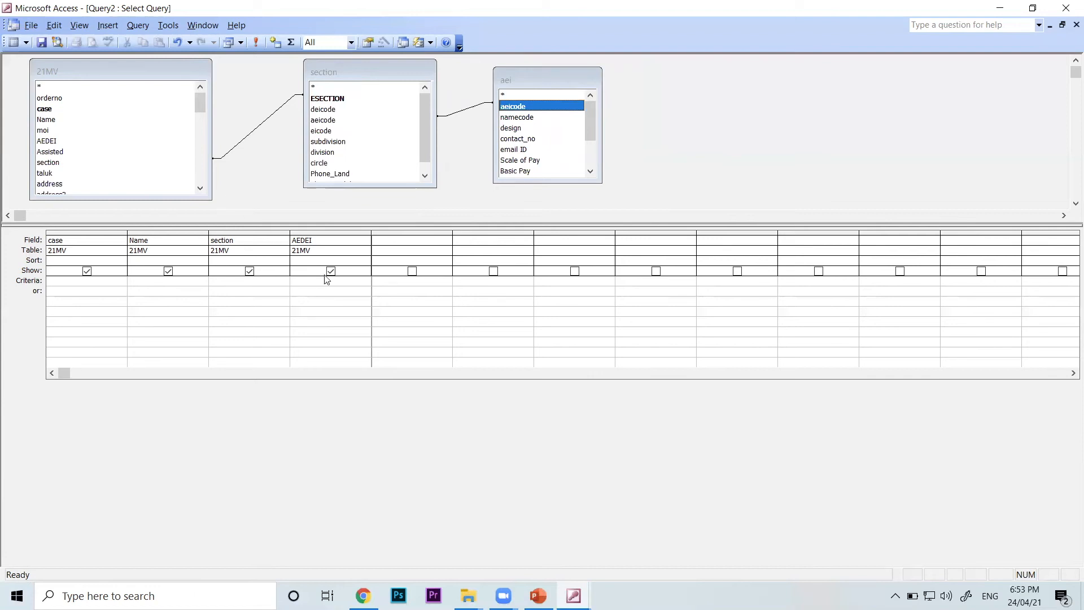
Preview the joined query's records in Datasheet view and return to the query design
left_click(79, 25)
left_click(112, 72)
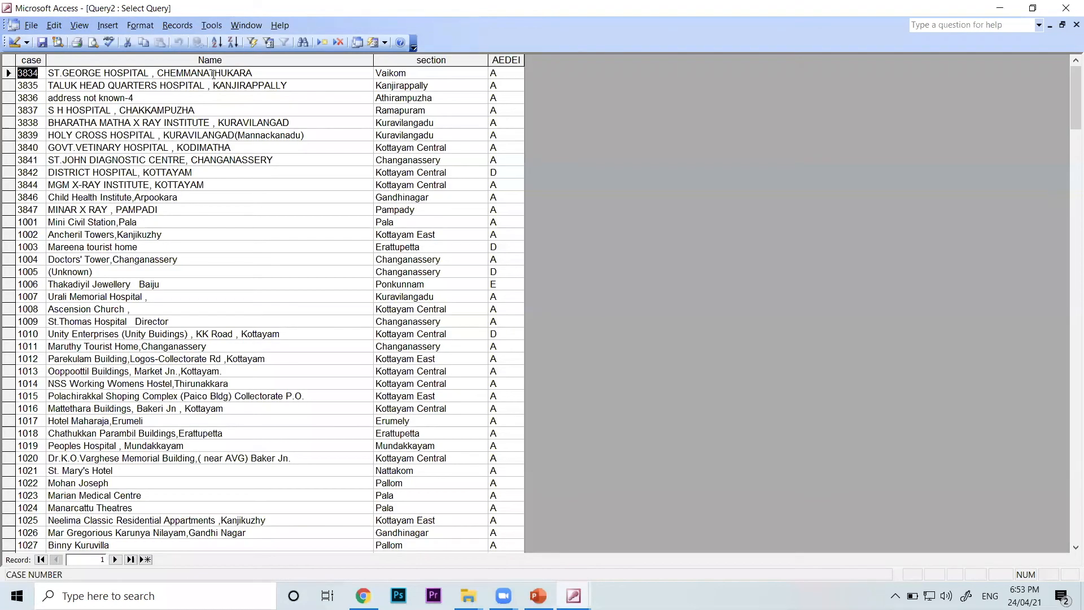
left_click(79, 25)
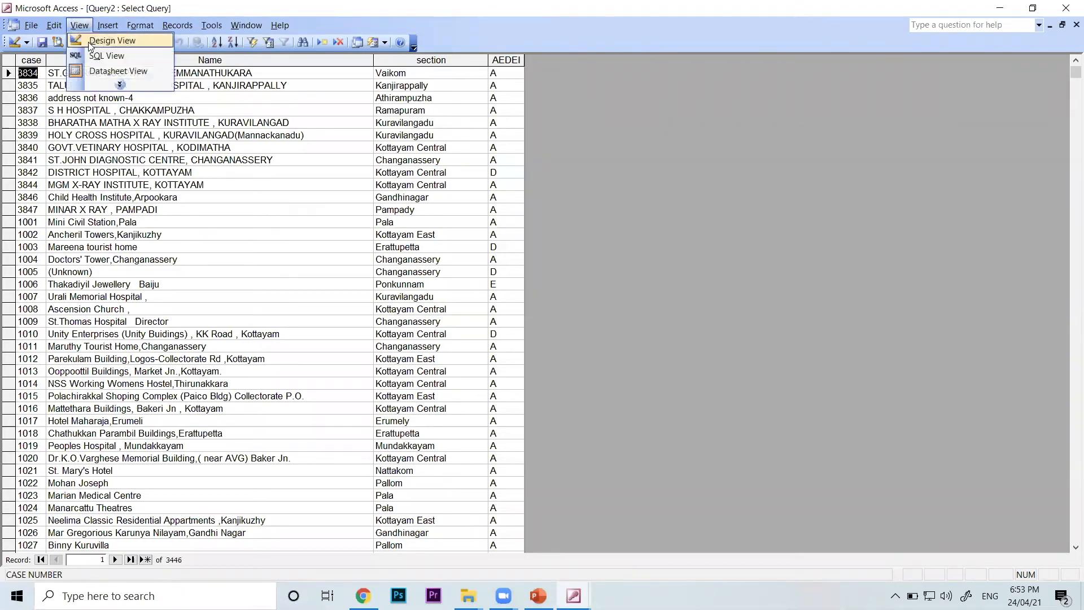
left_click(91, 41)
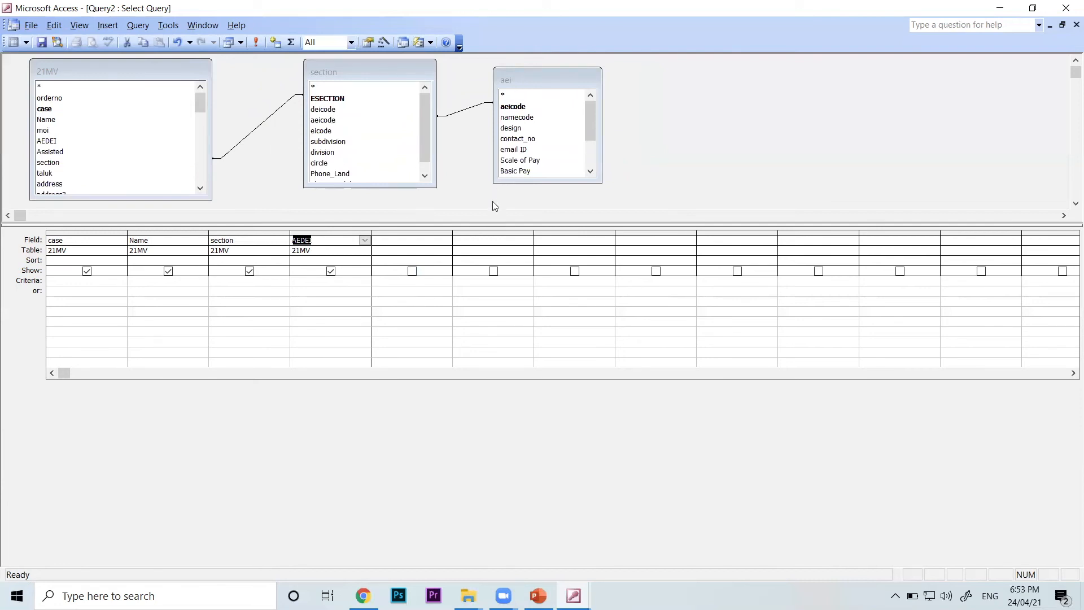
Add the namecode field from the aei table to the first empty column of the query grid
left_click(524, 120)
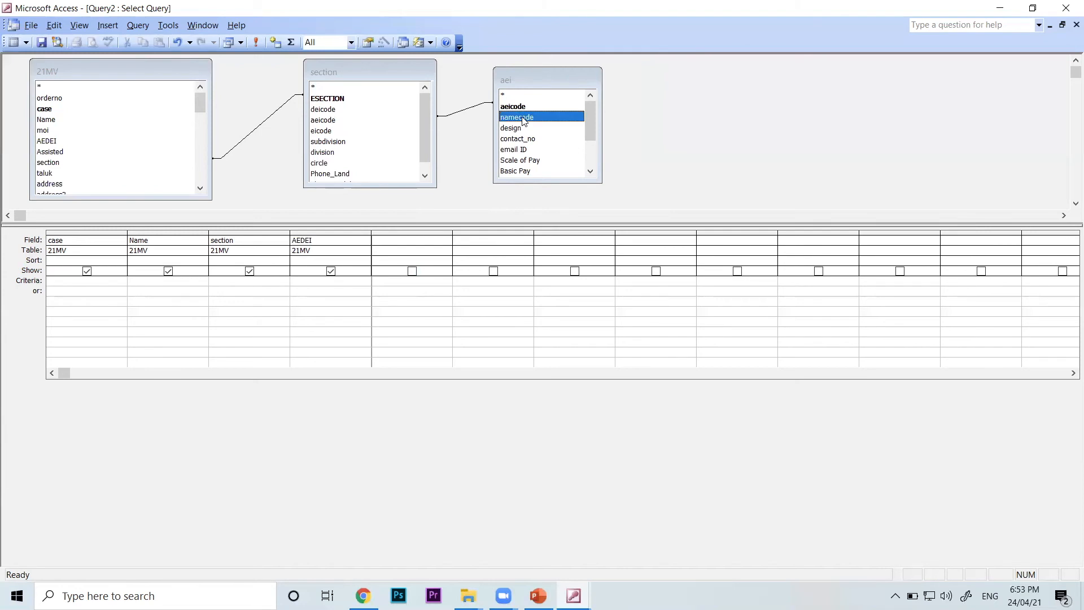
left_click(449, 252)
left_click(384, 281)
left_click(446, 239)
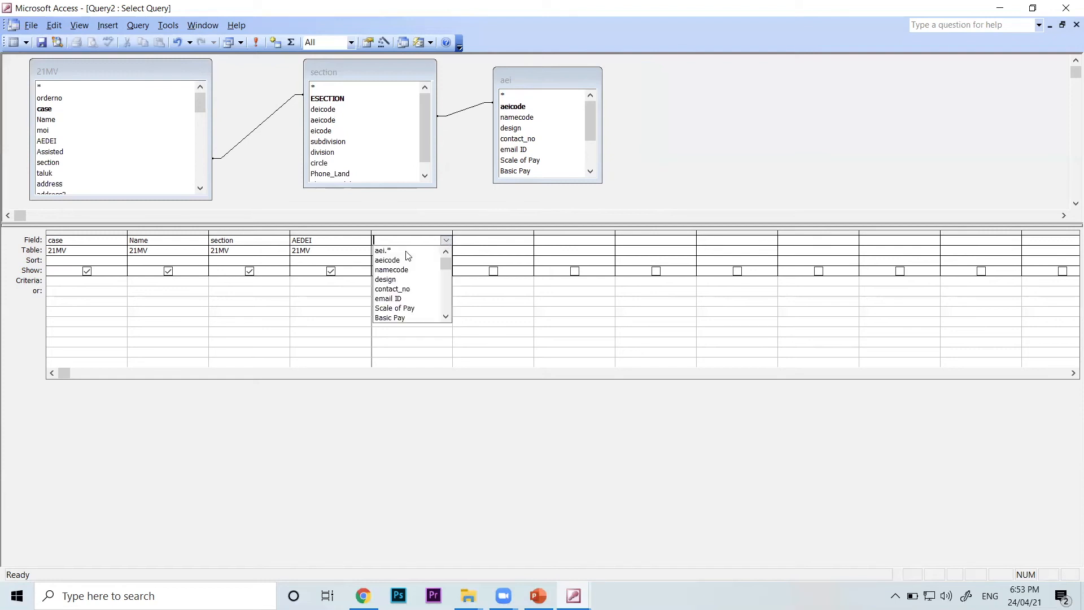
left_click(401, 270)
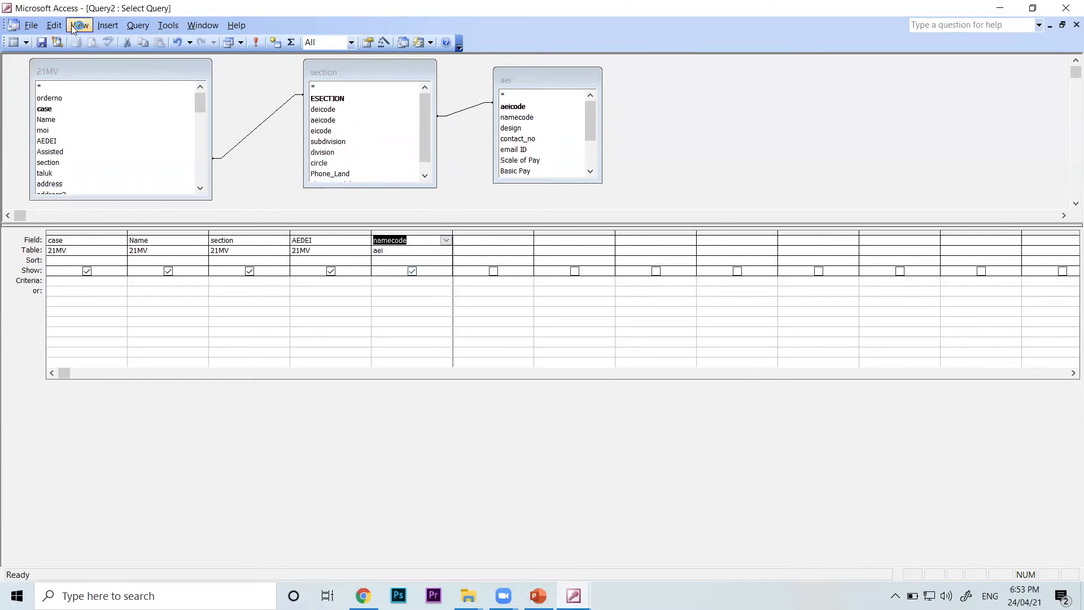
Show the query in Datasheet view, check the namecode entries against the section and AEDEI values, and return to the design
left_click(79, 25)
left_click(111, 71)
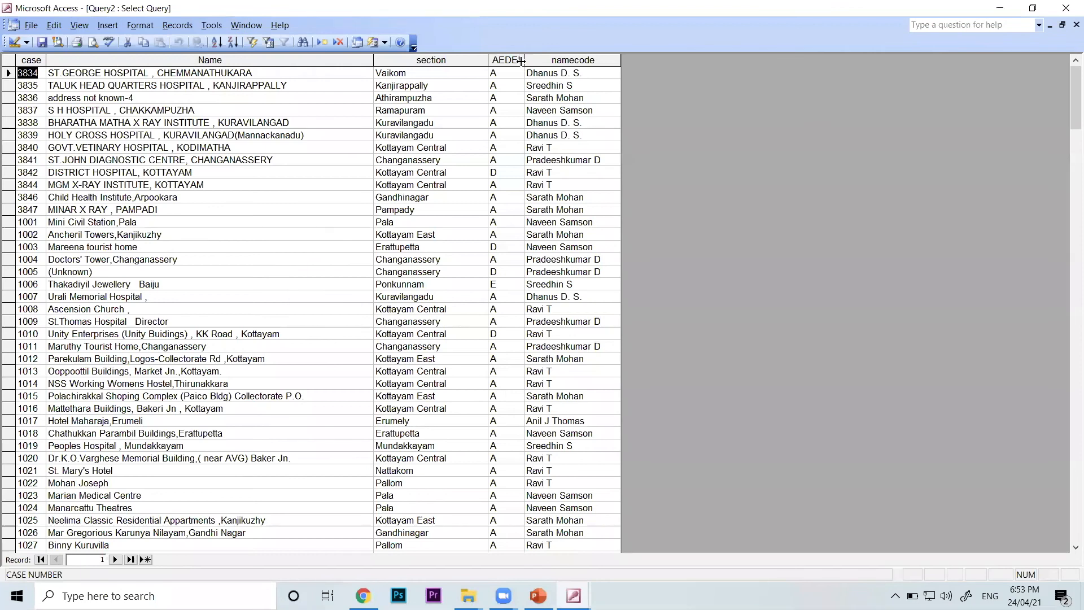
left_click_drag(582, 73, 488, 77)
left_click_drag(573, 85, 526, 98)
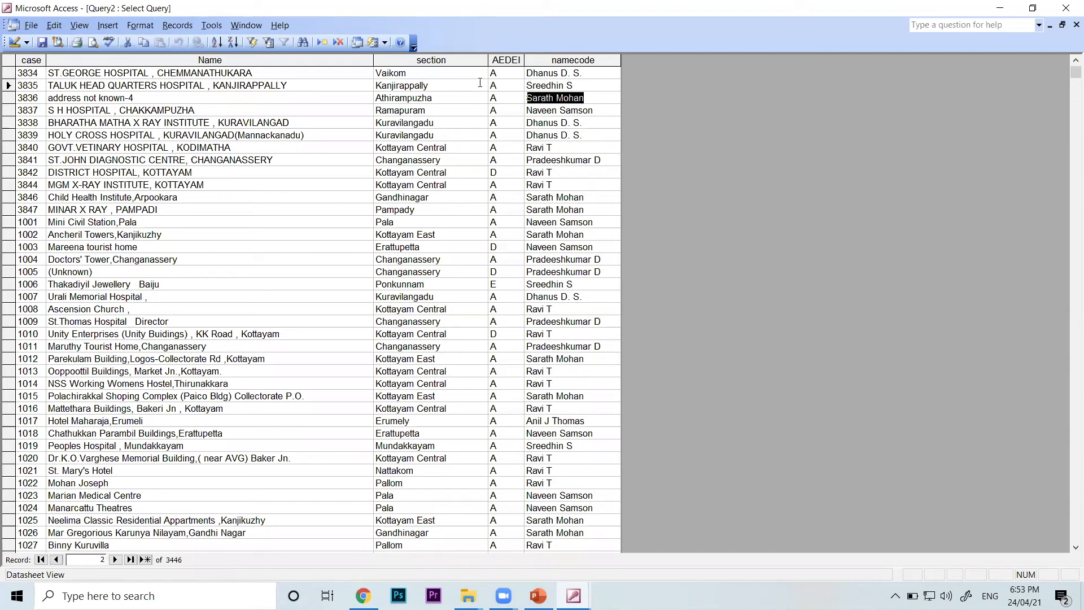
left_click_drag(508, 171, 465, 172)
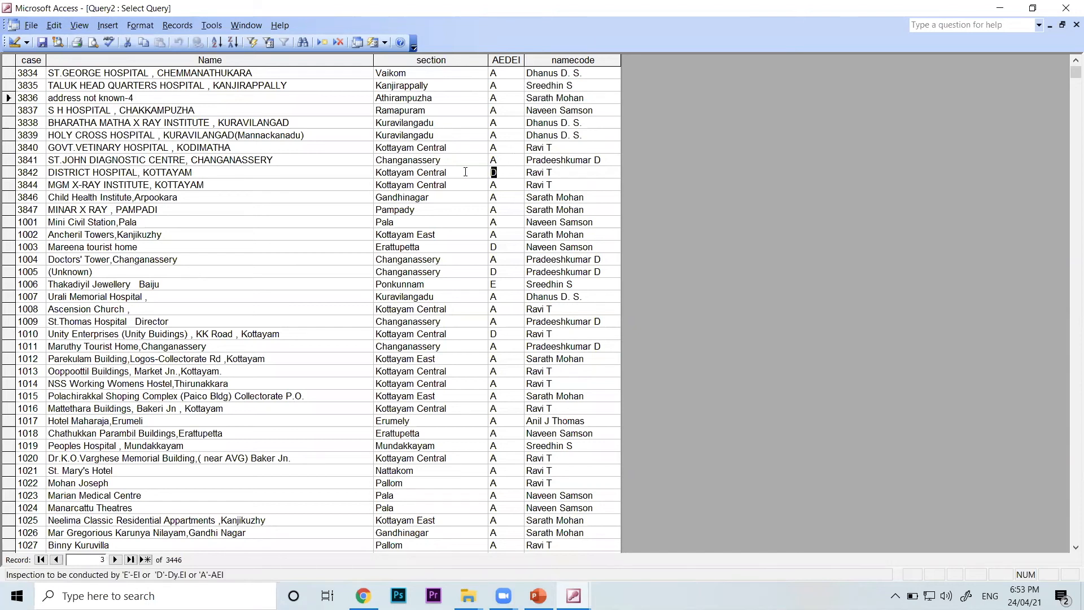
left_click_drag(552, 171, 526, 172)
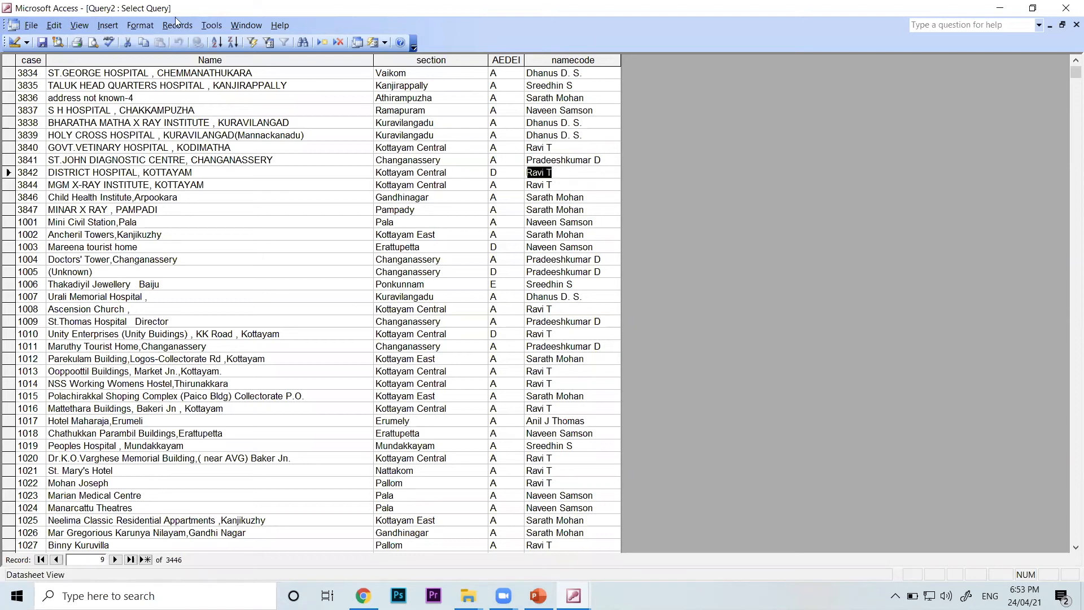
left_click(79, 25)
left_click(90, 41)
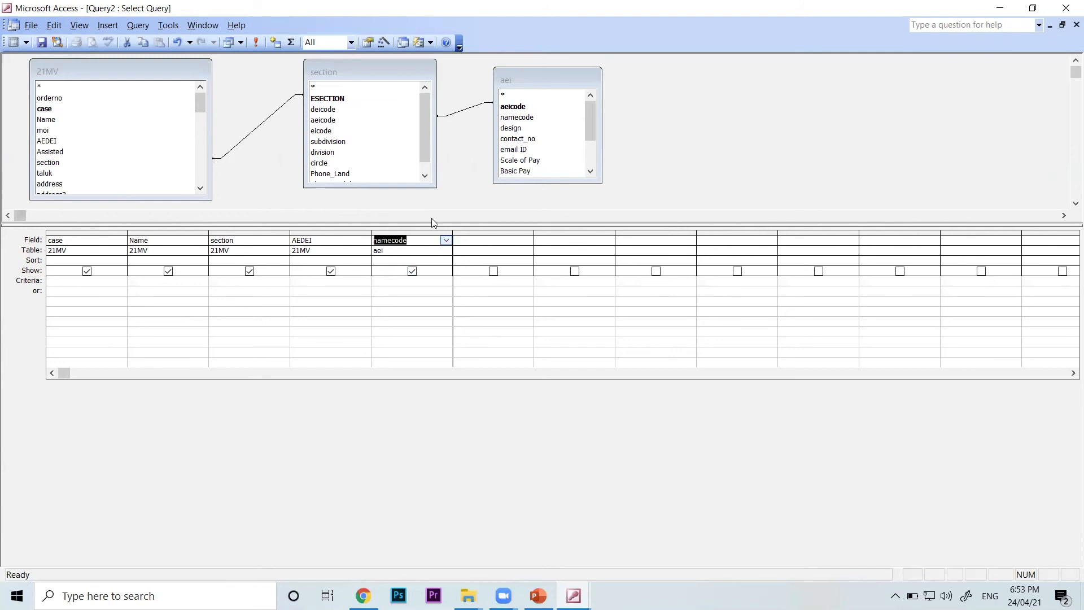
Enlarge the table area of the query design and add the dei and other_officers tables to it
left_click_drag(427, 224, 424, 262)
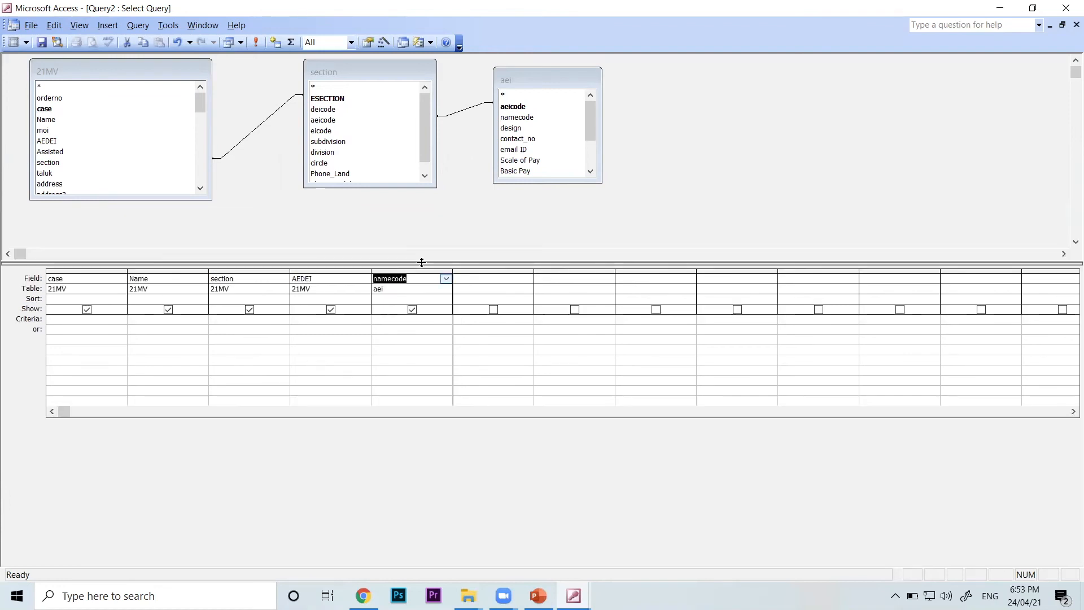
right_click(704, 179)
left_click(766, 253)
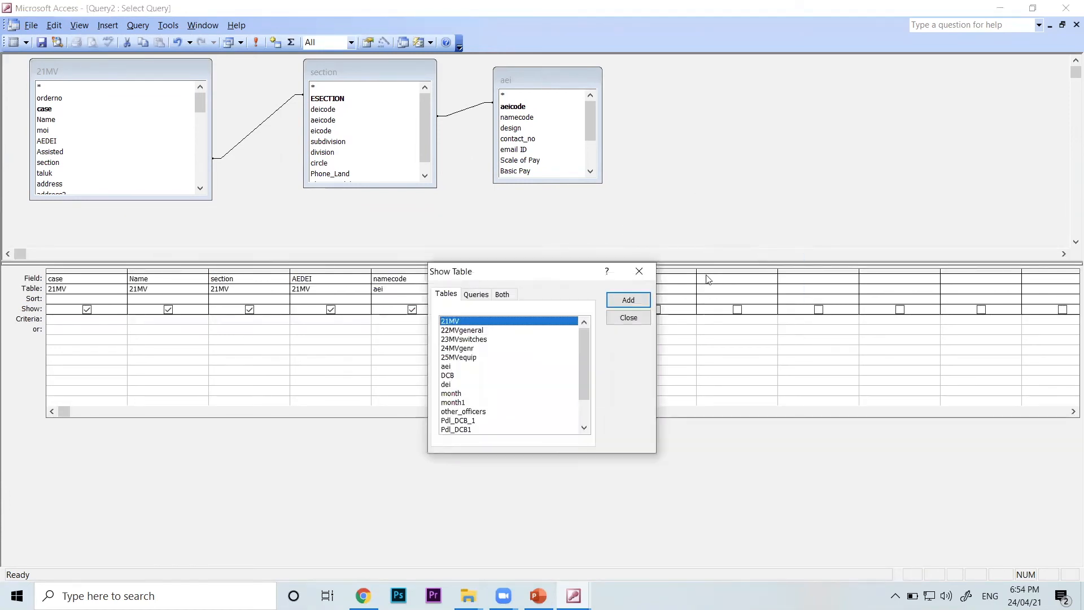
left_click(473, 385)
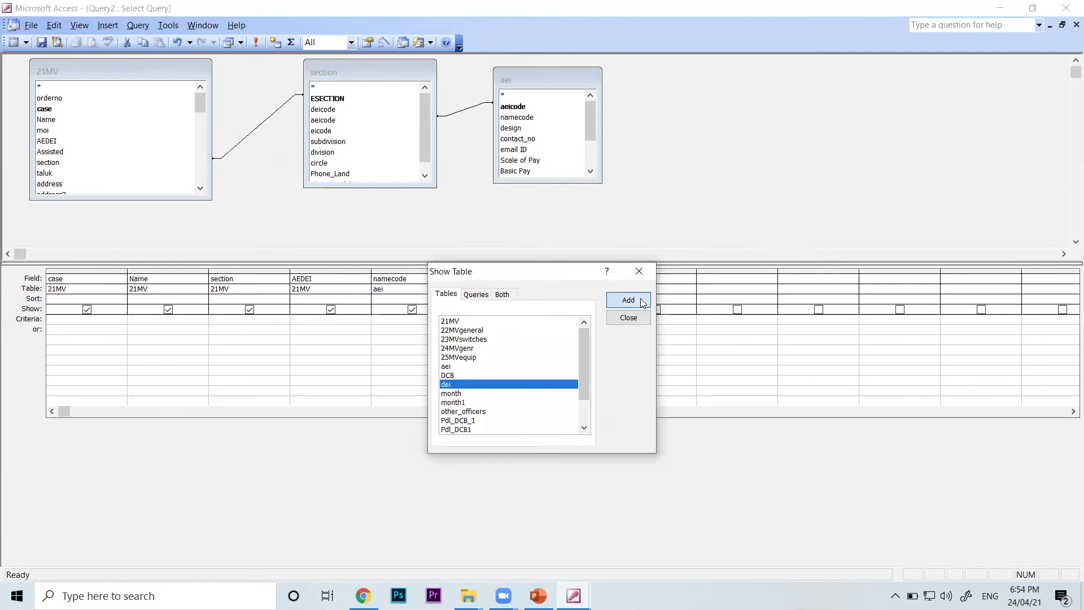
left_click(638, 299)
left_click(488, 412)
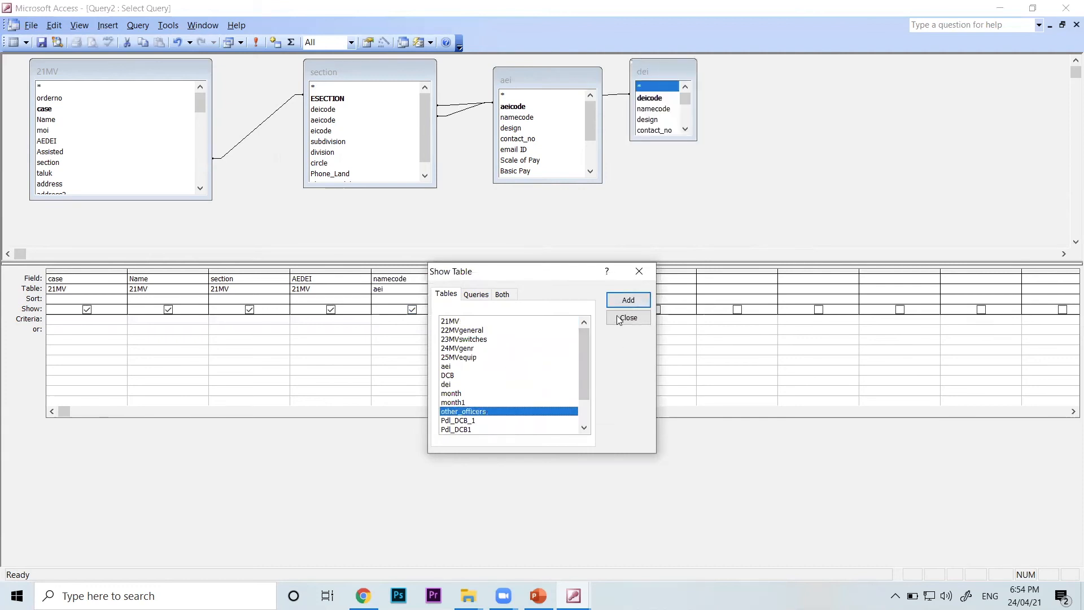
left_click(626, 301)
left_click(640, 327)
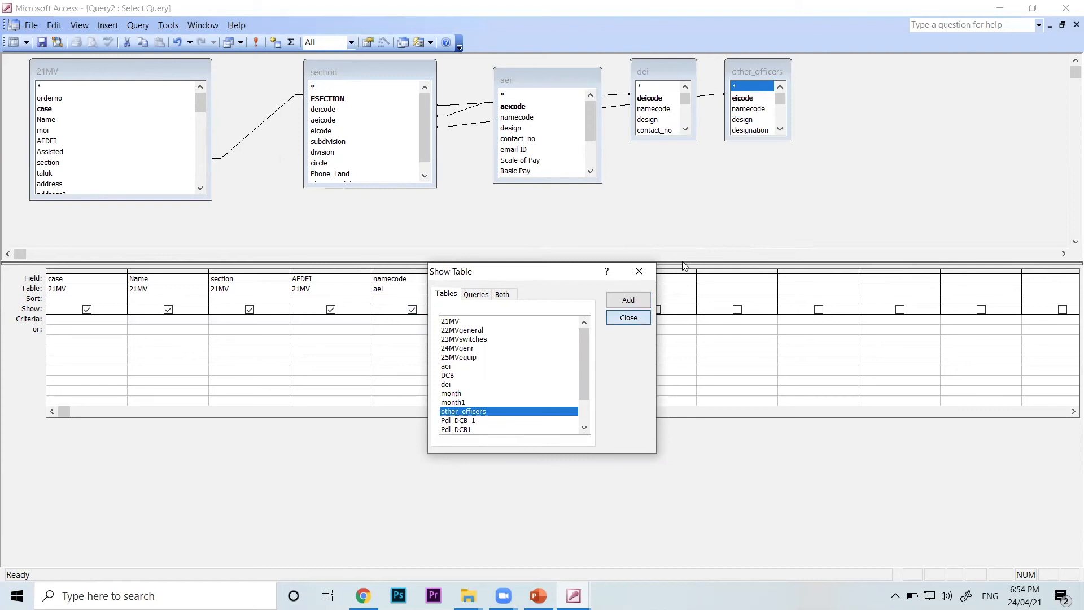
Spread out the dei and other_officers field lists and check their joins to section on deicode and eicode
left_click_drag(677, 72, 741, 218)
left_click(772, 75)
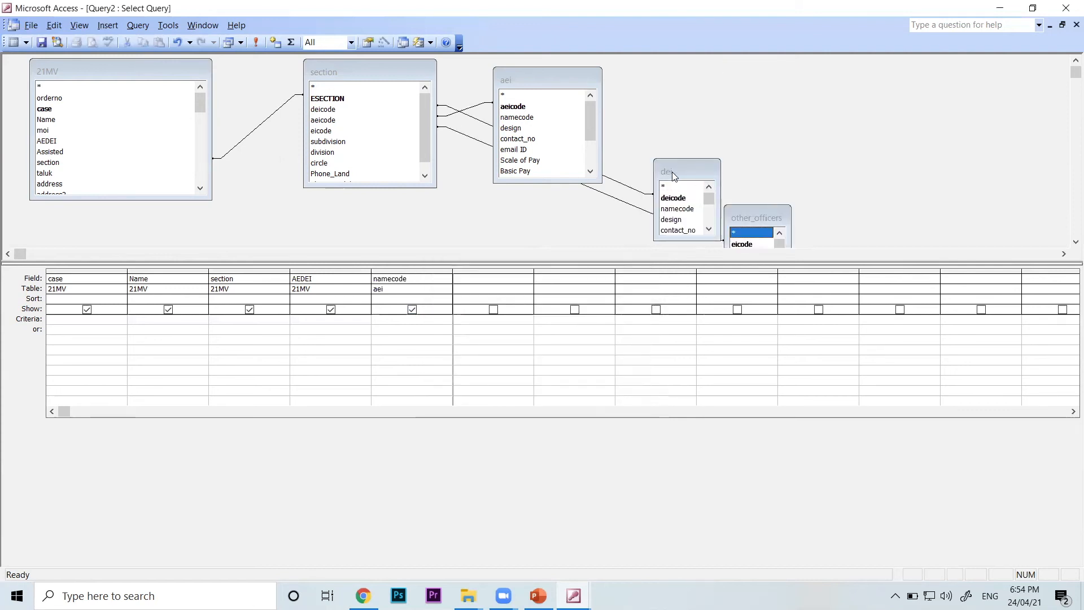
left_click_drag(672, 172, 827, 88)
left_click_drag(763, 218, 753, 145)
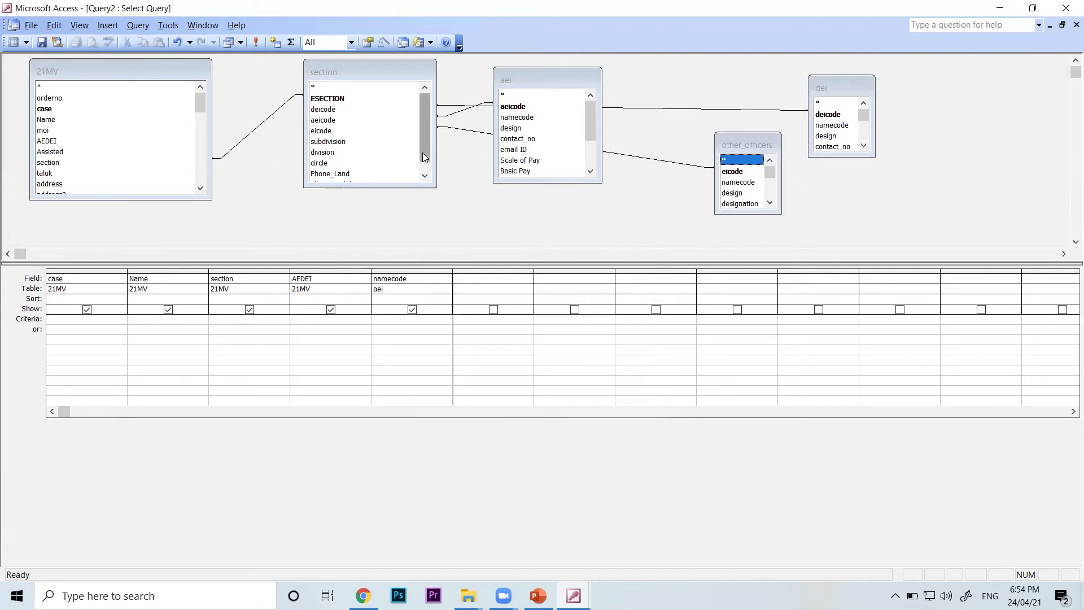
left_click(367, 132)
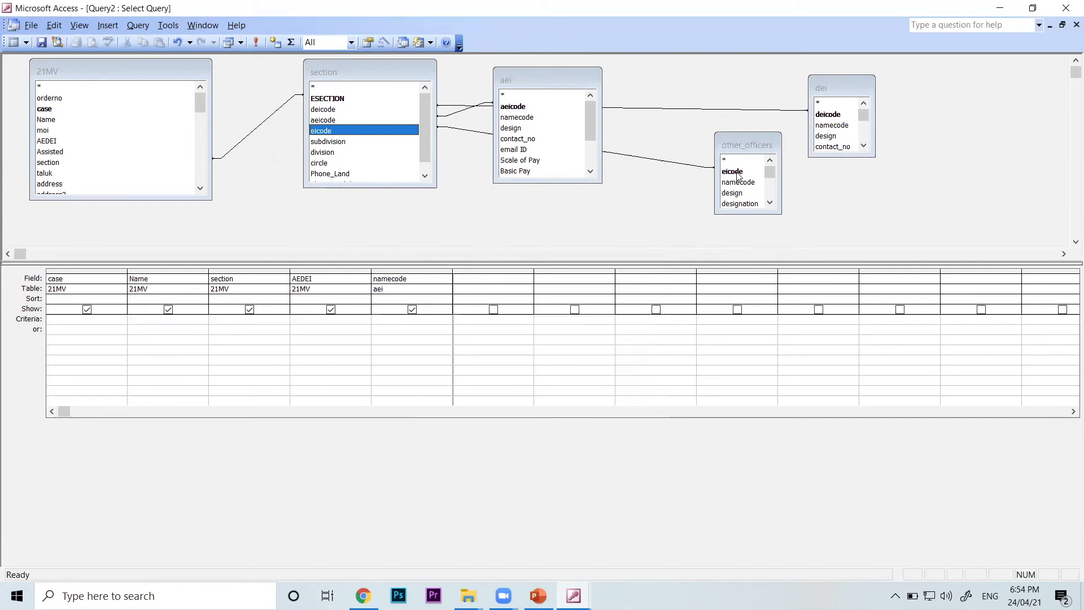
left_click(737, 172)
left_click(346, 133)
left_click(344, 109)
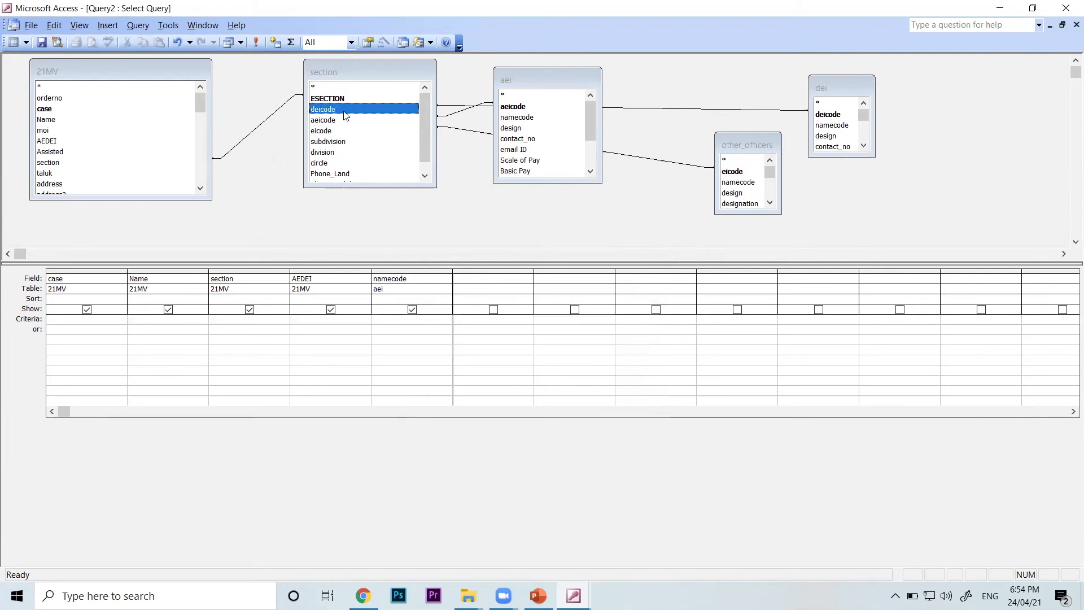
left_click(843, 115)
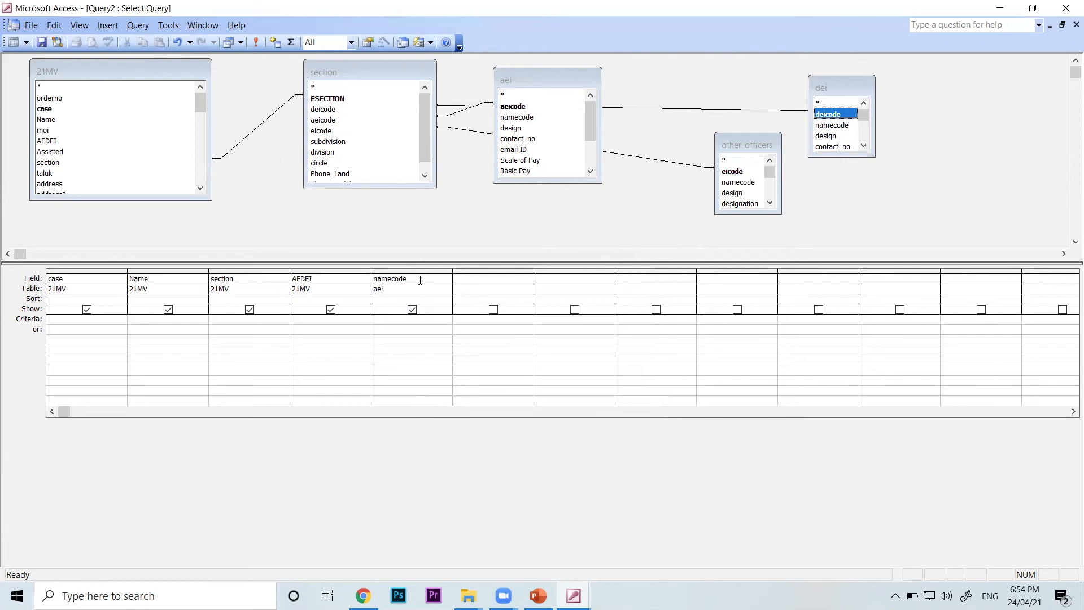
Add the namecode fields from the dei and other_officers tables to the next two empty columns of the query grid
left_click(531, 294)
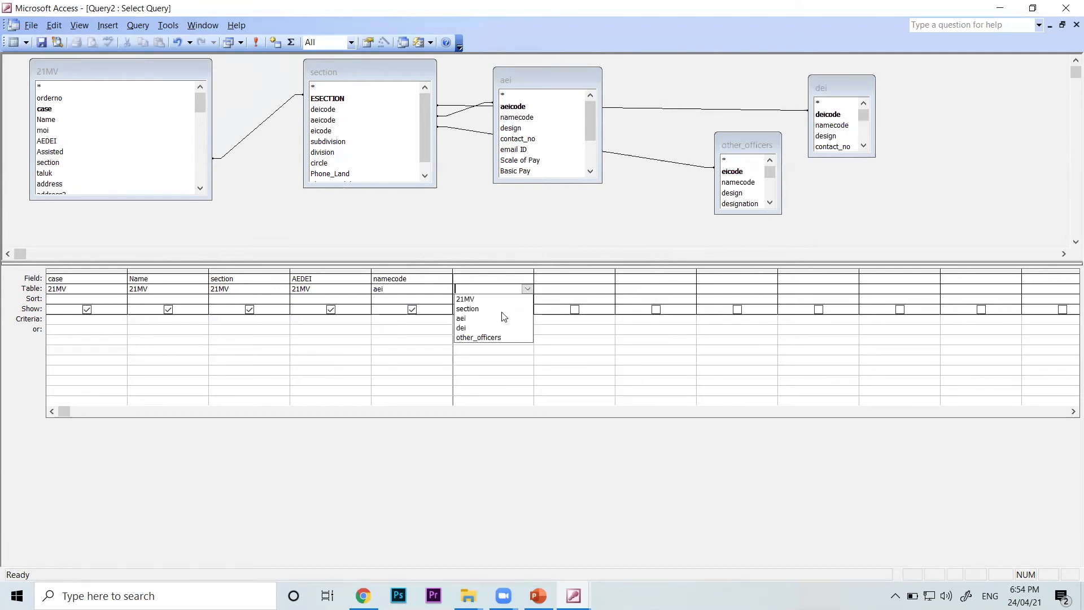
left_click(496, 329)
left_click(528, 279)
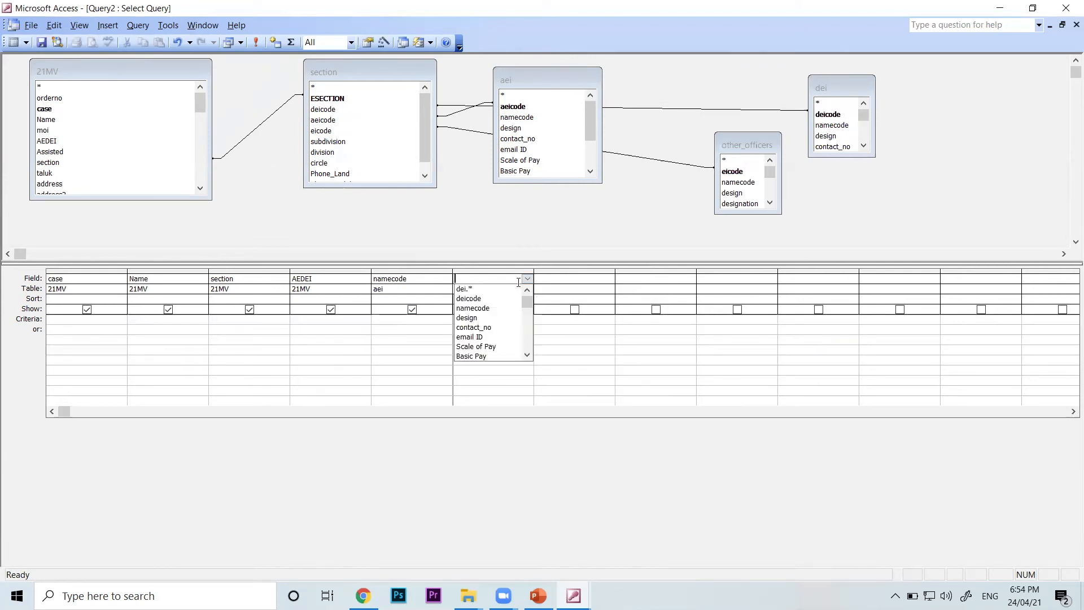
left_click(486, 308)
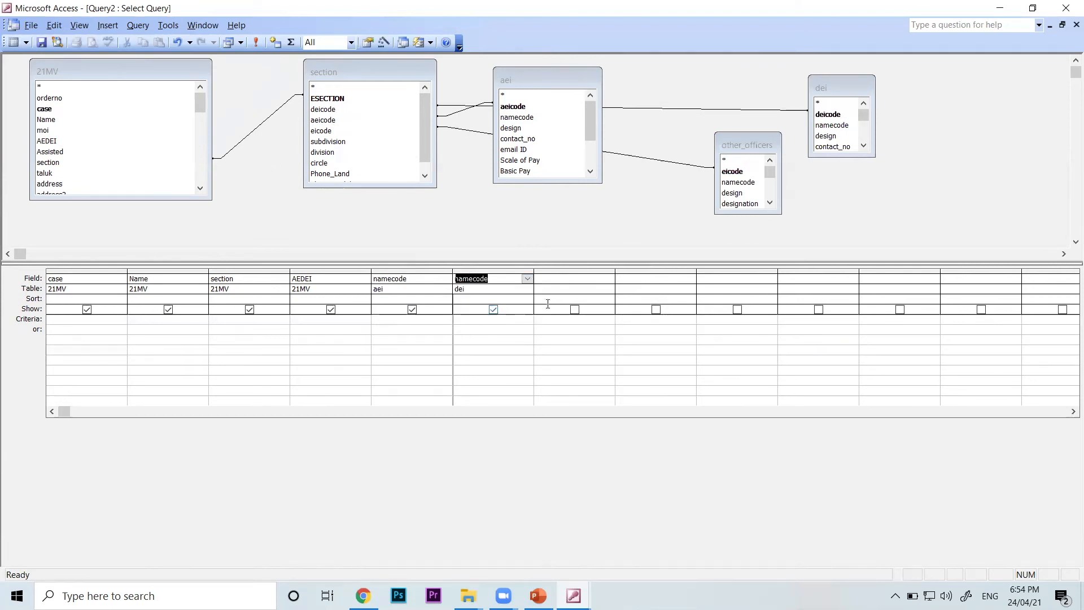
left_click(609, 289)
left_click(581, 339)
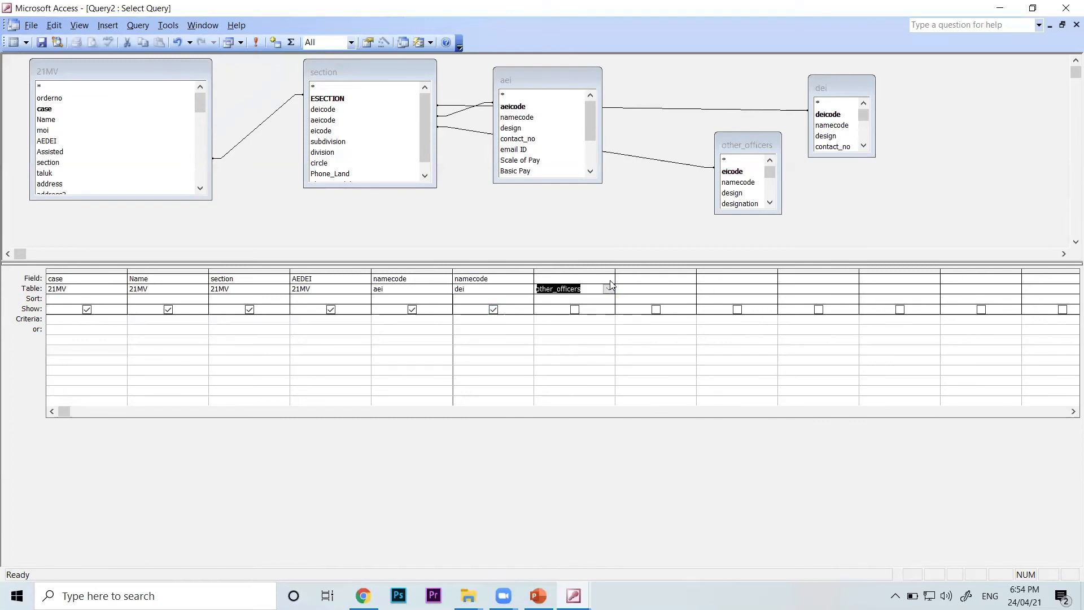
left_click(608, 279)
left_click(580, 309)
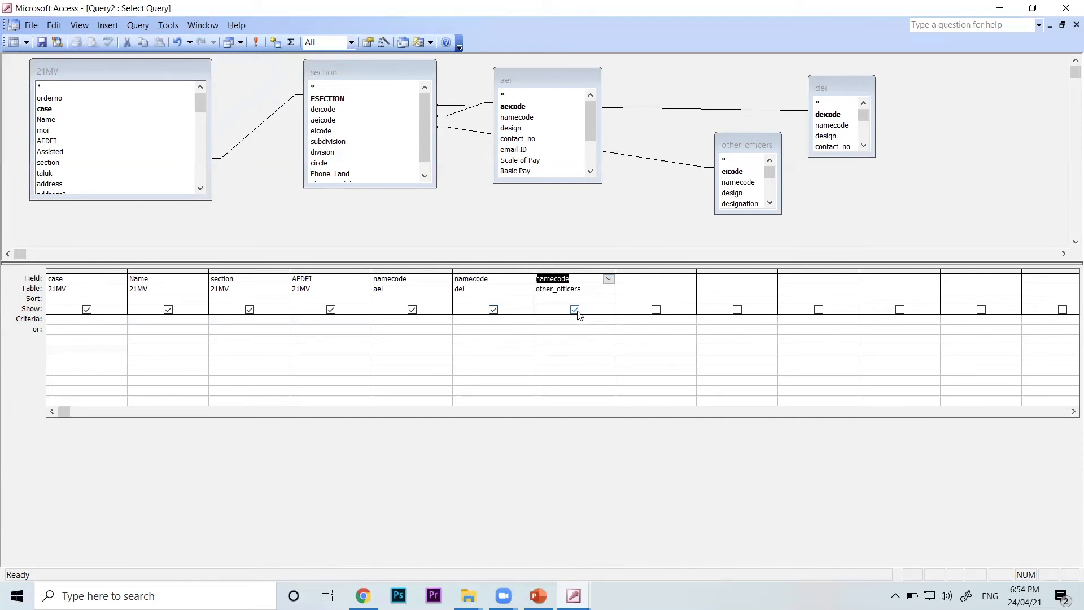
Review the three namecode columns, show the query in Datasheet view, and widen the other_officers.namecode column to fit its full heading
left_click(412, 277)
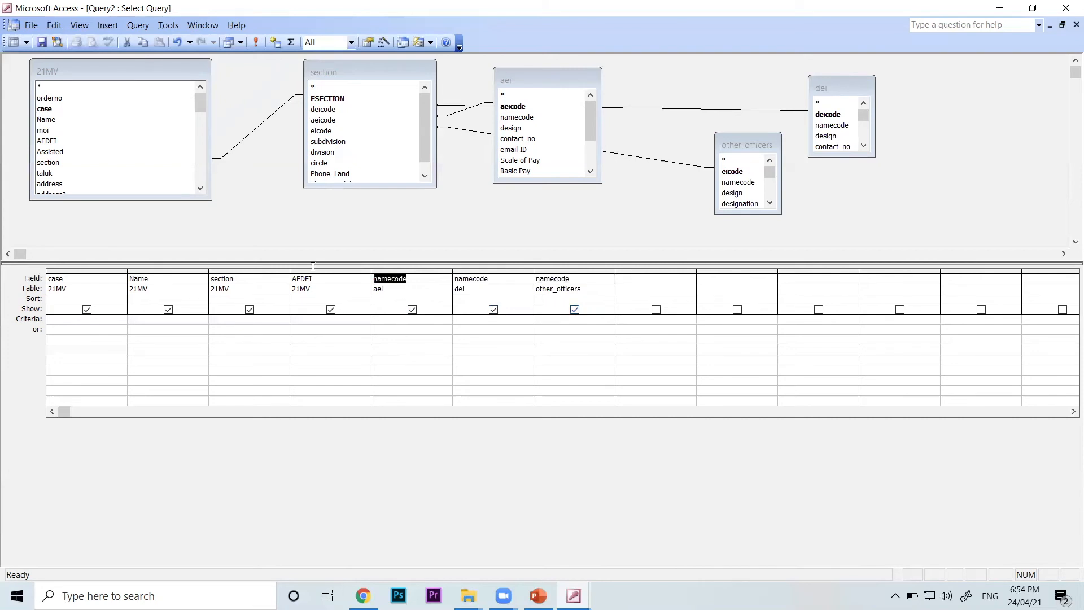
left_click(556, 279)
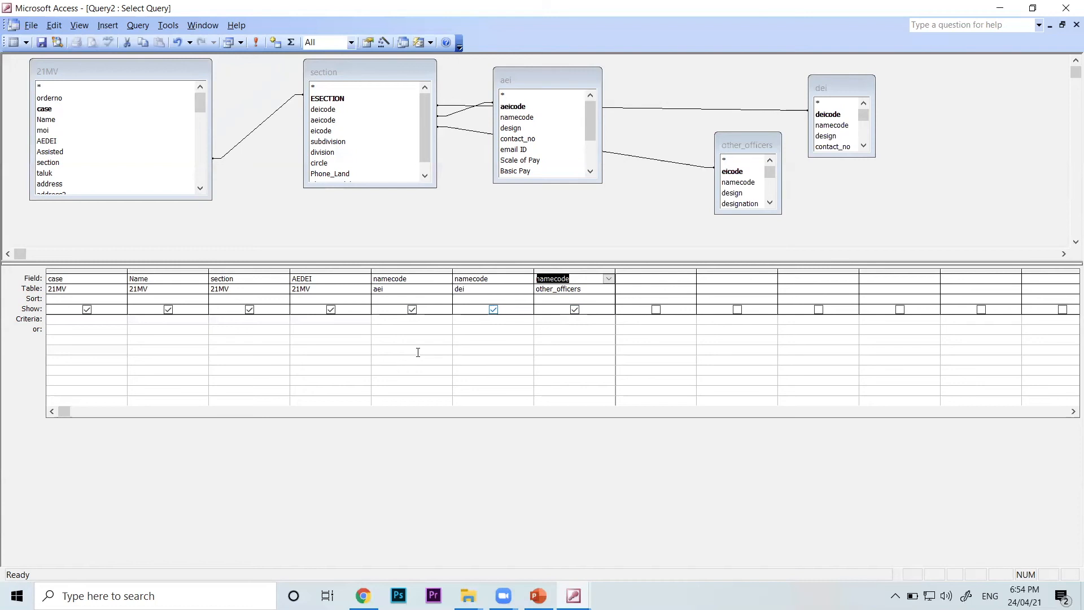
left_click(386, 289)
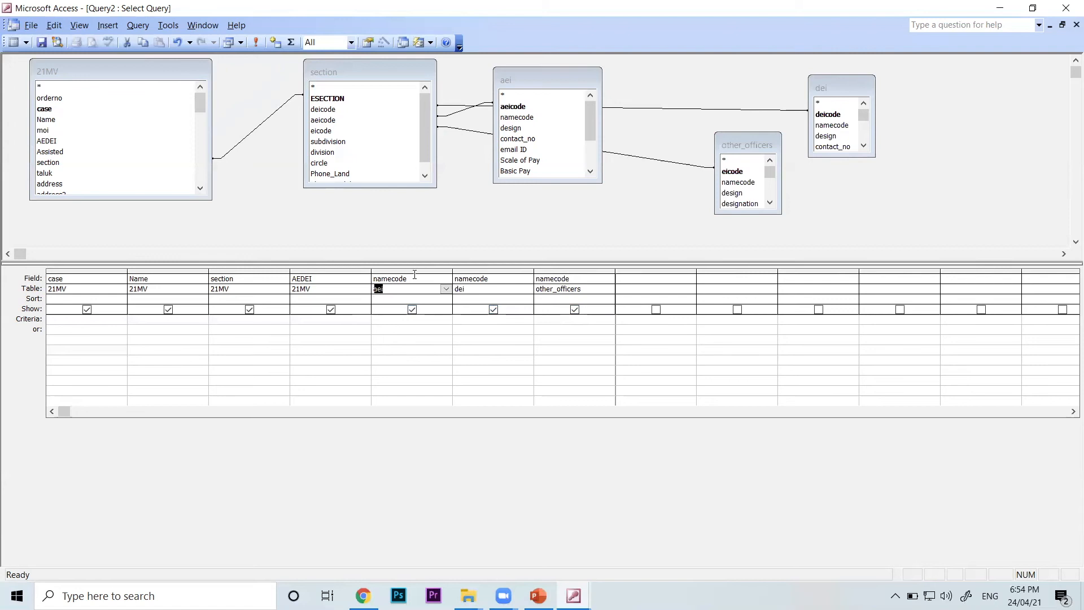
left_click(82, 26)
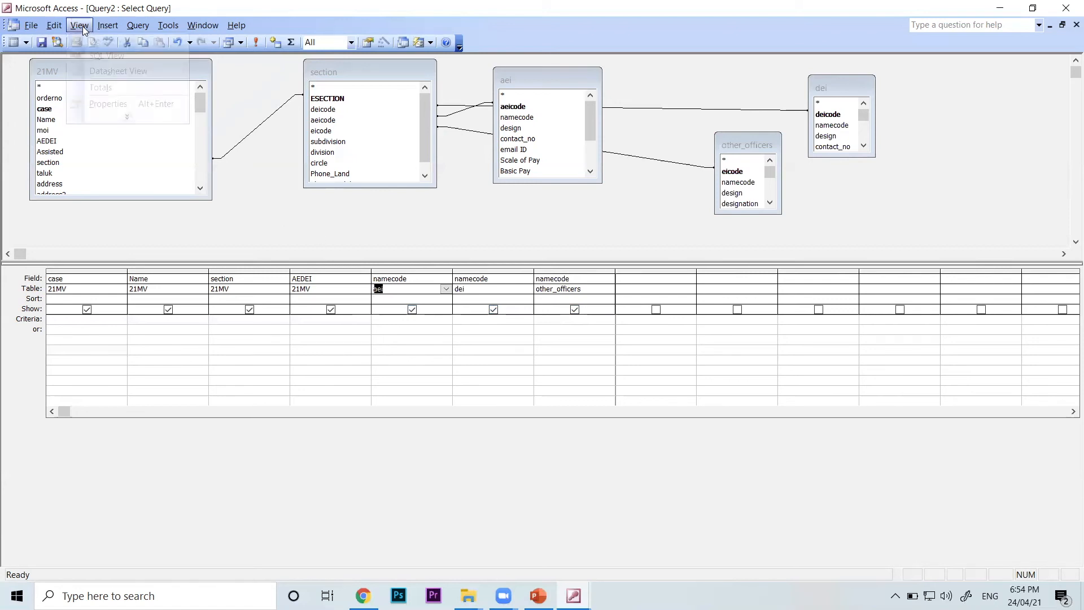
left_click(116, 85)
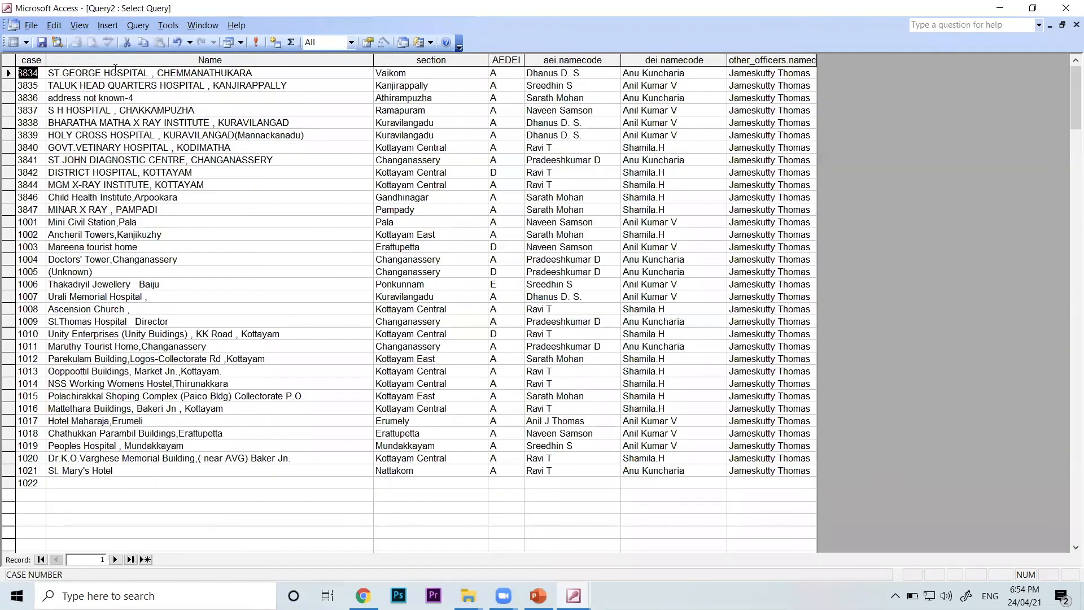
left_click_drag(816, 59, 931, 60)
Compare the aei and other_officers name columns with the AEDEI value of the first record, and return to the query design
left_click(610, 60)
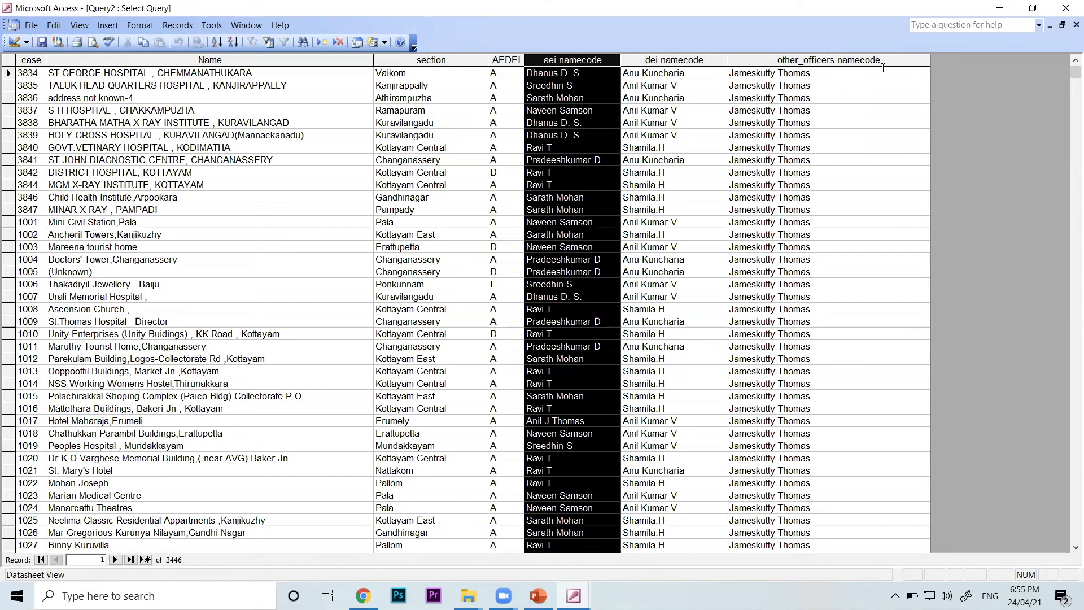
left_click(834, 74)
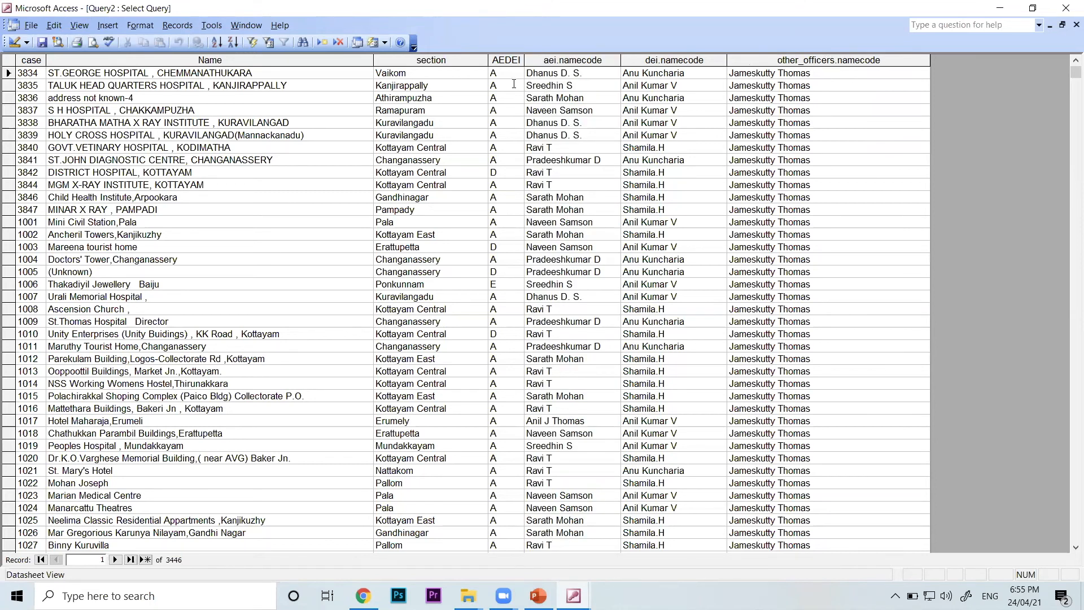
left_click_drag(513, 75, 414, 65)
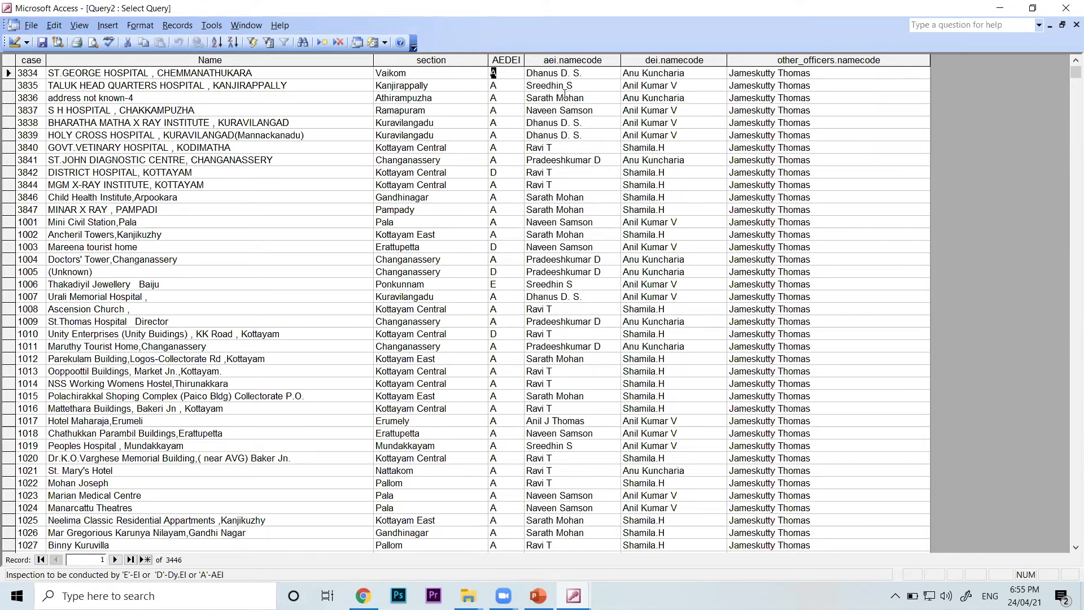
left_click(84, 26)
left_click(92, 42)
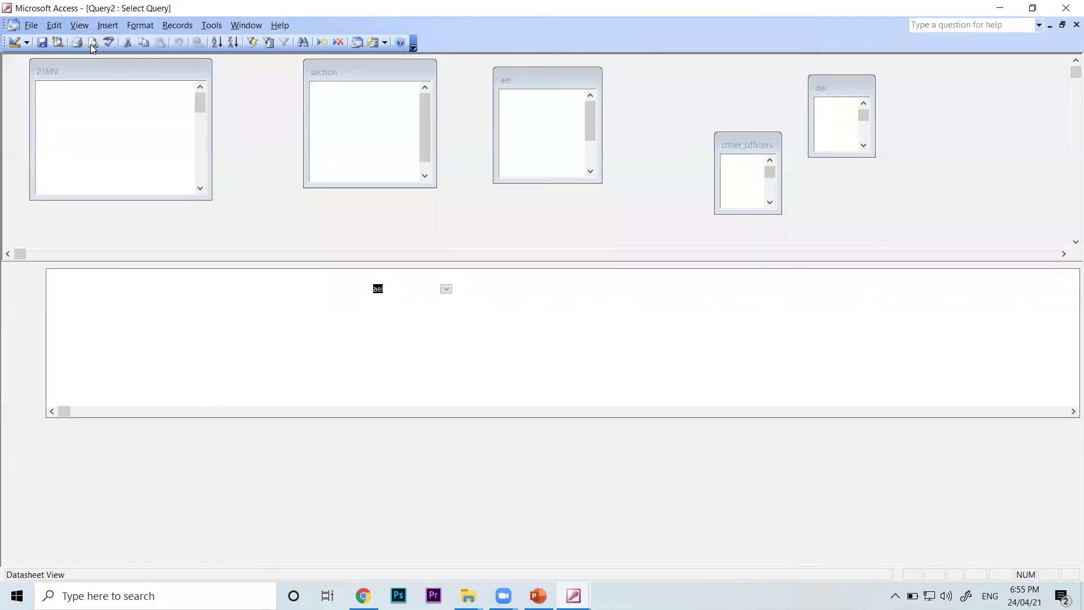
Widen the first empty column of the query grid to about double width and enter the calculated field JJ: "P" in it
left_click(656, 277)
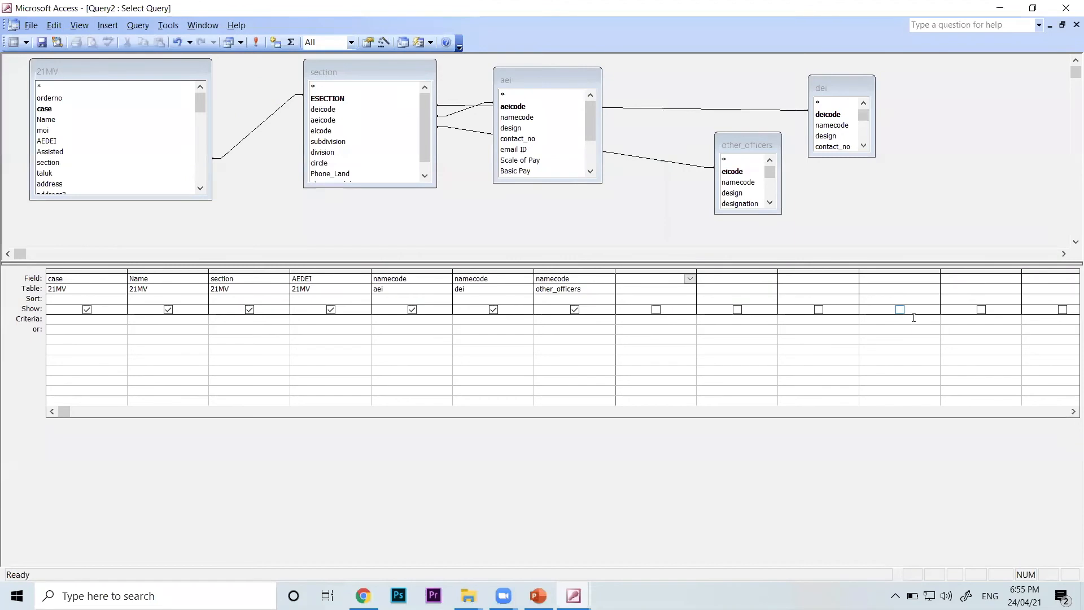
left_click_drag(697, 265, 777, 264)
left_click(716, 278)
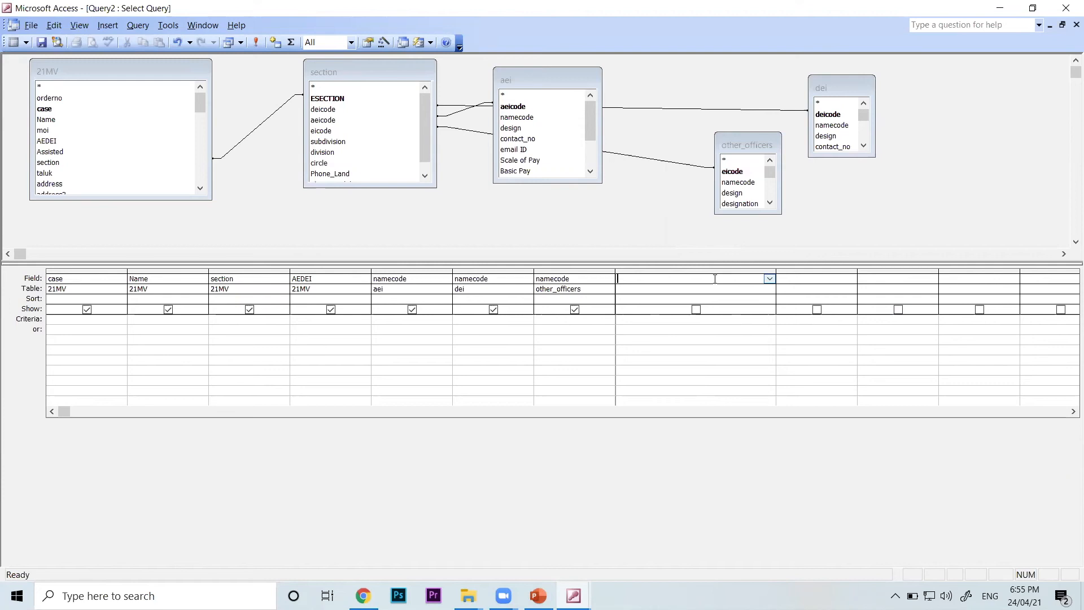
type("JJ:")
type("\"P\"")
left_click(625, 272)
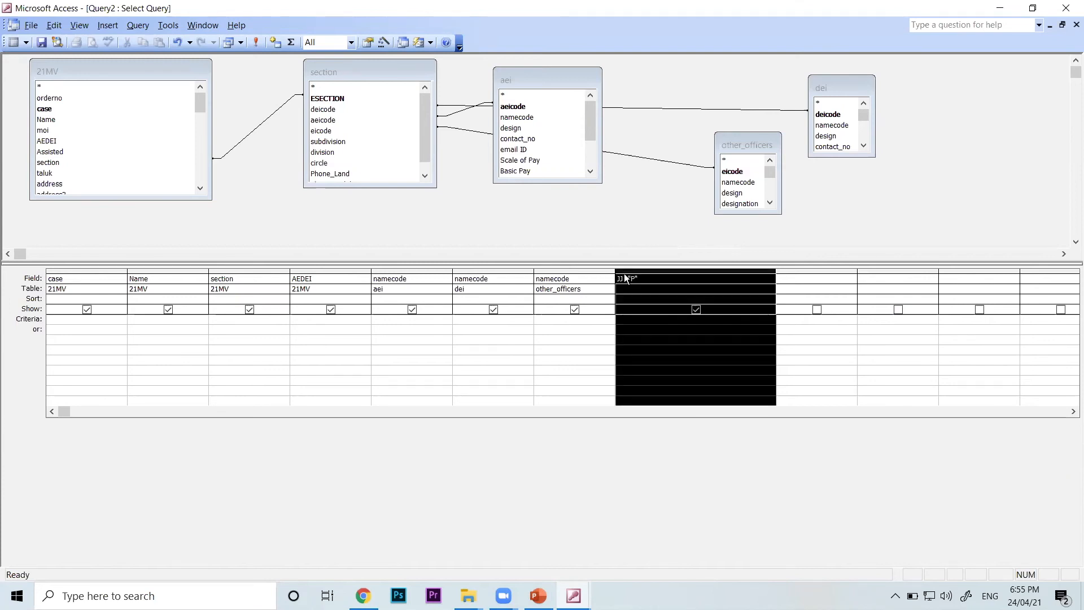
double_click(625, 278)
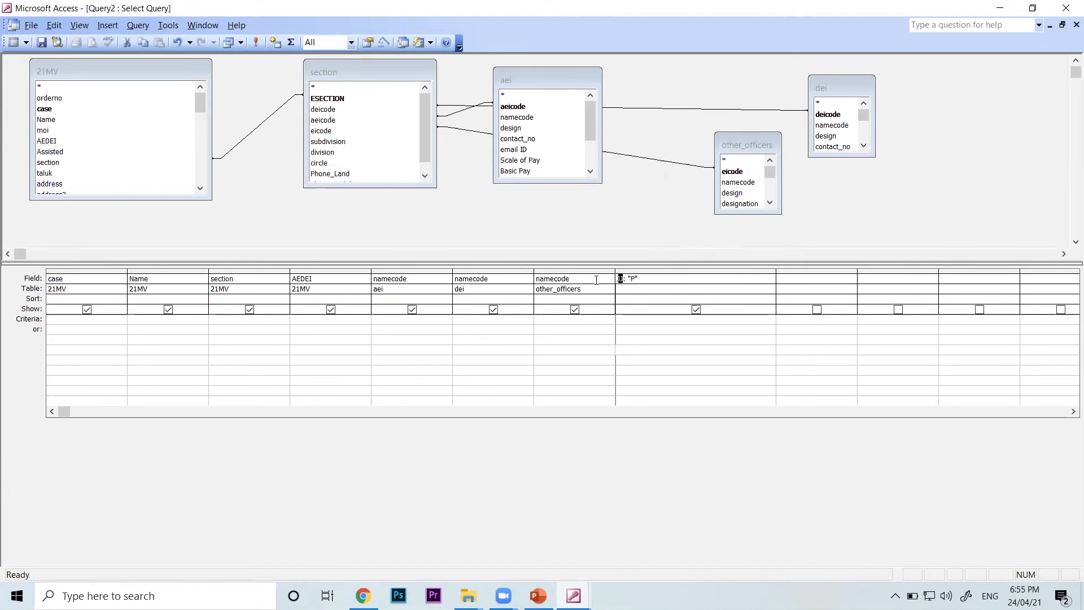
left_click(642, 344)
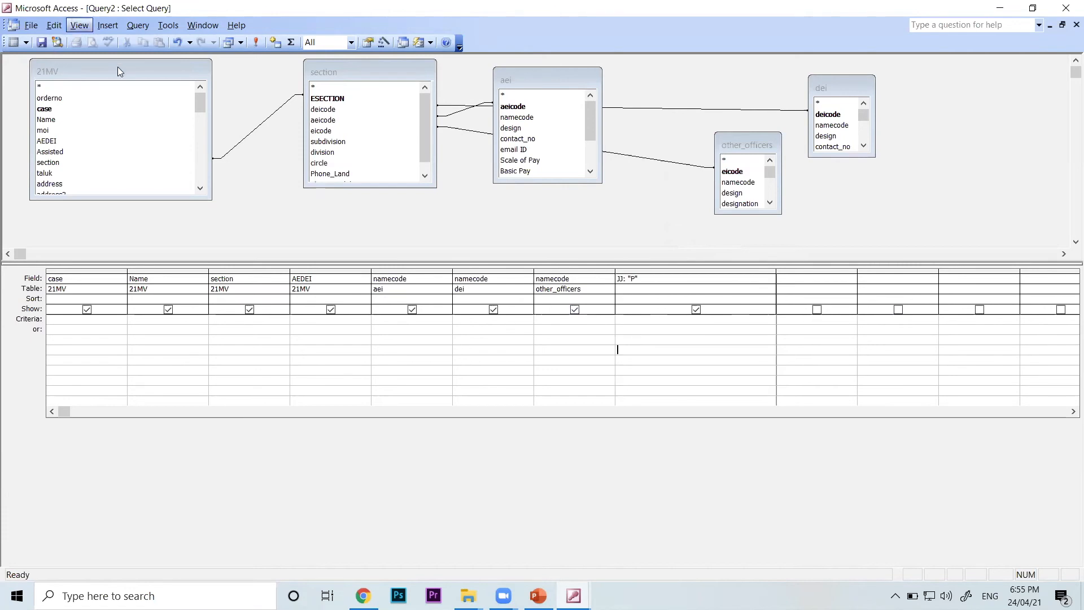
Show the query in Datasheet view to check the calculated JJ column, and return to the query design
left_click(79, 25)
left_click(99, 71)
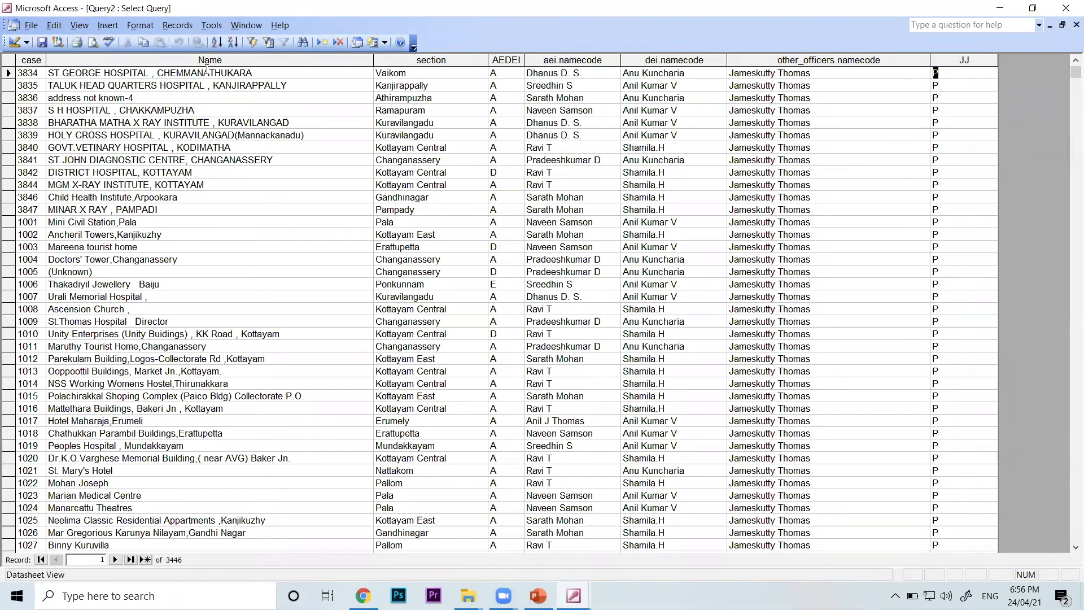
left_click(107, 25)
left_click(81, 29)
left_click(89, 41)
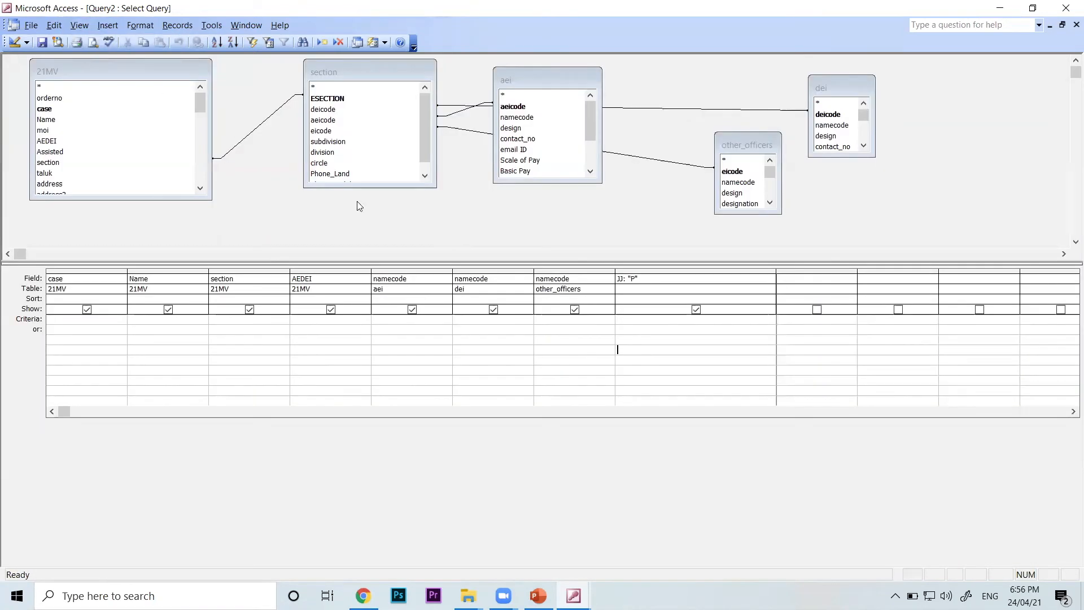
Rename the calculated field JJ as Inspecting Officer, keeping its "P" expression
left_click(620, 278)
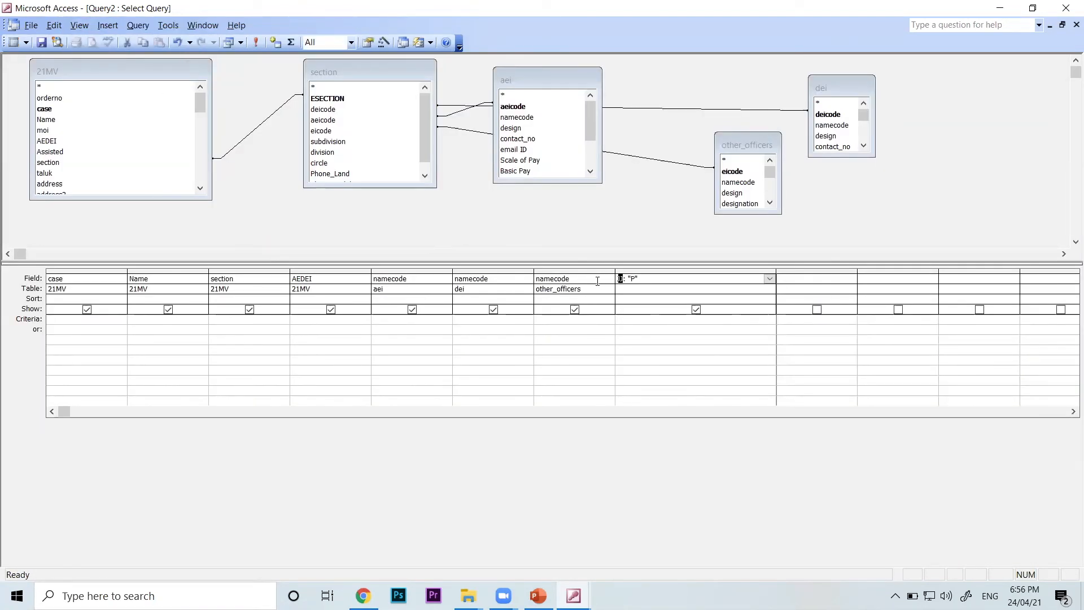
type("Inspecting Officer")
Show the query in Datasheet view and widen the Inspecting Officer column to fit its heading
left_click(82, 30)
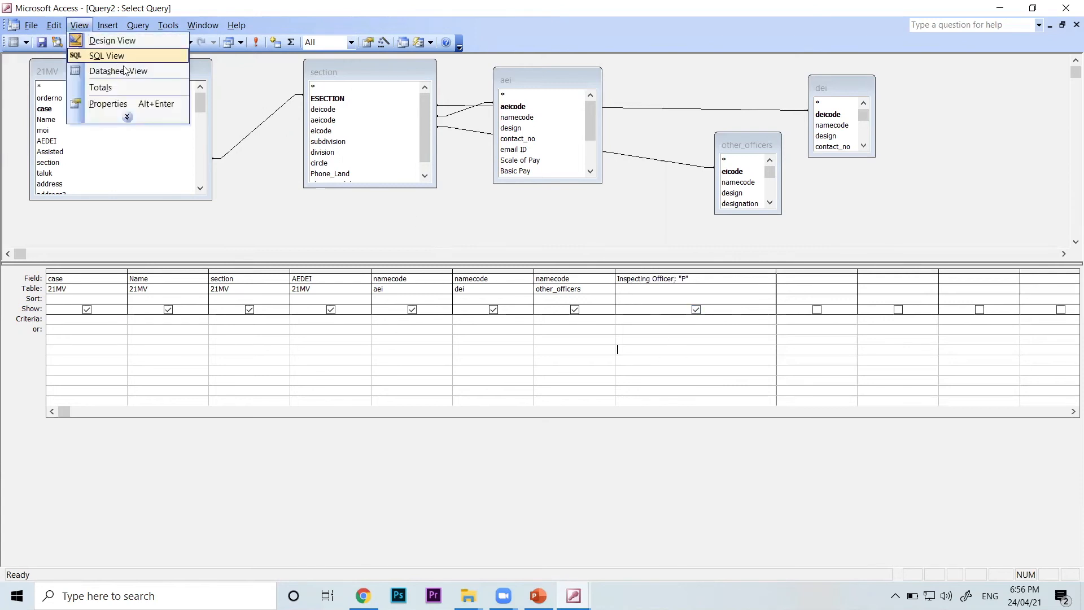
left_click(123, 71)
left_click_drag(996, 57, 1043, 57)
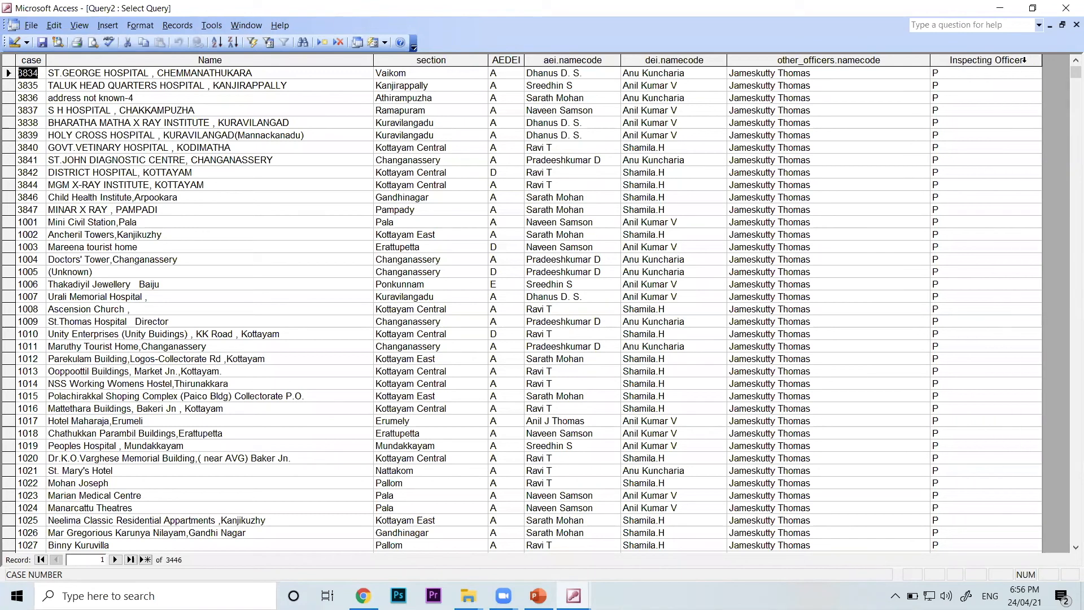
Compare the Inspecting Officer entry of the first record with its AEDEI value, and return to the query design
left_click_drag(950, 72, 912, 76)
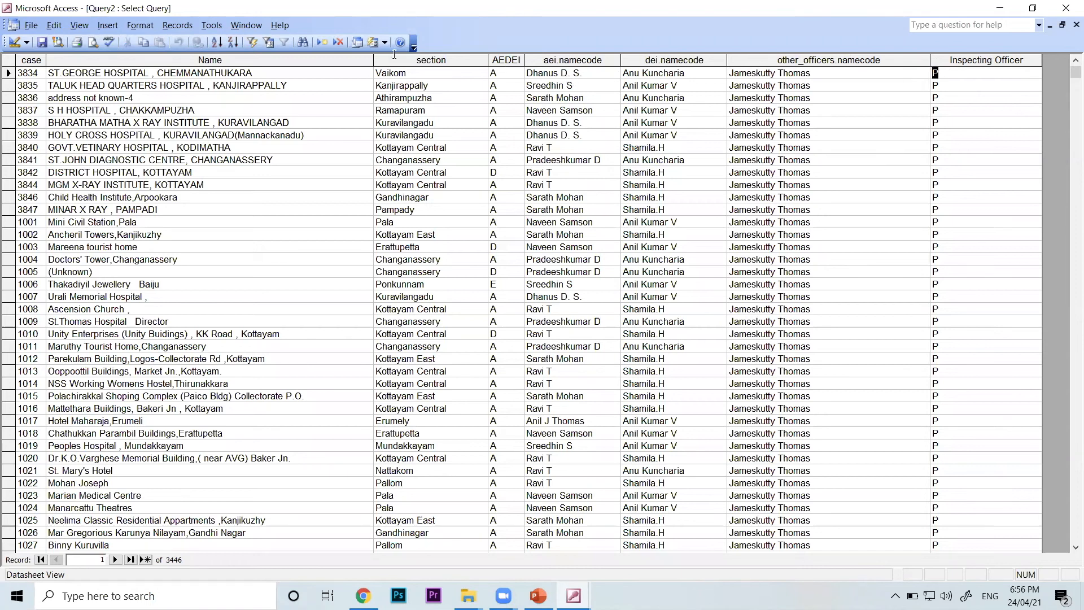
key("shift+Tab")
key("shift+Tab")
key("shift+Tab")
key("shift+Tab")
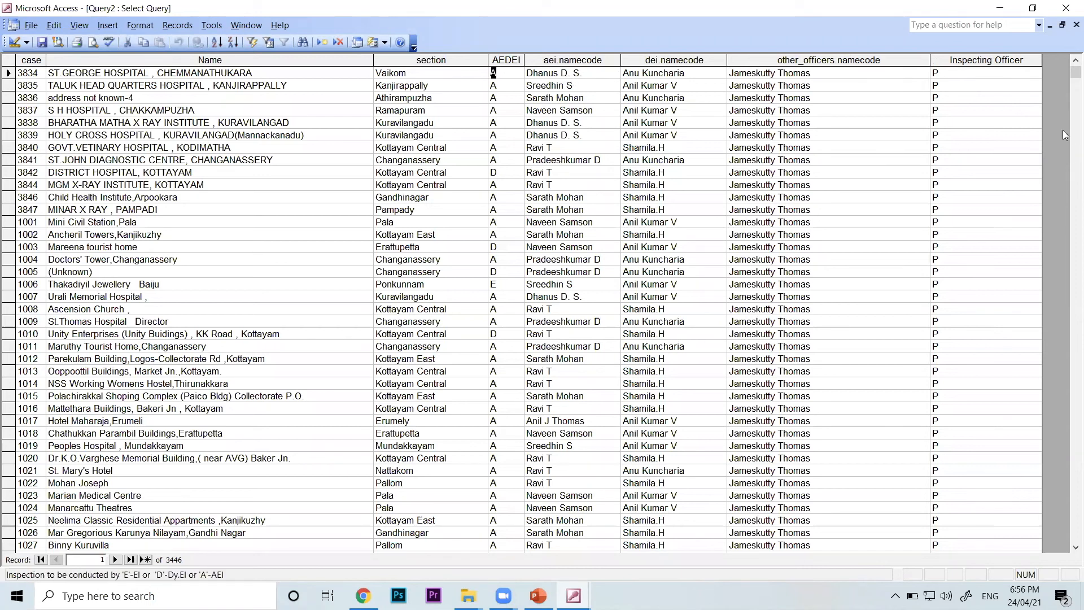
left_click(954, 74)
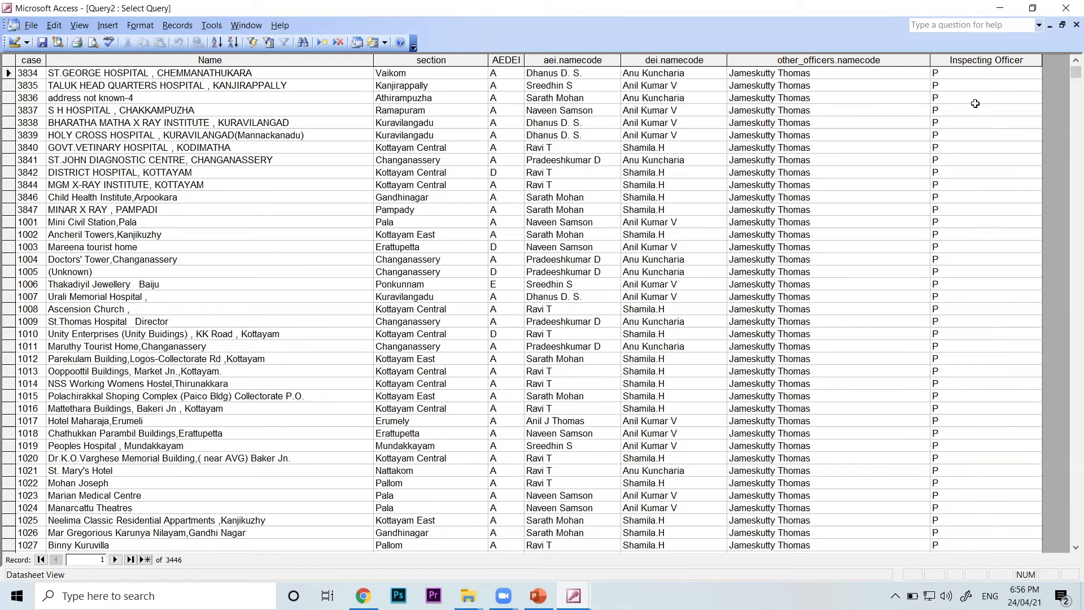
left_click(84, 26)
mouse_move(108, 25)
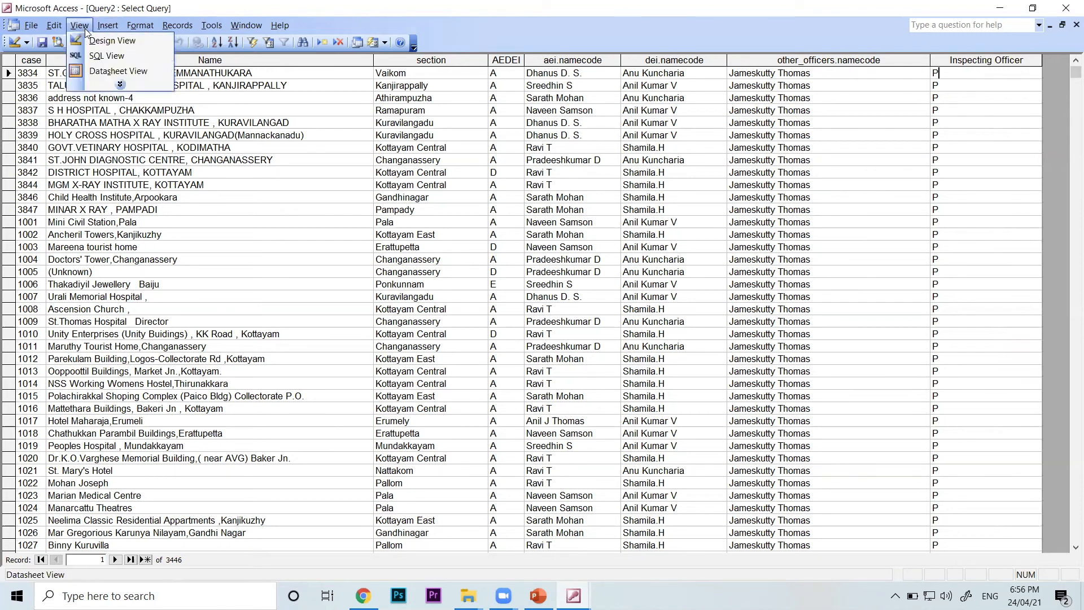
left_click(95, 39)
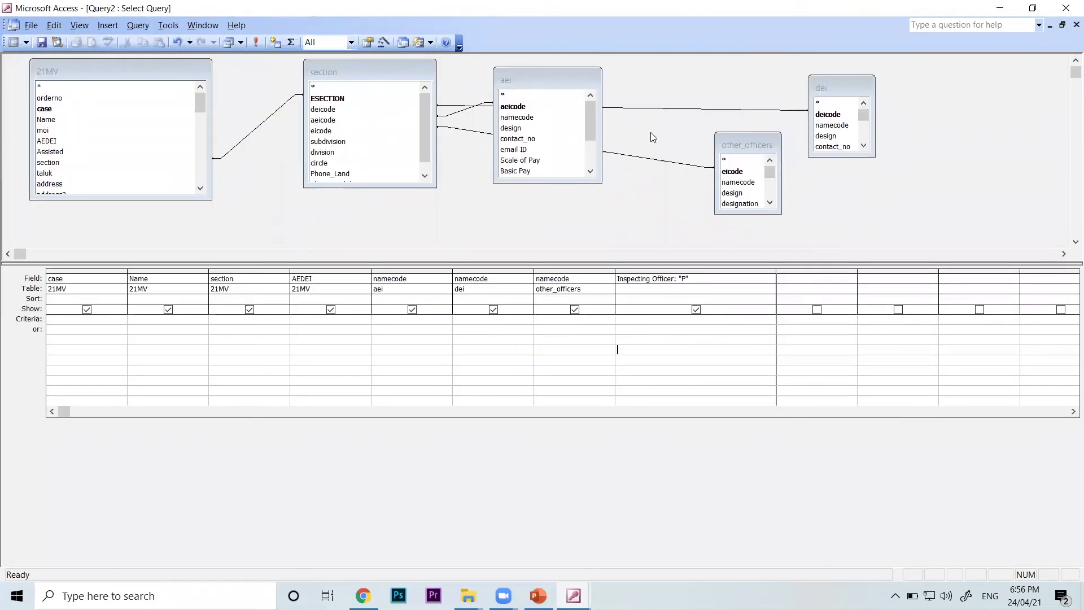
Rearrange the aei, other_officers and dei field lists closer to section, with dei placed above other_officers
left_click(572, 84)
left_click_drag(572, 84, 538, 76)
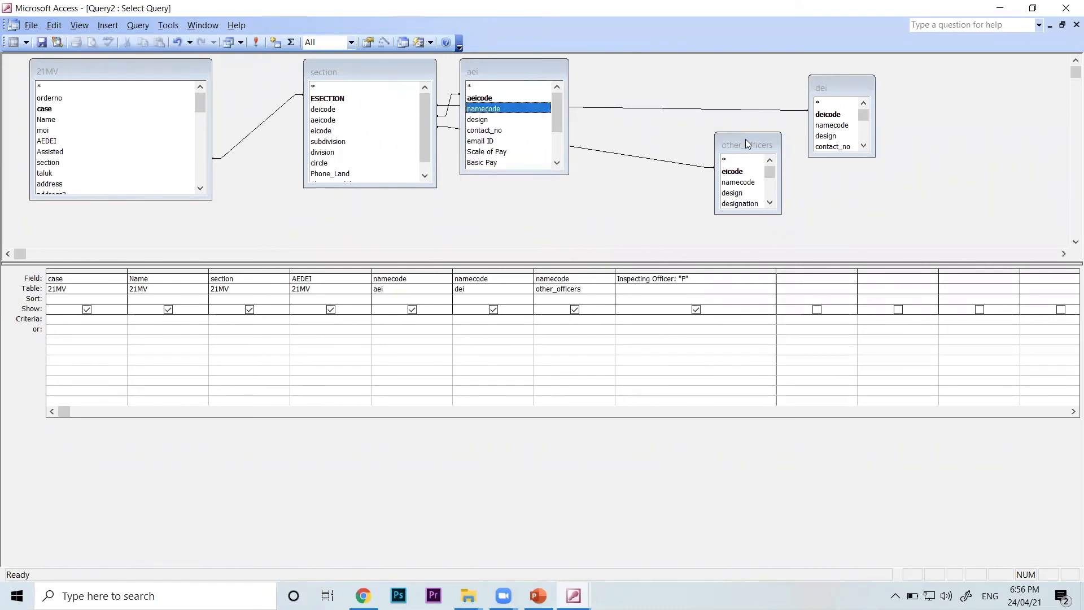
left_click_drag(745, 139, 655, 143)
left_click(828, 91)
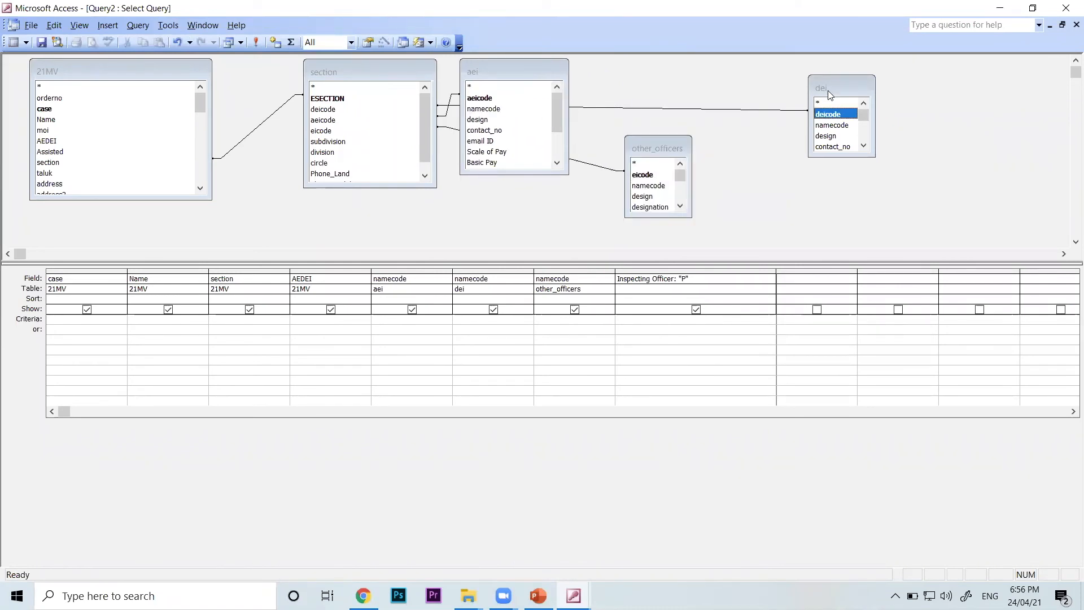
left_click_drag(828, 91, 650, 69)
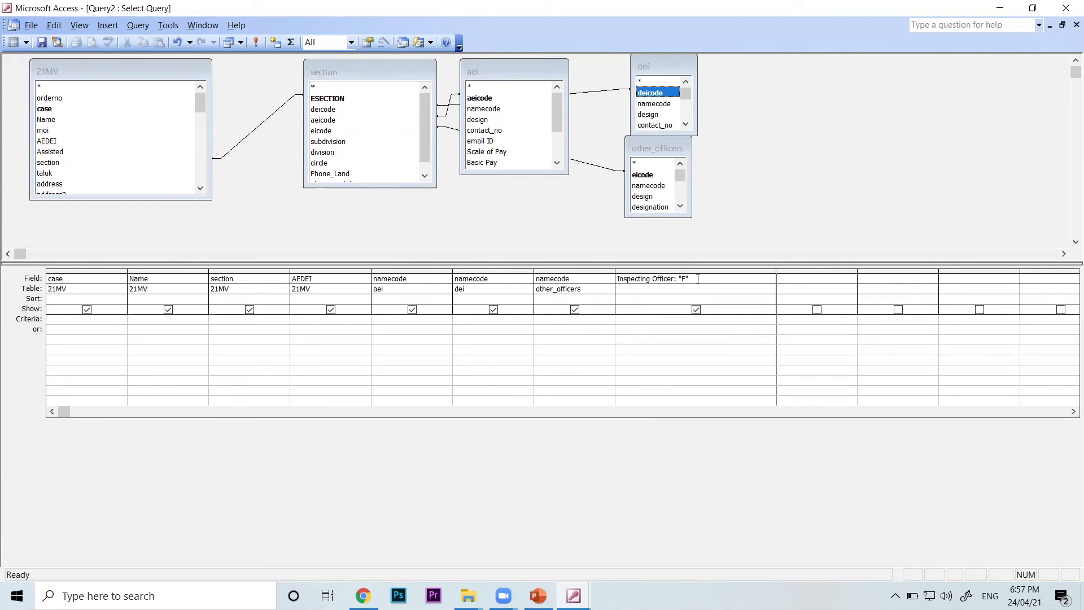
Check in Datasheet view which officer name column matches AEDEI values A and D, using the first record and case 3842, and return to the design
left_click_drag(698, 279, 679, 278)
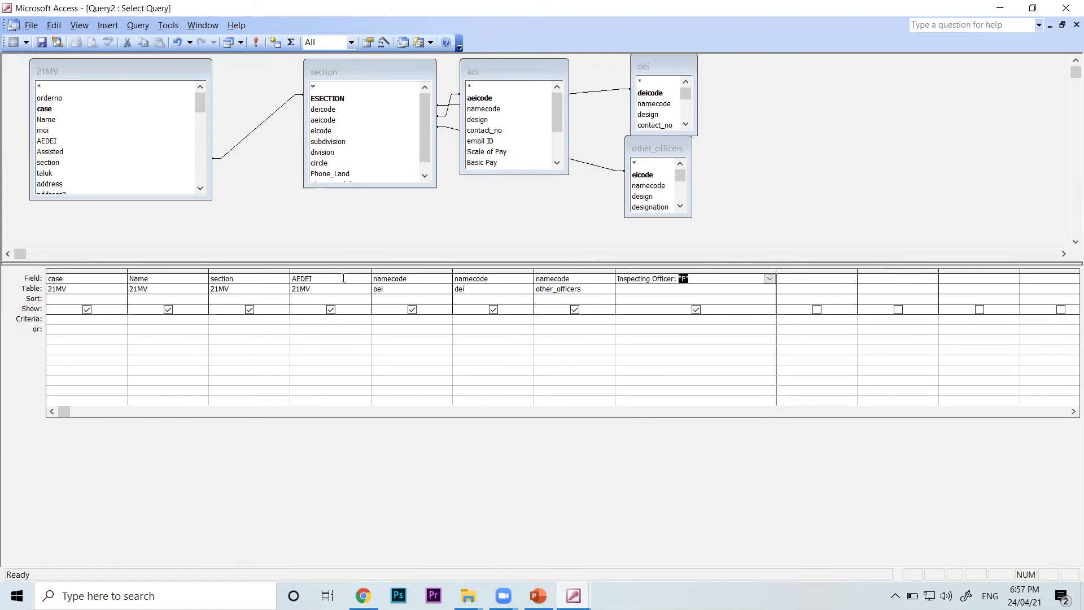
left_click_drag(324, 280, 260, 273)
left_click(83, 26)
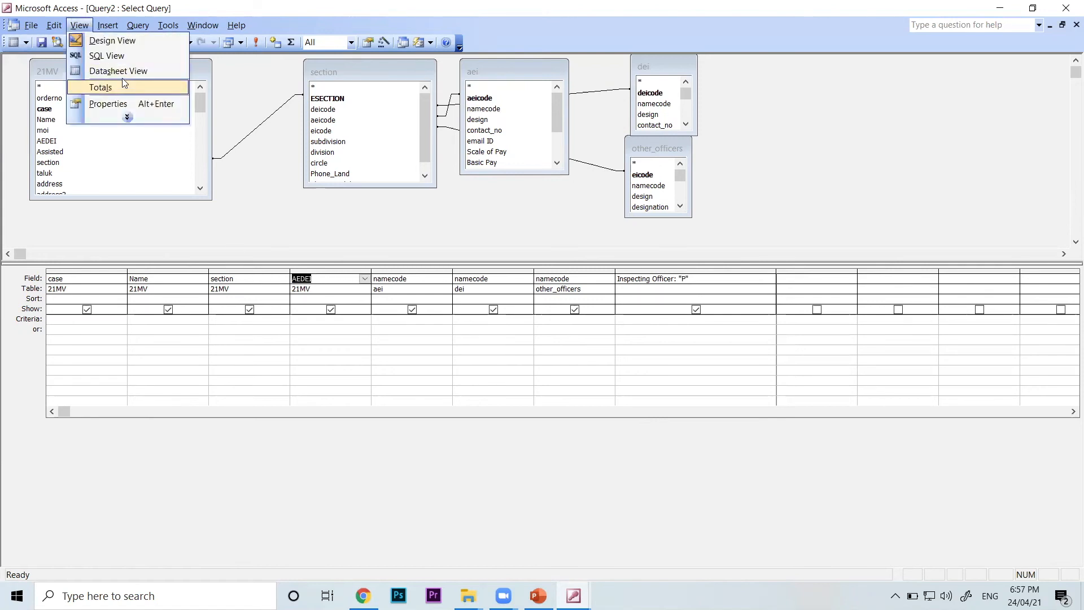
left_click(118, 72)
left_click(493, 73)
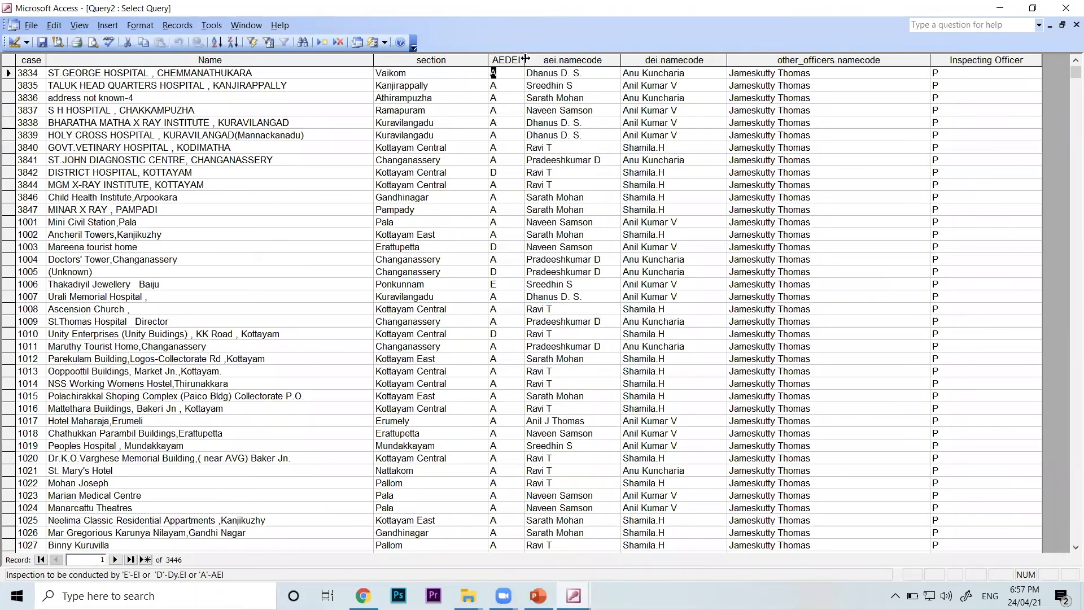
left_click(502, 70)
left_click_drag(583, 73, 527, 74)
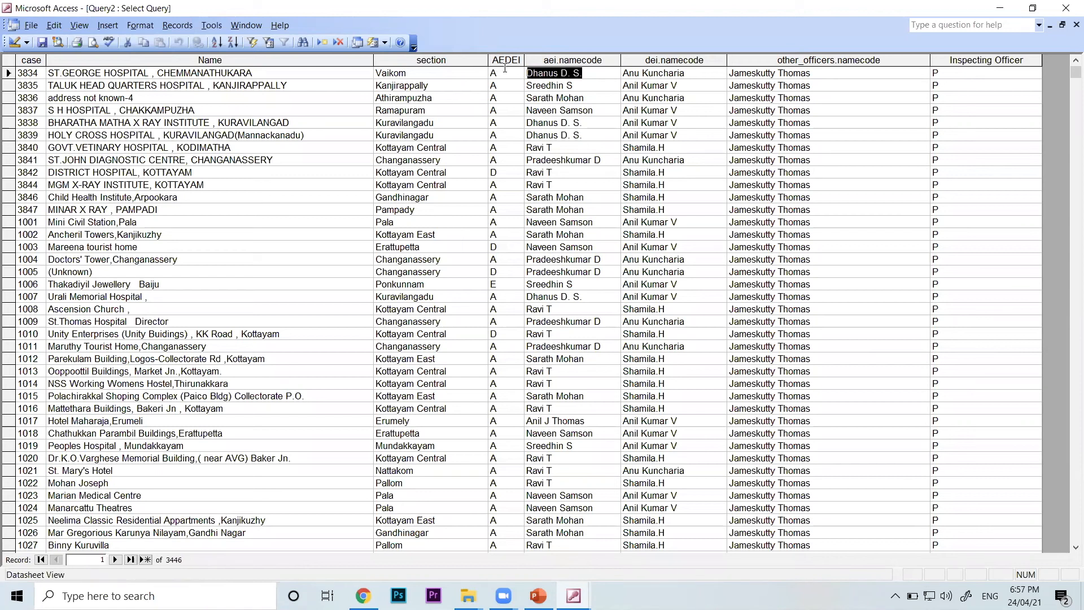
double_click(504, 74)
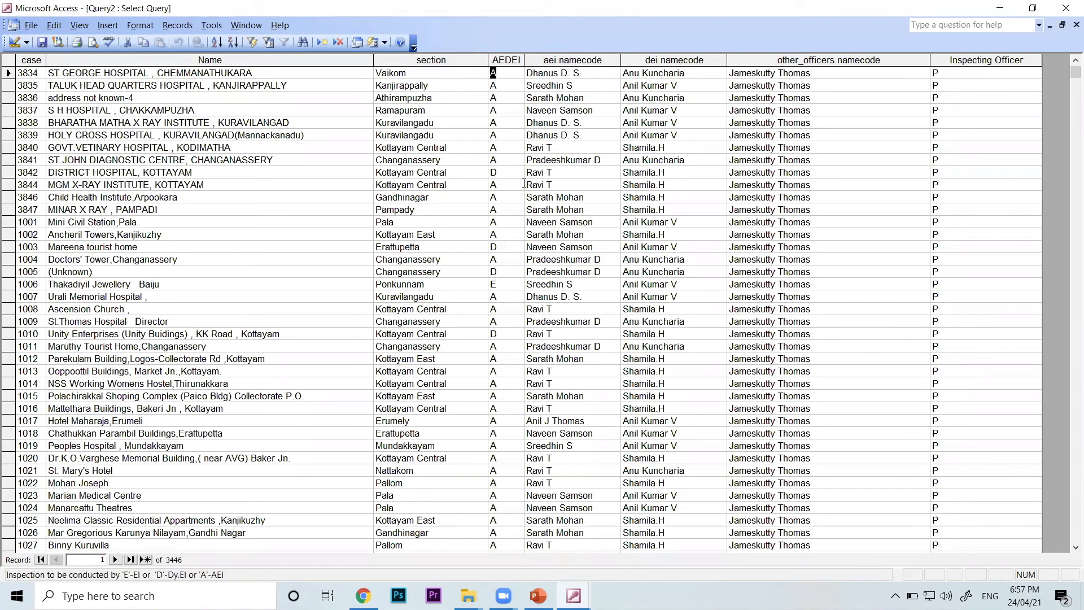
double_click(505, 171)
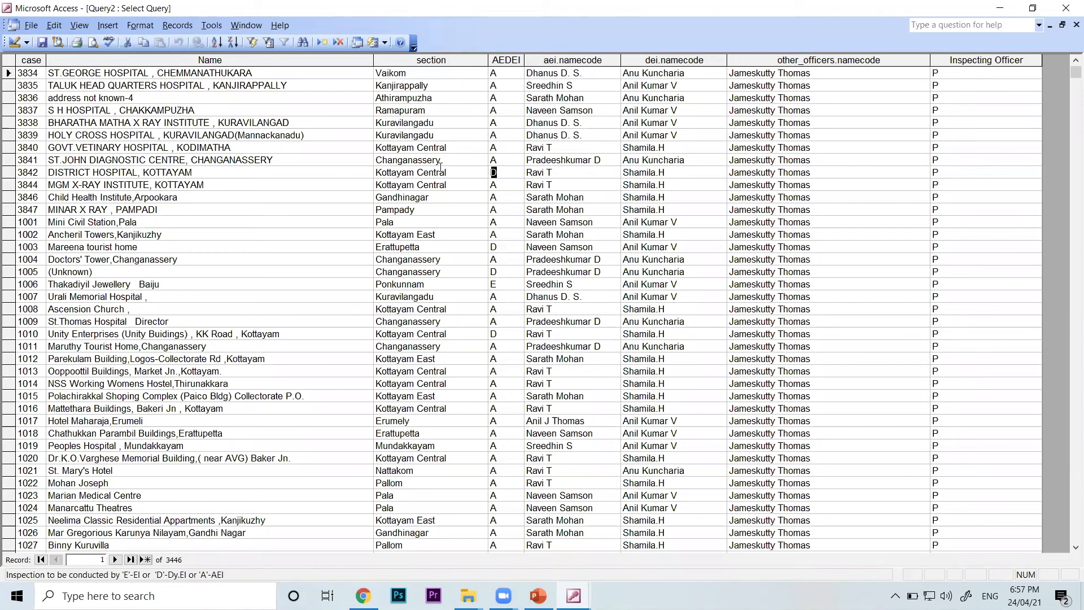
double_click(670, 172)
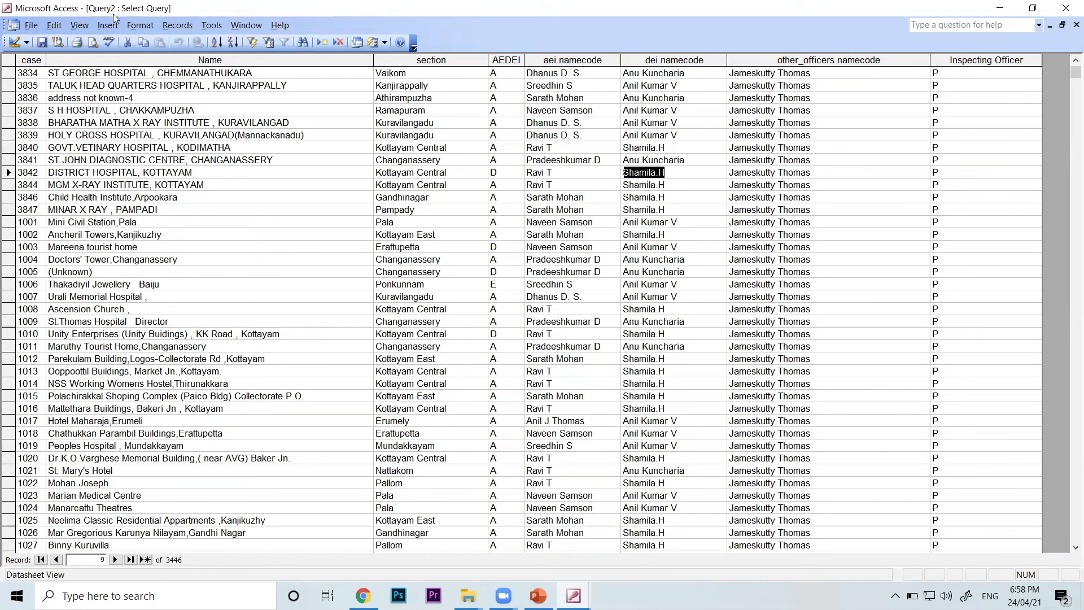
left_click(79, 25)
left_click(90, 37)
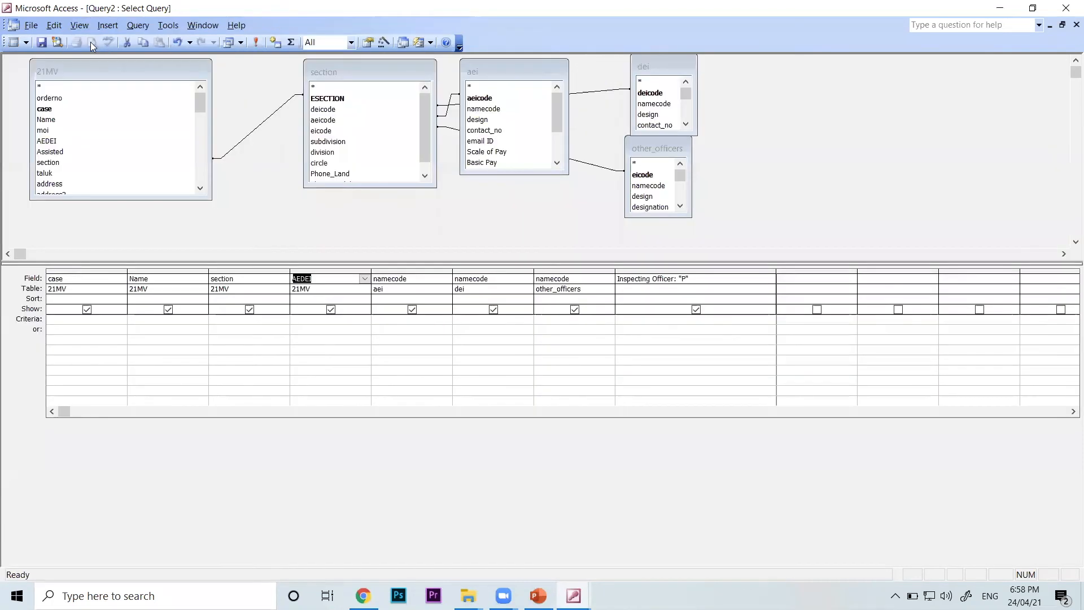
Replace the "P" in the Inspecting Officer field with the expression IIF([AEDEI]=A,P,Q)
left_click(695, 278)
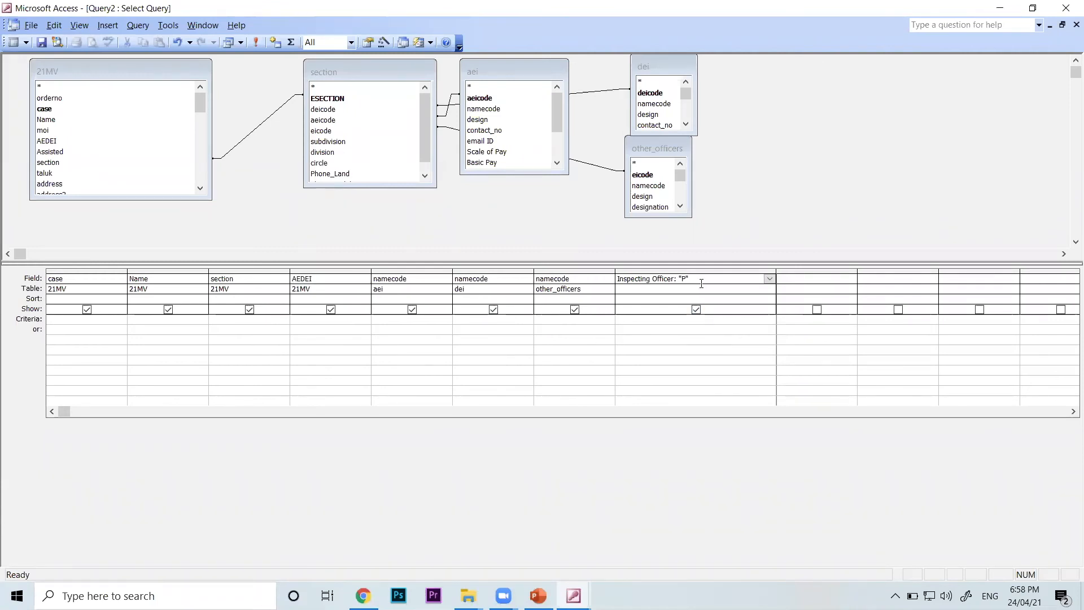
right_click(702, 278)
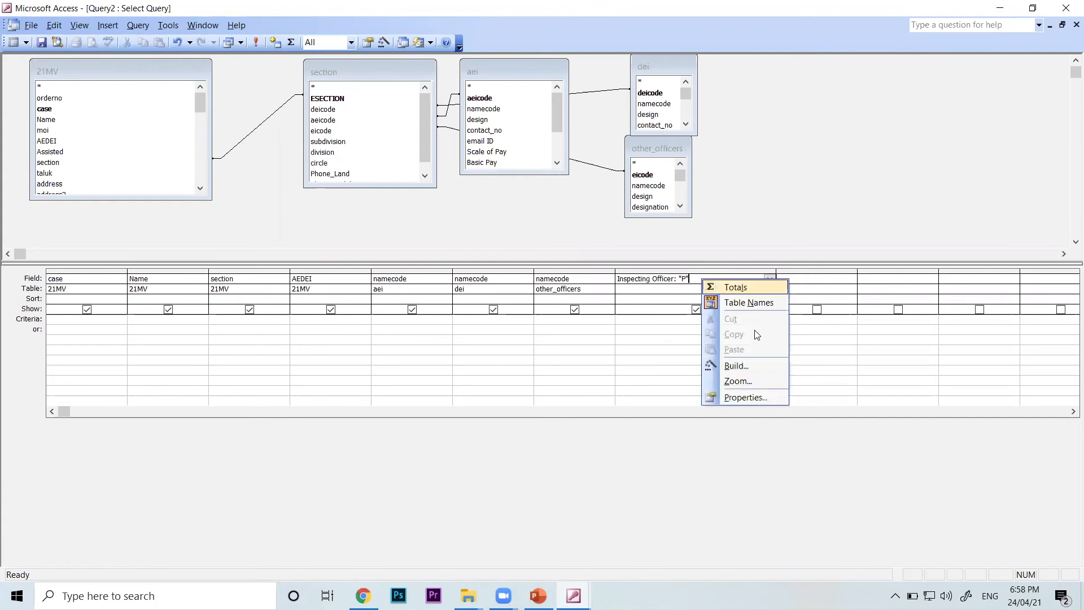
left_click(751, 383)
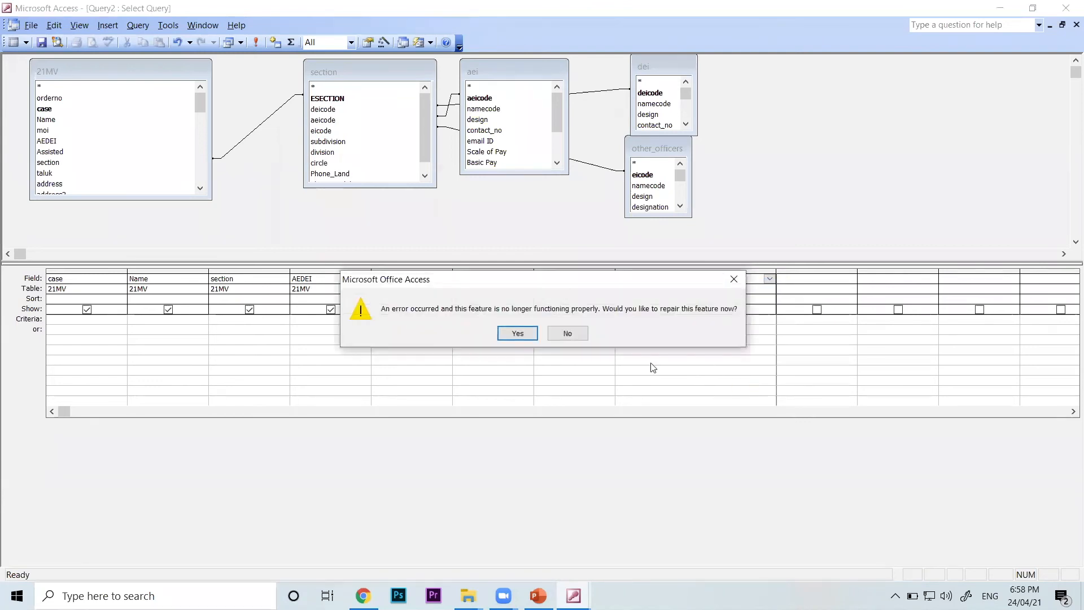
left_click(554, 335)
left_click(459, 163)
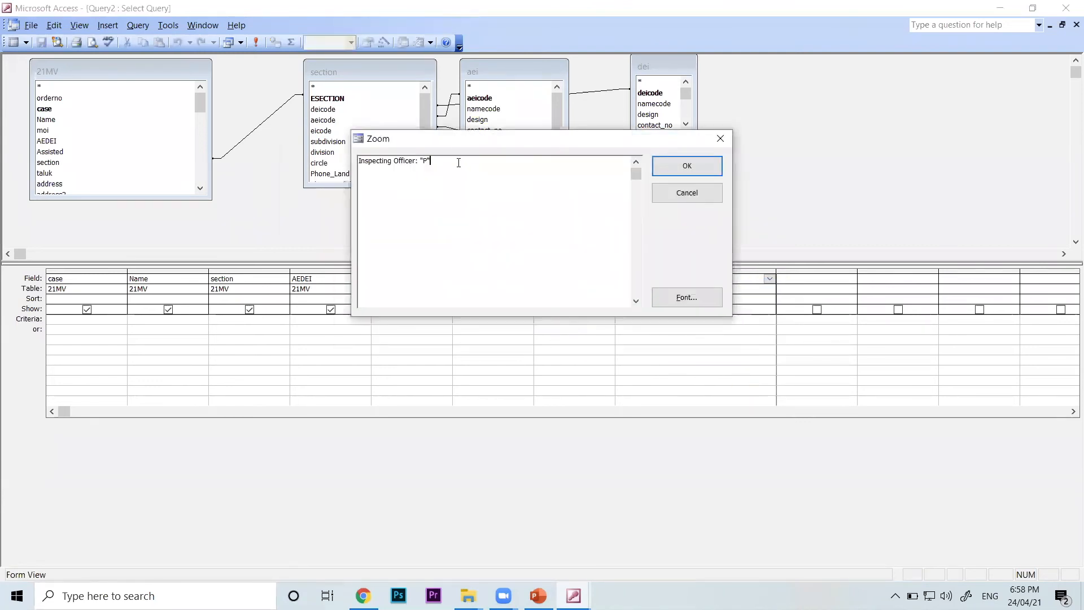
key("BackSpace")
key("BackSpace")
key("BackSpace")
type("IIF")
type("(")
type("[AEDE")
type("A")
type(",P,Q")
Review the condition and result arguments of the IIF expression, accept it, and widen the Inspecting Officer column in the design grid
left_click_drag(495, 163, 296, 148)
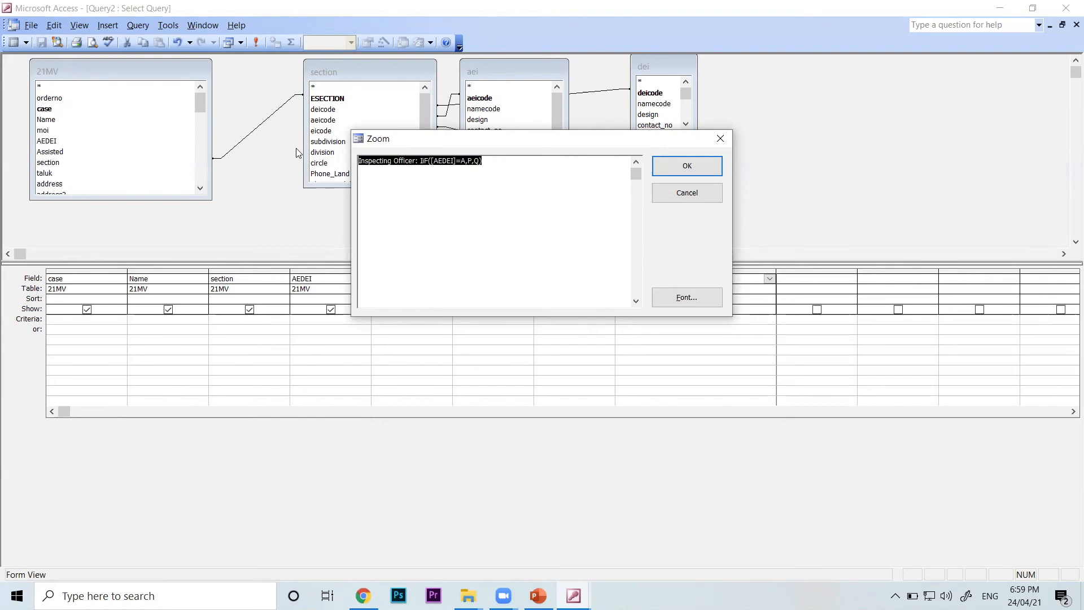
left_click(528, 162)
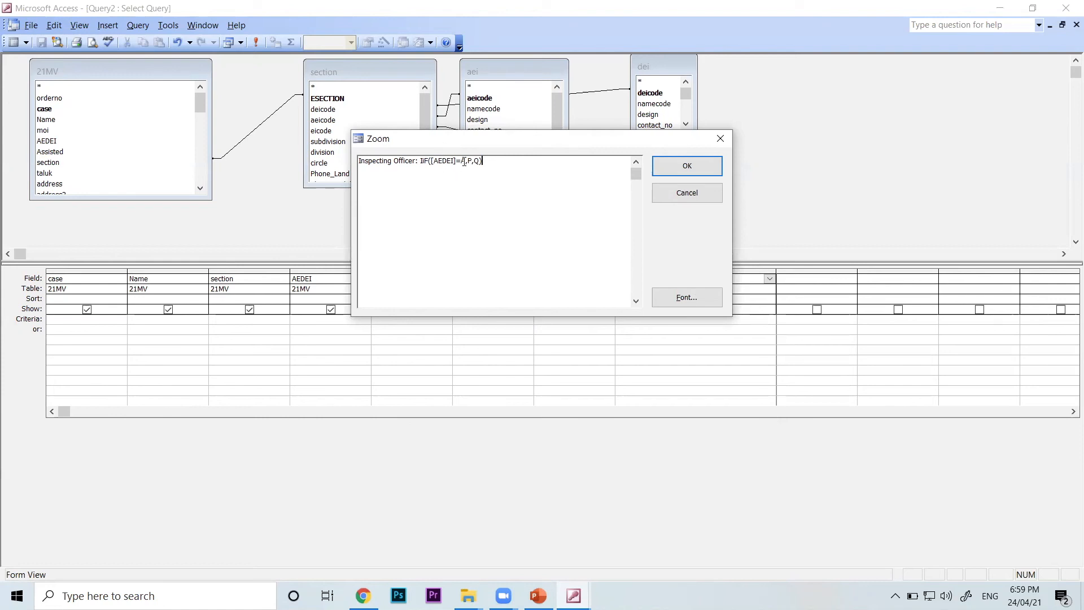
left_click_drag(463, 161, 432, 162)
left_click(465, 162)
left_click_drag(474, 161, 479, 161)
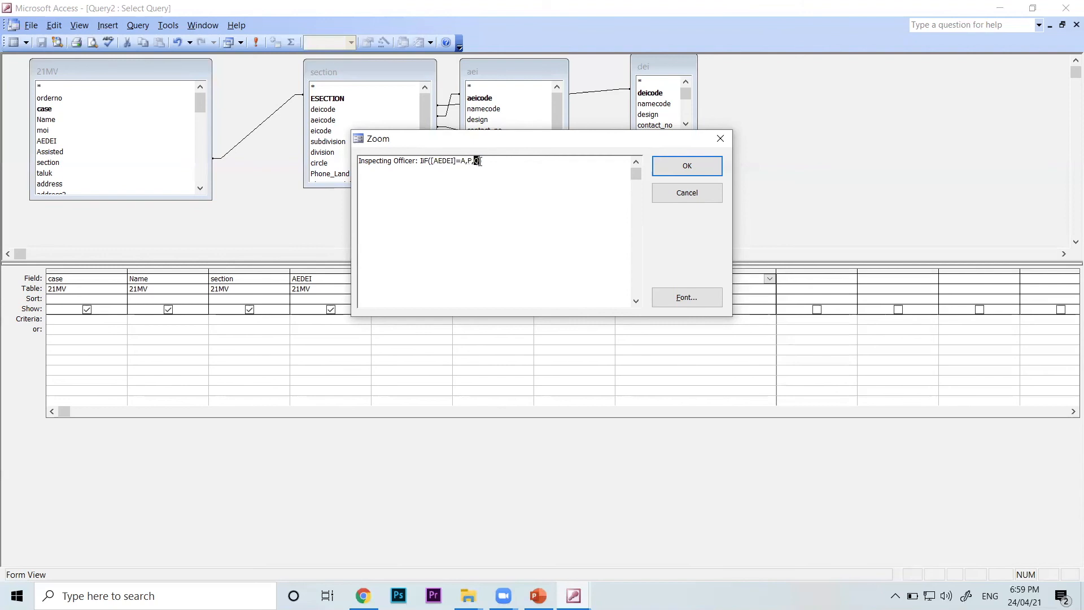
left_click(711, 167)
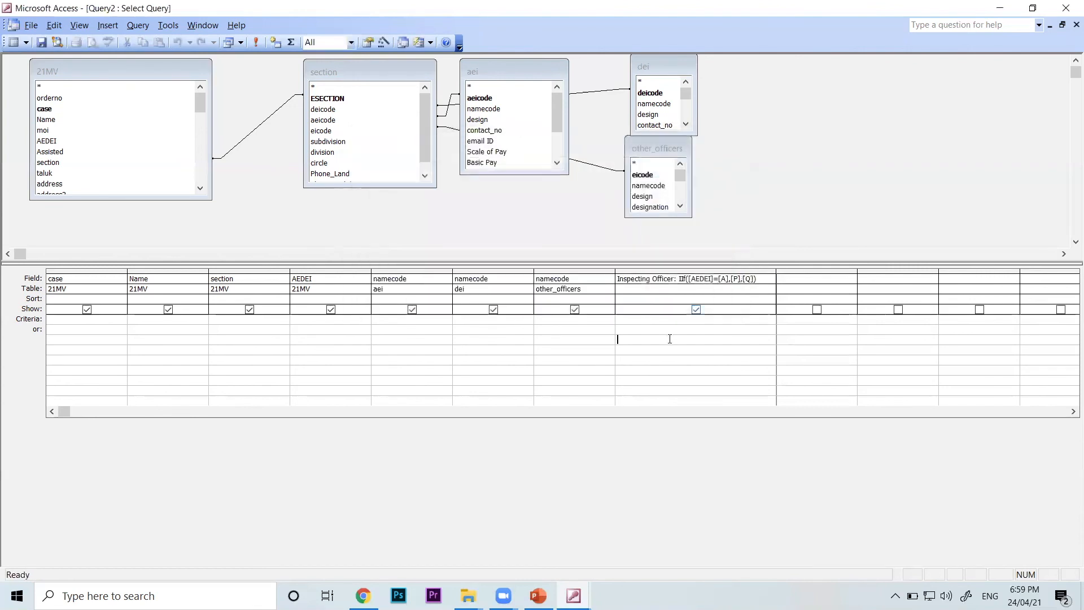
left_click_drag(782, 271, 845, 271)
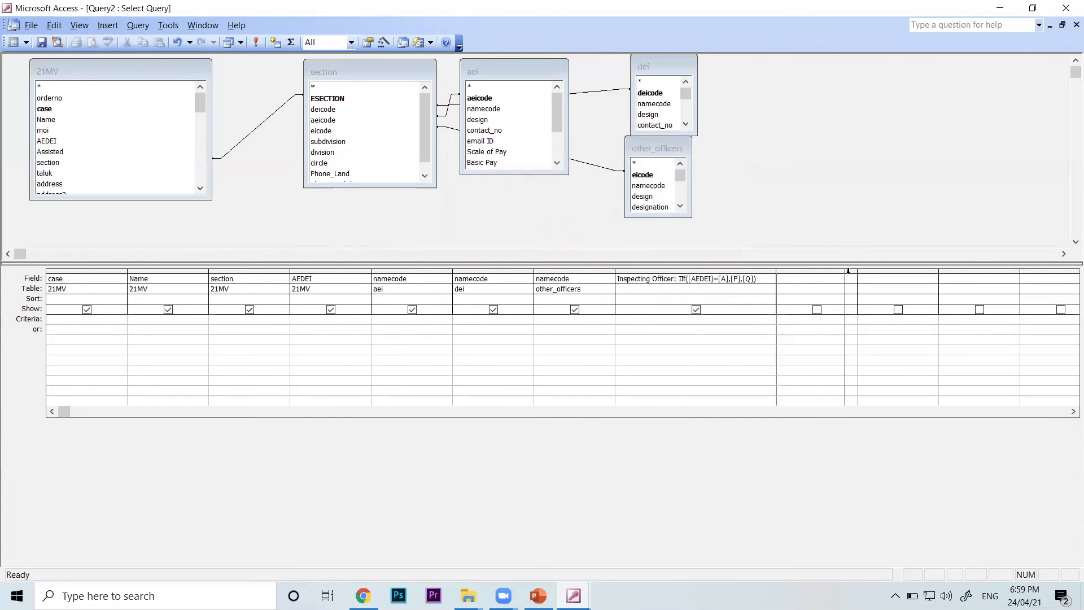
Reopen the Inspecting Officer expression for editing and replace [A] in the condition with the quoted text "A"
left_click(770, 281)
right_click(770, 281)
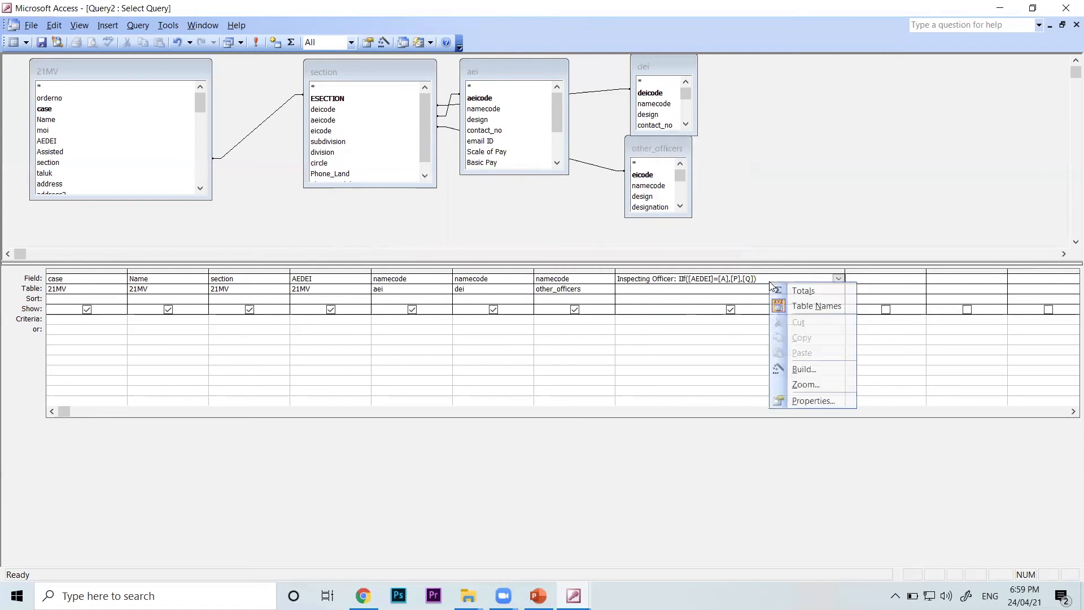
left_click(811, 391)
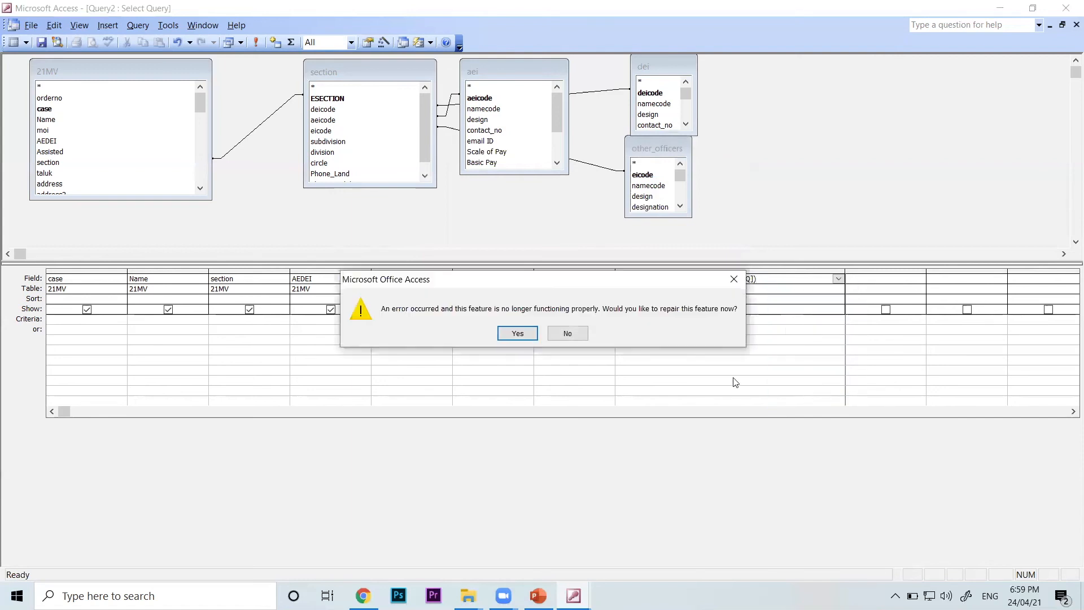
left_click(566, 334)
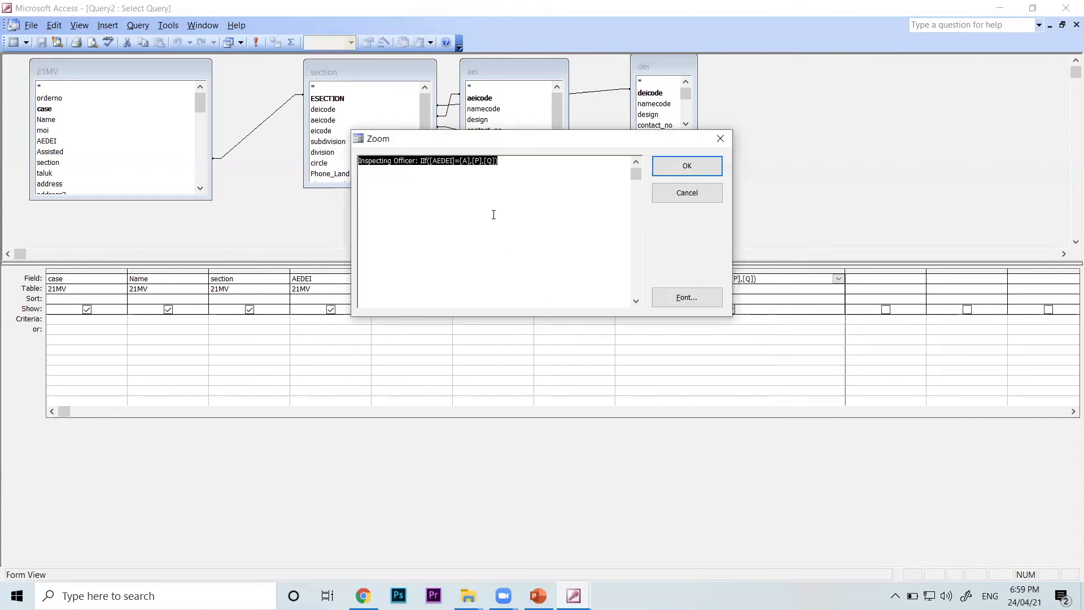
left_click(504, 165)
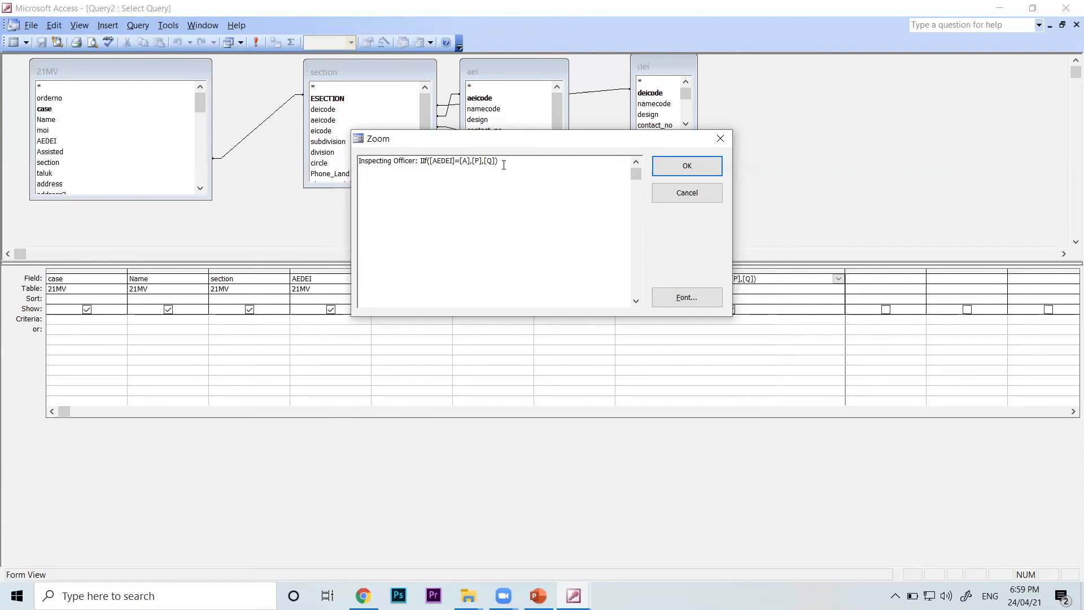
left_click(473, 163)
key("BackSpace")
key("BackSpace")
key("BackSpace")
key("BackSpace")
key("BackSpace")
type("\"A\",")
Change the two result arguments of the IIF expression to the quoted texts "P" and "Q", and accept the expression
key("Delete")
type("\"")
key("Delete")
type("\"")
key("Right")
key("Delete")
type("\"A\"")
left_click(666, 167)
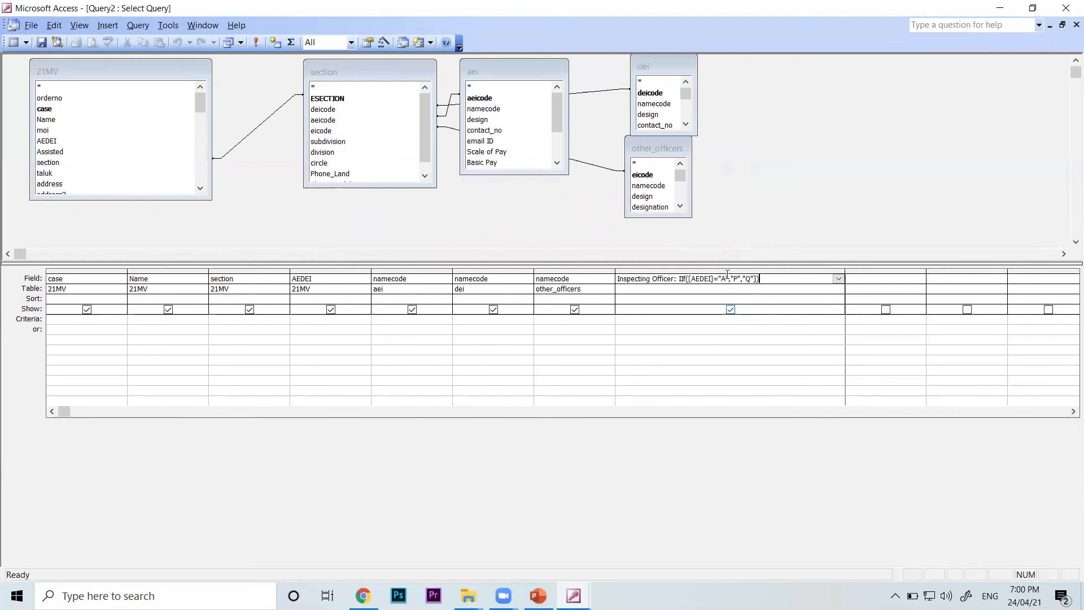
Remove the stray square bracket after "Q" in the Inspecting Officer expression and show the query in Datasheet view
left_click(13, 43)
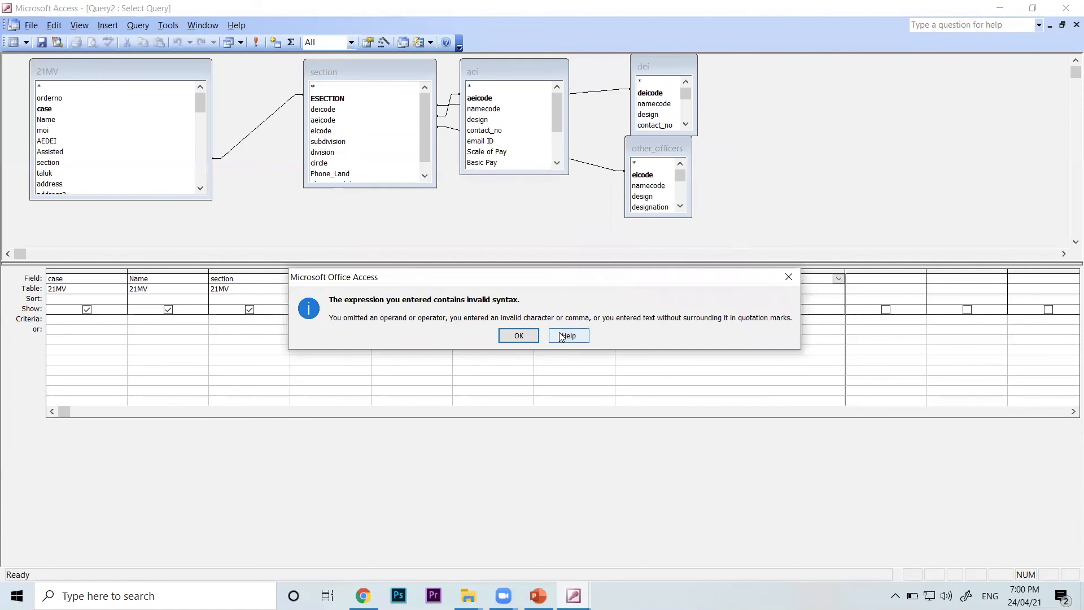
left_click(518, 335)
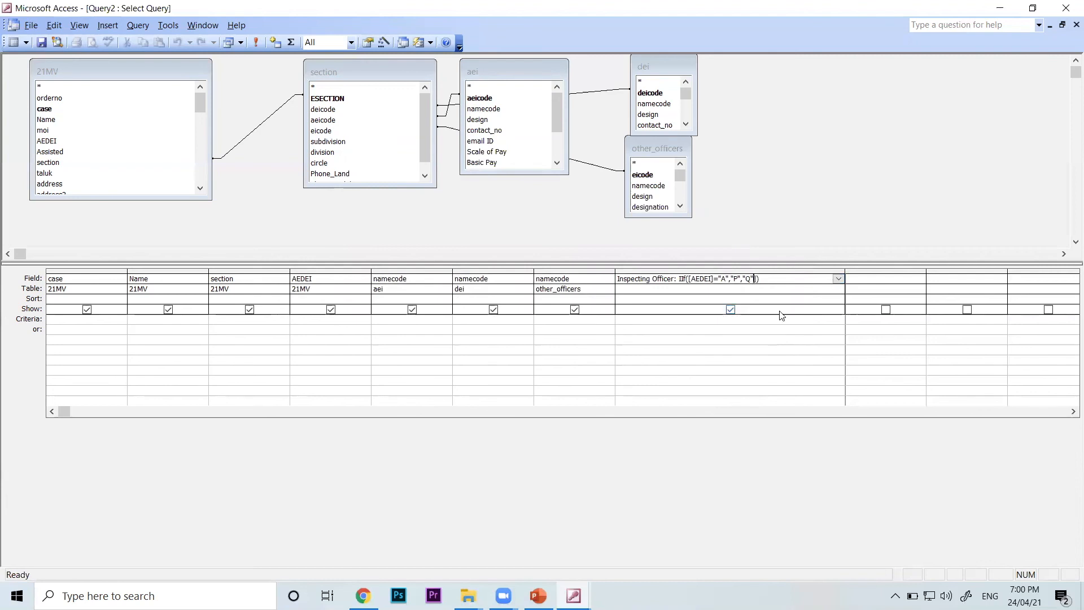
left_click(762, 362)
left_click(79, 26)
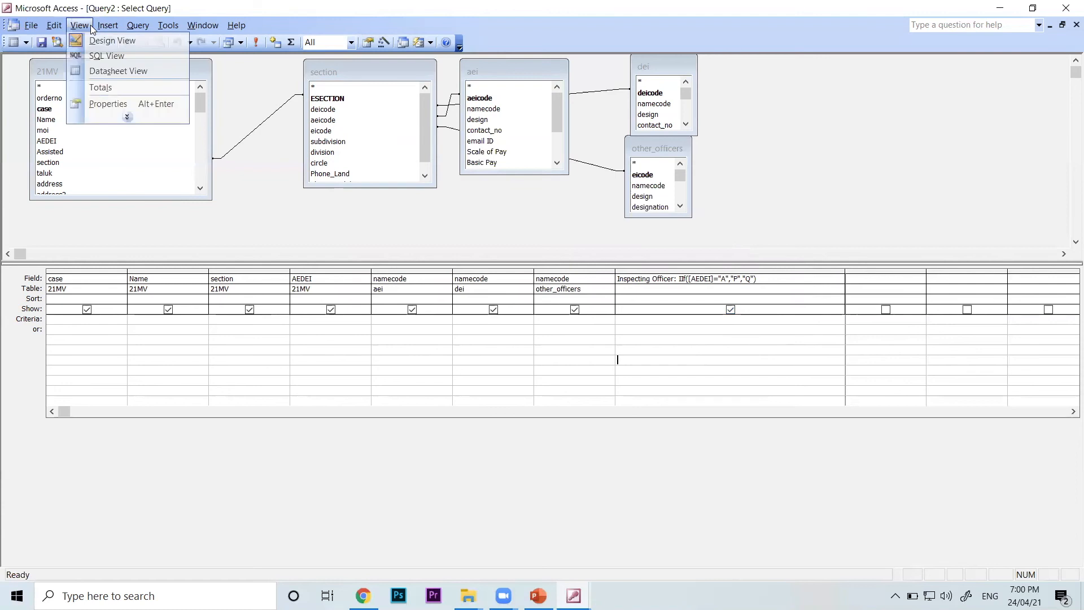
left_click(118, 71)
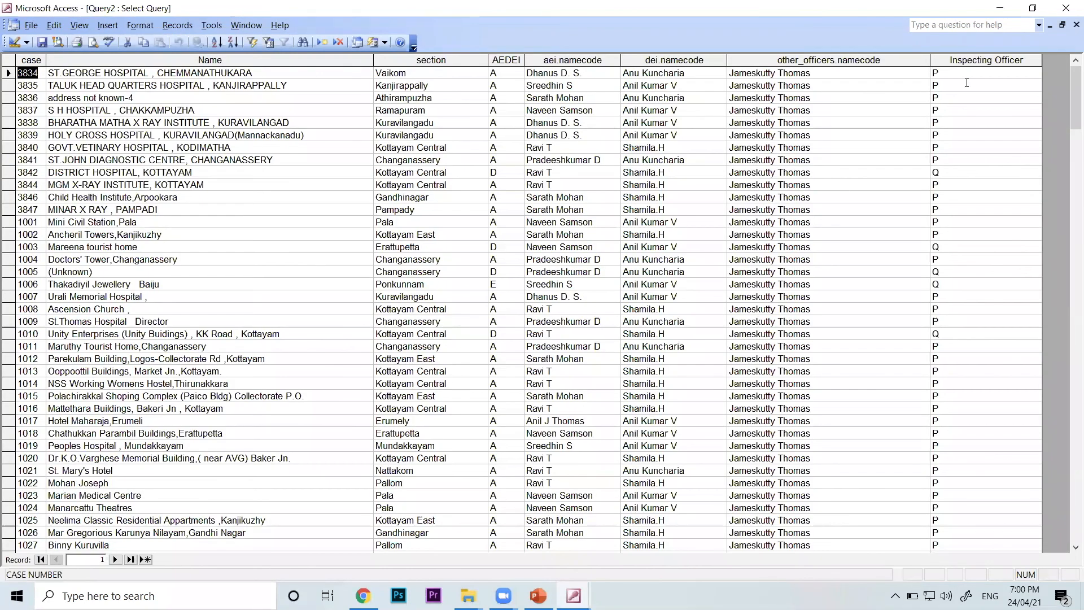
Compare the Inspecting Officer values with AEDEI for the first record and case 3842, and return to the query design
double_click(968, 72)
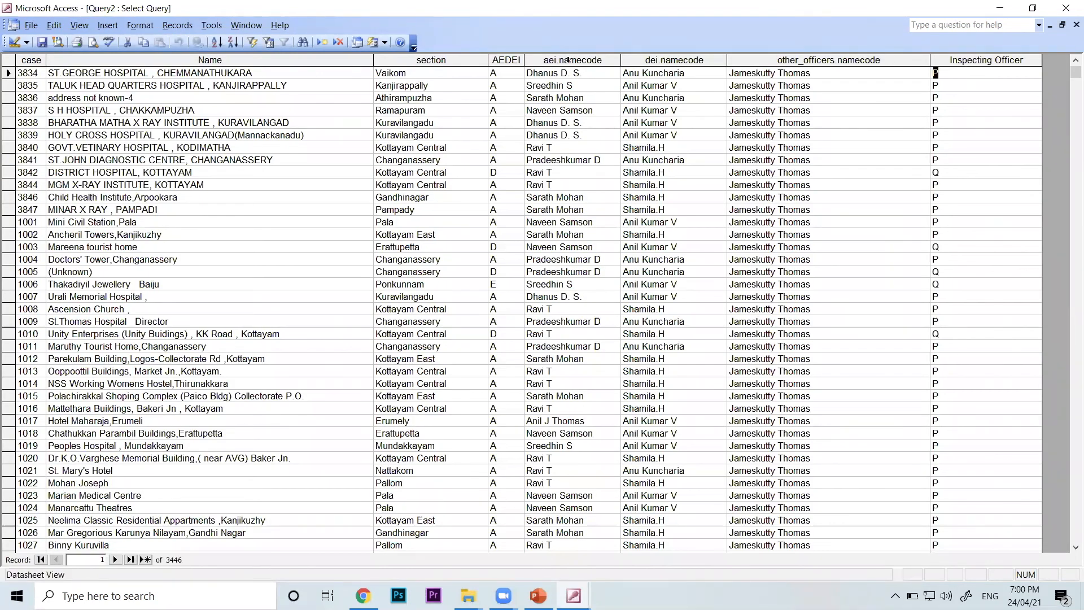
left_click_drag(504, 71, 477, 72)
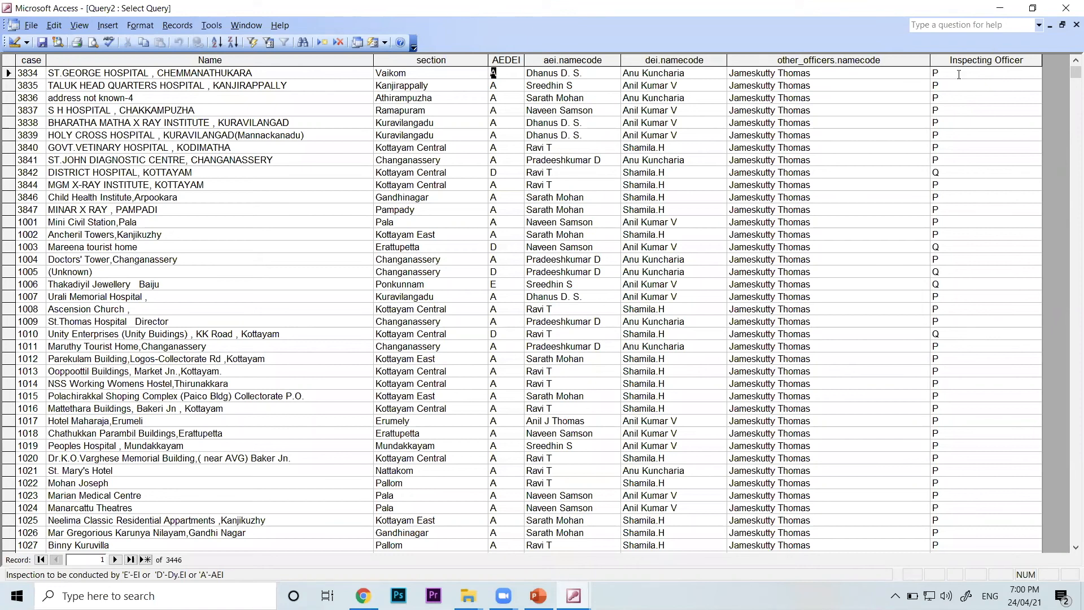
left_click_drag(500, 174, 486, 171)
left_click(942, 175)
key("shift+Left")
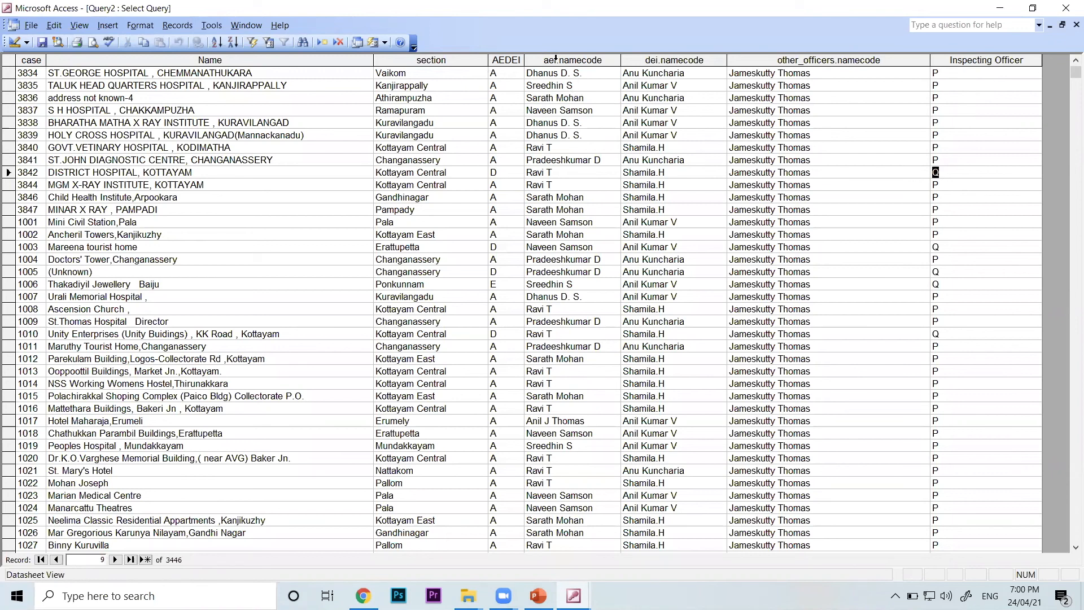
key("ctrl+Up")
left_click(526, 72)
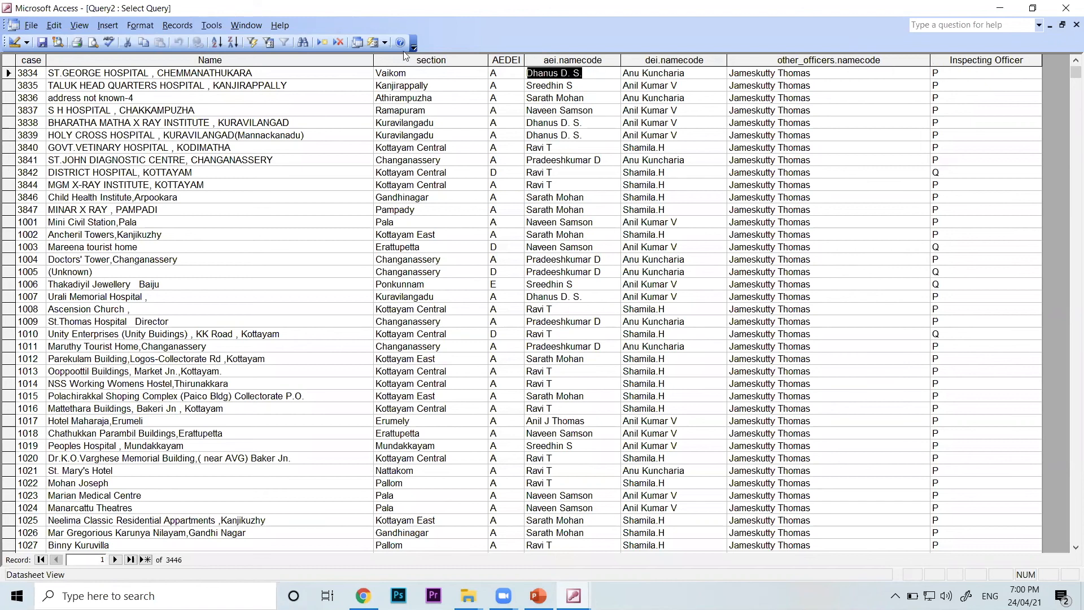
left_click(79, 25)
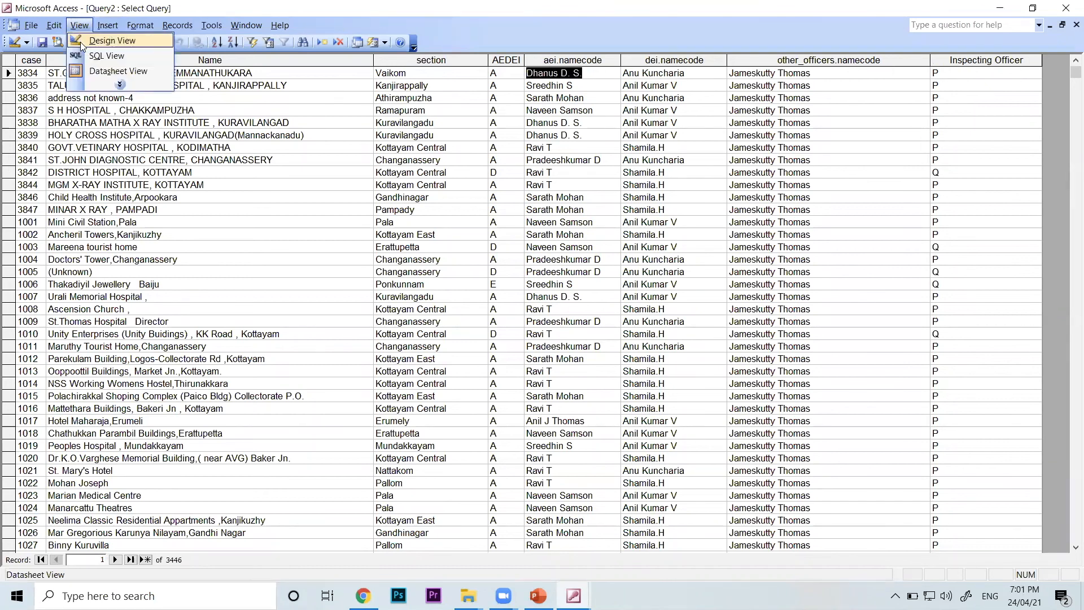
left_click(112, 40)
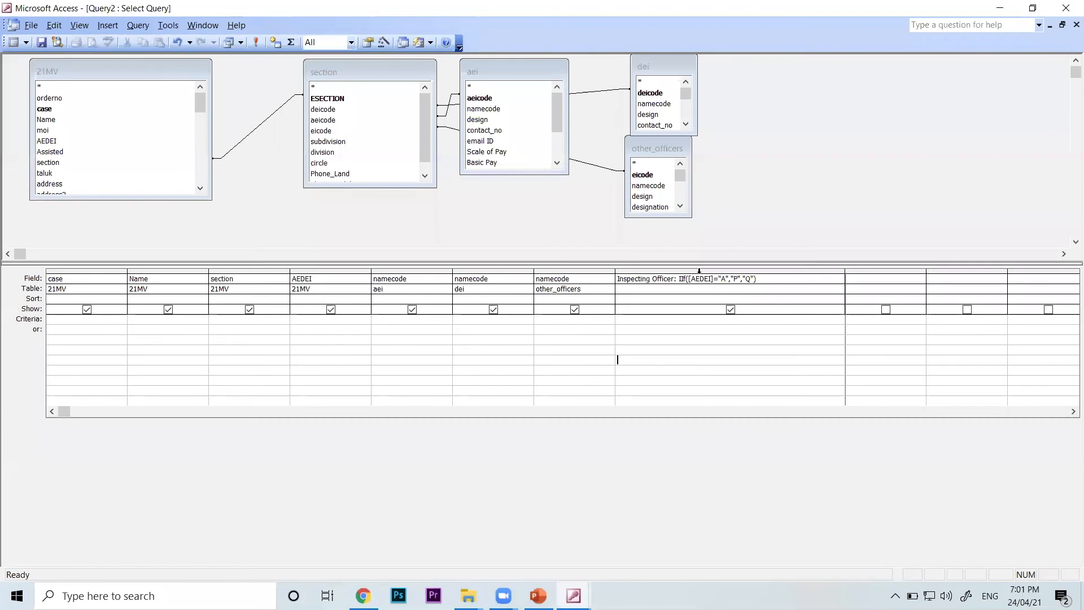
Replace the "P" result in the Inspecting Officer expression with [aei.namecode], keeping "A" as the condition value
left_click(730, 278)
key("BackSpace")
key("BackSpace")
key("BackSpace")
key("BackSpace")
type("\"A\"")
right_click(775, 276)
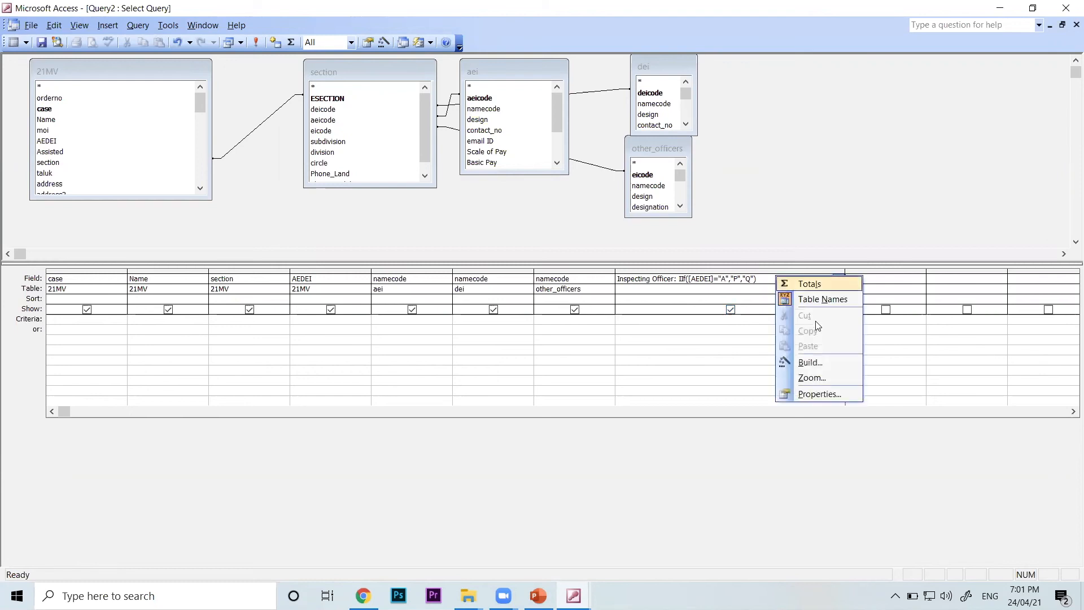
left_click(819, 377)
left_click(574, 338)
left_click(499, 190)
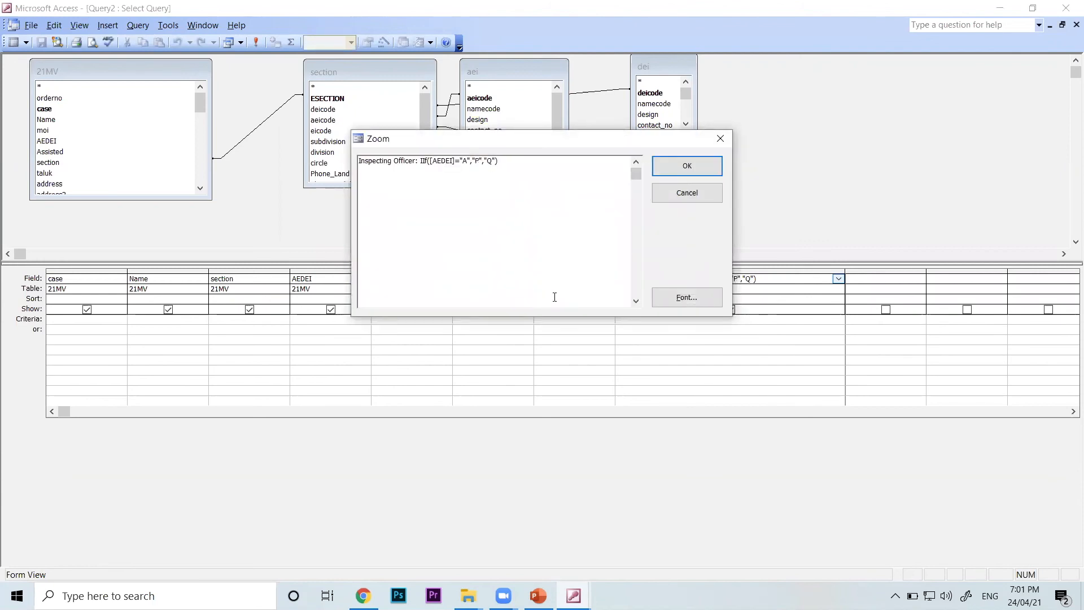
key("Delete")
key("Delete")
key("Delete")
key("Delete")
type("[aei.namecode]")
left_click(711, 167)
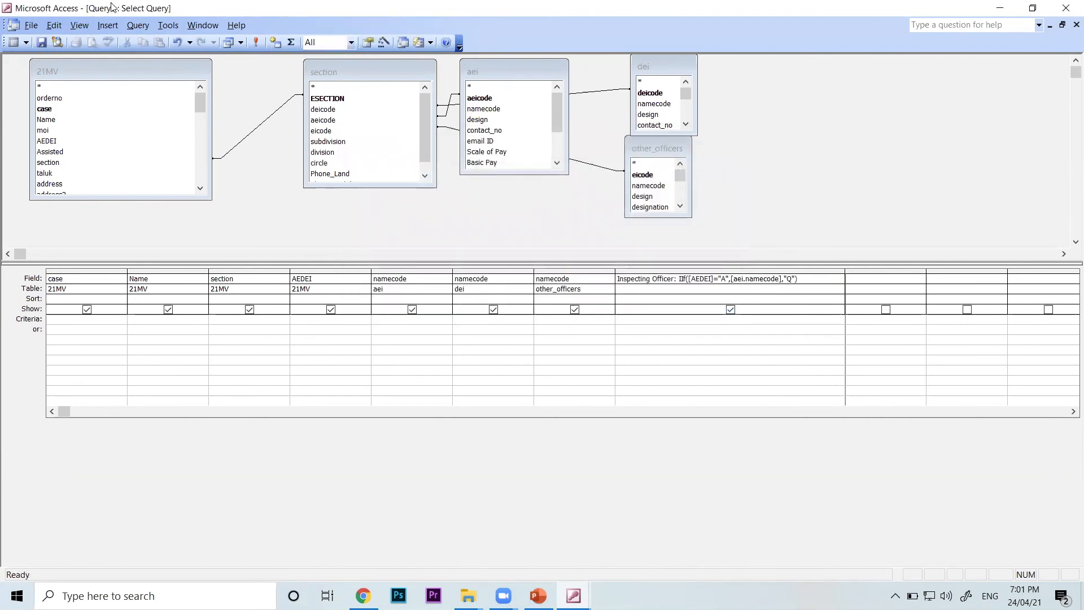
Check in Datasheet view the Inspecting Officer entries against AEDEI for the first record and case 3842, and return to the design
left_click(79, 24)
left_click(111, 69)
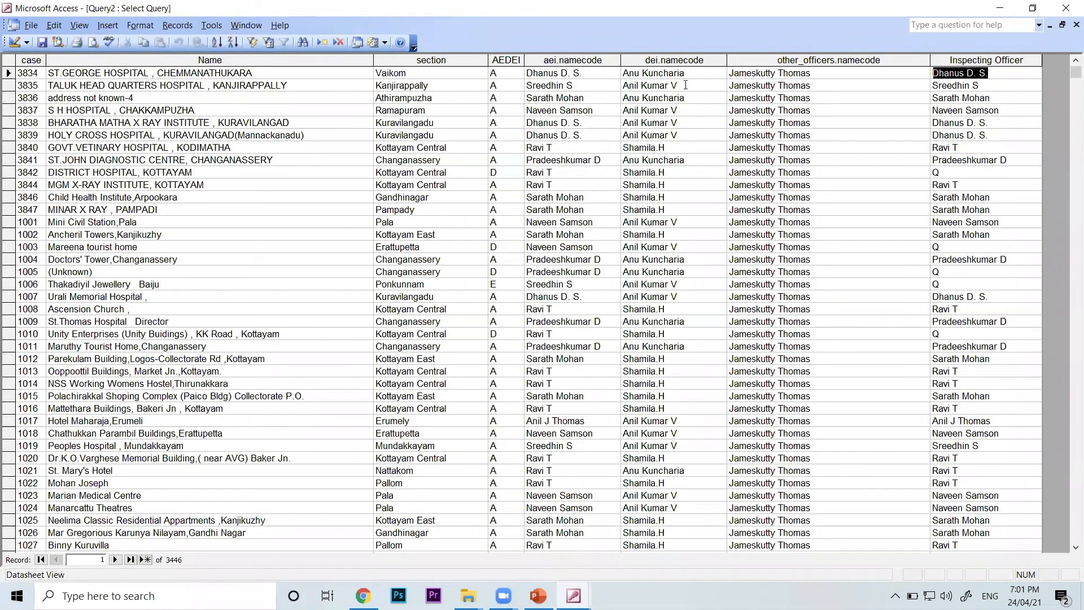
left_click(505, 72)
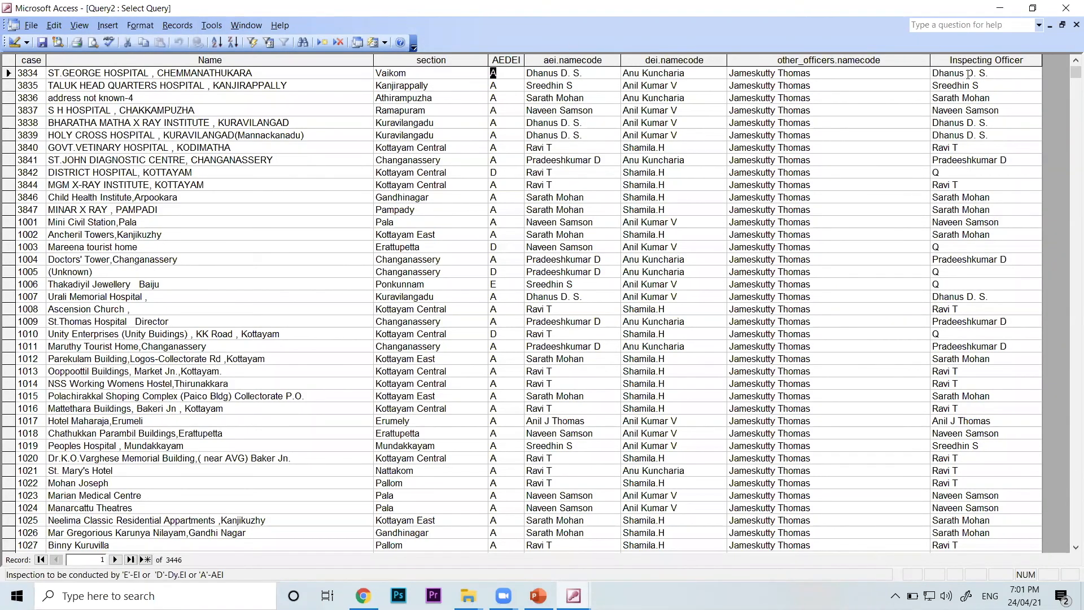
left_click(990, 72)
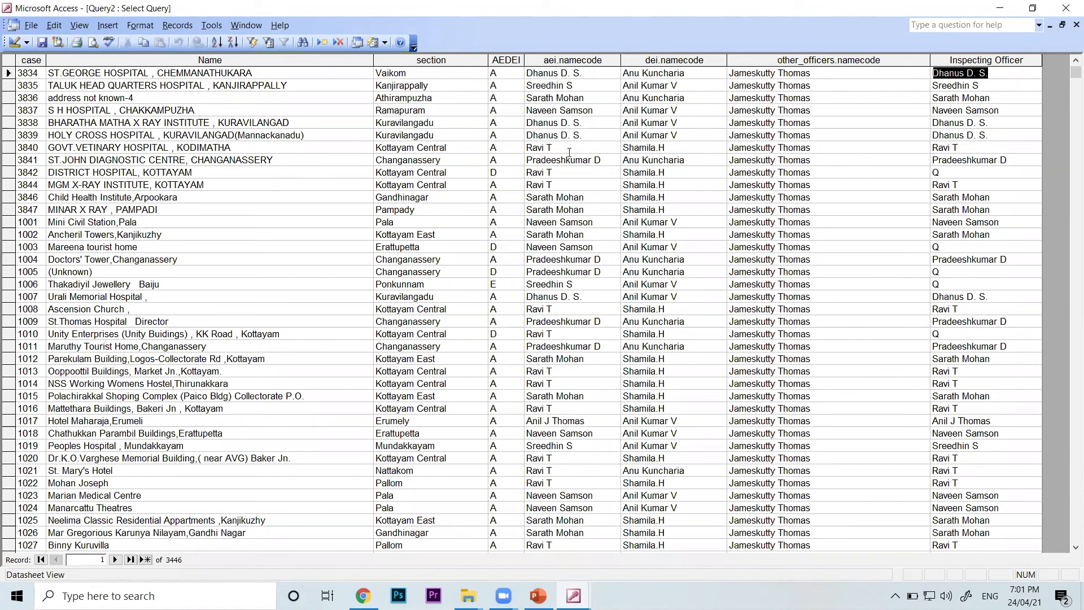
left_click(503, 172)
left_click_drag(953, 181, 916, 174)
left_click(937, 174)
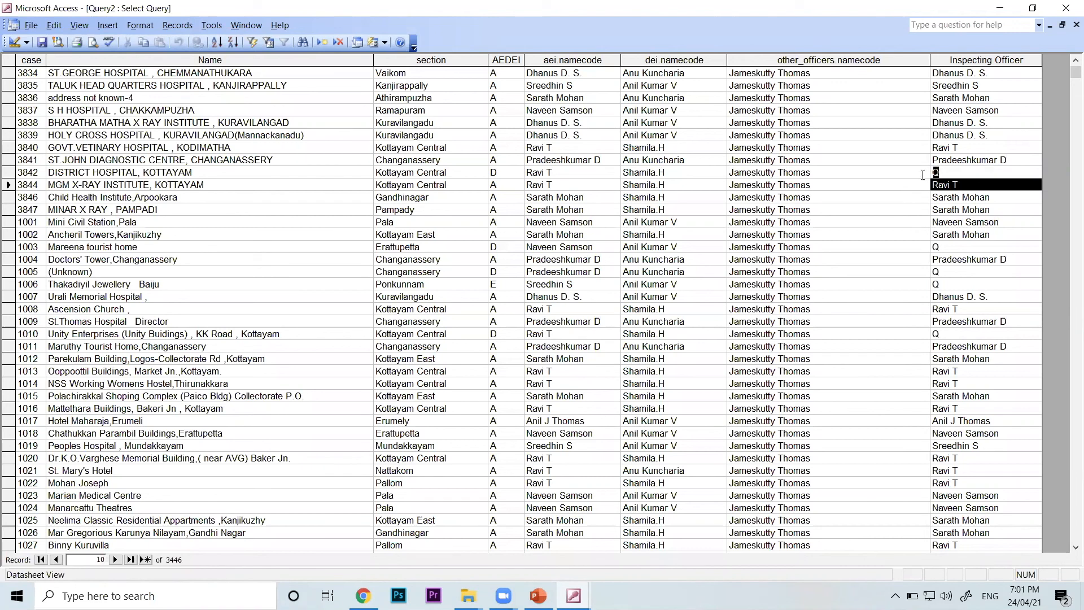
double_click(935, 173)
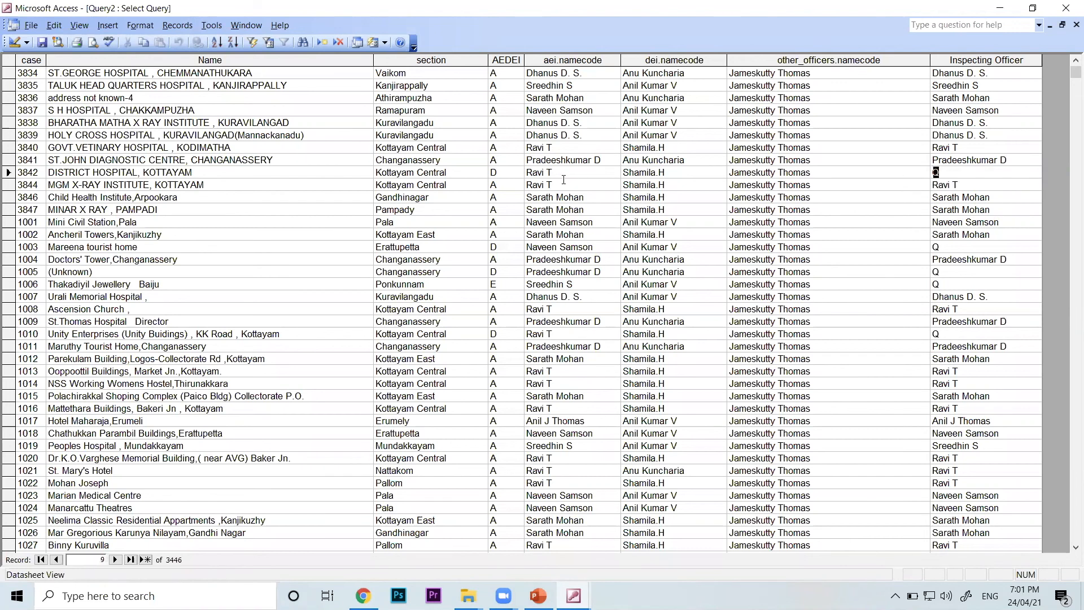
left_click(660, 171)
left_click(620, 171)
left_click(86, 28)
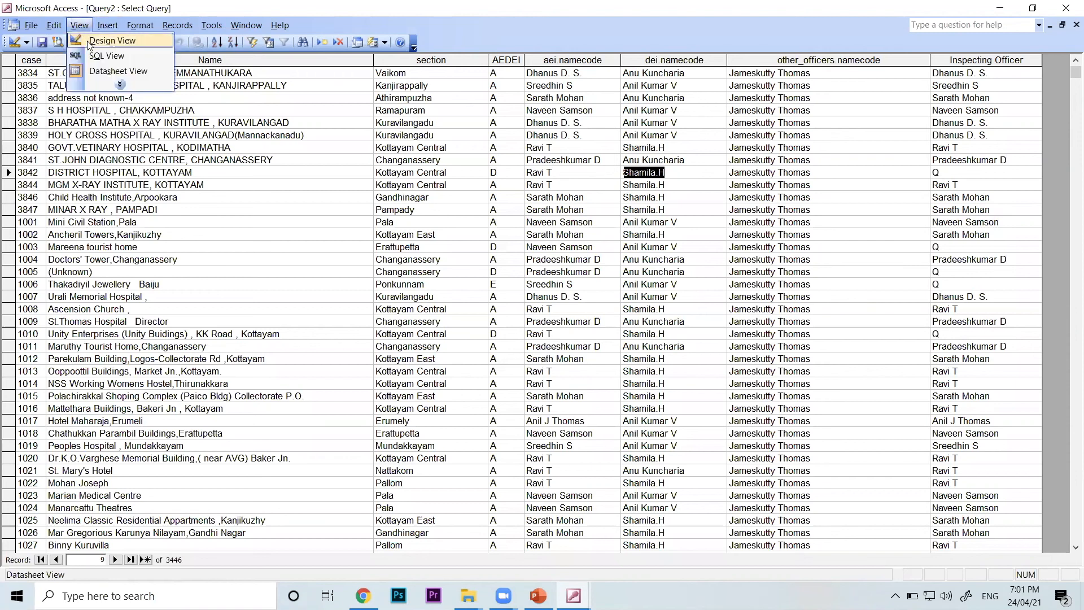
left_click(136, 42)
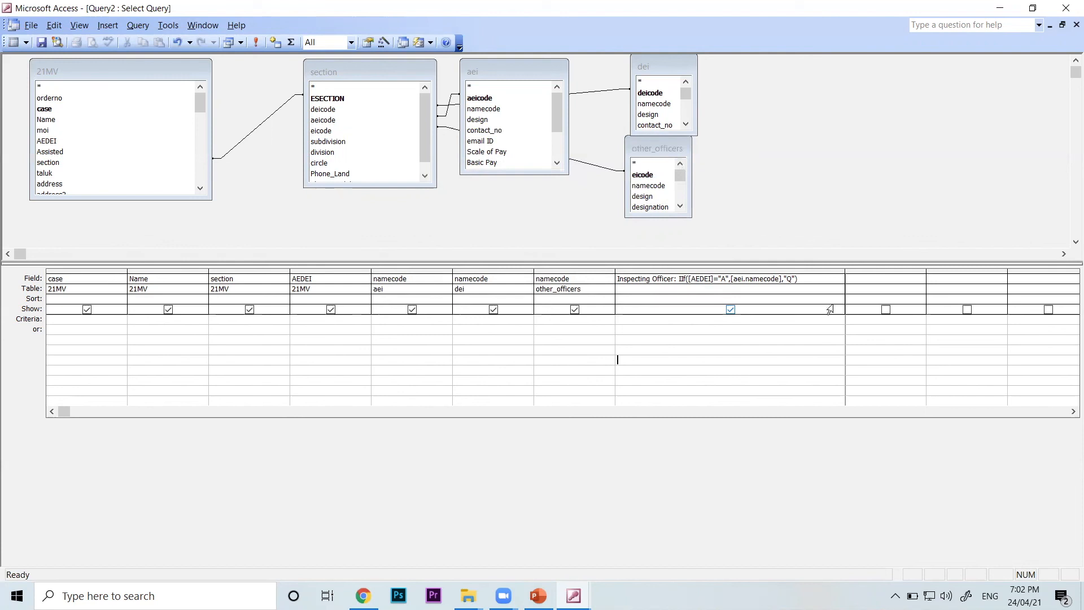
Replace the "Q" result in the Inspecting Officer expression with [dei.namecode]
left_click(786, 279)
key("Delete")
key("Delete")
key("Delete")
key("Delete")
type("[dei.namecode]")
left_click(789, 380)
Review the arguments of the IIF expression and widen the Inspecting Officer column to fit the full expression
left_click(725, 279)
type("A")
left_click_drag(771, 278, 745, 279)
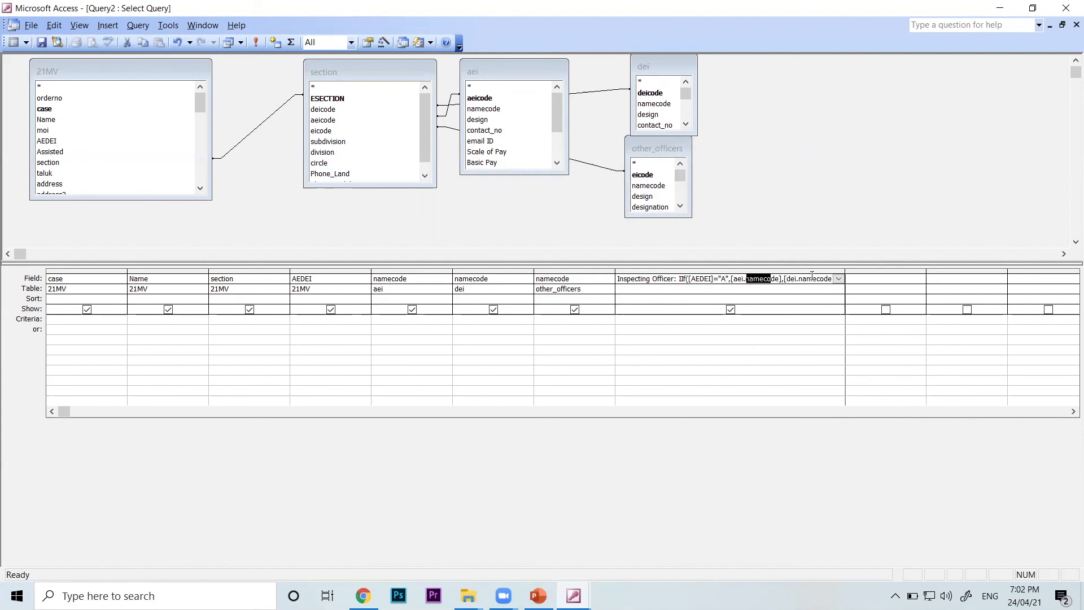
left_click(767, 359)
left_click_drag(843, 267, 681, 279)
left_click(680, 338)
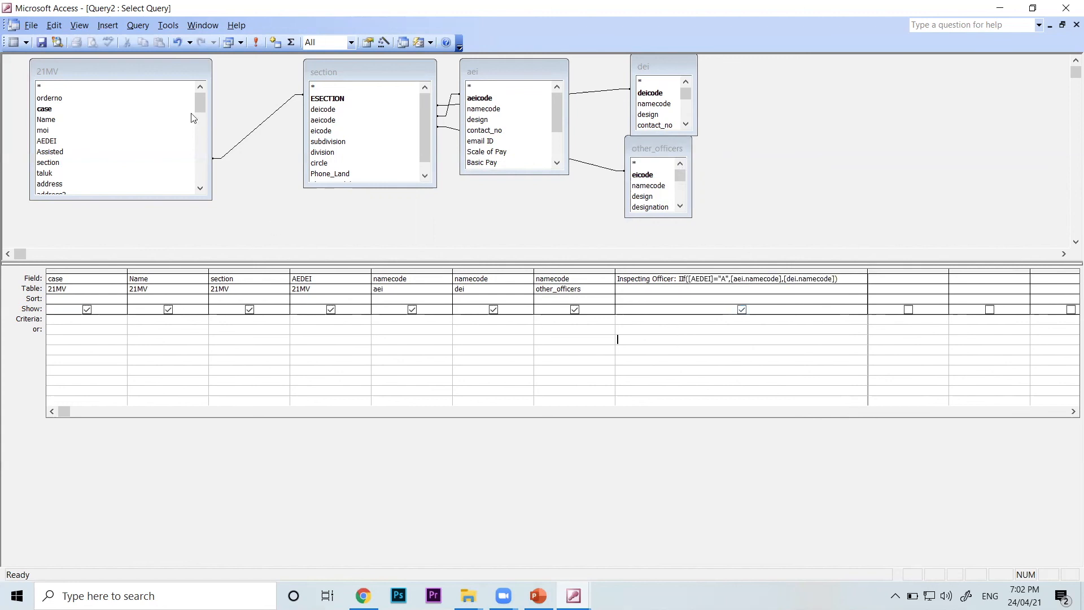
Show the query in Datasheet view and compare AEDEI with Inspecting Officer for cases 3834 and 3842
left_click(79, 25)
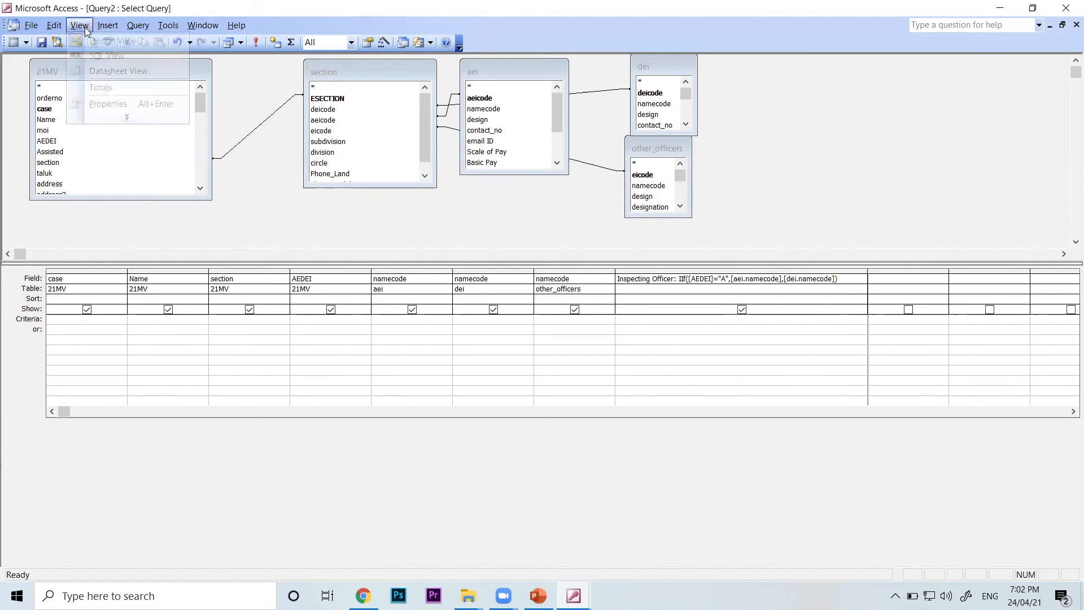
left_click(119, 72)
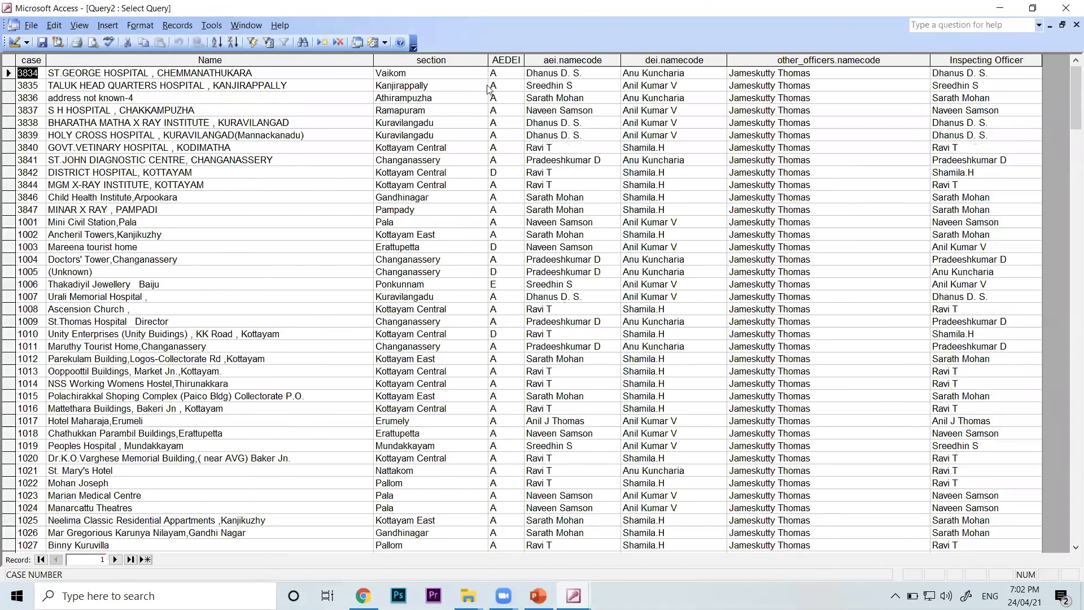
left_click(496, 74)
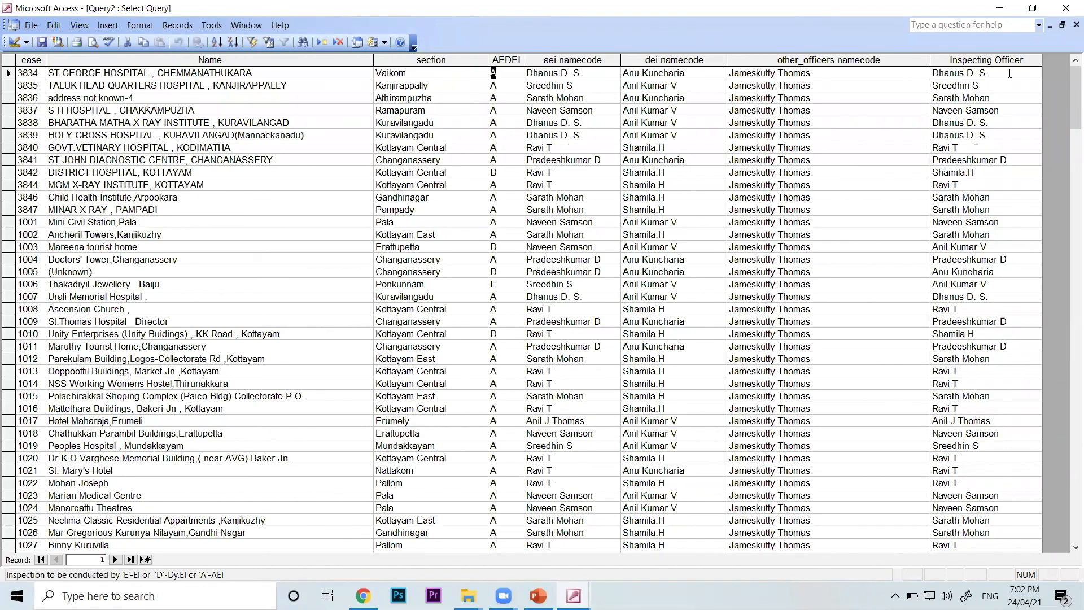
left_click(933, 72)
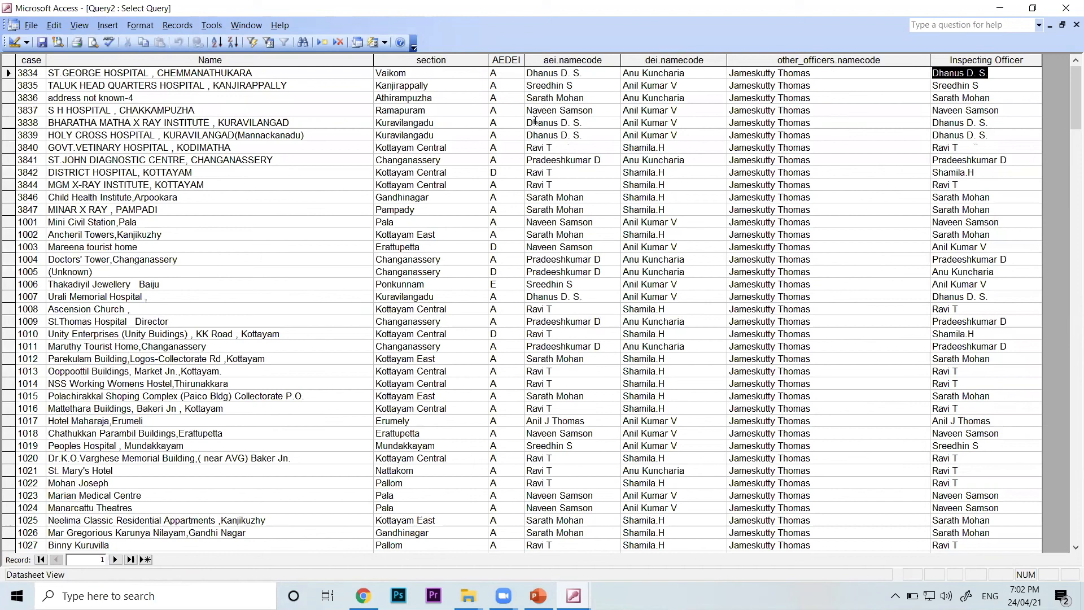
left_click(492, 172)
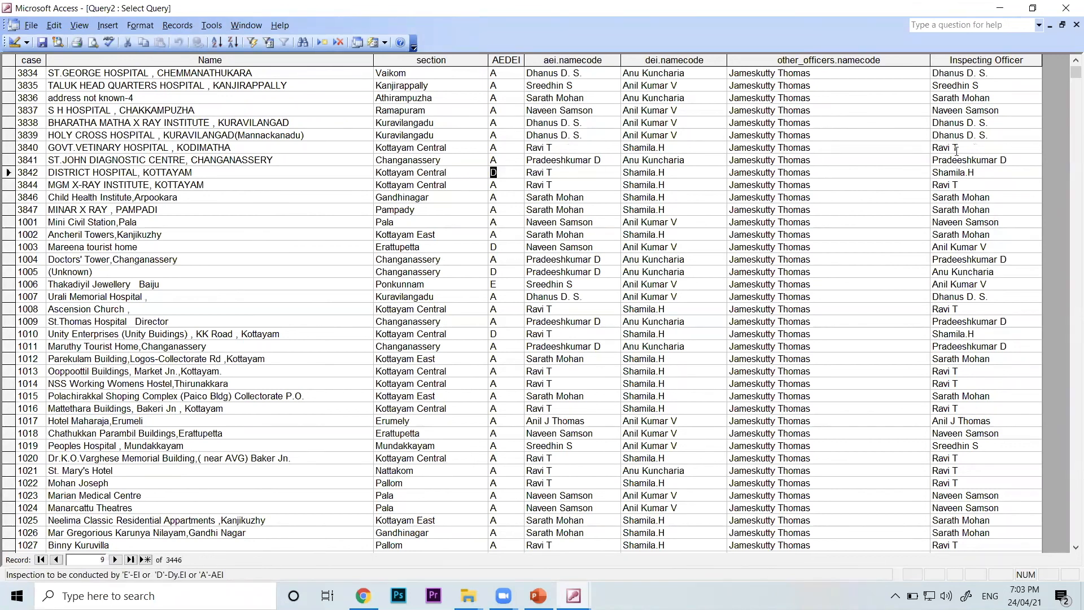
left_click(938, 172)
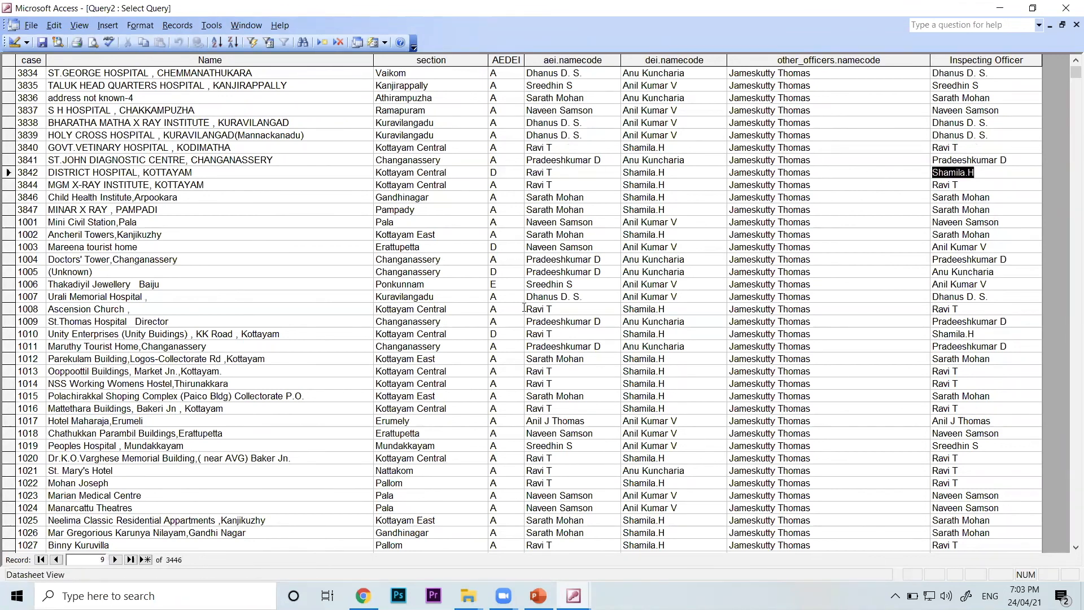
Compare AEDEI with Inspecting Officer for case 1006, and examine the [dei.namecode] argument of the expression back in Design view
left_click(496, 284)
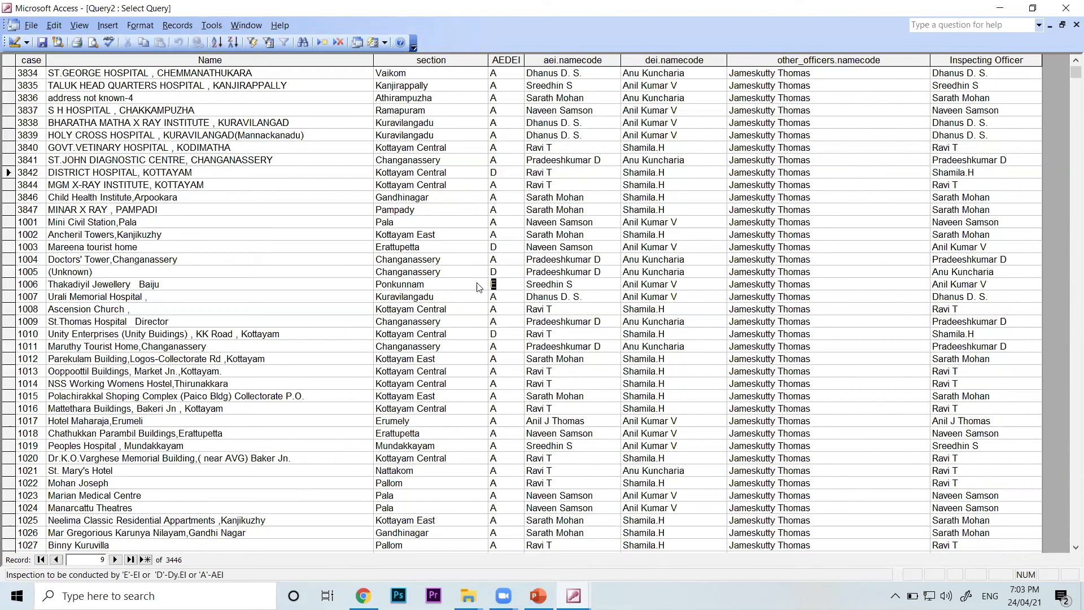
left_click_drag(996, 284, 913, 271)
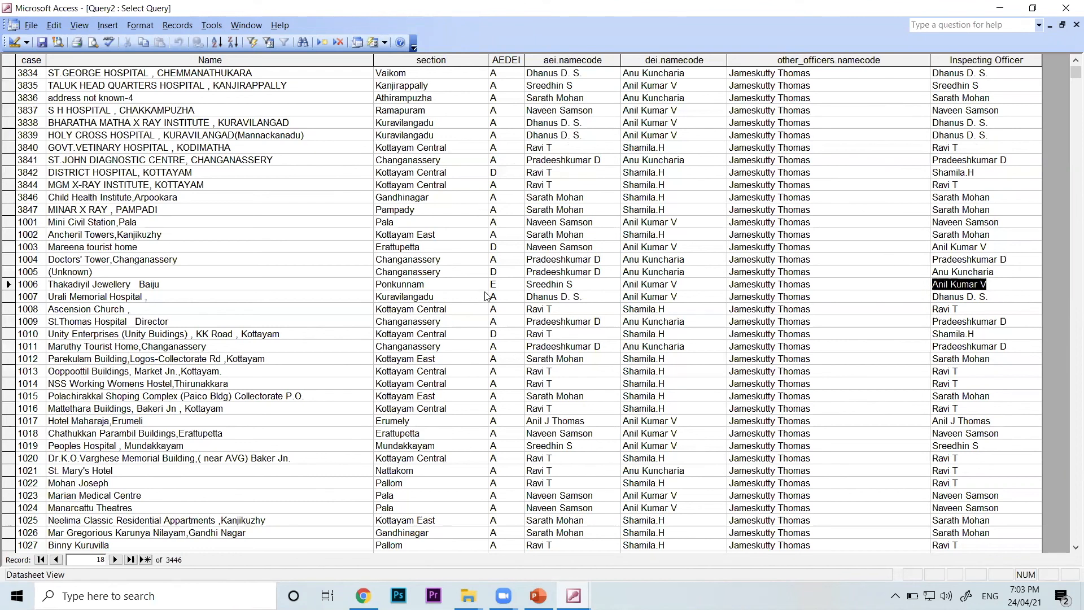
double_click(499, 282)
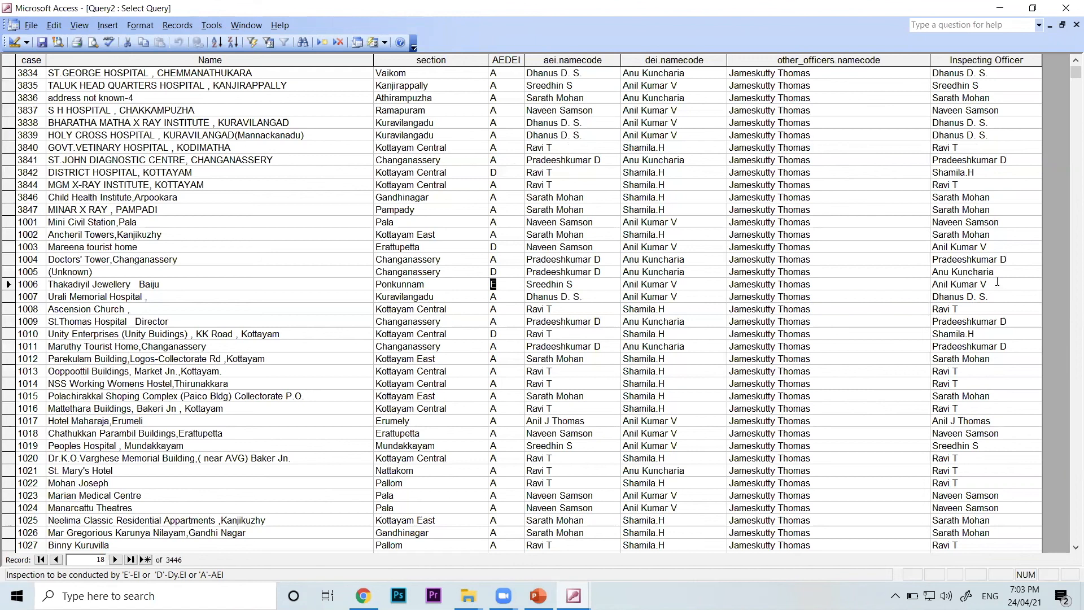
left_click_drag(991, 283, 904, 284)
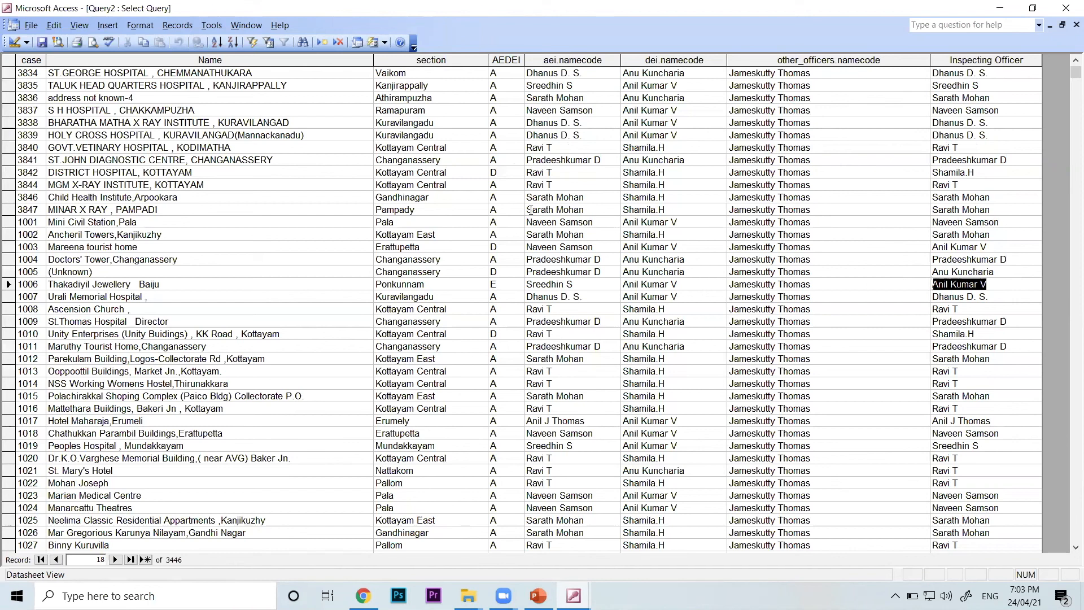
left_click(79, 26)
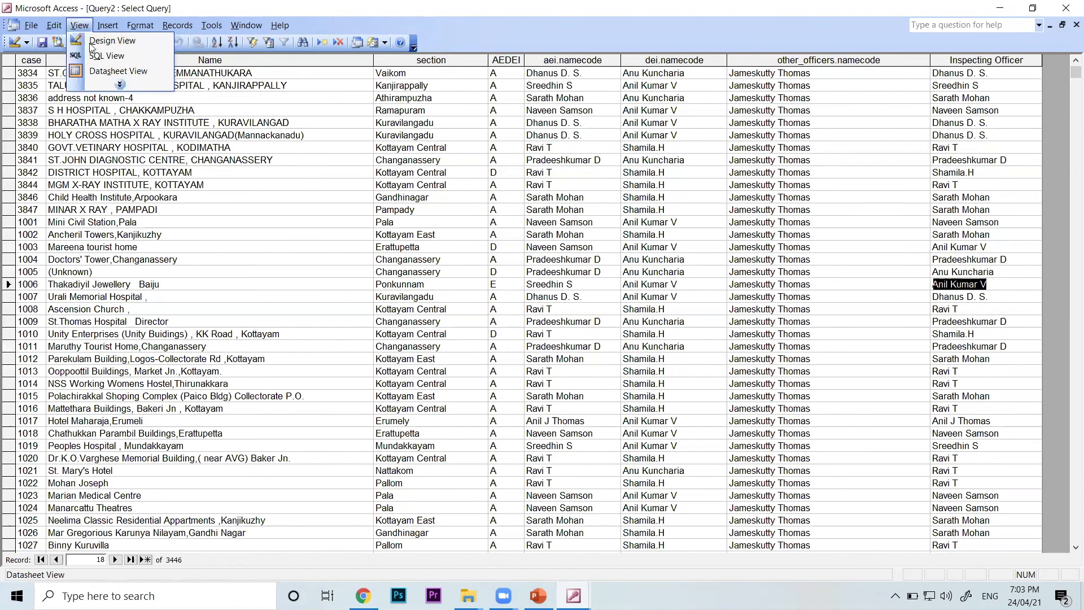
left_click(90, 42)
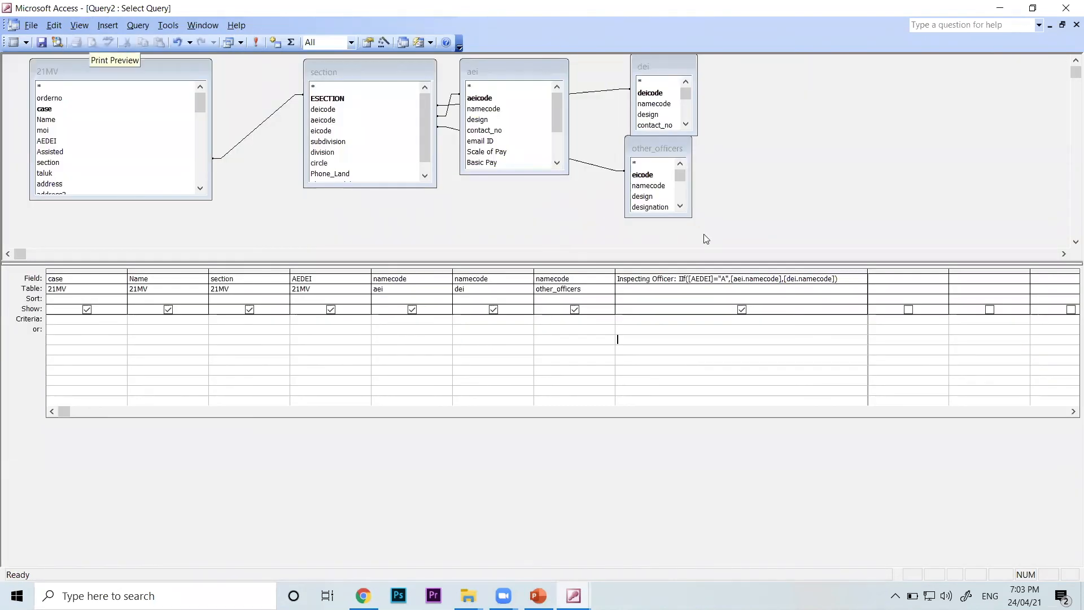
left_click_drag(784, 279, 835, 279)
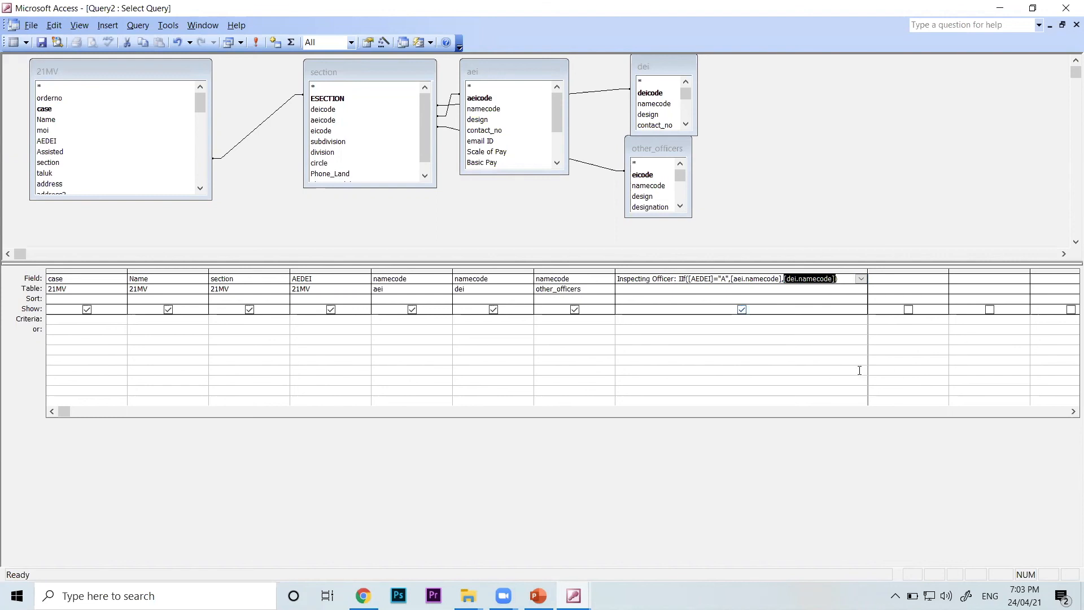
left_click(818, 365)
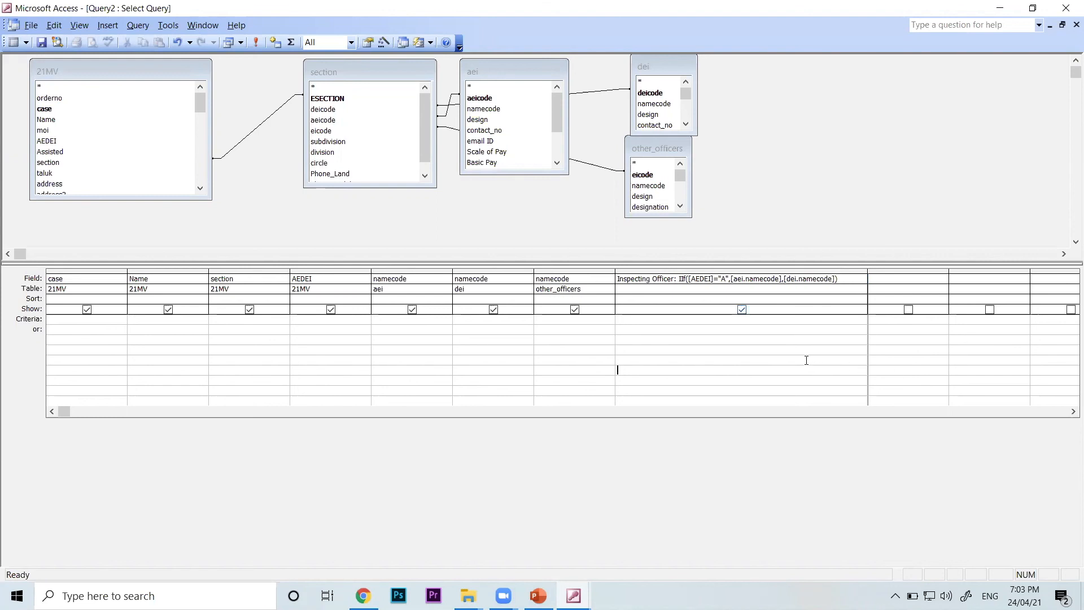
Rearrange the section and aei field lists so the join lines between the tables are easier to follow
left_click(377, 72)
left_click_drag(378, 73, 335, 87)
left_click(481, 77)
left_click_drag(482, 78, 464, 125)
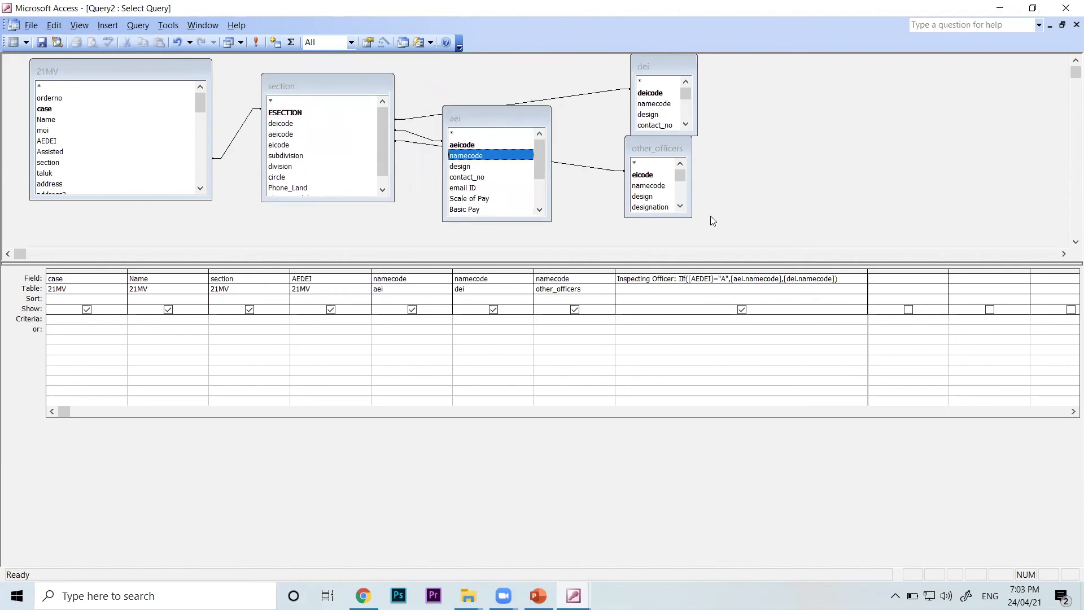
Display the query's datasheet, save the query as Query2, and go back to the sample database window
left_click(79, 25)
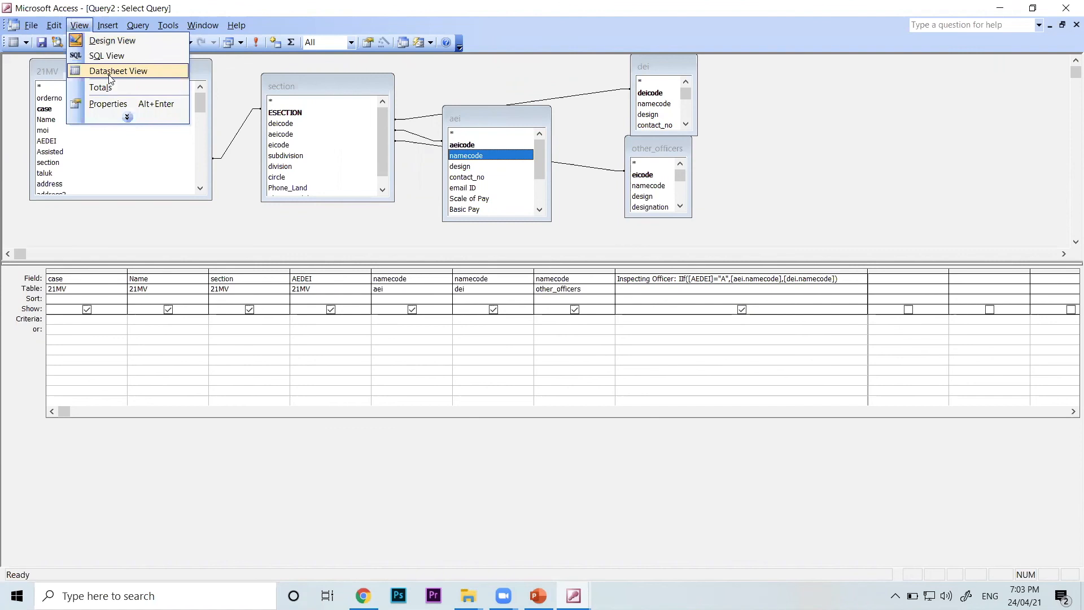
left_click(110, 72)
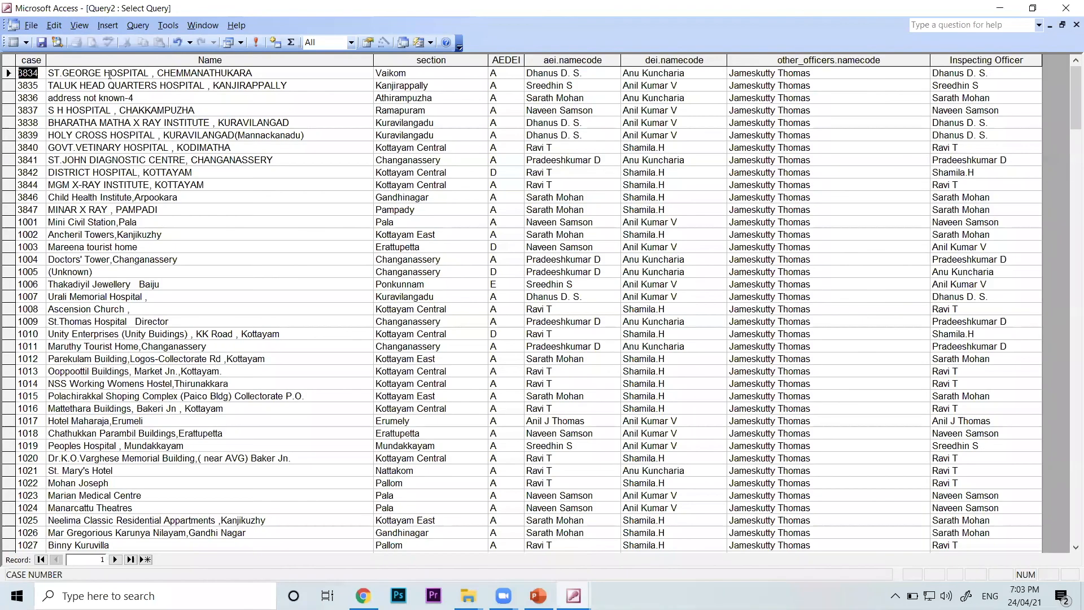
left_click(46, 42)
left_click(618, 202)
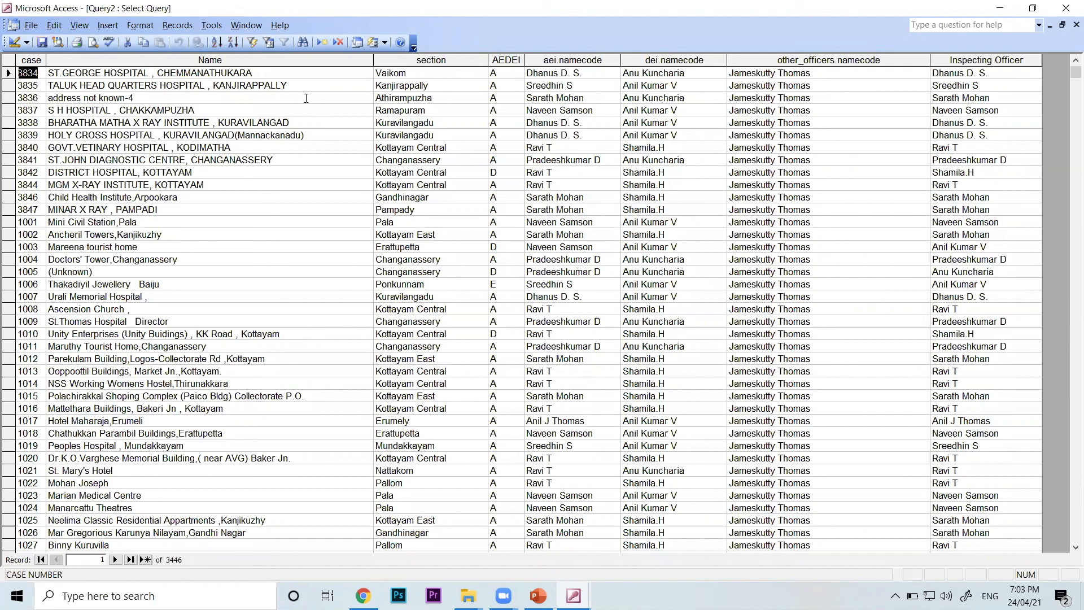
left_click(385, 43)
left_click(385, 43)
left_click(31, 26)
left_click(47, 42)
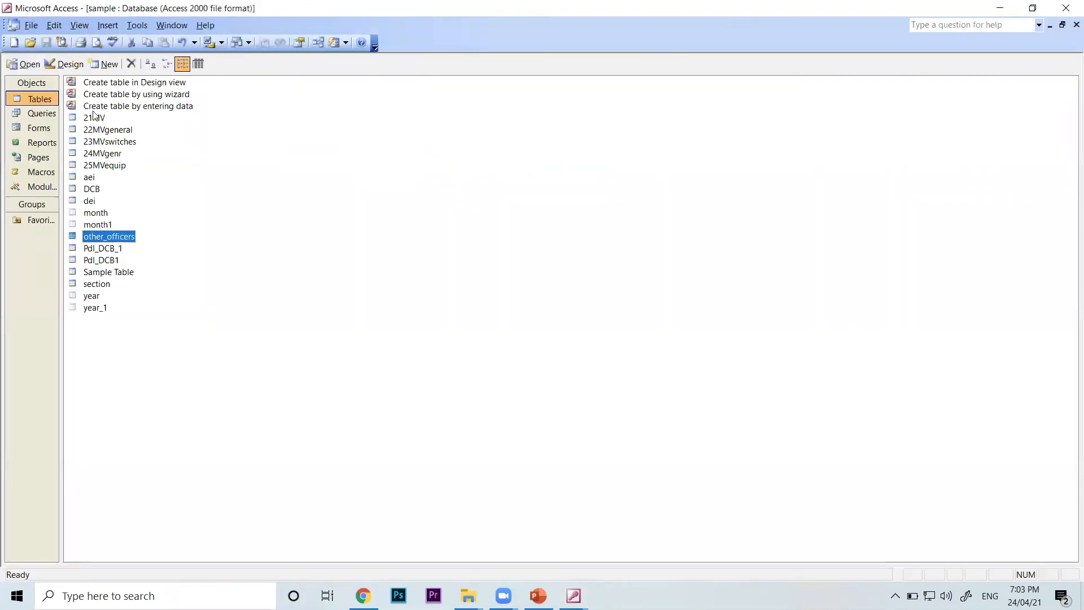
Reopen Query2 in Design view from the database's queries and look over the available query types
left_click(40, 113)
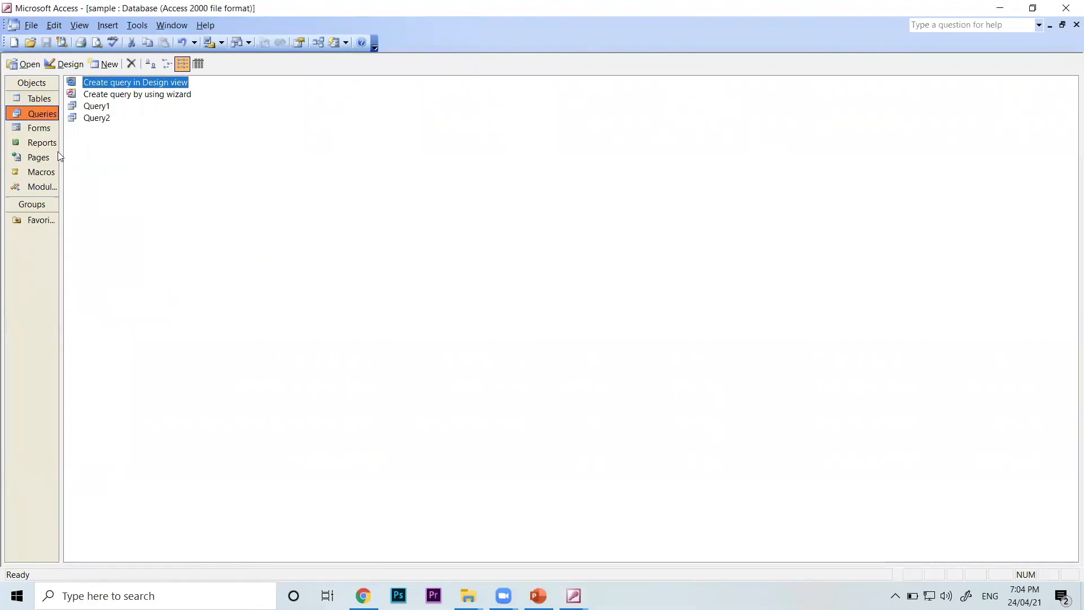
left_click(98, 118)
left_click(63, 64)
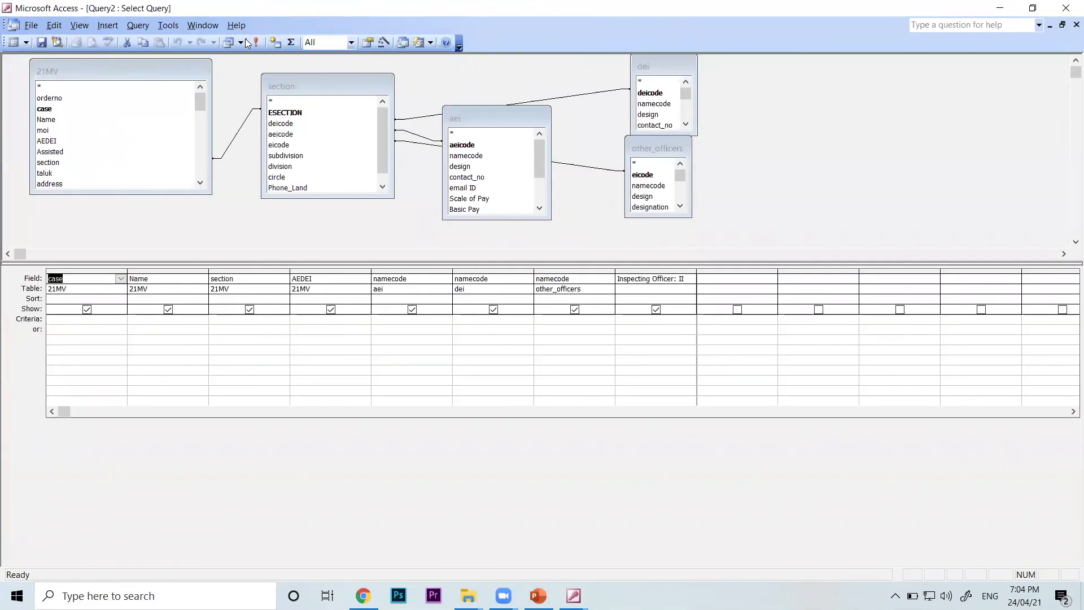
left_click(240, 42)
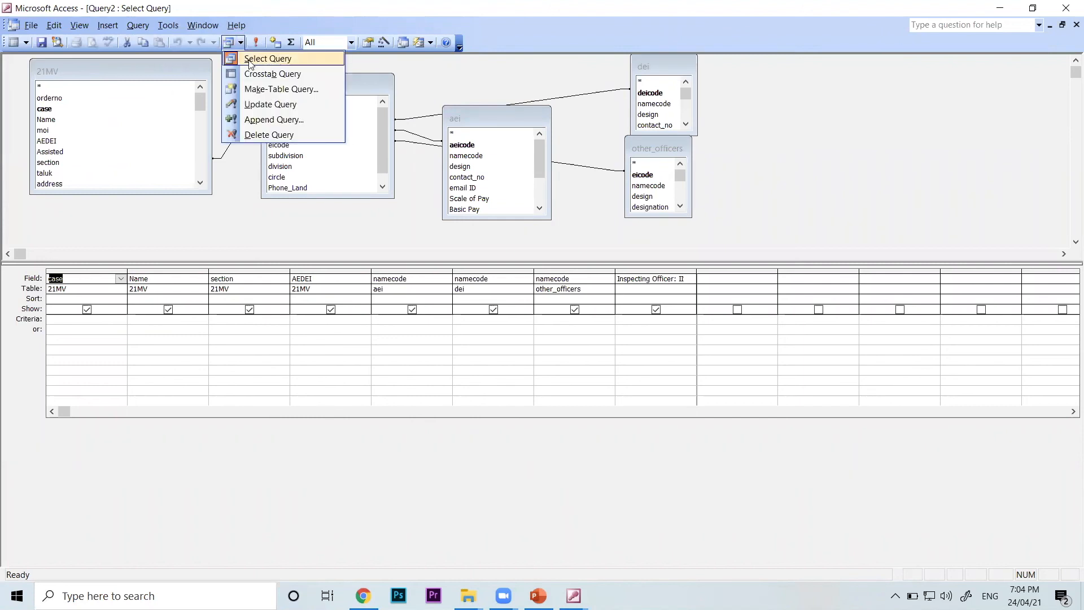
left_click(757, 161)
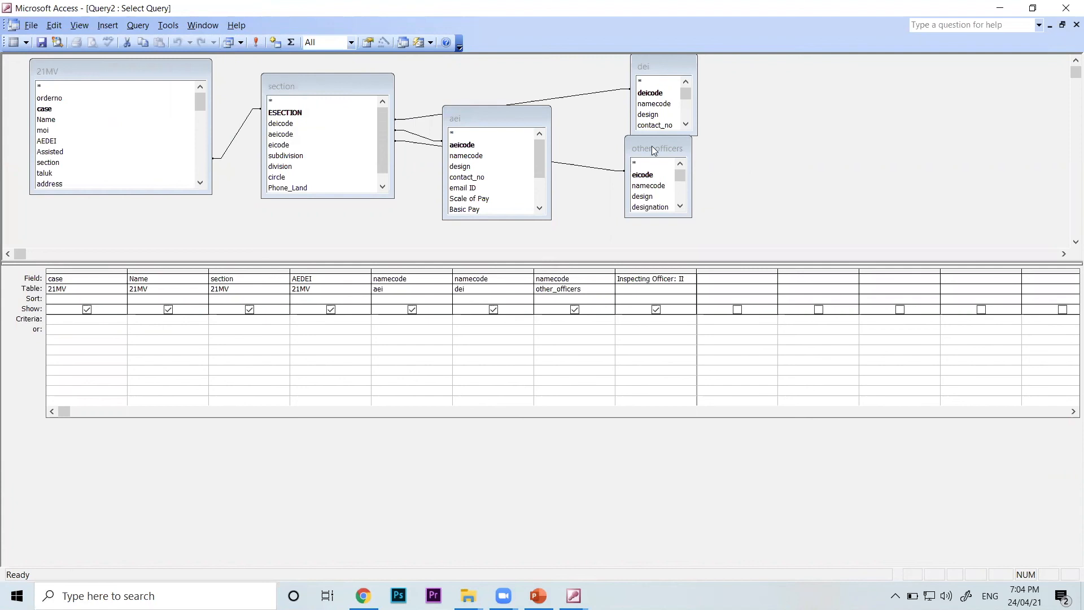
Spread out the other_officers, dei and aei field lists in the query design to separate their join lines
left_click_drag(655, 148, 644, 184)
left_click_drag(655, 66, 621, 78)
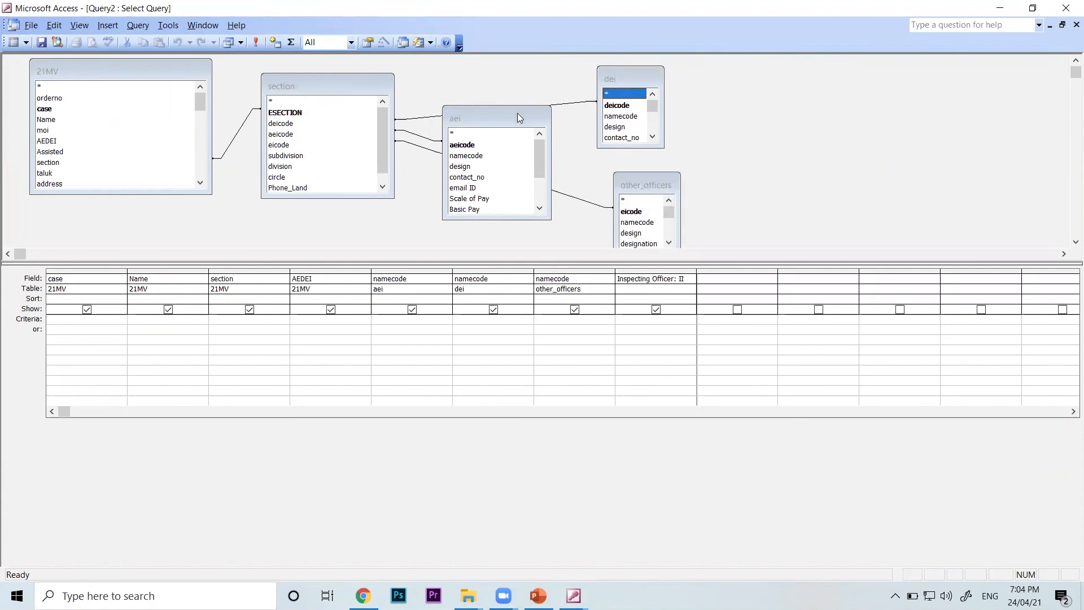
left_click(517, 123)
left_click_drag(517, 123, 507, 142)
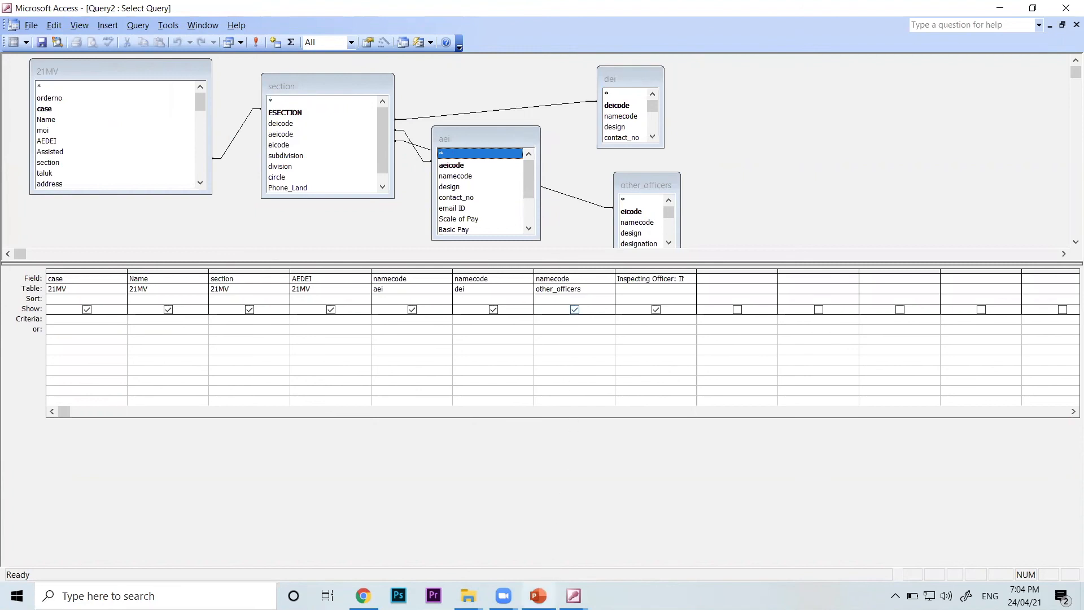
Switch to PowerPoint to review the Types of Queries slide, and return to the Query2 design in Access
left_click(538, 596)
scroll(411, 373, "up", 1)
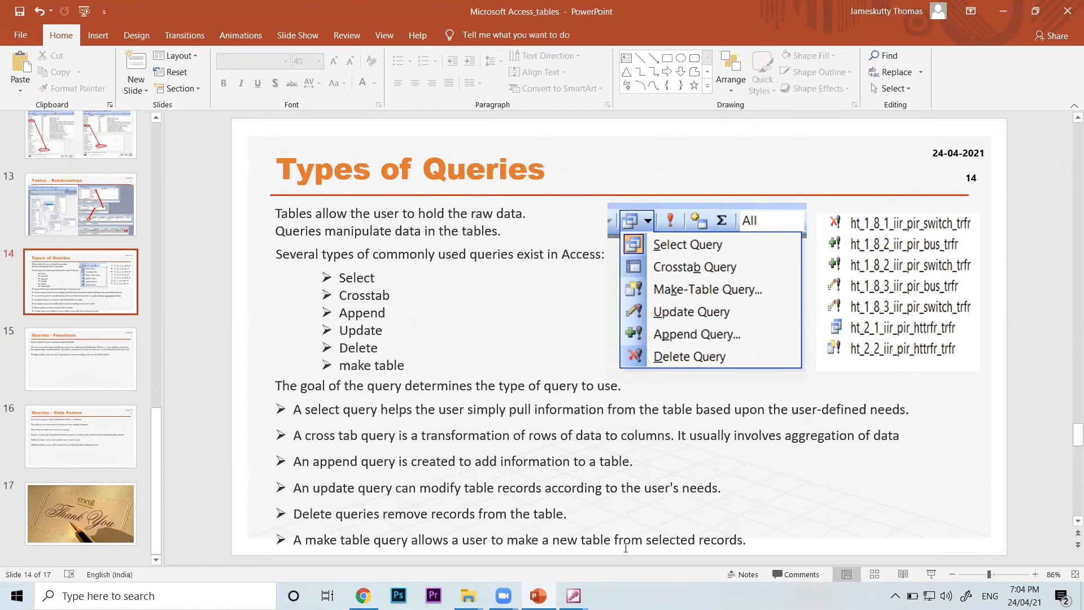
mouse_move(574, 595)
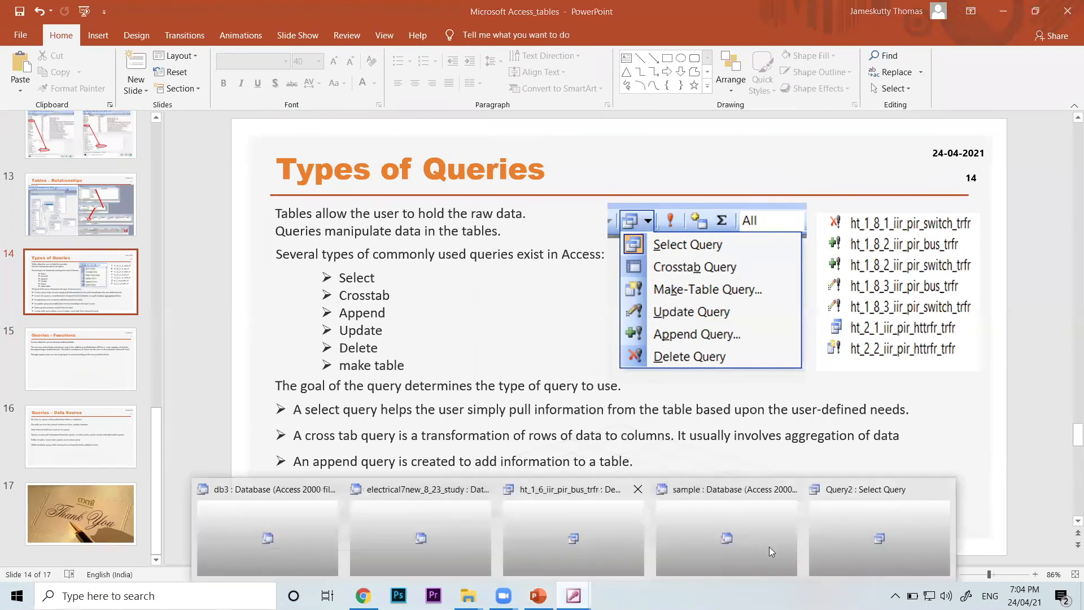
left_click(858, 528)
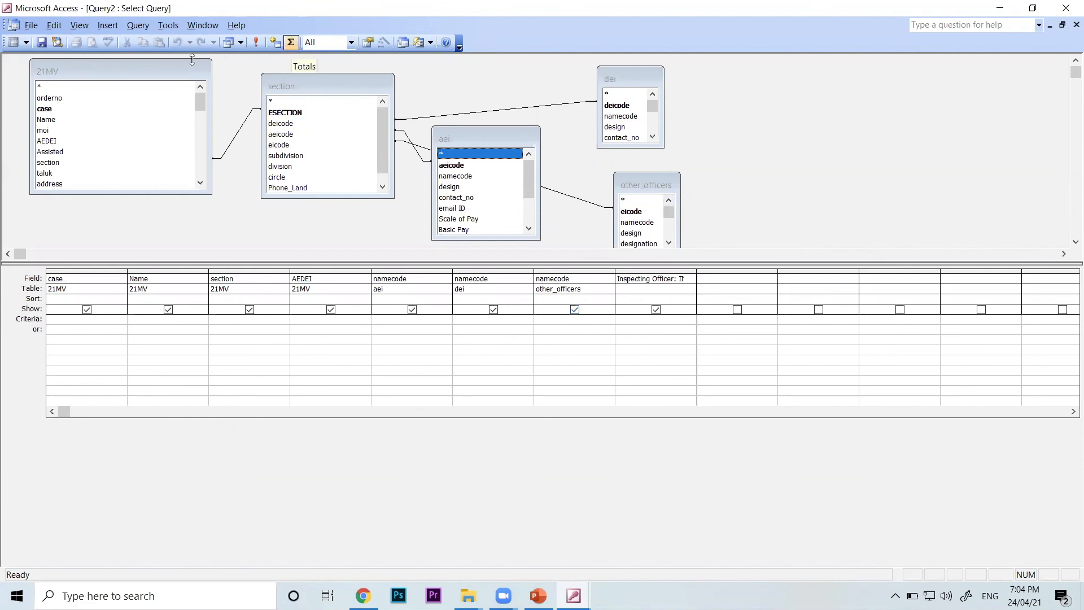
left_click(76, 24)
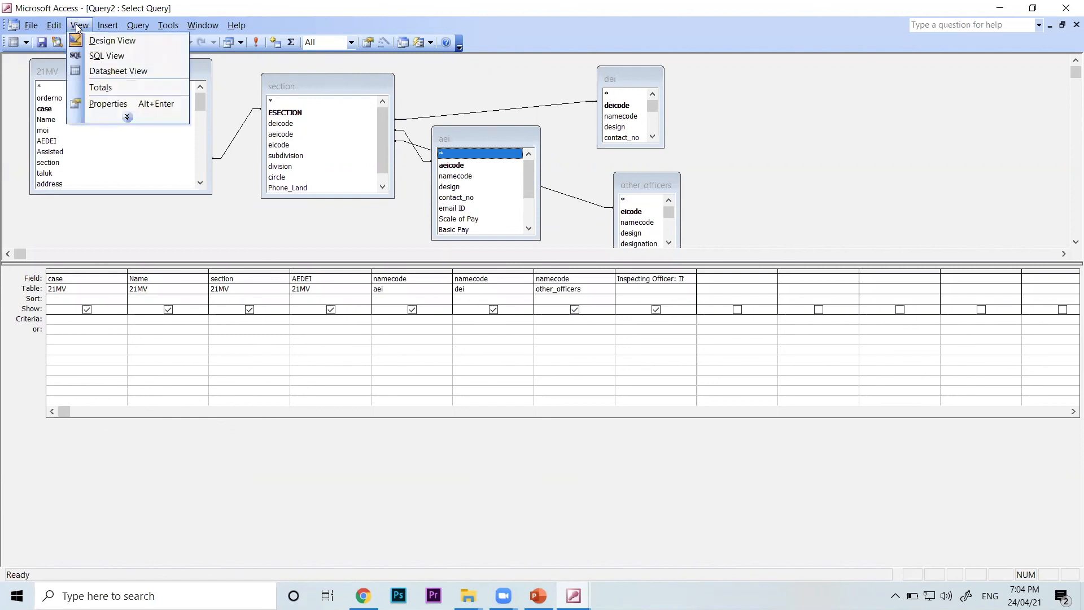
mouse_move(108, 24)
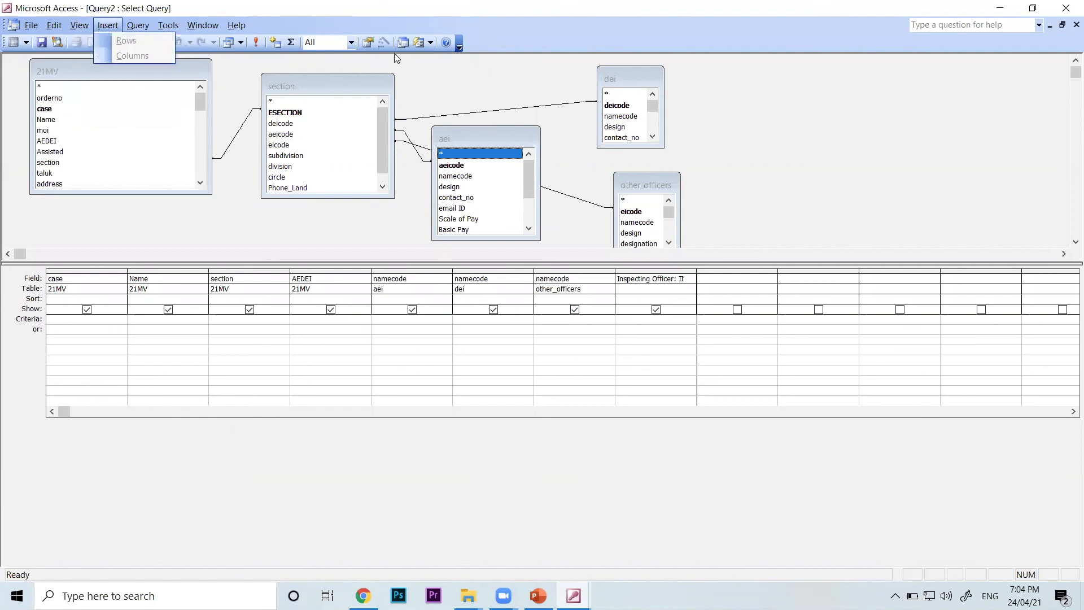
left_click(241, 43)
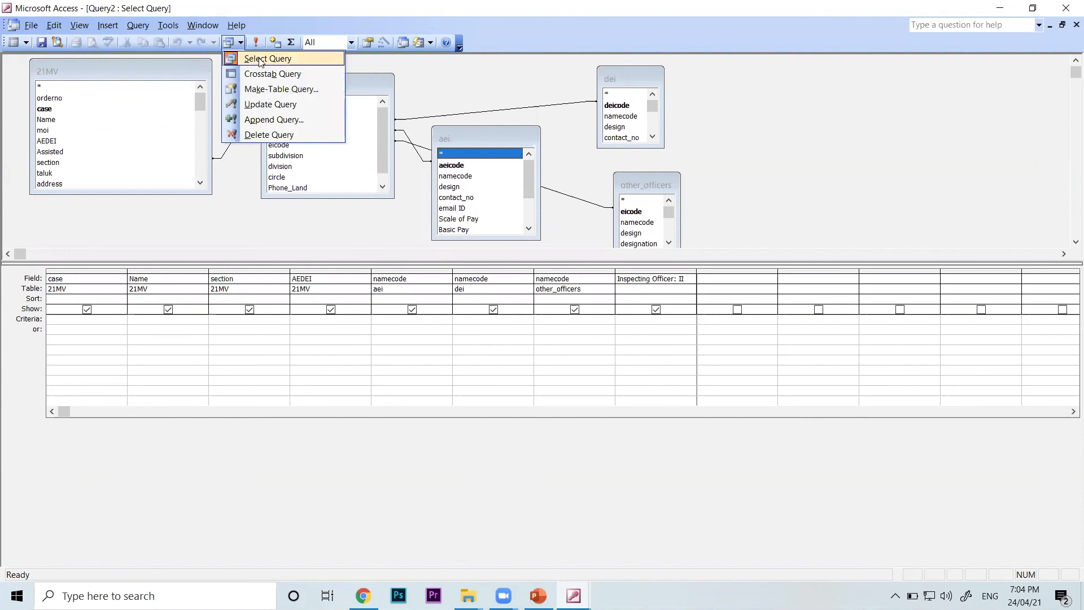
left_click(275, 92)
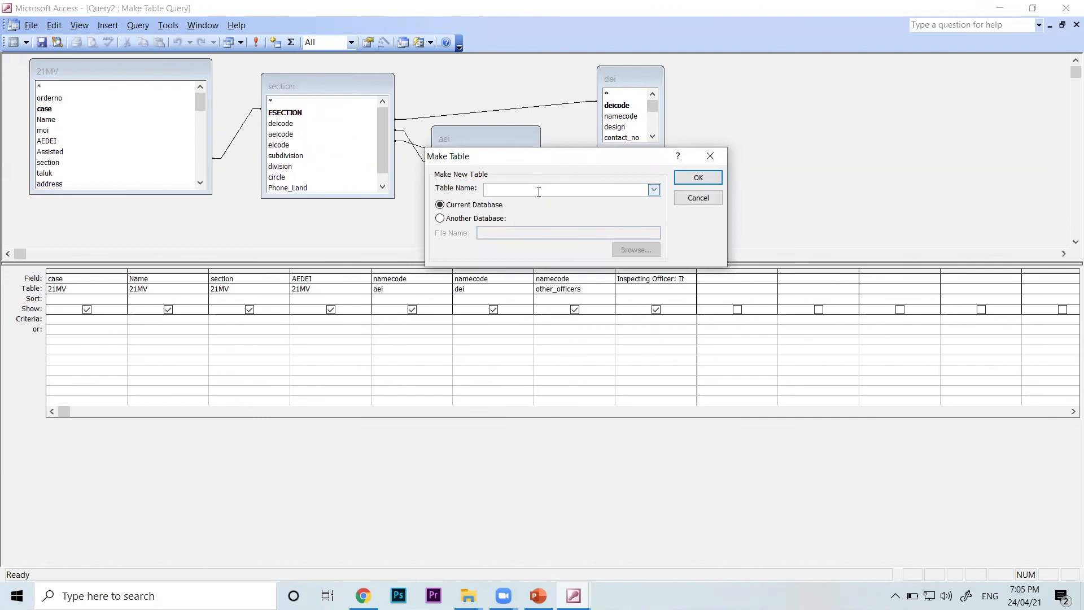
left_click(713, 200)
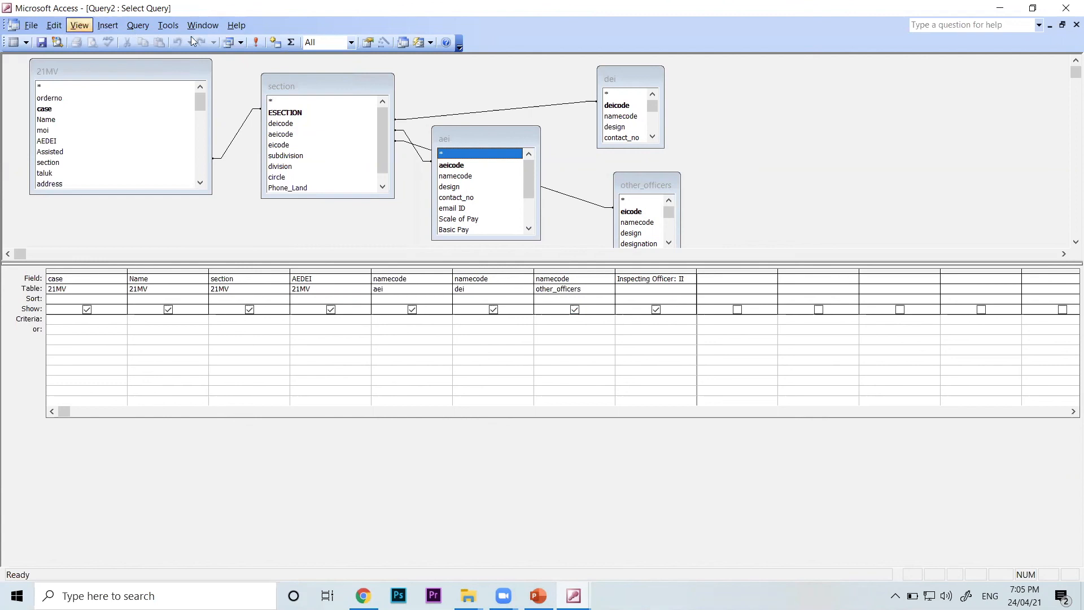
left_click(238, 42)
left_click(259, 57)
Display Query2's datasheet, highlight the aei, dei and other_officers namecode columns, and return to Design view
left_click(79, 26)
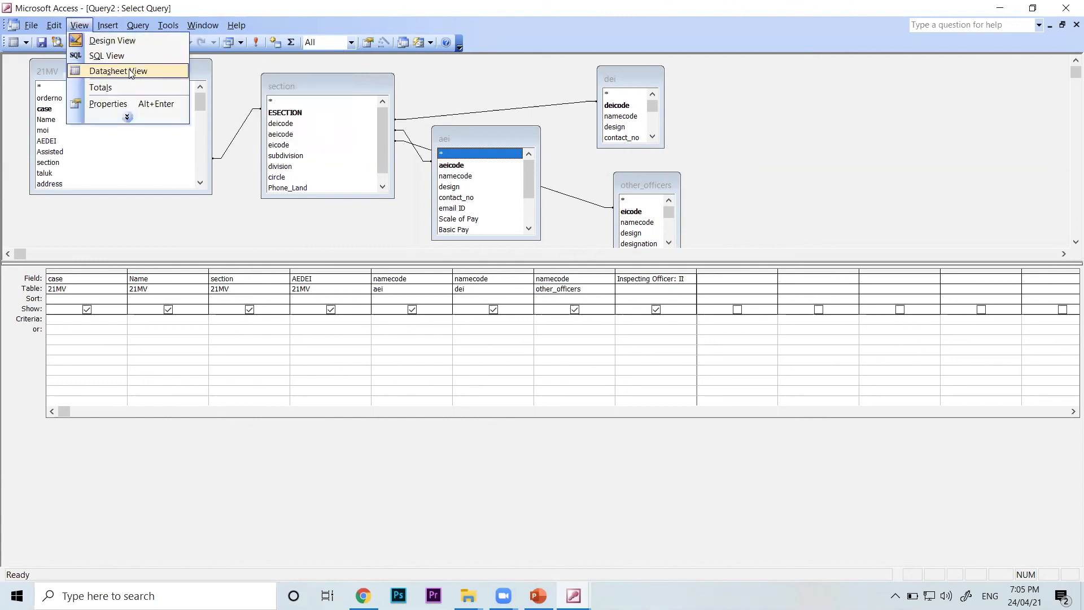
left_click(115, 70)
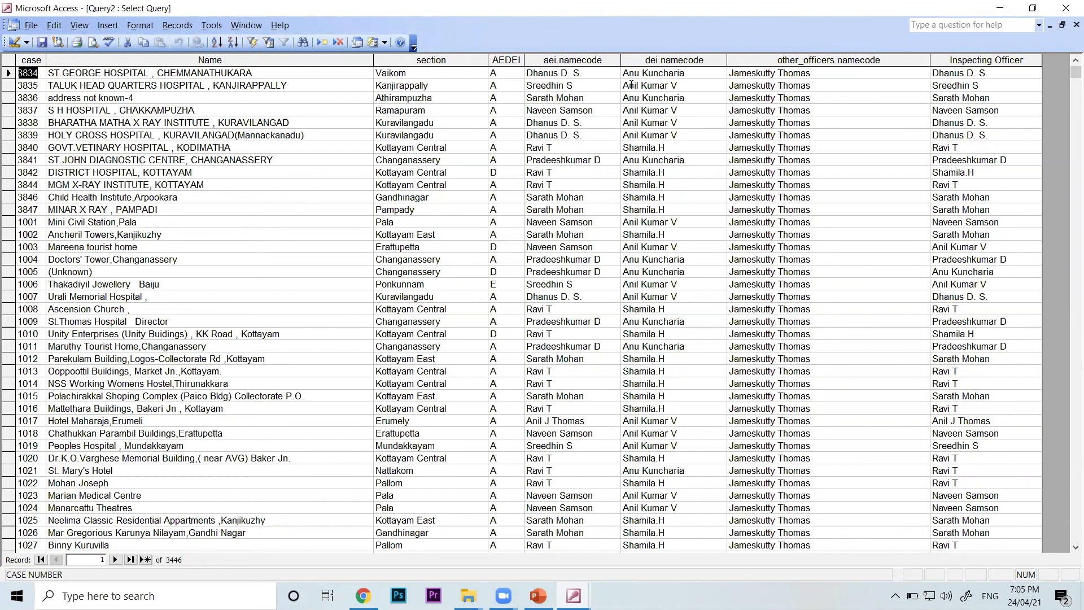
left_click_drag(605, 62, 781, 61)
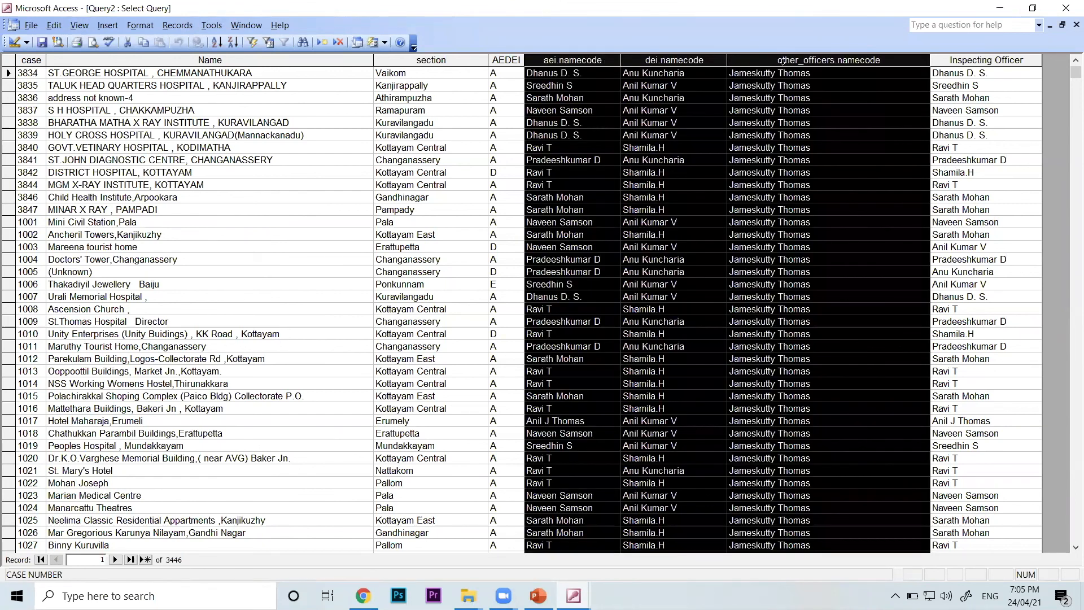
left_click(79, 27)
left_click(90, 42)
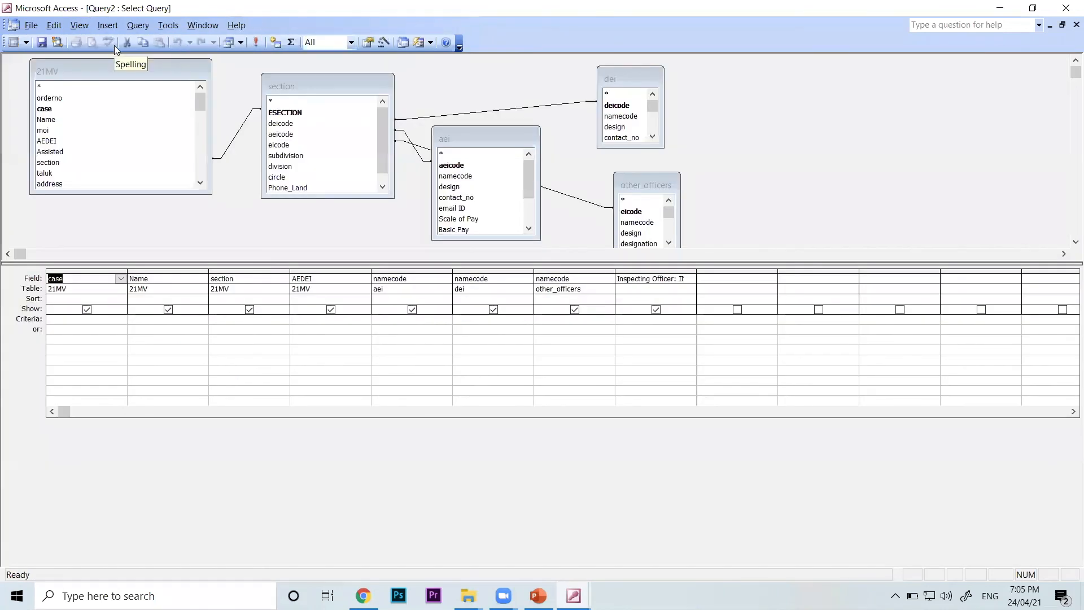
Hide the aei, dei and other_officers namecode fields from the query's output while keeping them in the design
left_click(422, 271)
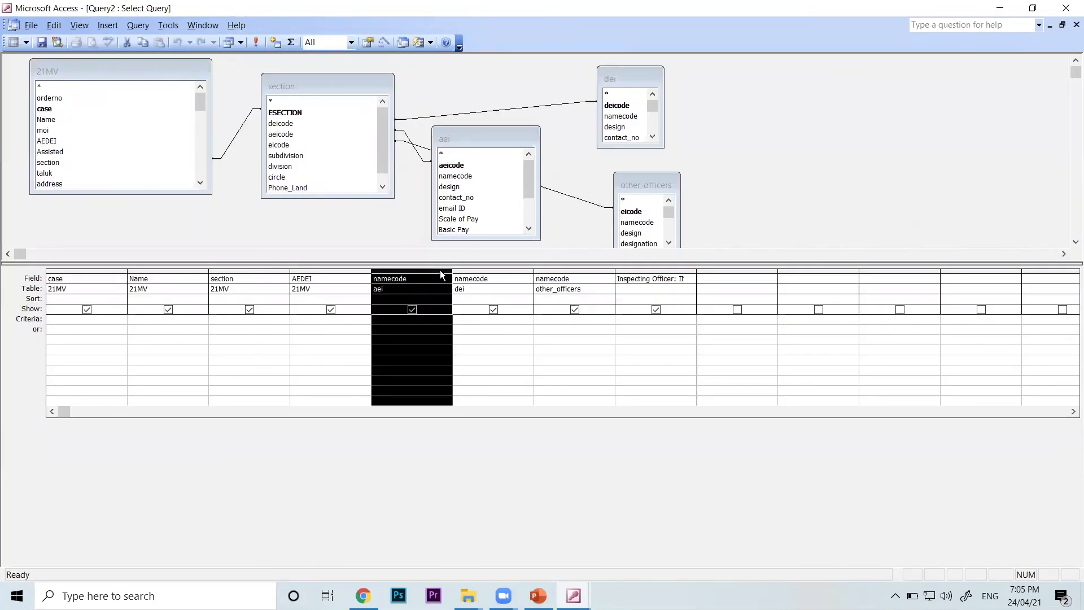
left_click(480, 271)
left_click_drag(540, 271, 436, 273)
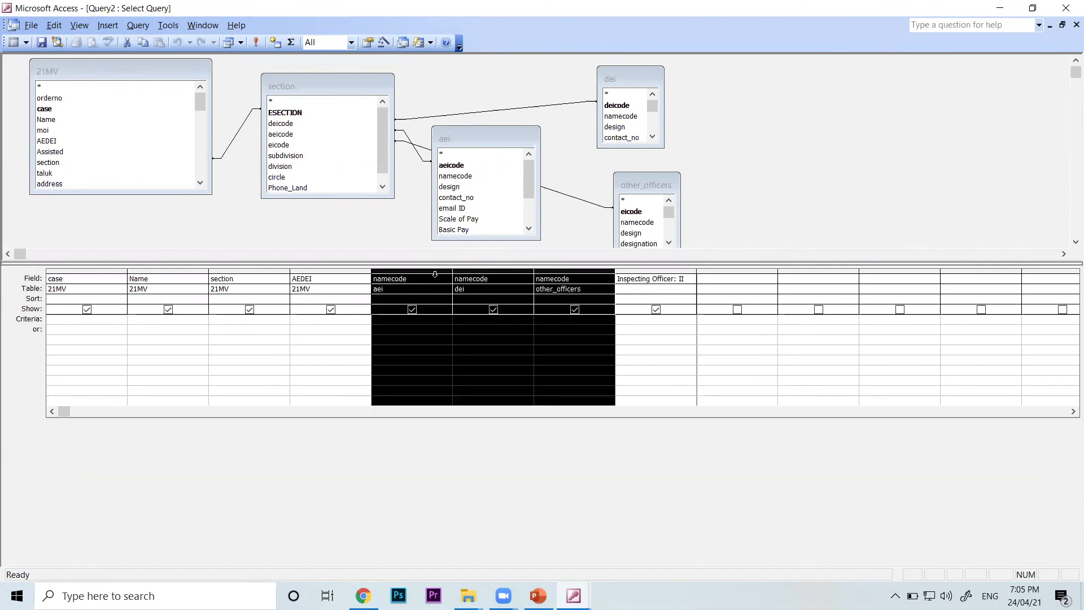
left_click(413, 309)
left_click(494, 311)
left_click(575, 312)
Check which columns the Query2 datasheet shows, look over the query types, and return to Design view
left_click(79, 25)
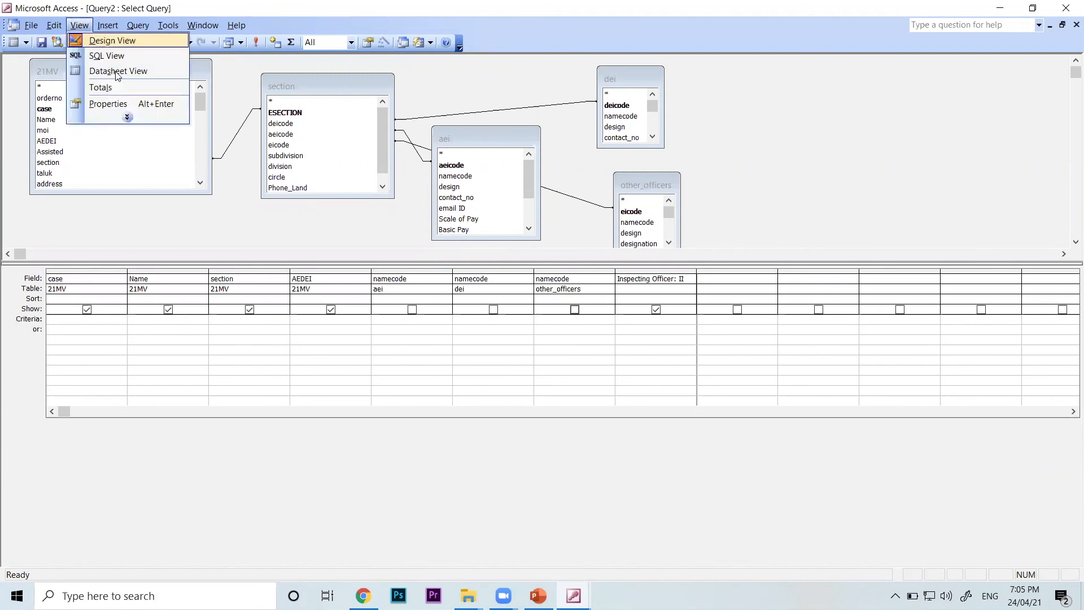
left_click(107, 72)
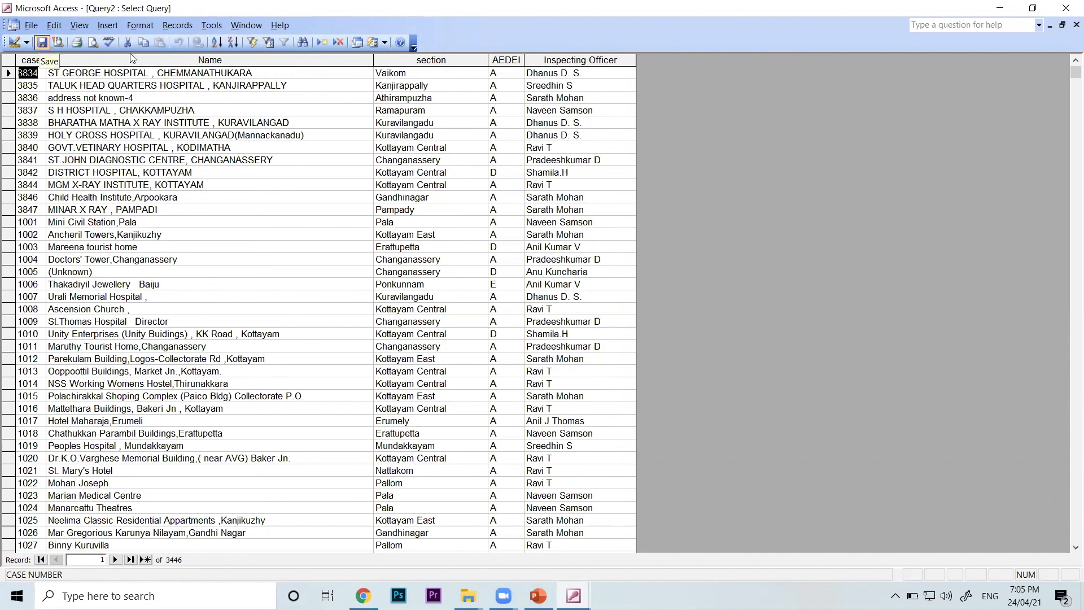
left_click(79, 25)
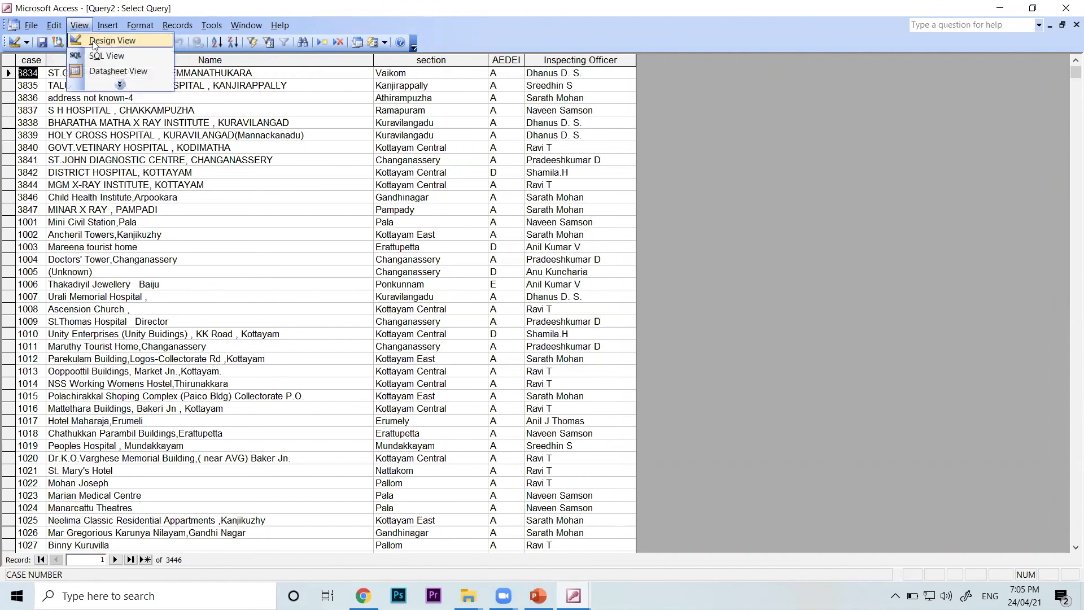
left_click(107, 38)
left_click(241, 43)
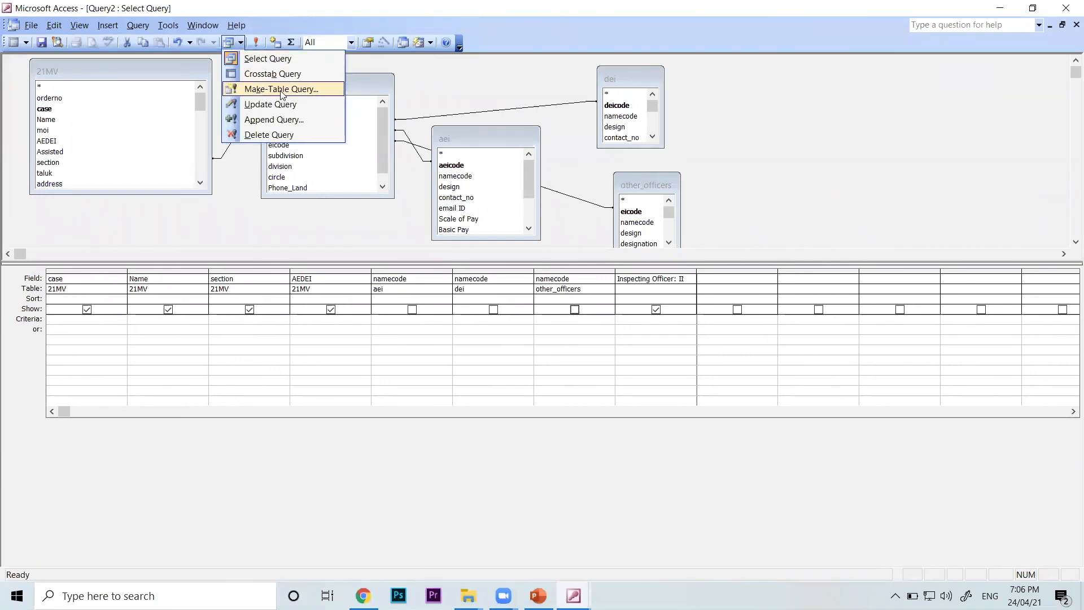
left_click(78, 25)
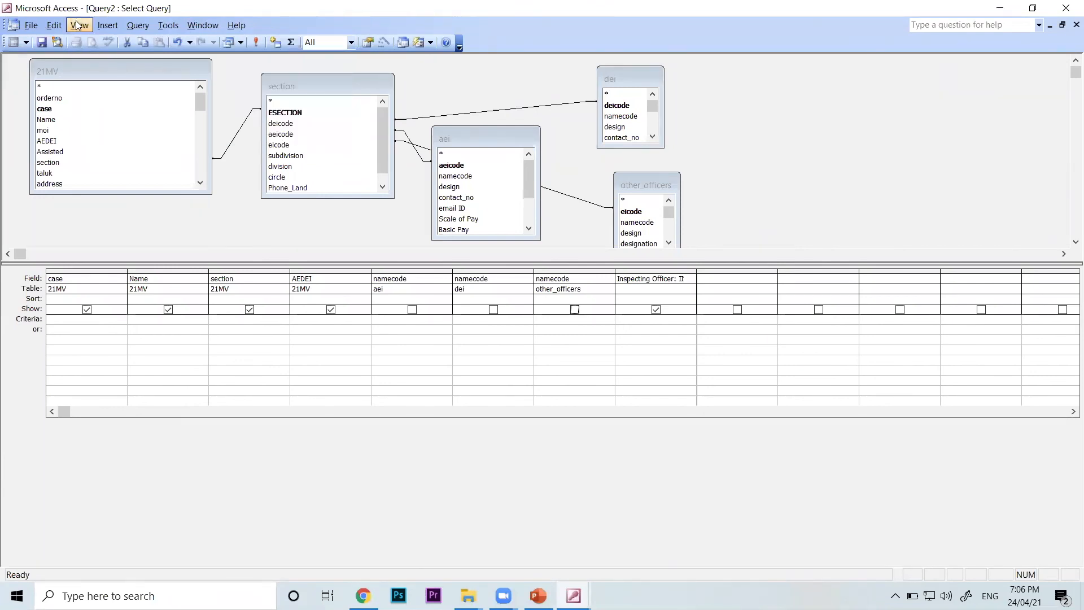
left_click(78, 27)
left_click(118, 71)
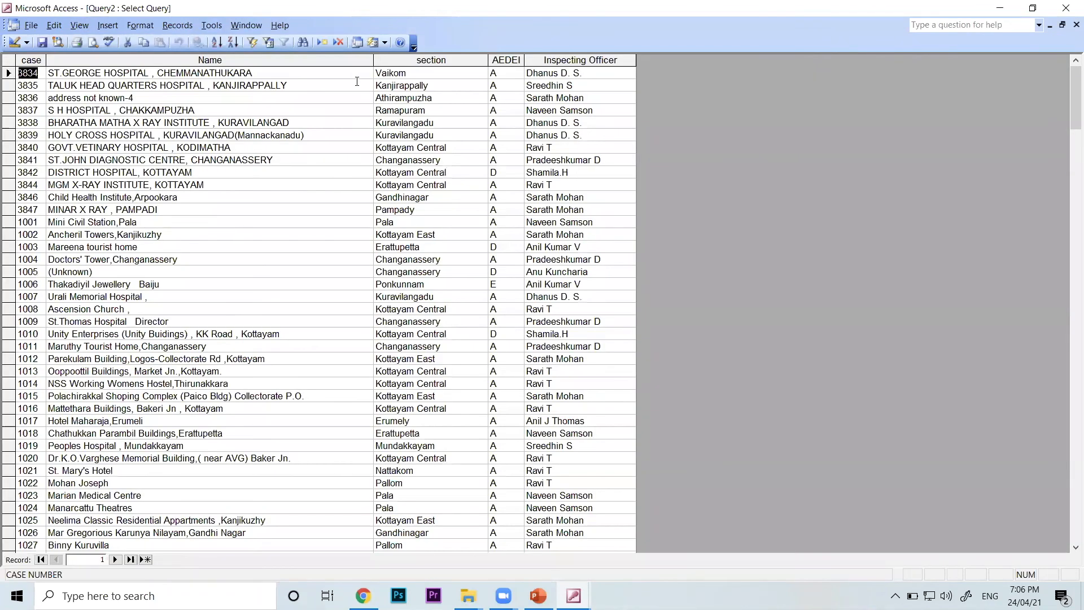
left_click(88, 26)
left_click(91, 40)
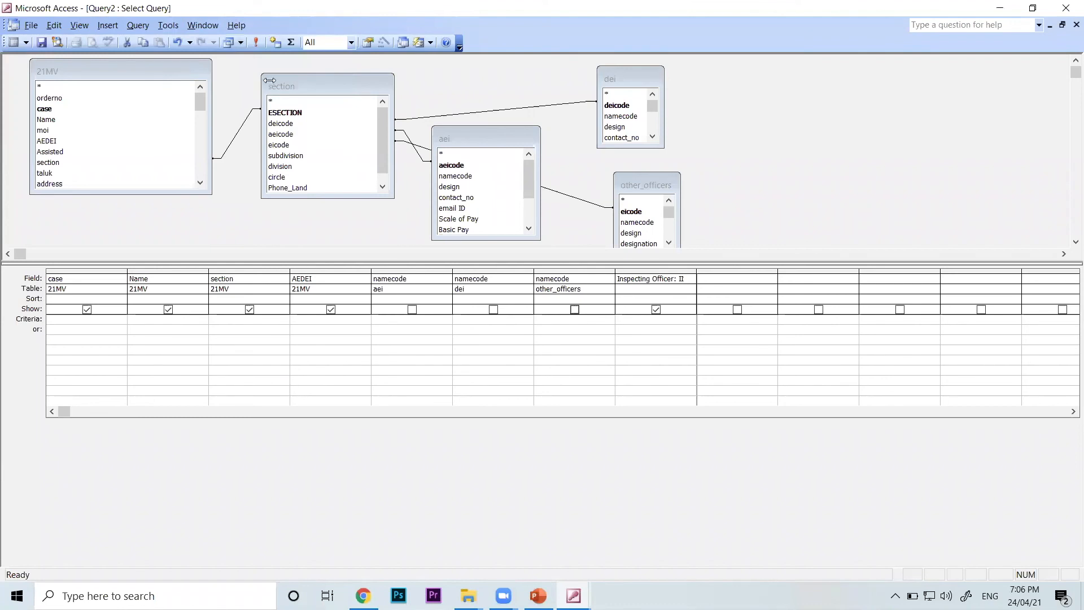
Change Query2 to a make-table query and name its new table Inspecting Officer
left_click(241, 42)
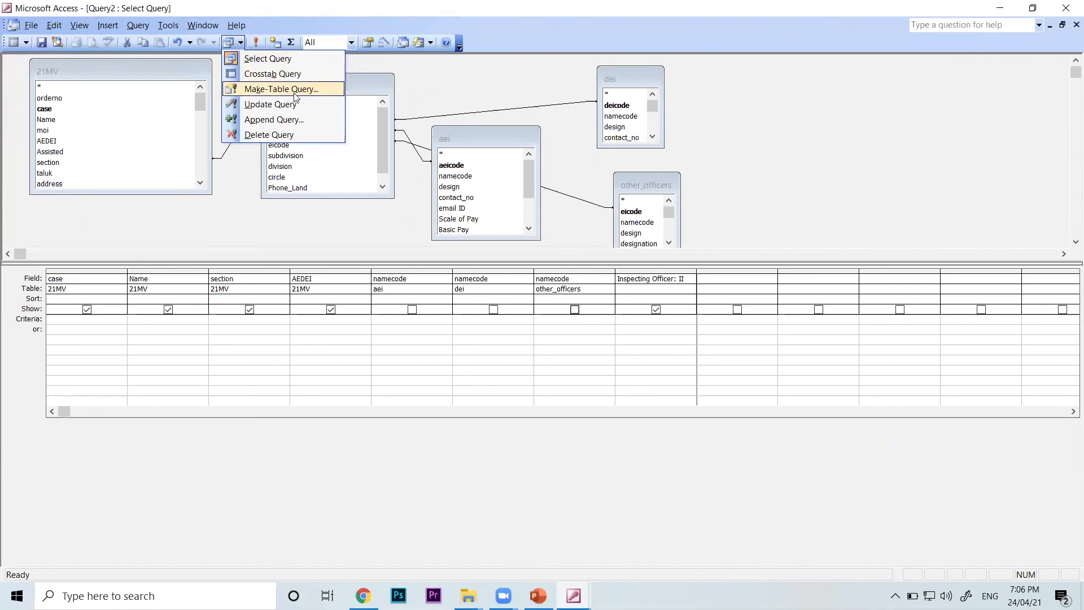
left_click(296, 90)
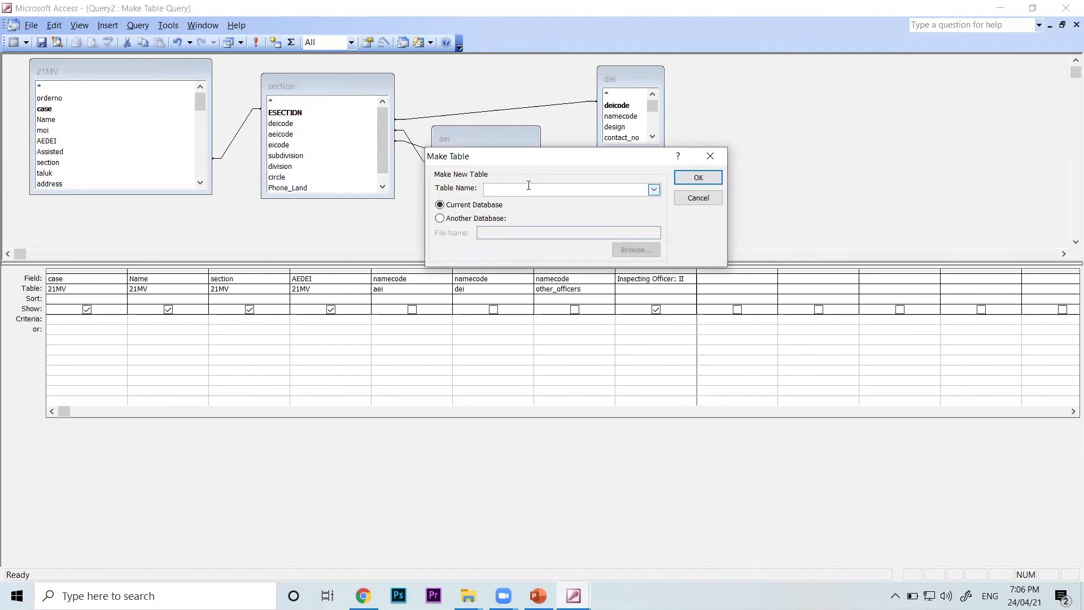
type("Inspecting Officer")
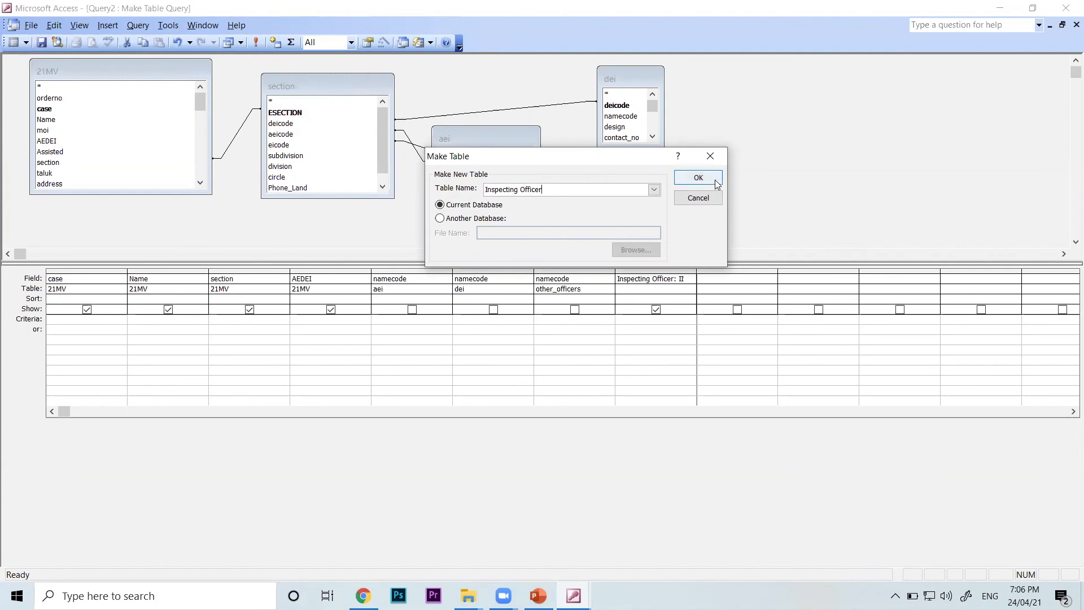
left_click_drag(543, 190, 458, 192)
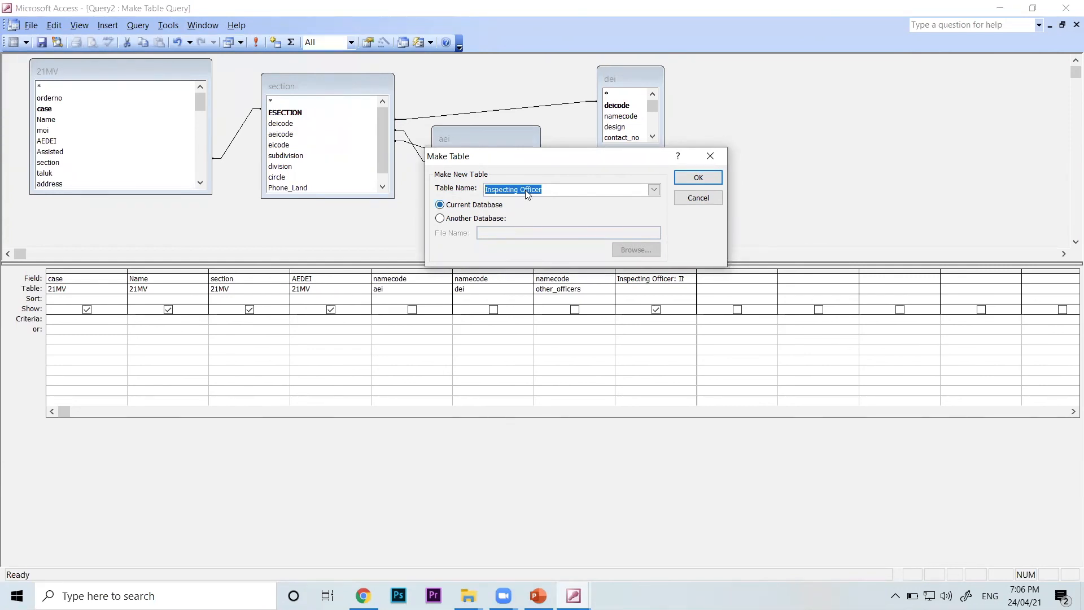
left_click(569, 191)
left_click_drag(548, 191, 365, 189)
Try directing the new table to another database, choosing the db2 file on the Desktop
left_click(452, 217)
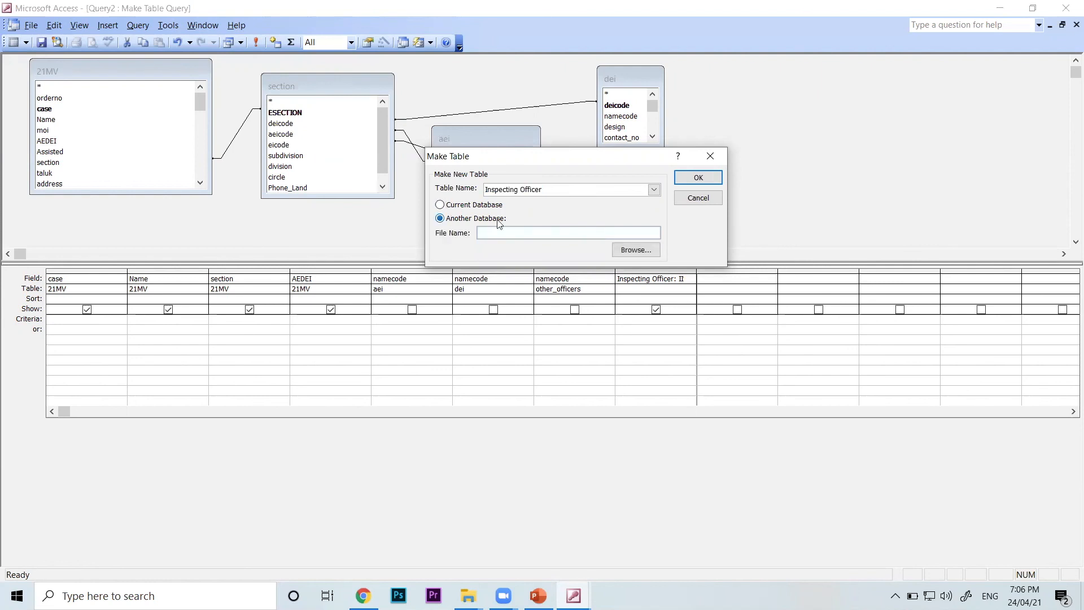
left_click(631, 252)
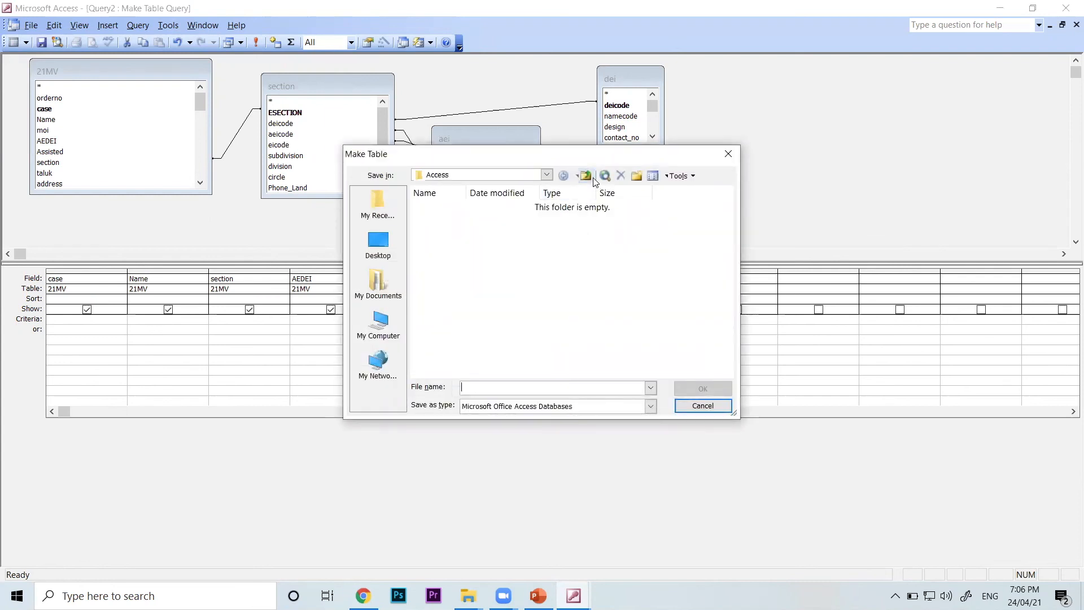
left_click(378, 253)
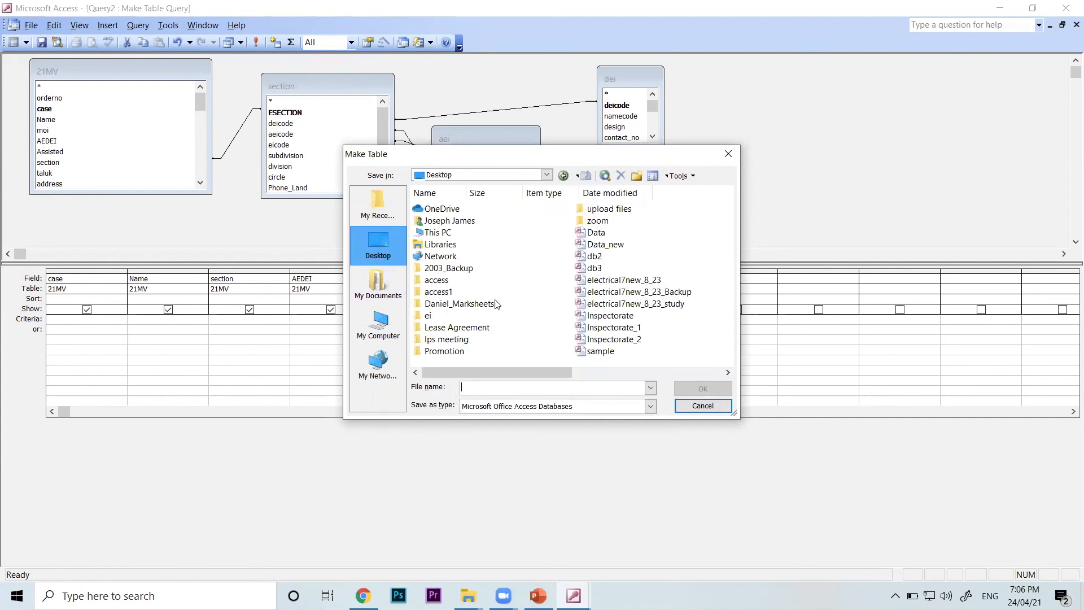
double_click(594, 258)
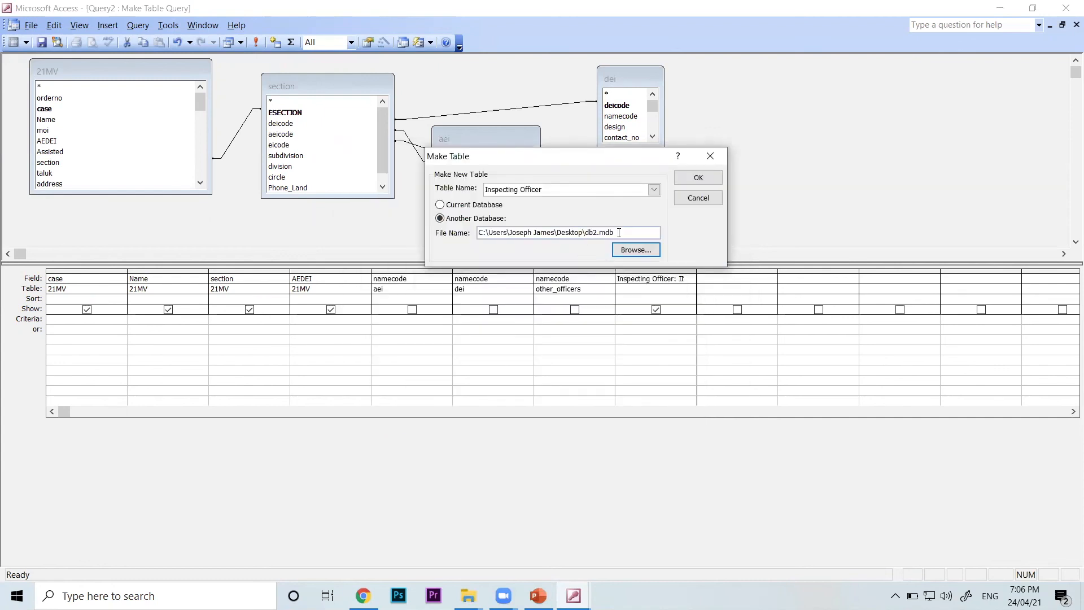
Set the current database as the destination of the Inspecting Officer table and accept the make-table settings
left_click(551, 189)
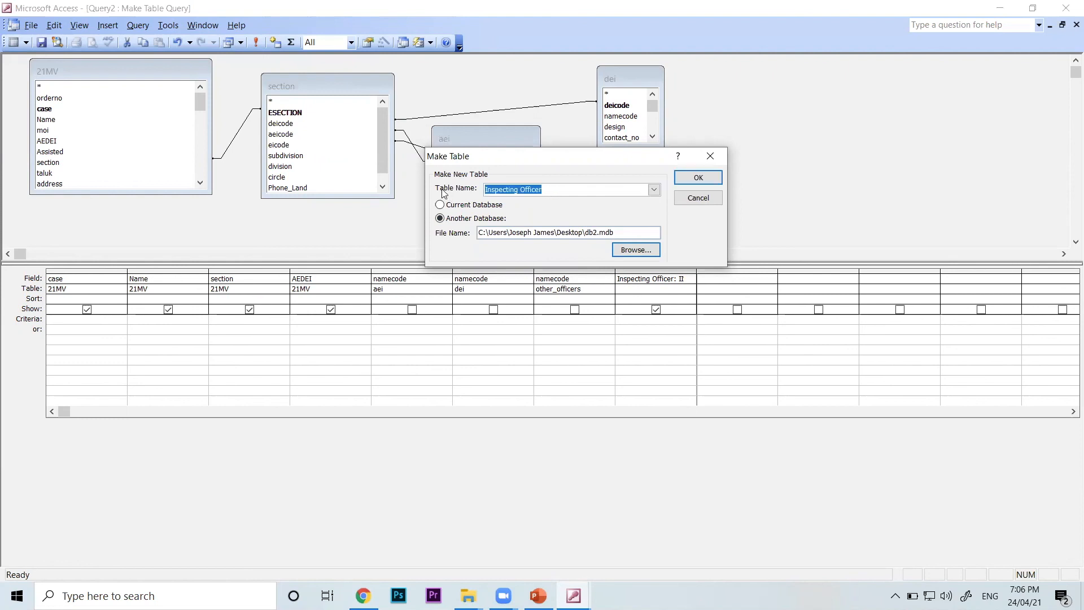
left_click(467, 207)
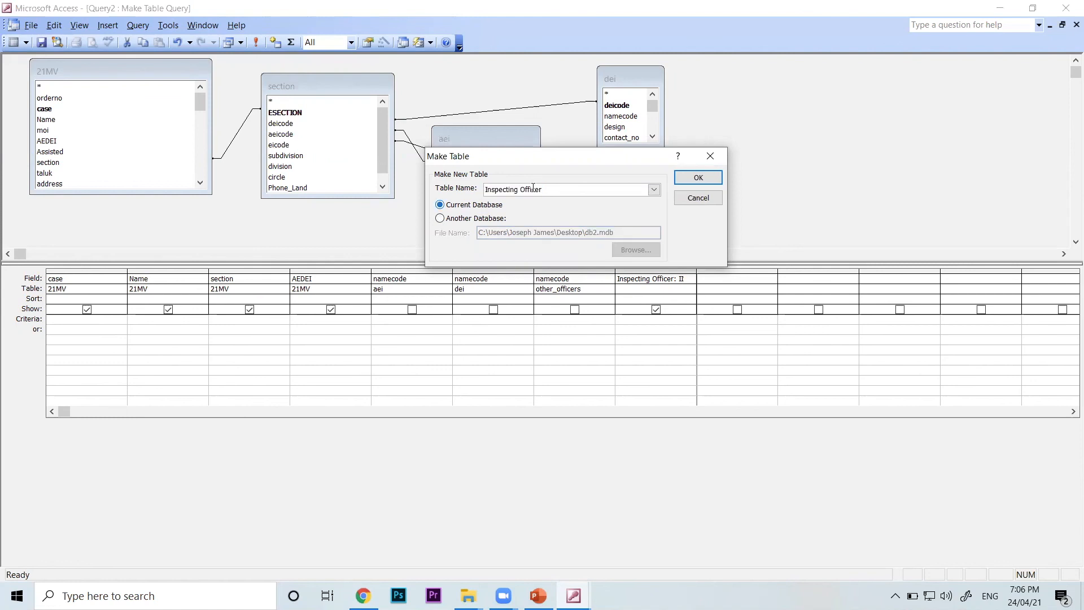
left_click(552, 188)
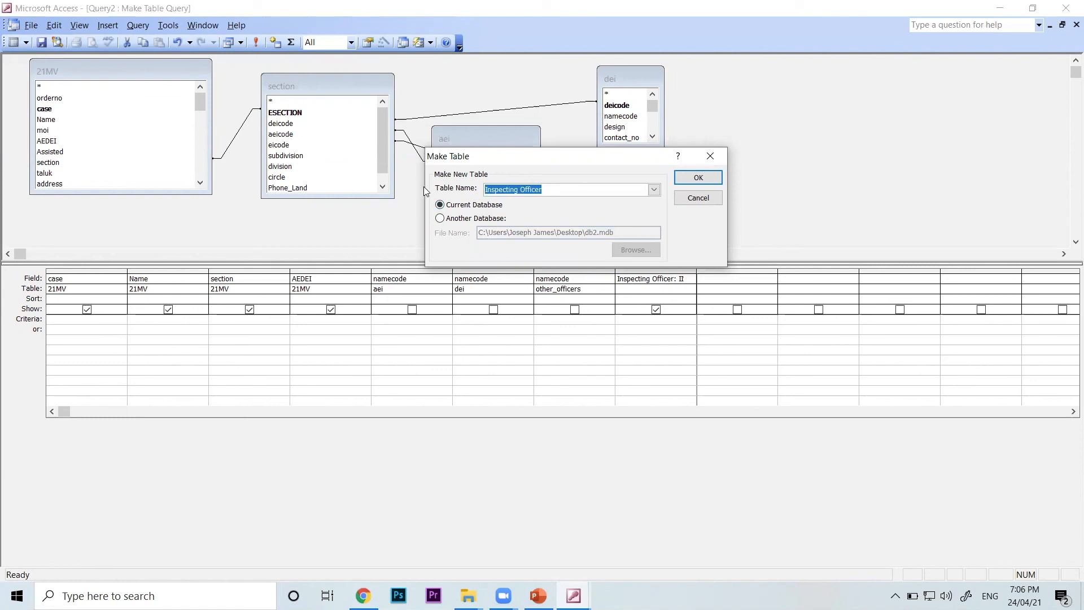
left_click(698, 177)
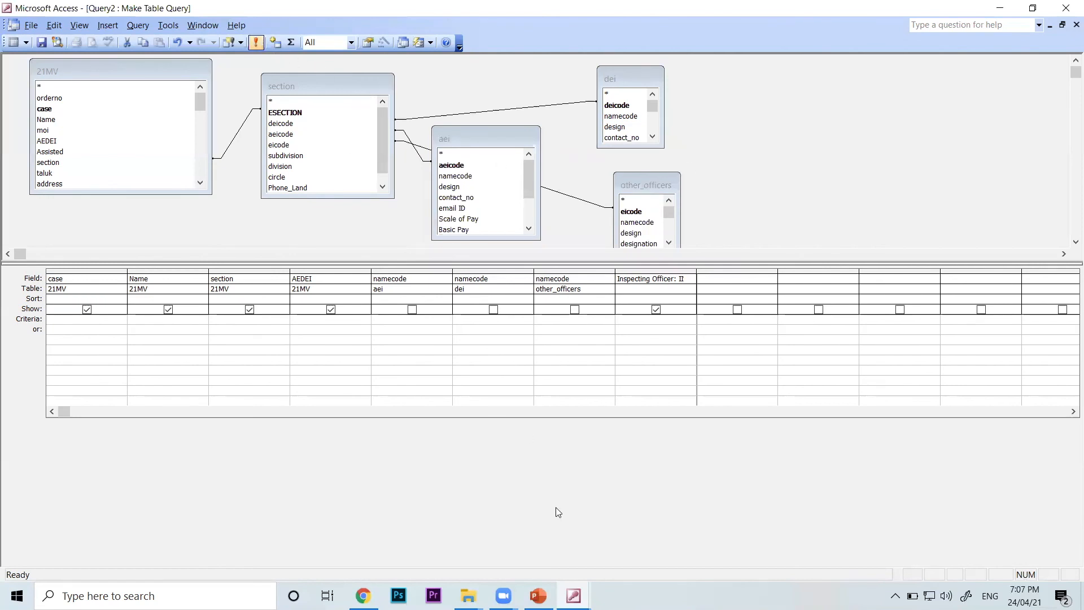
Look through the existing tables in the sample database window and return to the Query2 design
left_click(573, 596)
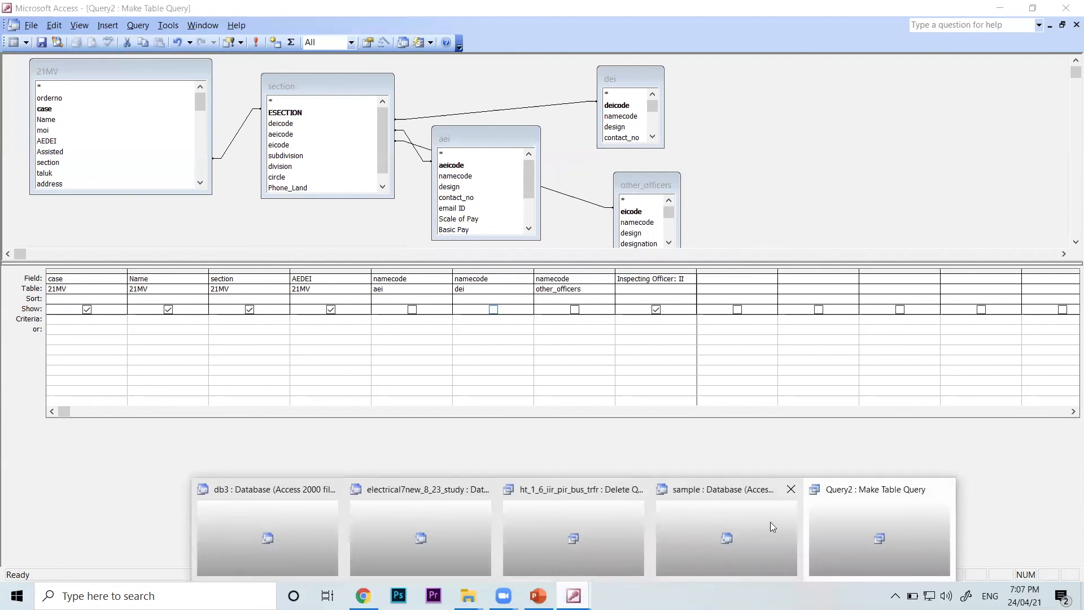
left_click(691, 510)
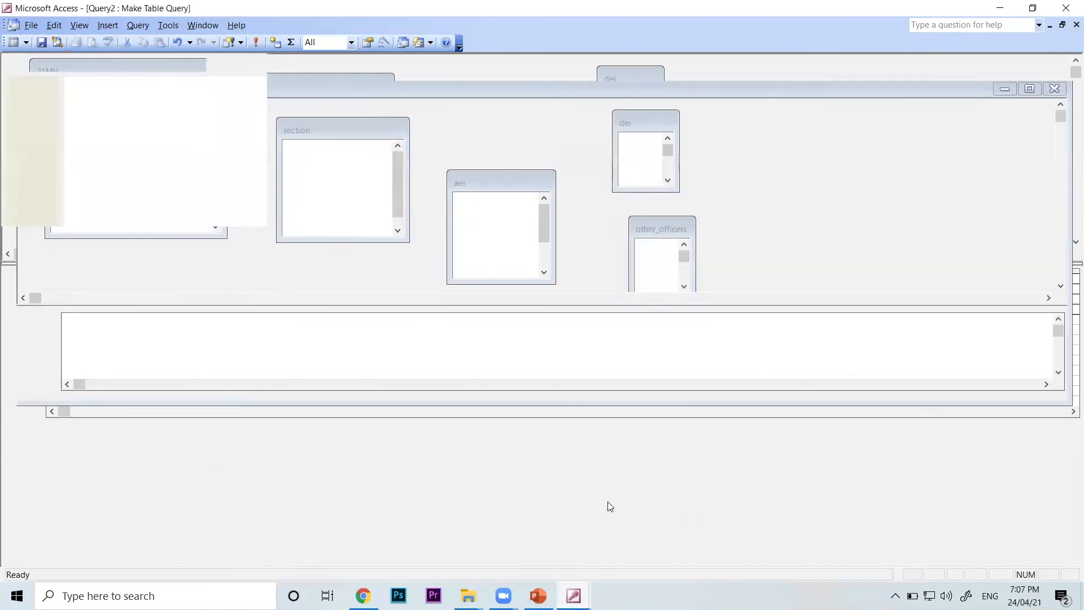
left_click(39, 101)
left_click(196, 278)
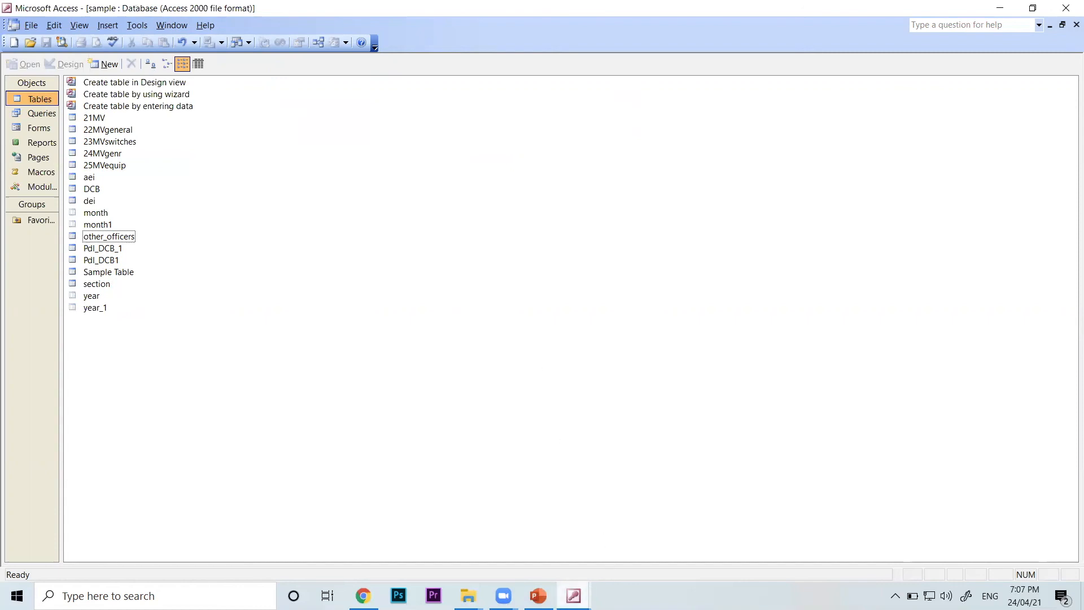
mouse_move(574, 596)
left_click(842, 505)
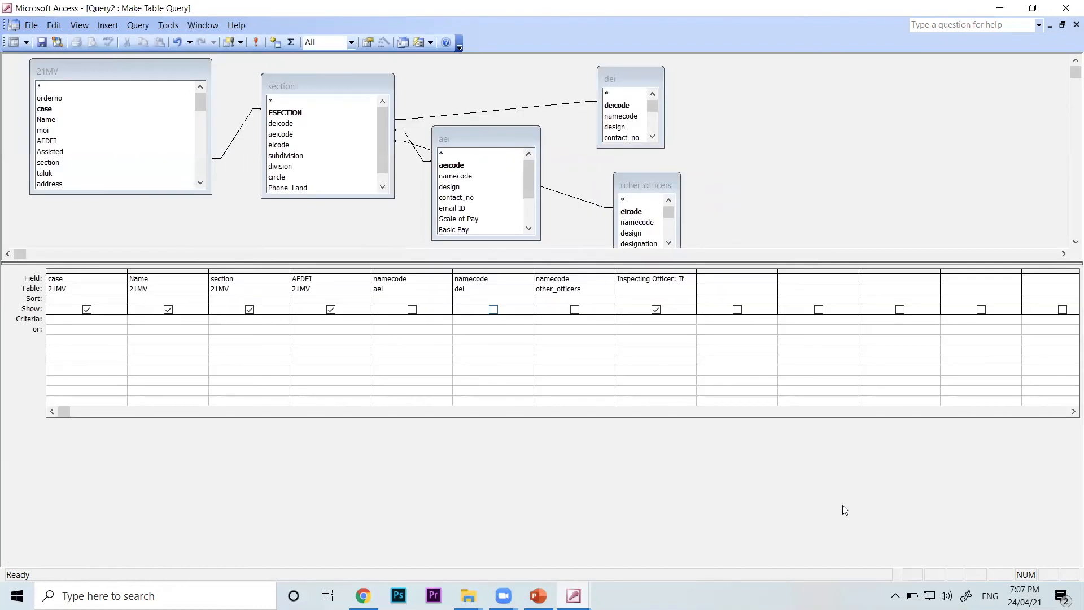
Run the make-table query to create the Inspecting Officer table and bring up the sample database's table list
left_click(257, 42)
left_click(257, 43)
mouse_move(573, 596)
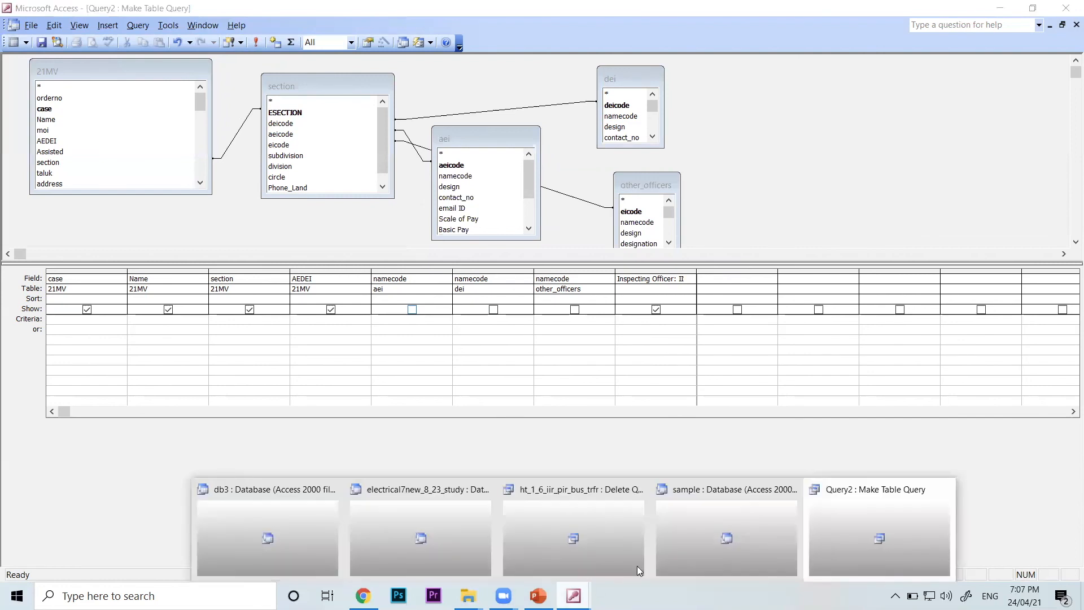
left_click(685, 537)
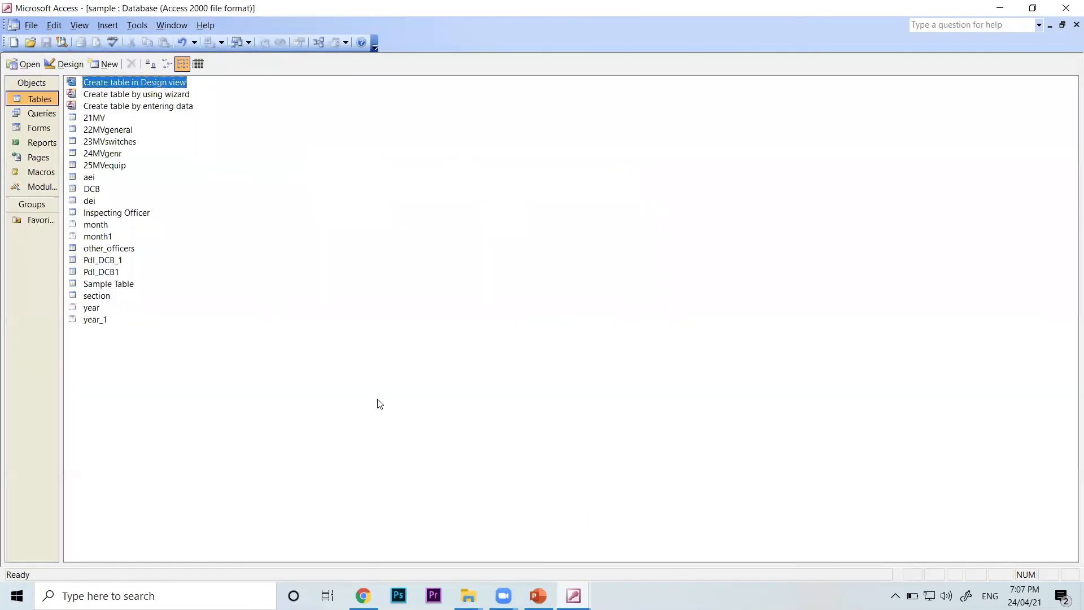
Open the new Inspecting Officer table to examine its records, then close it and return to the Query2 design
left_click(140, 219)
double_click(139, 219)
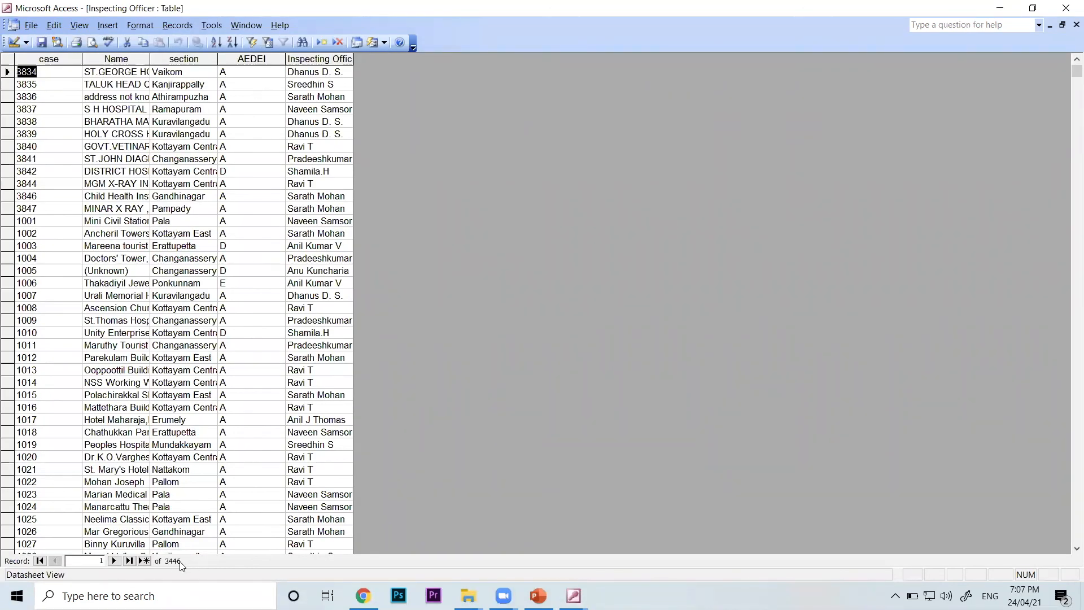
left_click(29, 23)
left_click(36, 39)
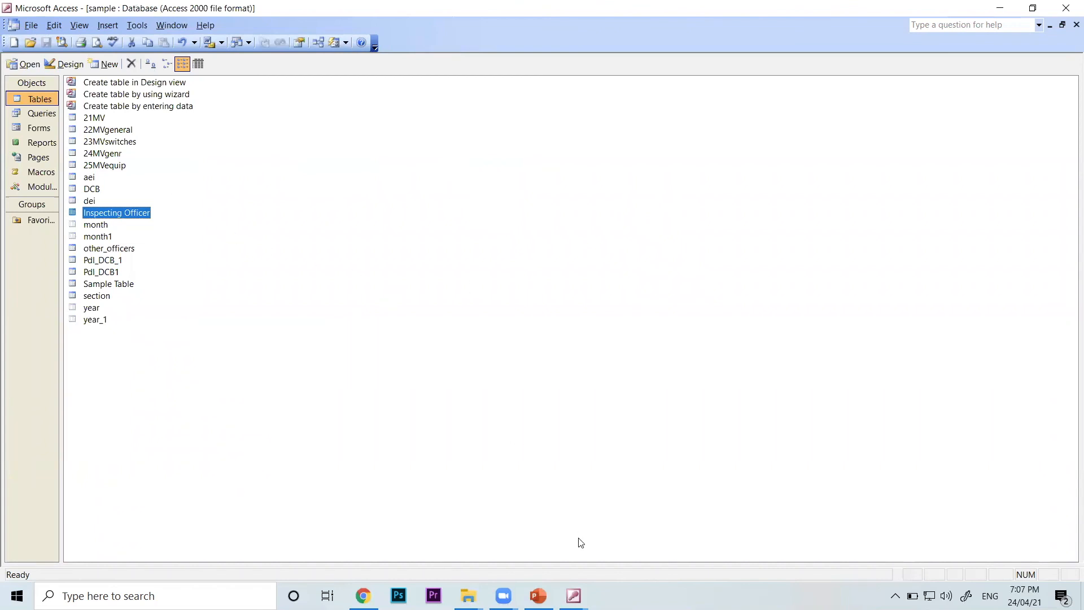
mouse_move(574, 596)
left_click(857, 537)
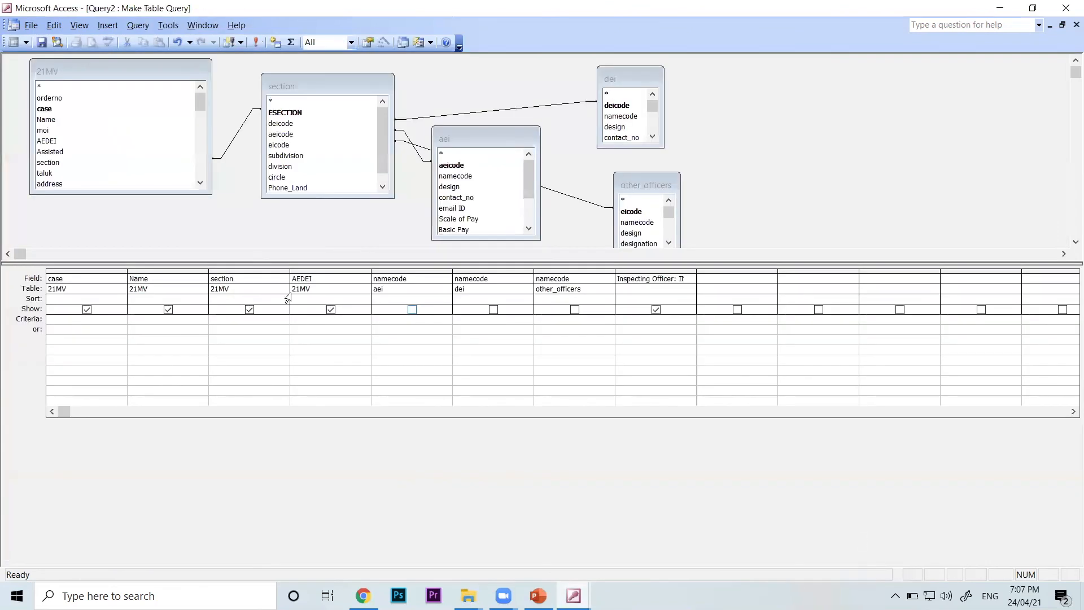
left_click(242, 43)
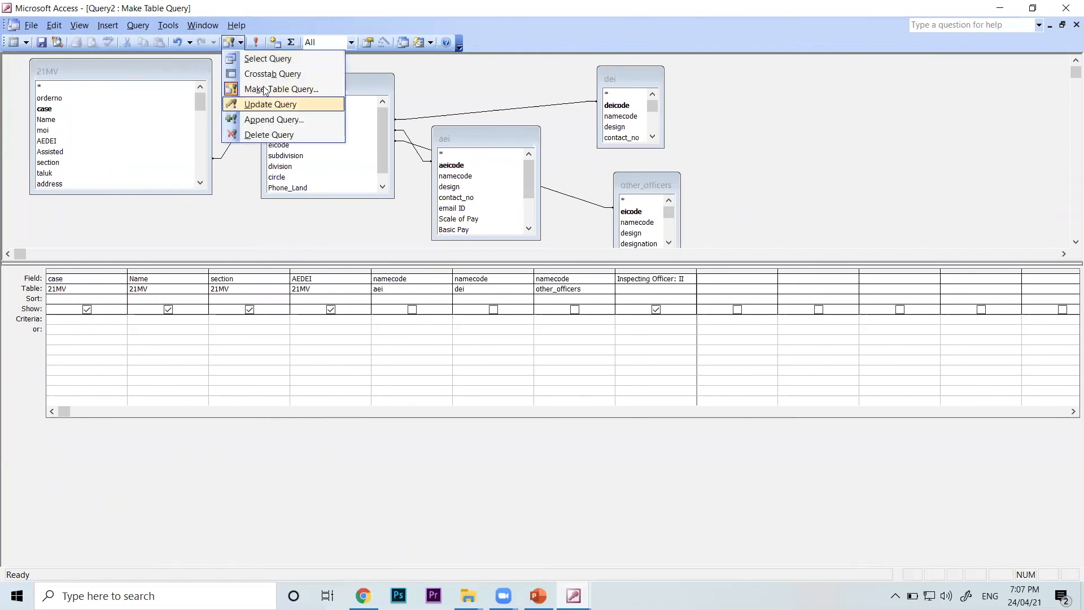
left_click(277, 120)
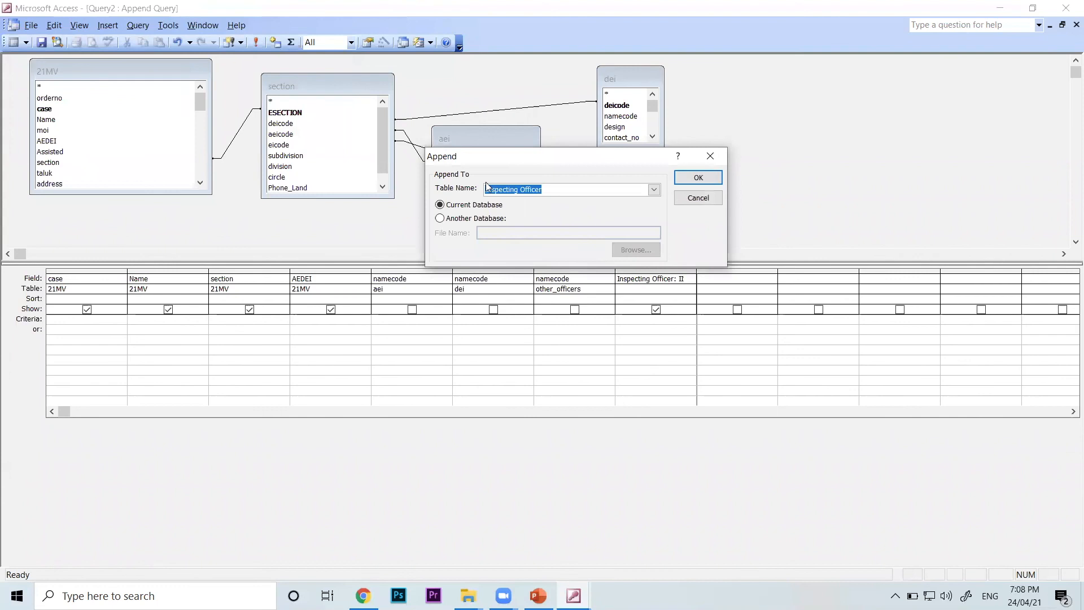
left_click(549, 189)
left_click_drag(427, 192, 408, 191)
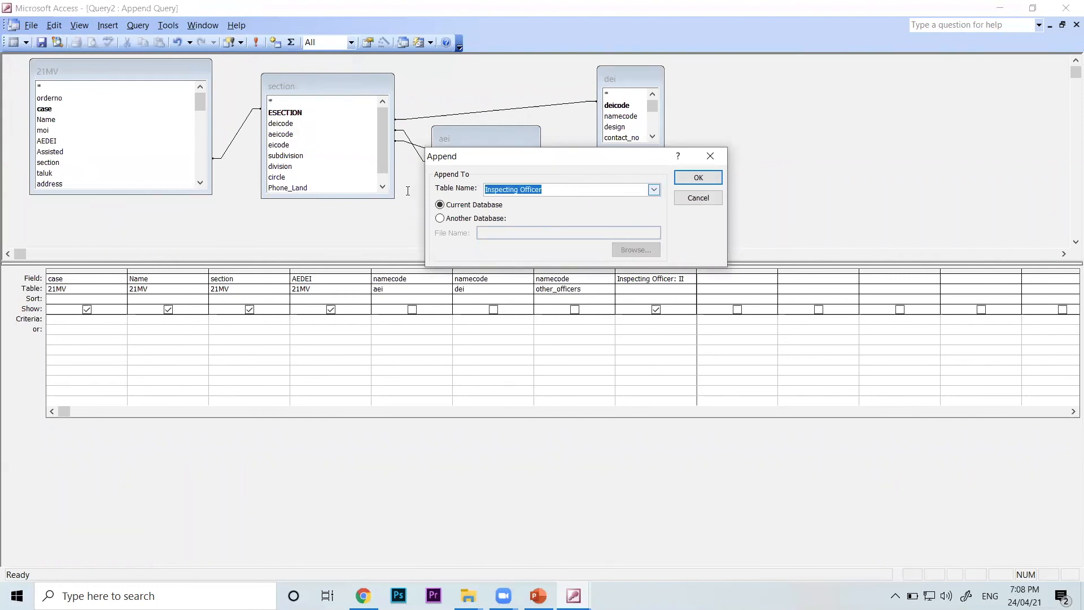
left_click(697, 199)
Check the records of the Inspecting Officer table in the sample database and go back to the Query2 design
left_click(574, 596)
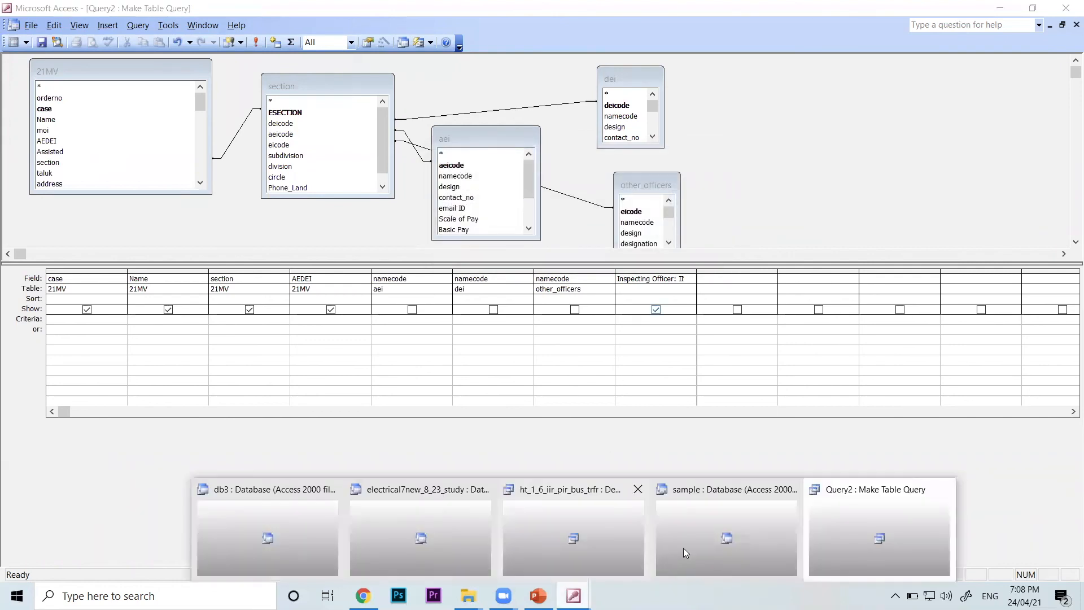
left_click(707, 544)
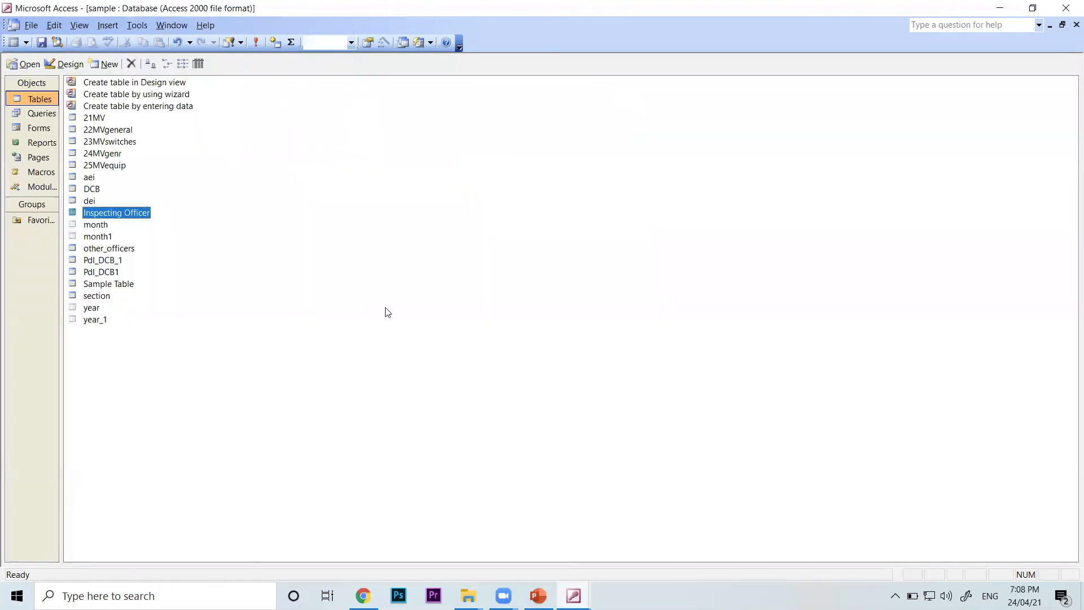
double_click(131, 218)
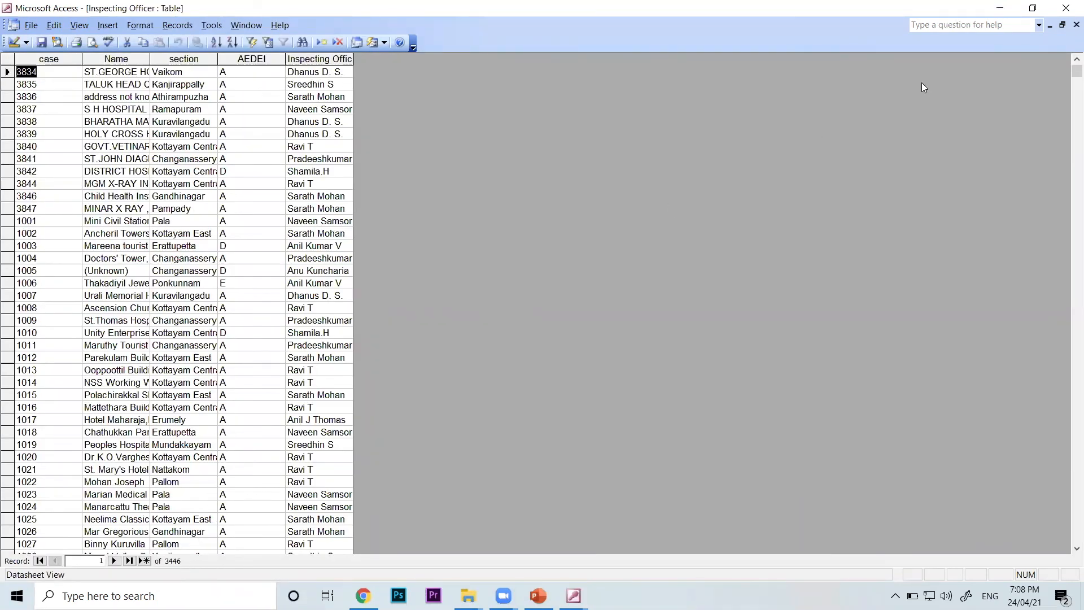
left_click(1076, 25)
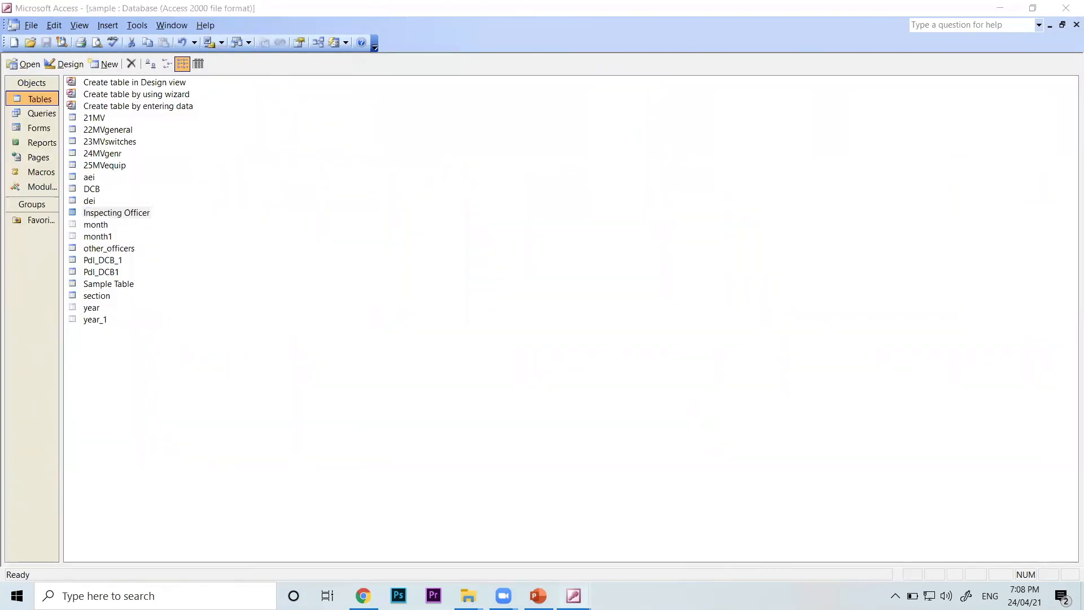
mouse_move(573, 596)
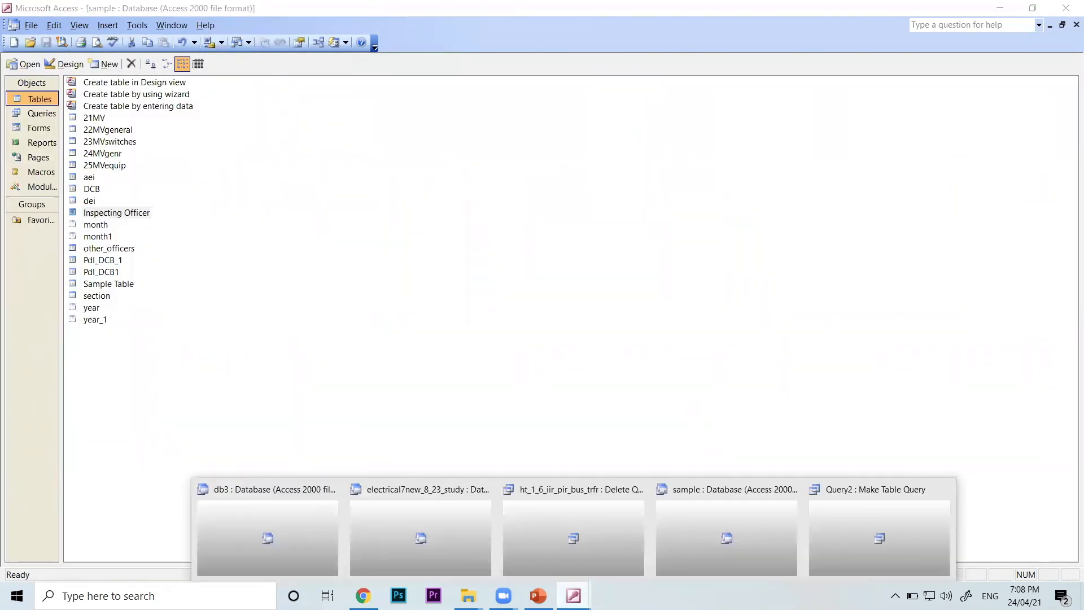
left_click(881, 537)
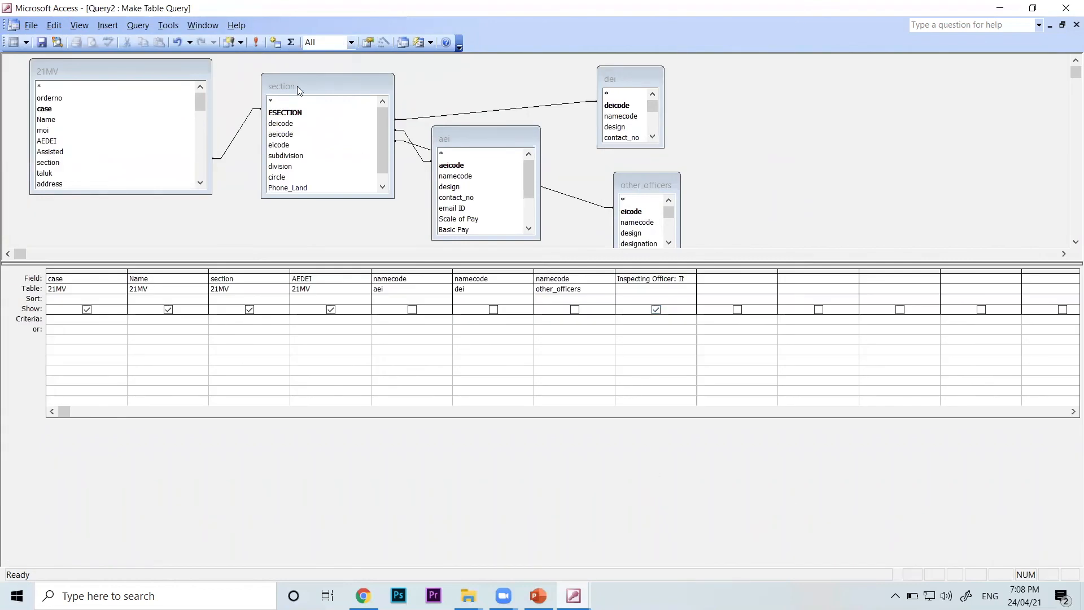
Change Query2 to an append query that adds its records to the Inspecting Officer table in the current database
left_click(242, 42)
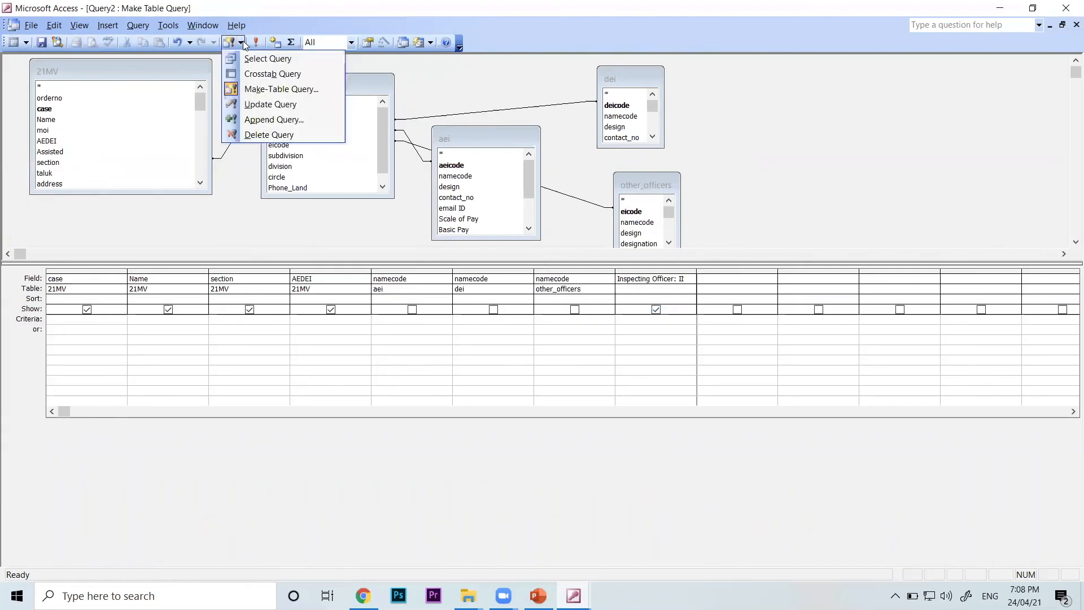
left_click(275, 121)
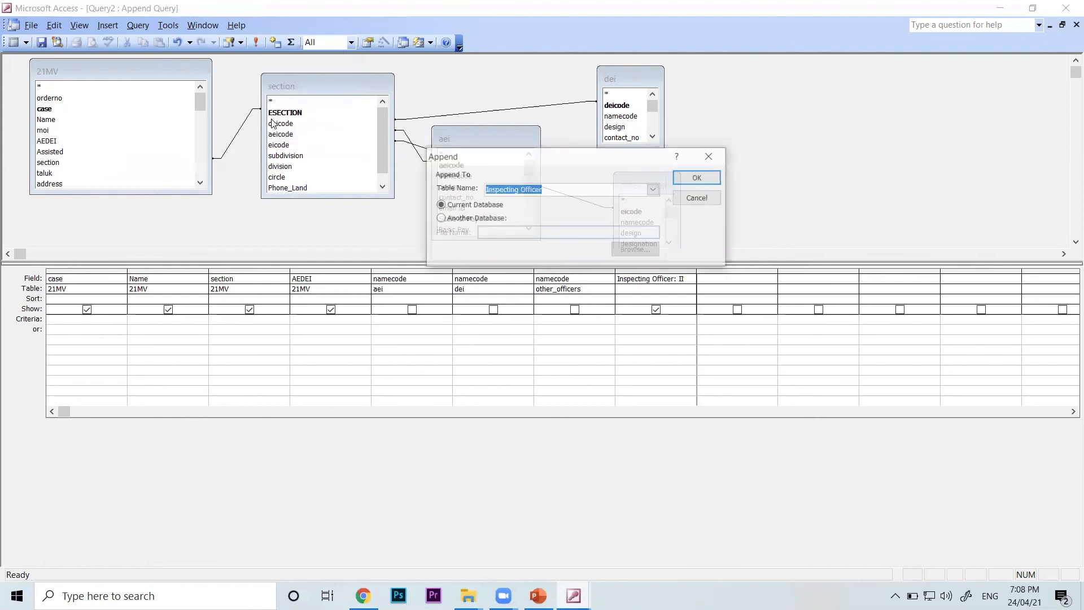
left_click_drag(557, 195, 454, 190)
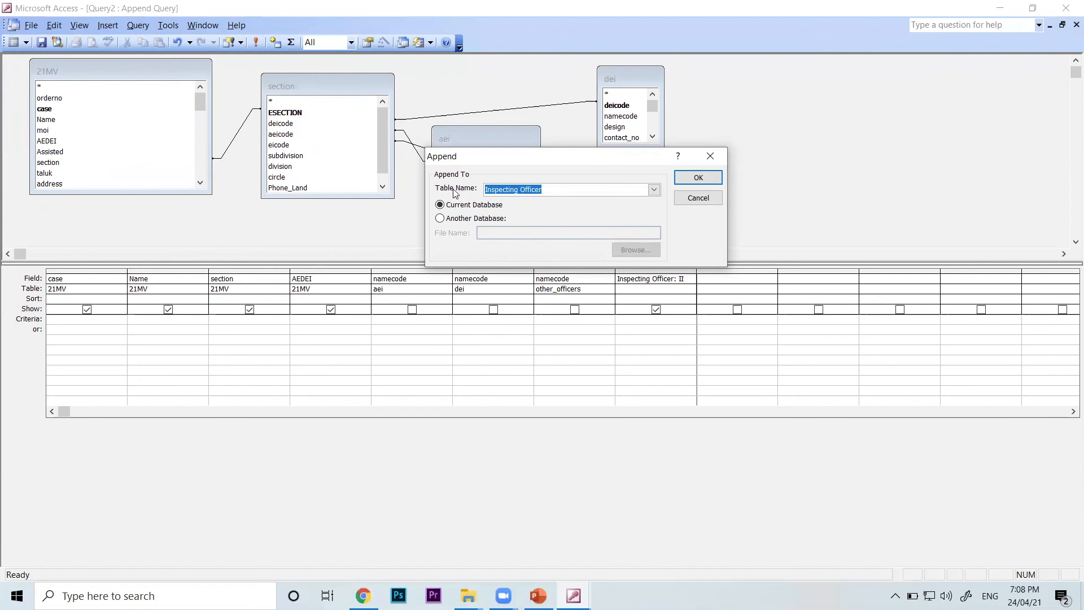
left_click(698, 178)
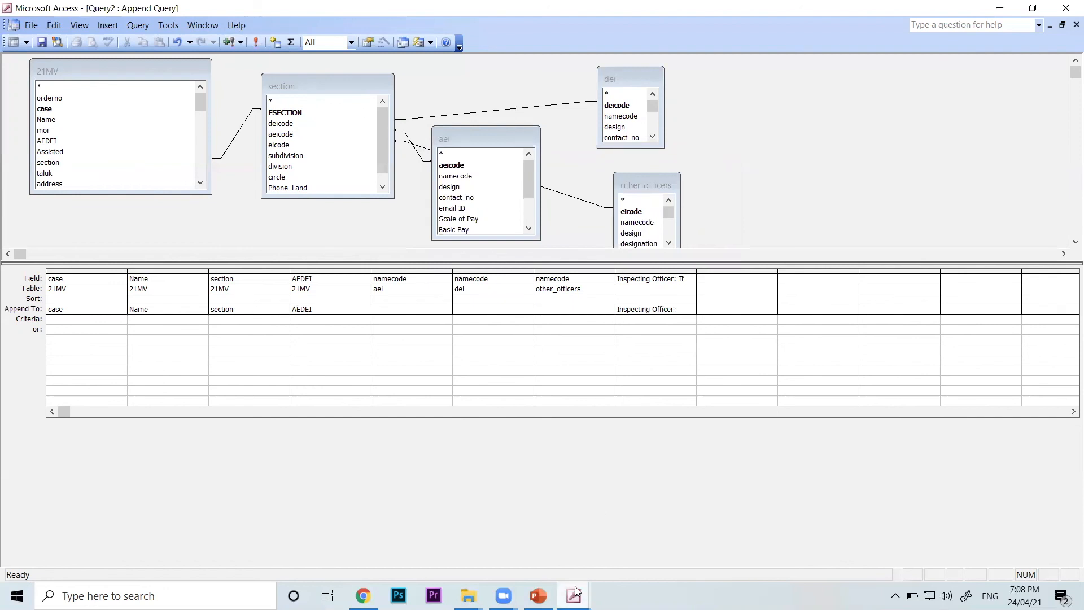
Check the record count of the Inspecting Officer table, close the table and return to the Query2 append design
mouse_move(573, 596)
left_click(709, 550)
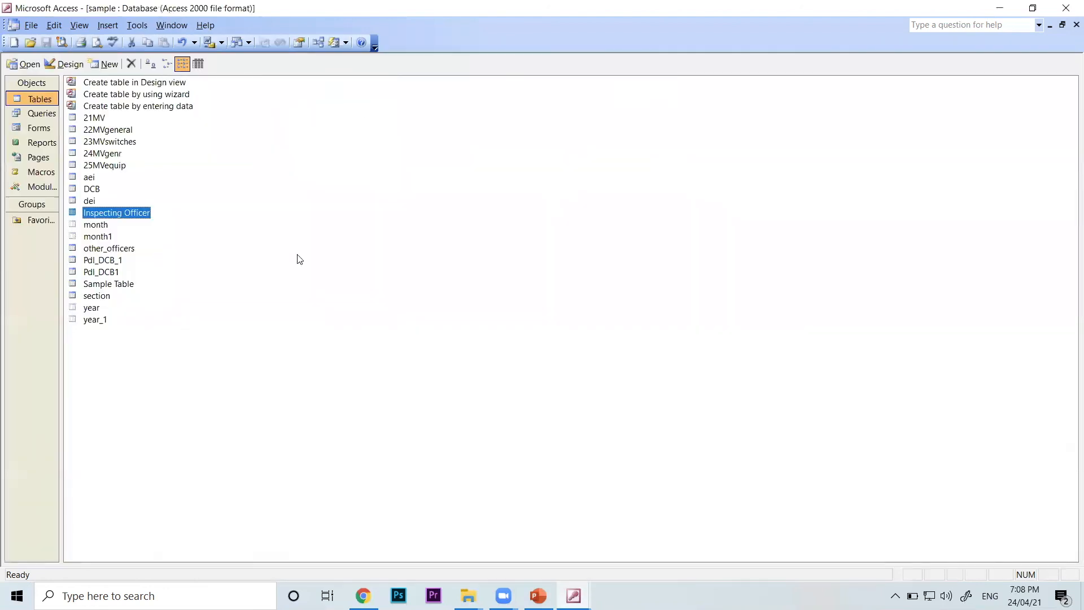
double_click(146, 214)
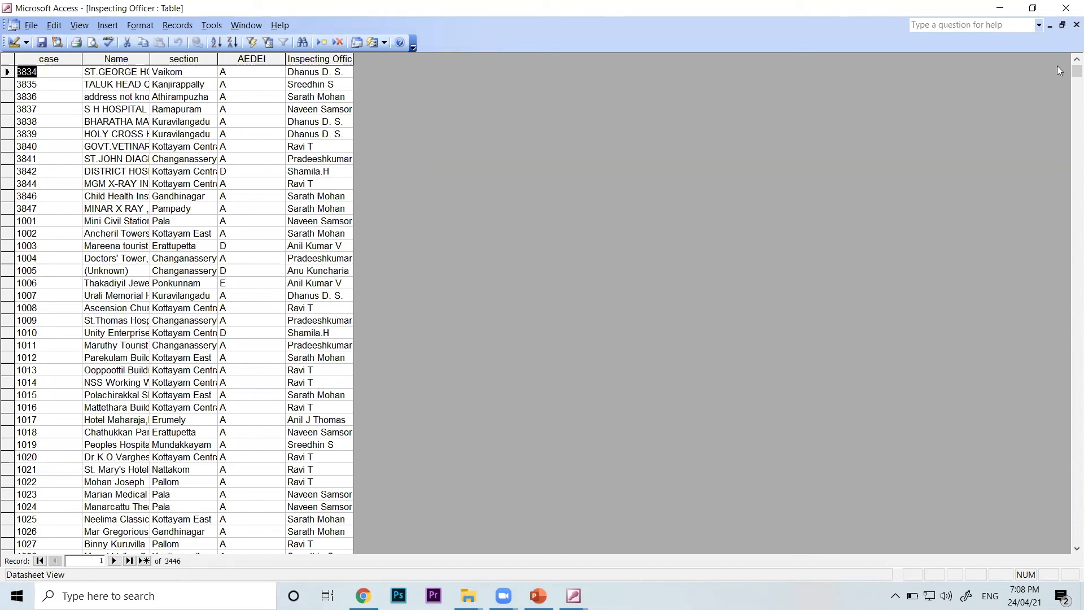
left_click(1075, 26)
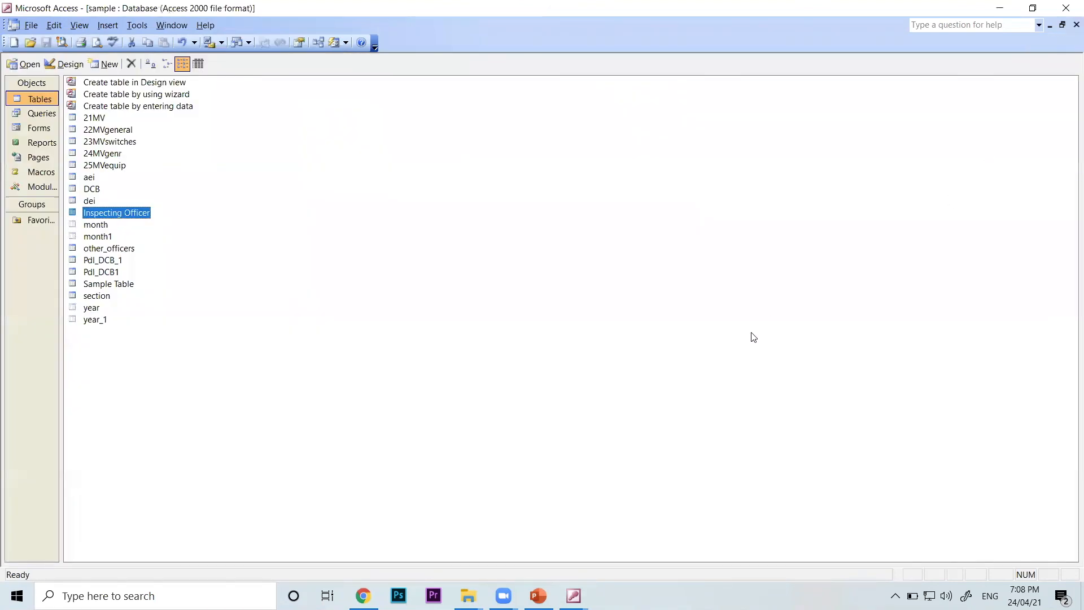
left_click(573, 595)
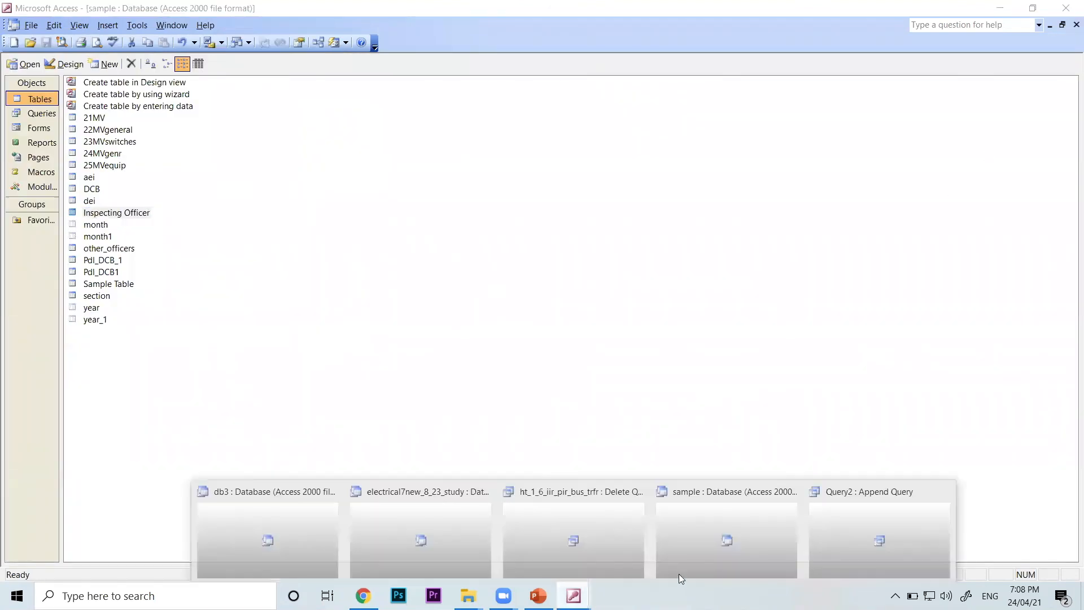
left_click(891, 525)
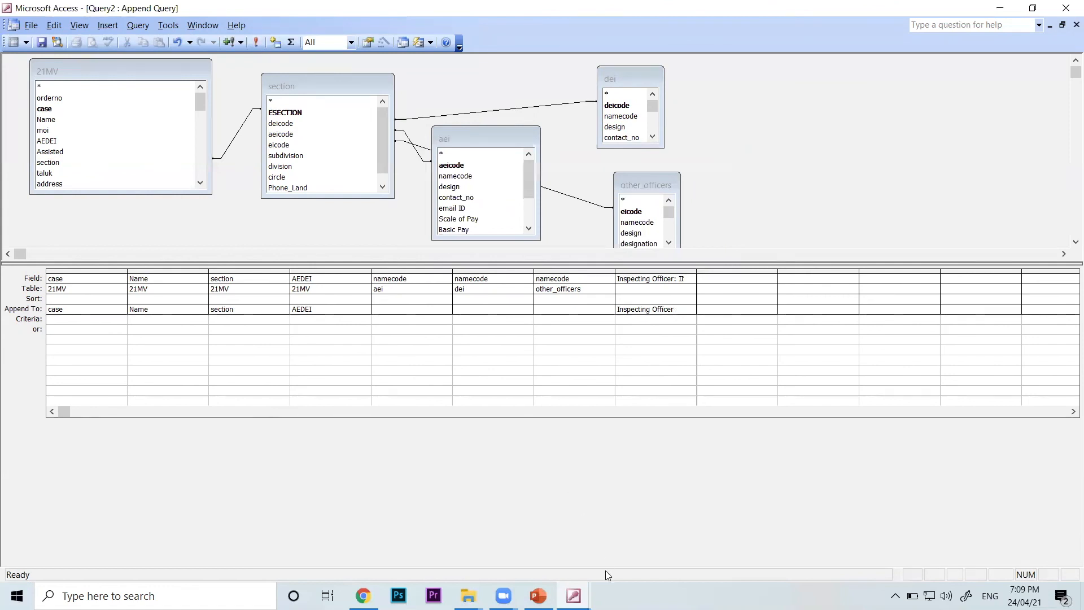
Reopen the Inspecting Officer table to verify the appended records, then close it and return to the Query2 design
mouse_move(573, 595)
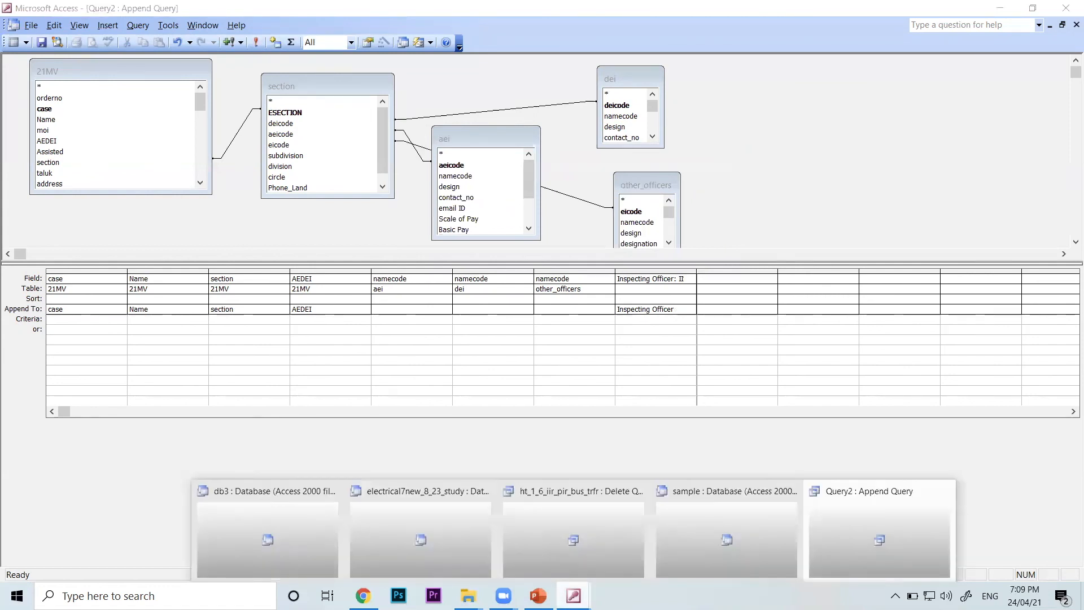
left_click(684, 542)
double_click(148, 215)
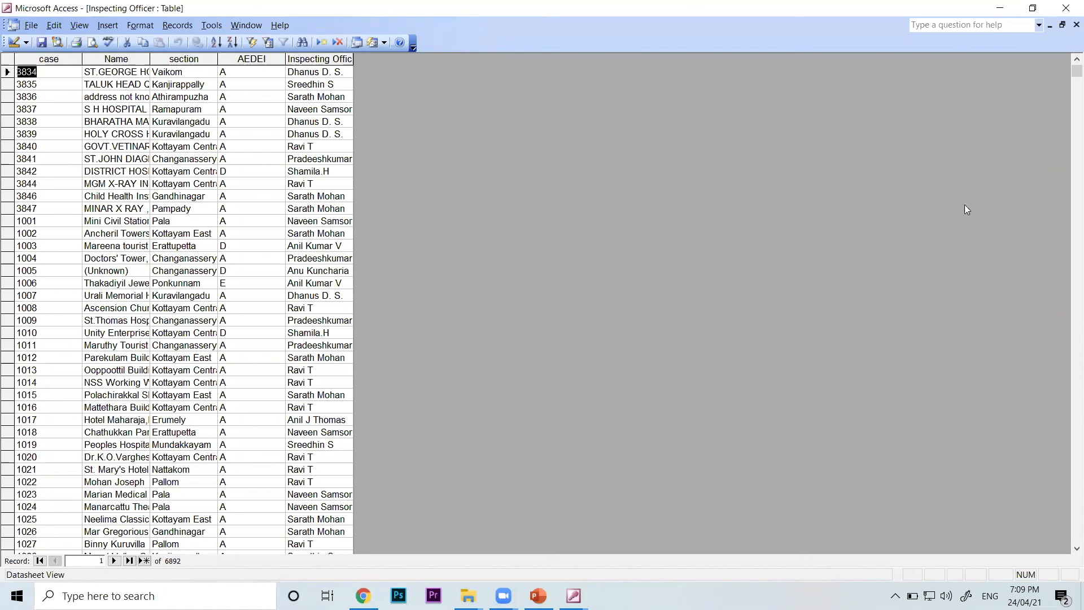
left_click(1069, 22)
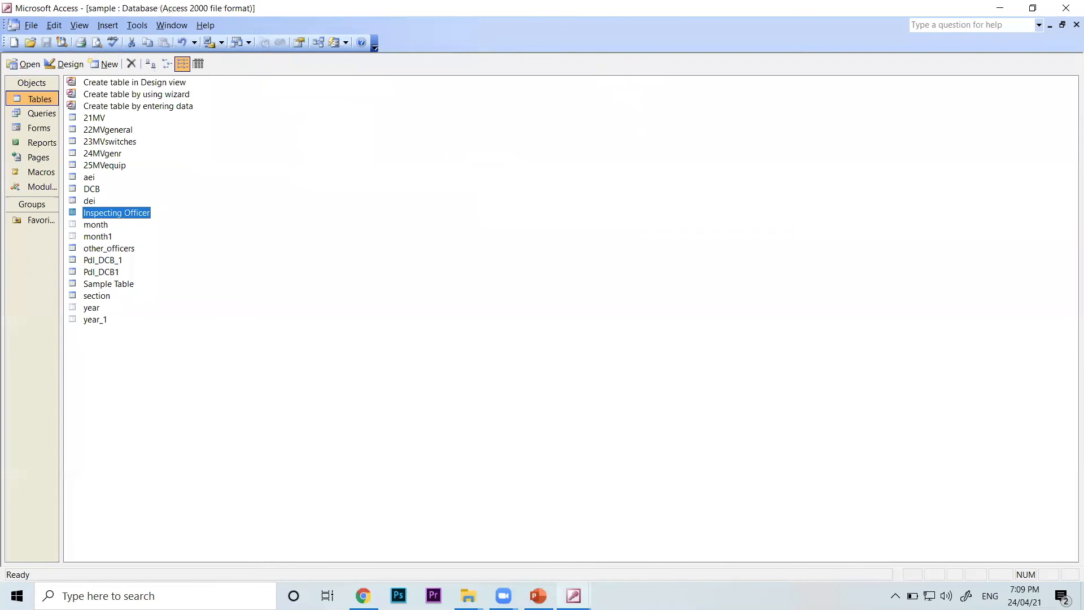
mouse_move(574, 595)
left_click(849, 554)
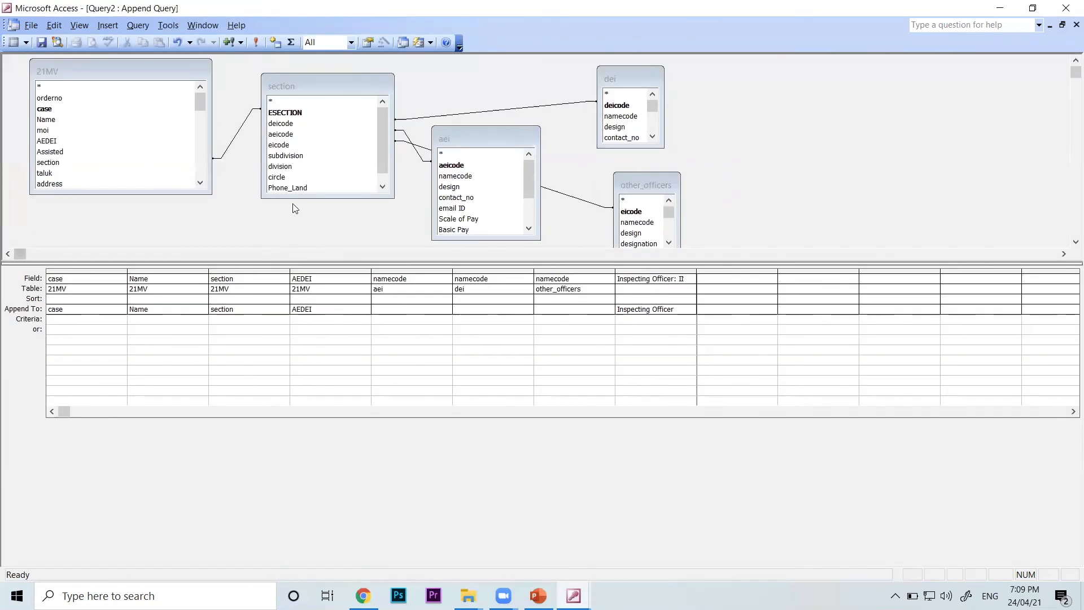
left_click(240, 42)
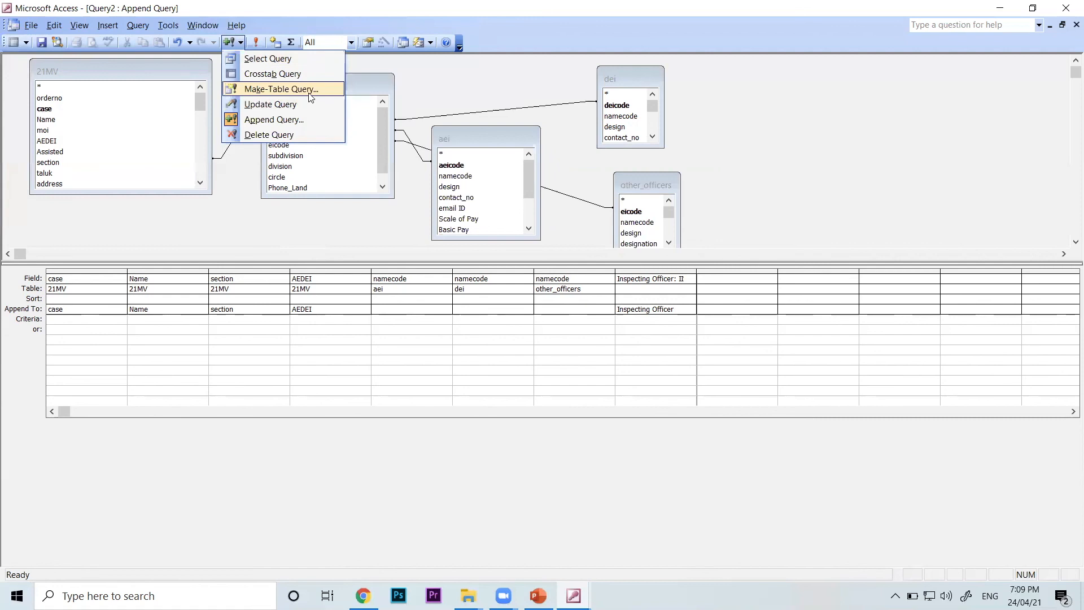
left_click(721, 127)
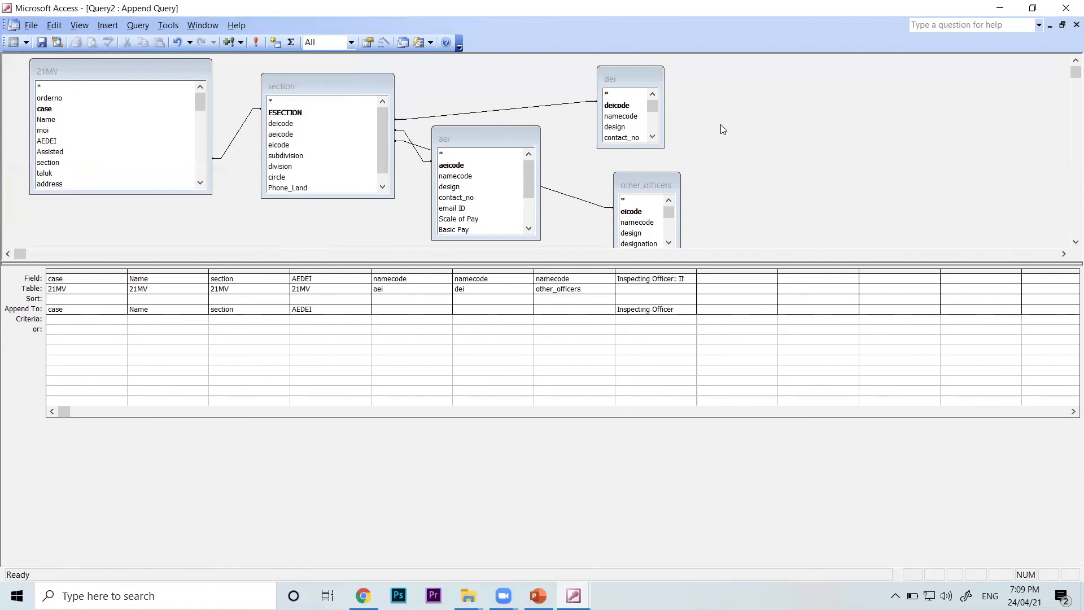